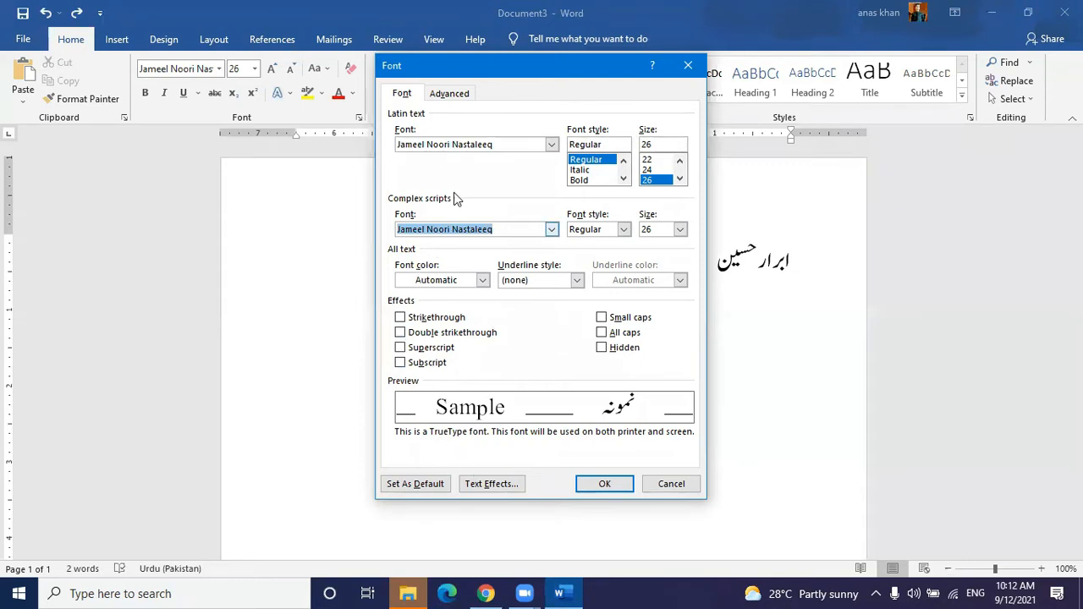
Review the Font dialog's Advanced character spacing settings, return to the Font tab and close it.
{"action": "left_click", "coordinate": [445, 91]}
{"action": "left_click", "coordinate": [418, 94]}
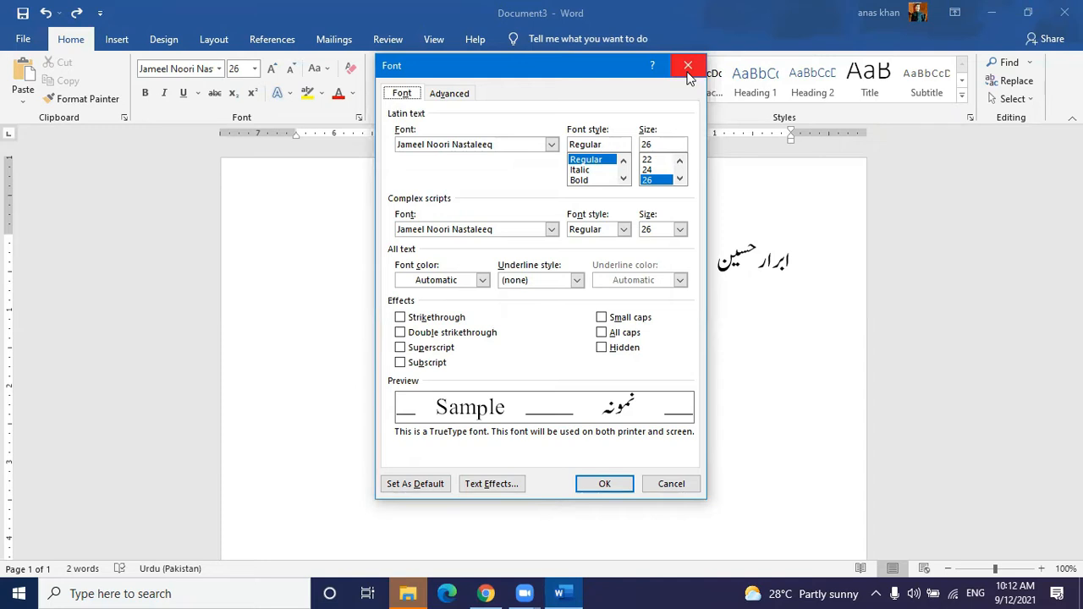
{"action": "left_click", "coordinate": [688, 68]}
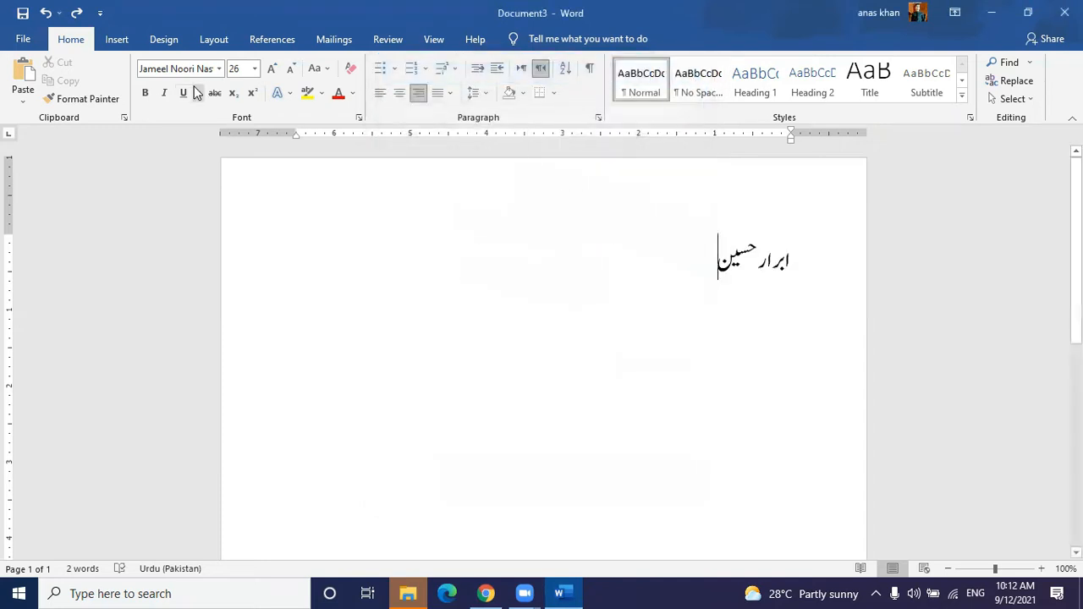
Open and dismiss the ribbon font list, then select and deselect the Urdu name.
{"action": "left_click", "coordinate": [219, 69]}
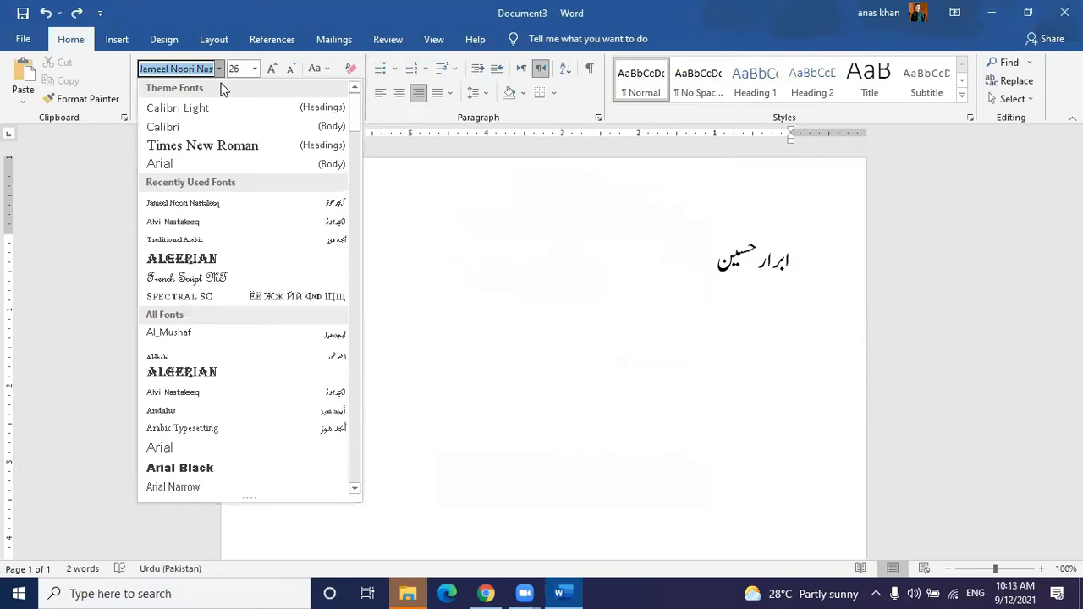
{"action": "left_click", "coordinate": [665, 290]}
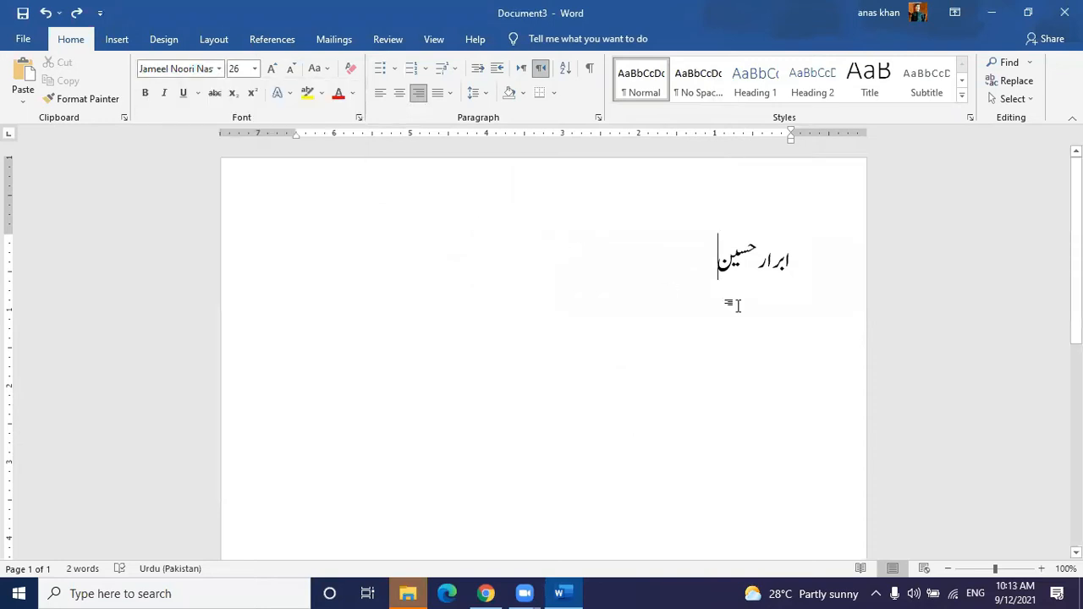
{"action": "left_click_drag", "start_coordinate": [705, 259], "coordinate": [834, 261]}
{"action": "left_click", "coordinate": [666, 271]}
{"action": "left_click_drag", "start_coordinate": [703, 271], "coordinate": [809, 268]}
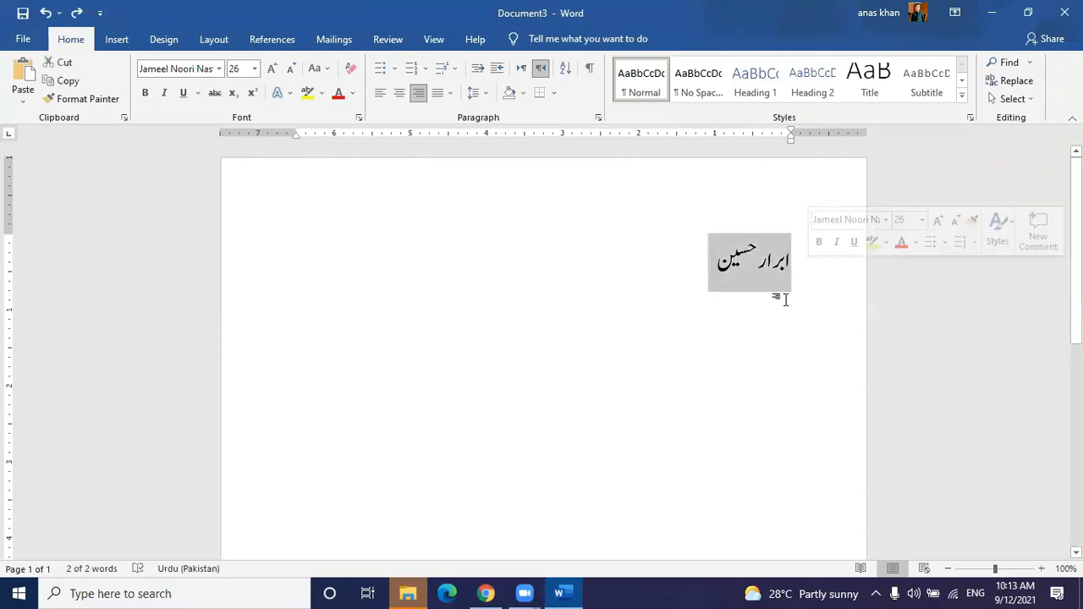
{"action": "left_click", "coordinate": [206, 69]}
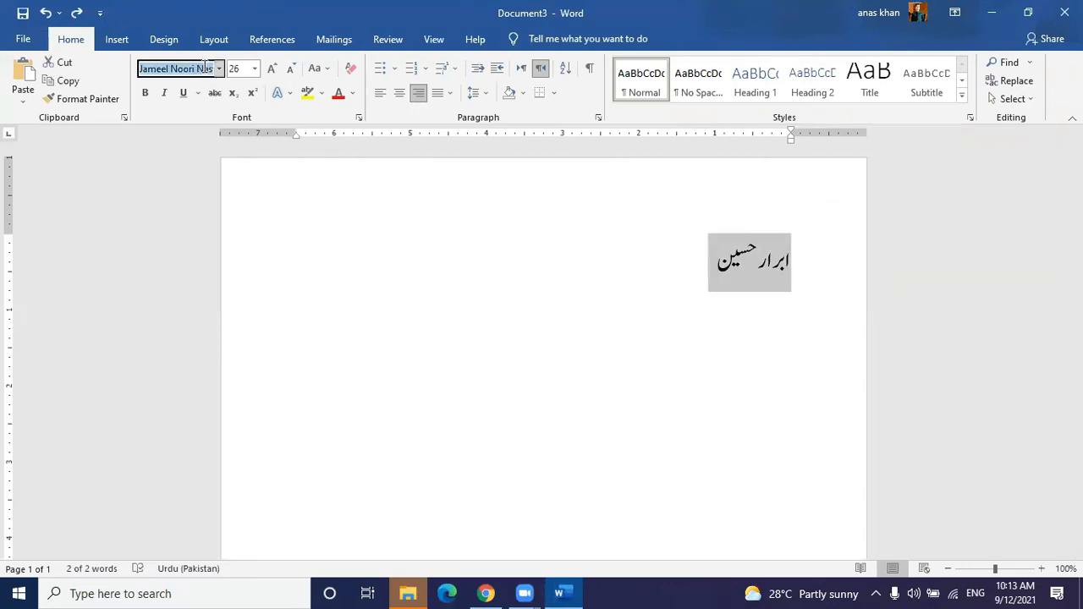
{"action": "key", "text": "super+space"}
{"action": "key", "text": "super+space"}
{"action": "key", "text": "super+space"}
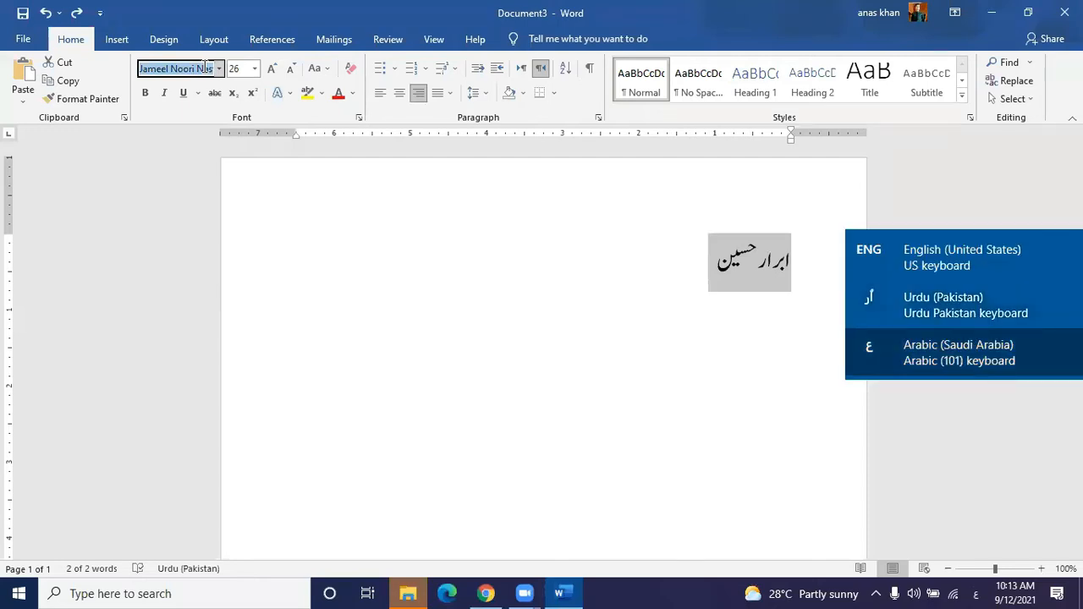
{"action": "key", "text": "super+space"}
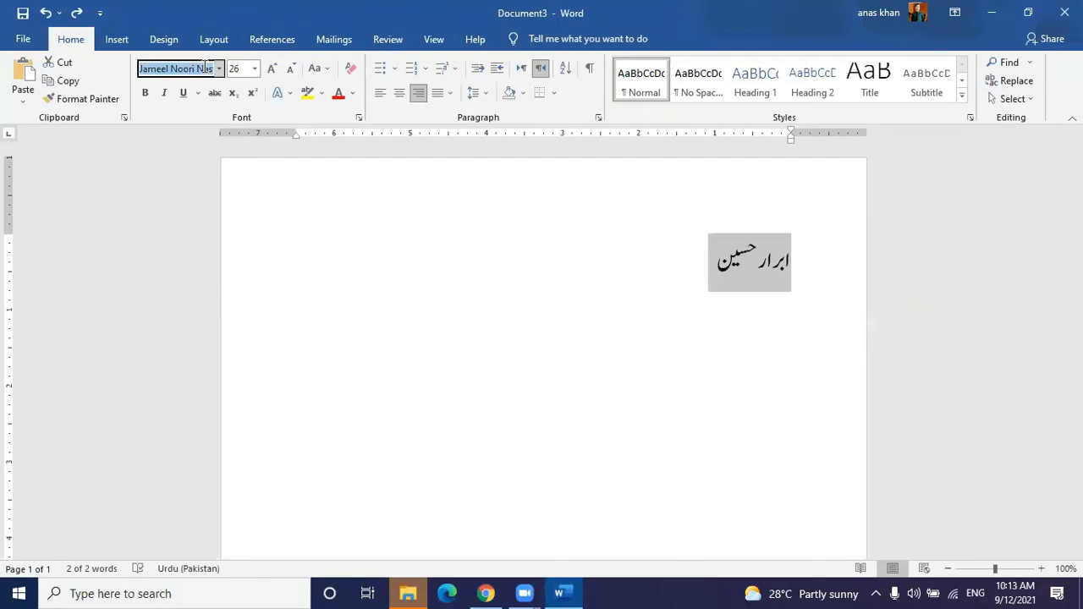
{"action": "type", "text": "Tr"}
{"action": "key", "text": "Return"}
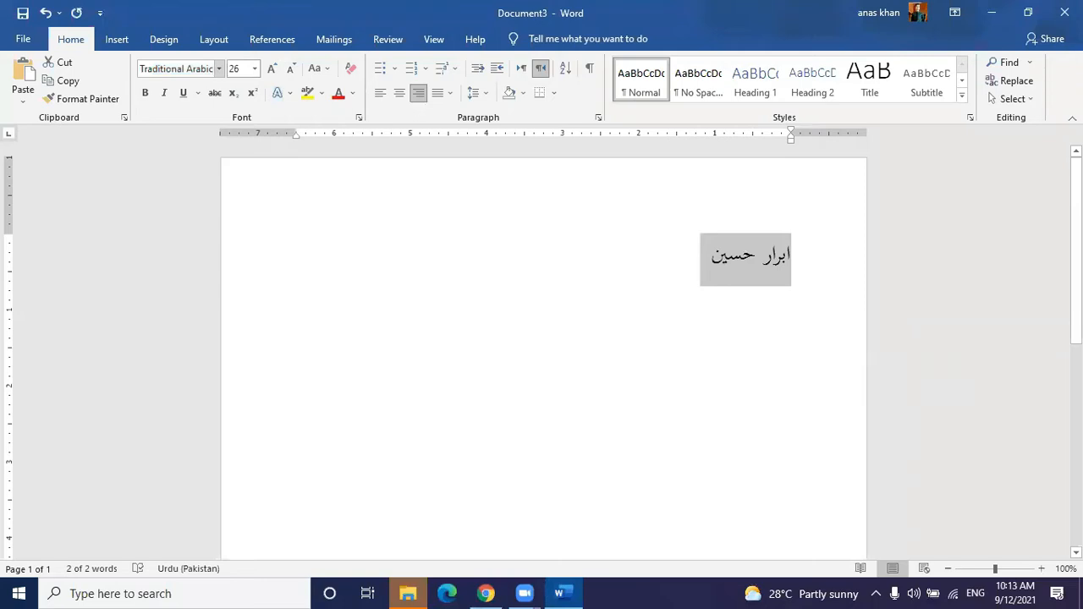
{"action": "left_click", "coordinate": [711, 254]}
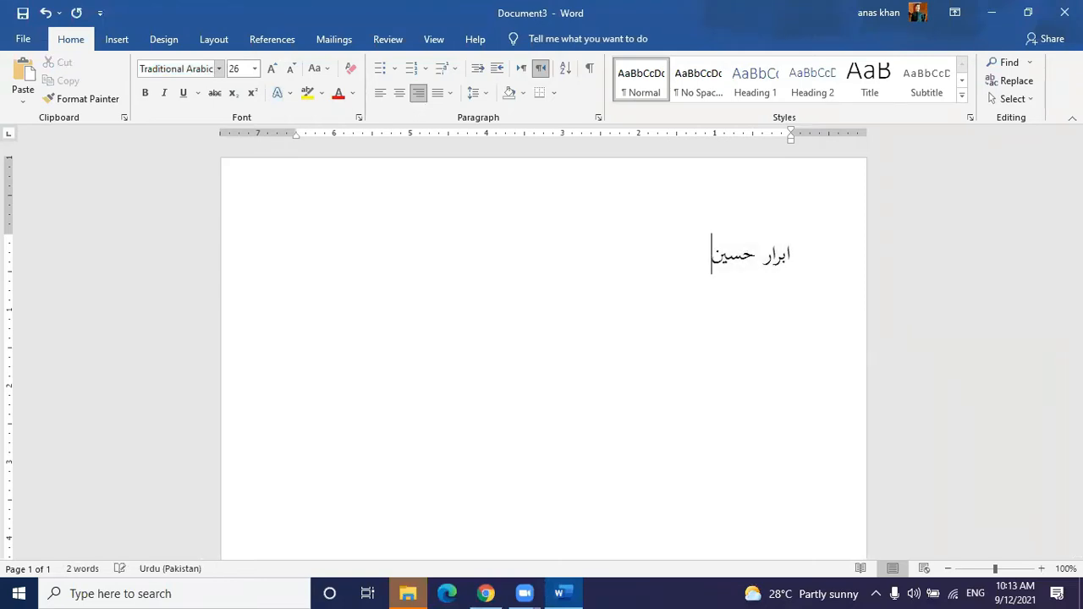
Start a new line, switch keyboard input to Arabic (Saudi Arabia), and minimize Word.
{"action": "key", "text": "Return"}
{"action": "key", "text": "super+space"}
{"action": "key", "text": "super+space"}
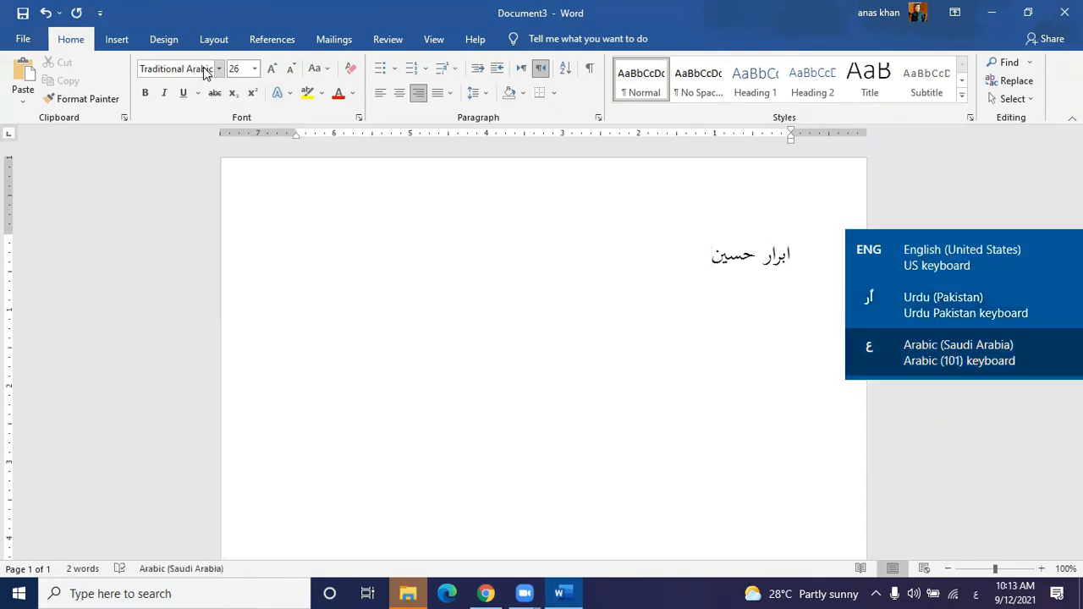
{"action": "key", "text": "super+space"}
{"action": "key", "text": "super+space"}
{"action": "key", "text": "super+space"}
{"action": "key", "text": "super+space"}
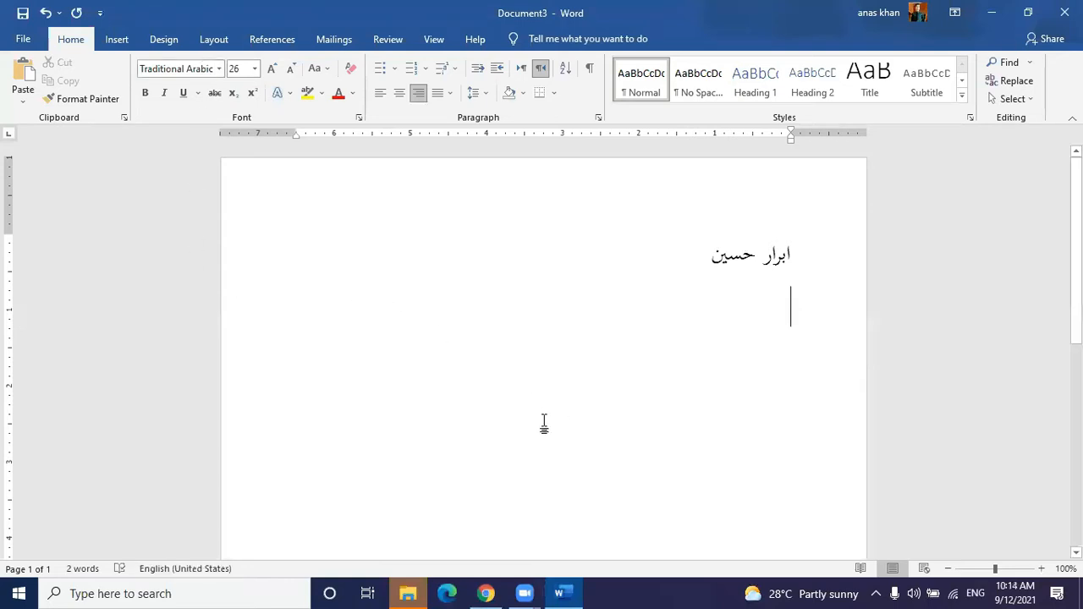
{"action": "left_click", "coordinate": [981, 592]}
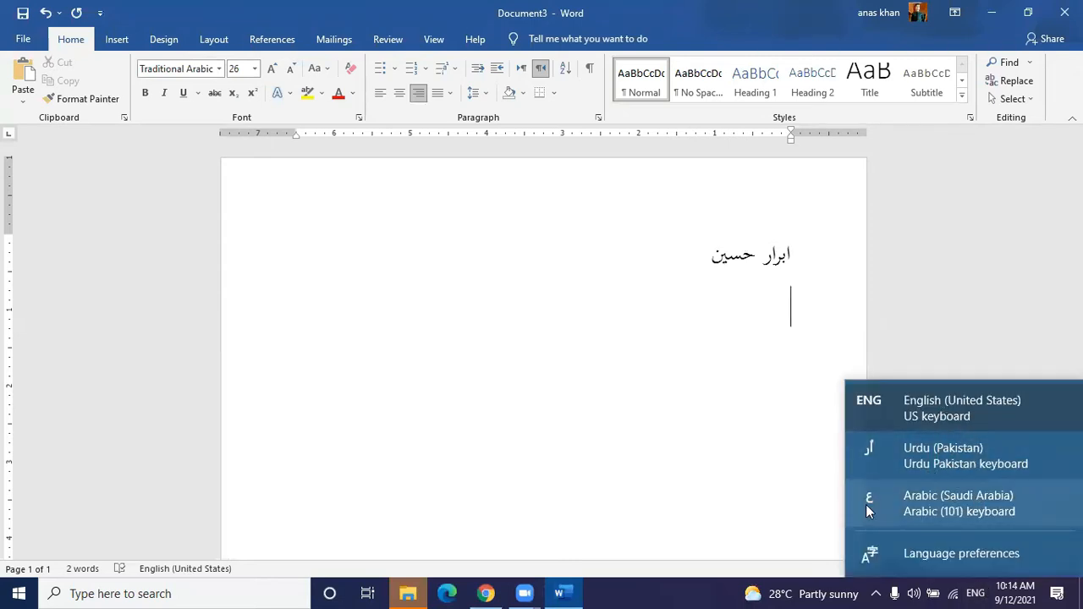
{"action": "left_click", "coordinate": [642, 434]}
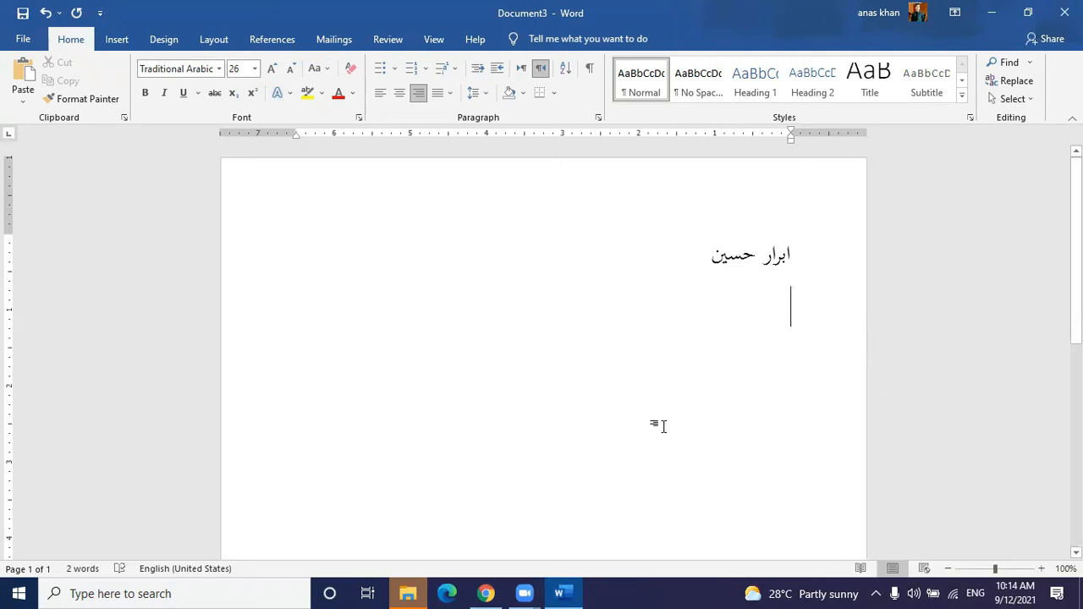
{"action": "left_click", "coordinate": [989, 13]}
{"action": "left_click", "coordinate": [987, 15]}
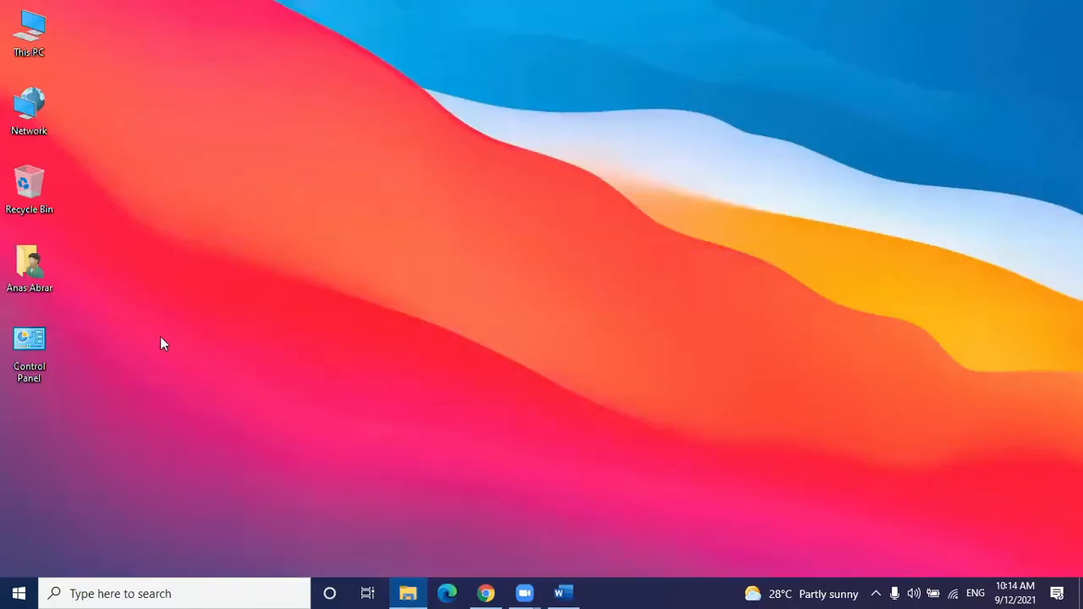
Launch Control Panel from its desktop icon to show the Category view.
{"action": "double_click", "coordinate": [63, 331]}
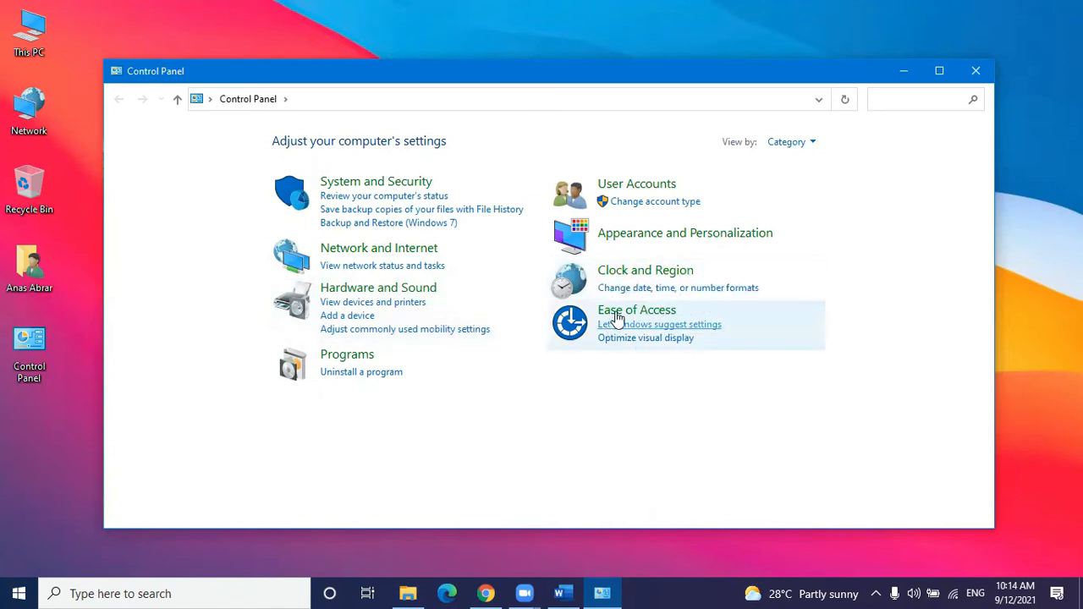
Open Region settings via Clock and Region, minimize Control Panel, and centre the Region dialog.
{"action": "left_click", "coordinate": [639, 274]}
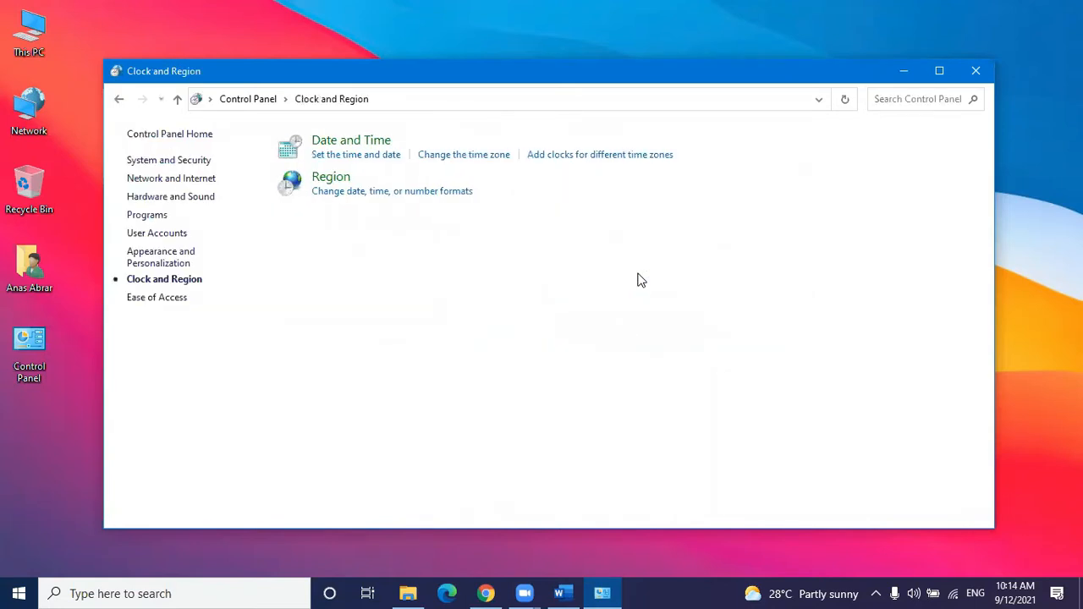
{"action": "left_click", "coordinate": [329, 184]}
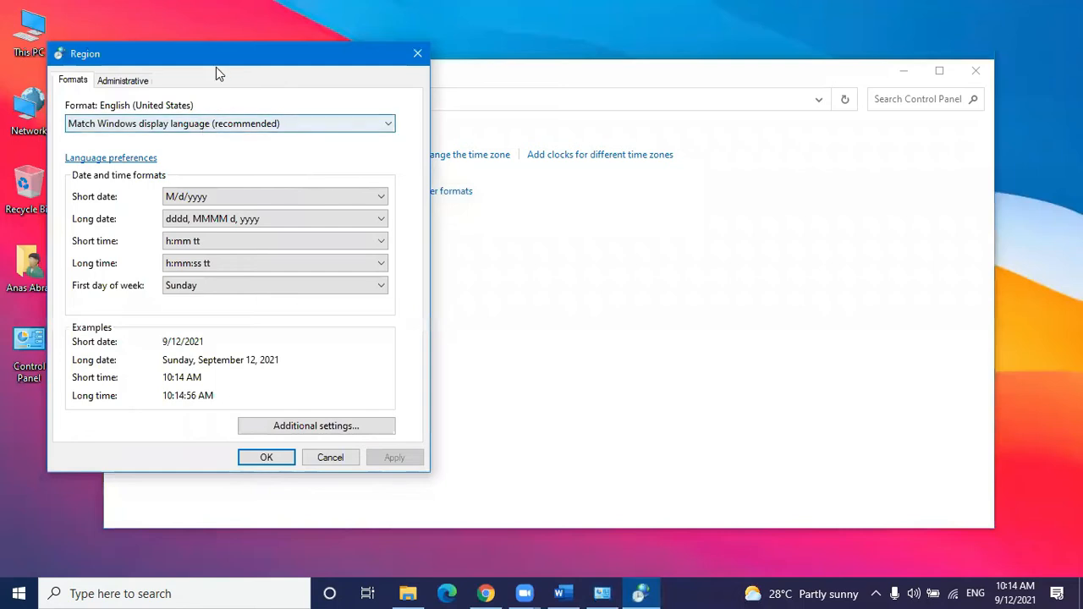
{"action": "left_click_drag", "start_coordinate": [222, 53], "coordinate": [849, 128]}
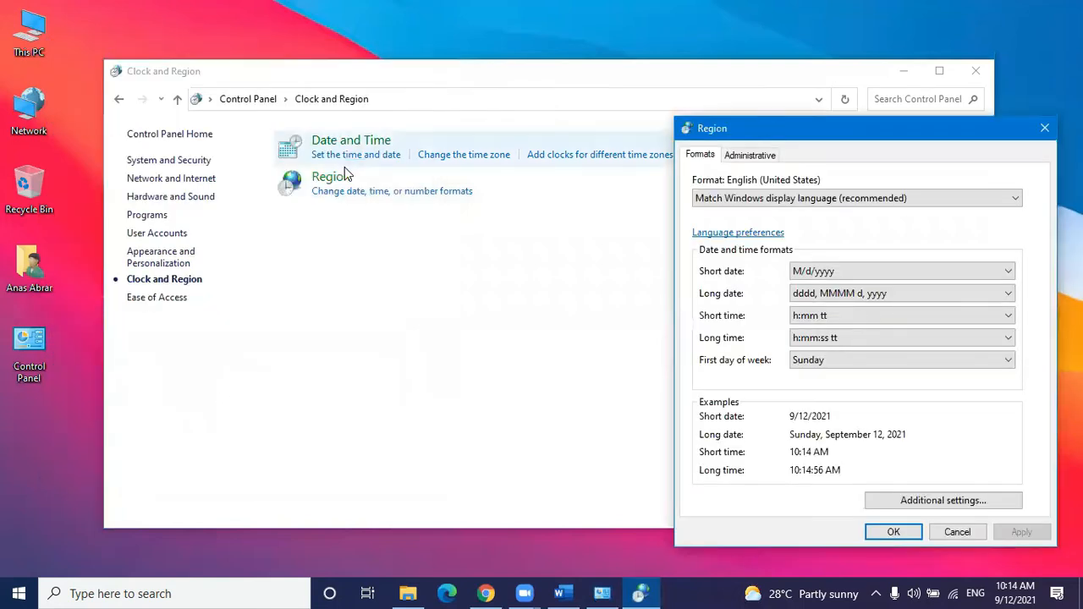
{"action": "left_click", "coordinate": [119, 99]}
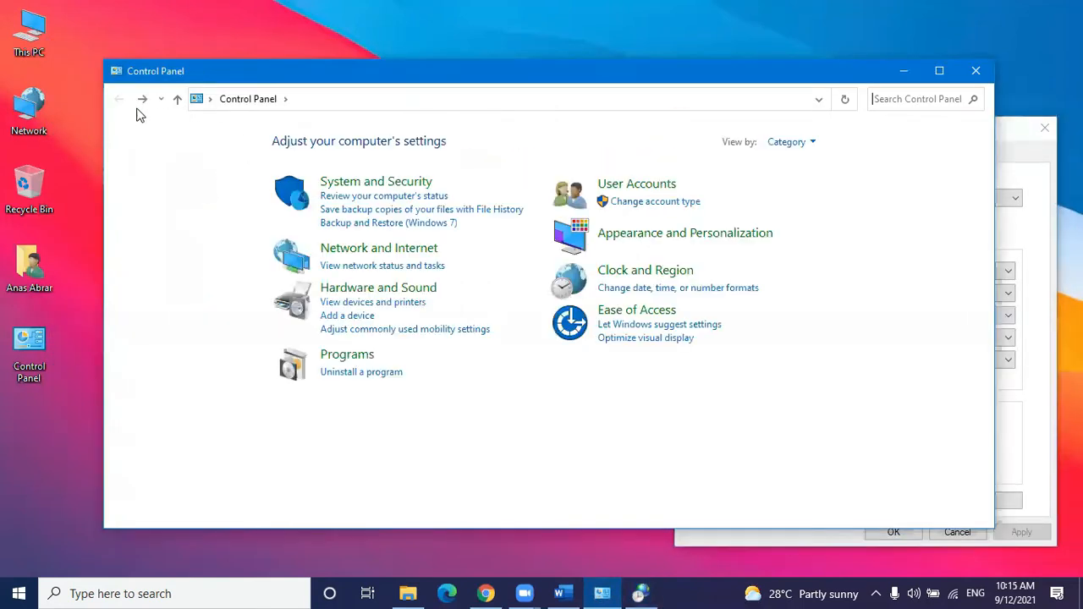
{"action": "left_click", "coordinate": [653, 275]}
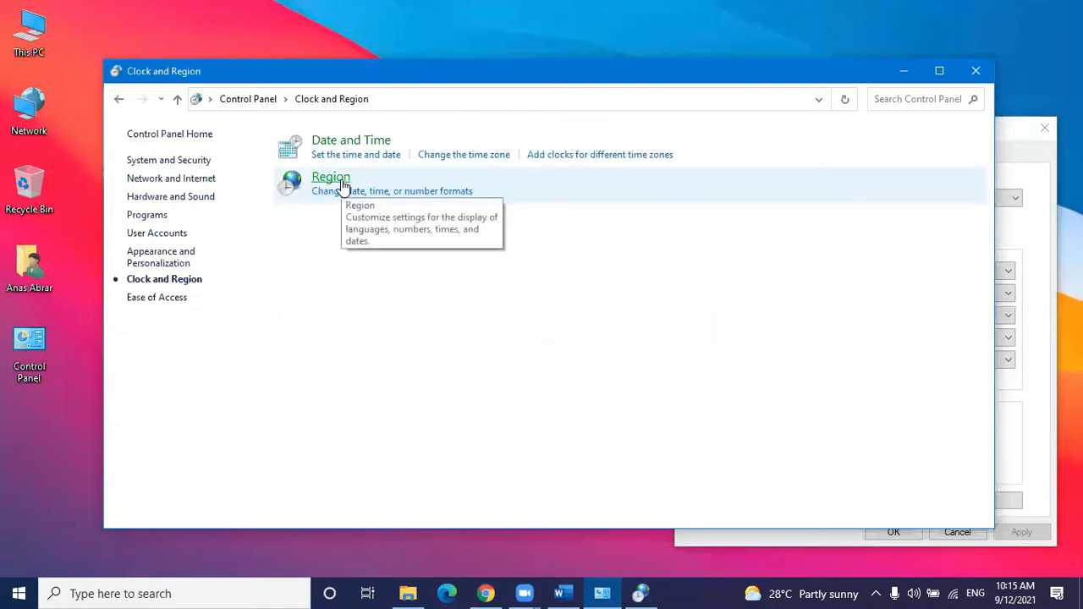
{"action": "left_click", "coordinate": [903, 71]}
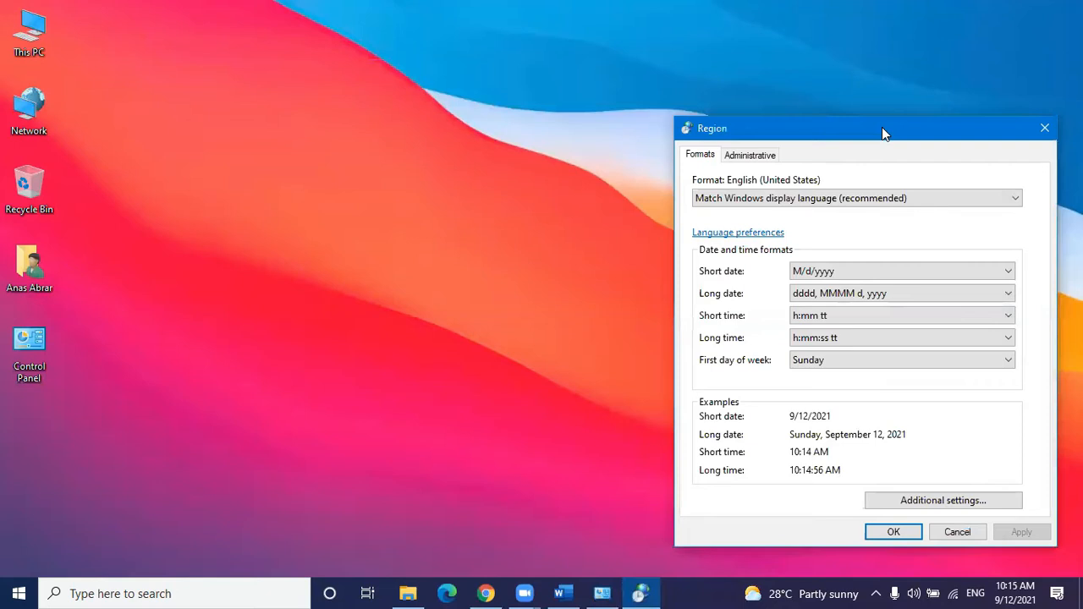
{"action": "left_click_drag", "start_coordinate": [863, 133], "coordinate": [444, 64]}
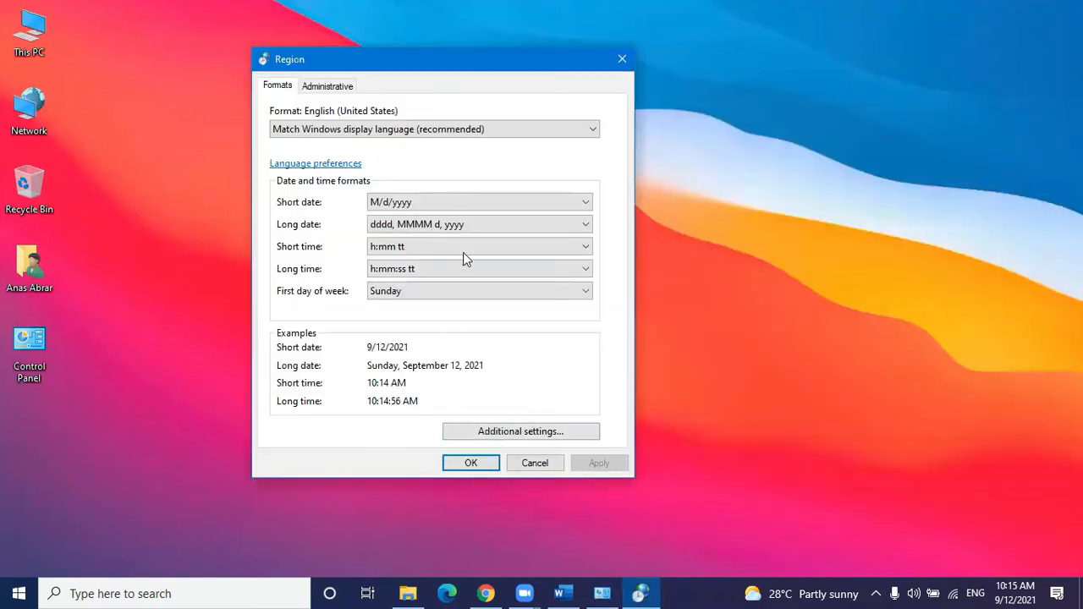
Change the non-Unicode system locale on the Administrative tab to Arabic (Saudi Arabia) and confirm.
{"action": "left_click", "coordinate": [326, 90]}
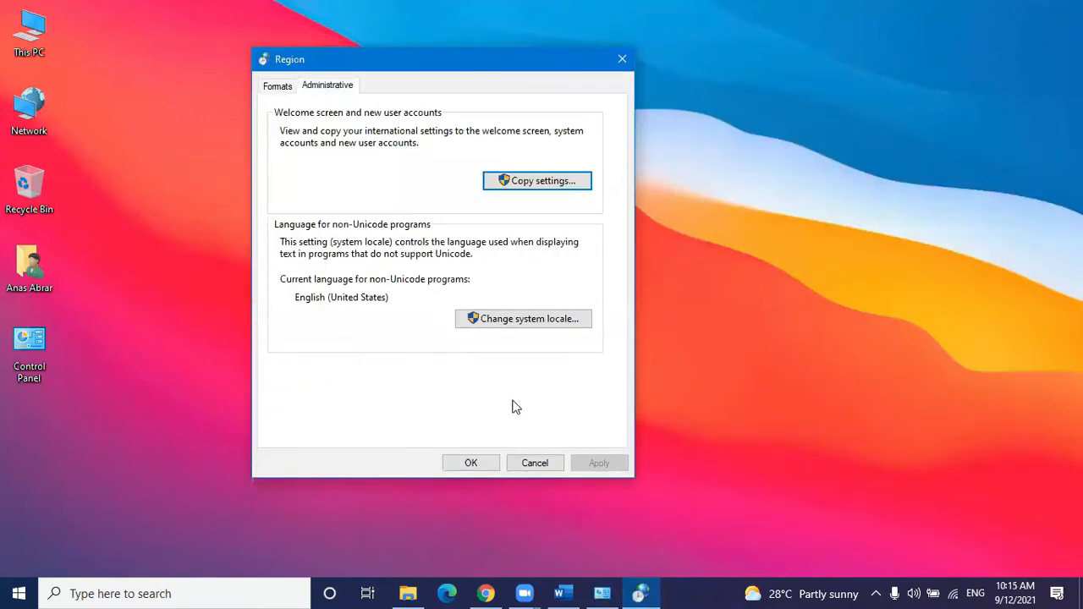
{"action": "left_click", "coordinate": [523, 322]}
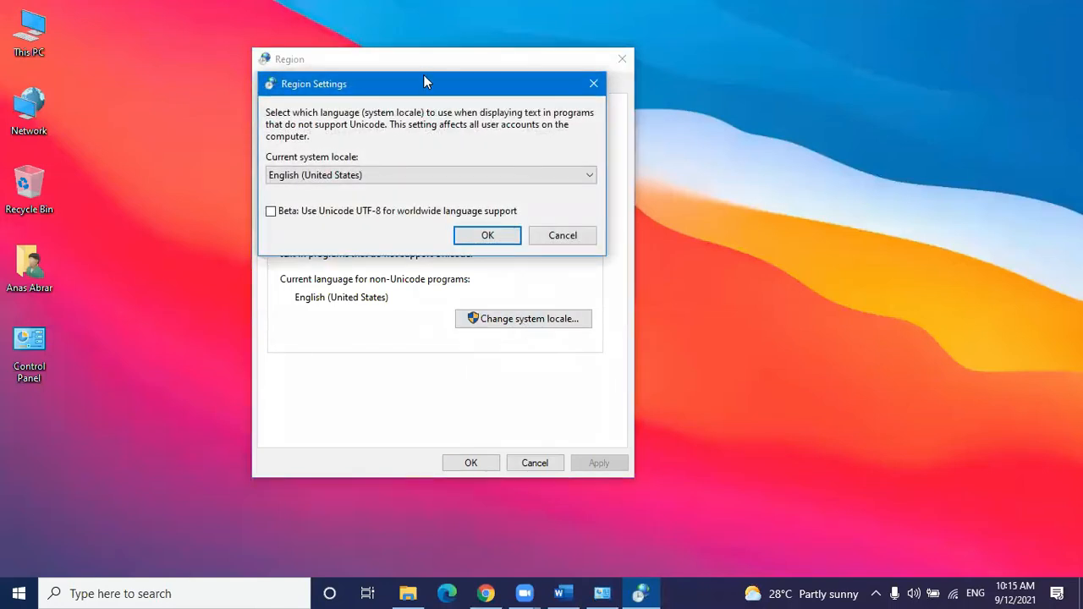
{"action": "left_click_drag", "start_coordinate": [428, 82], "coordinate": [797, 90]}
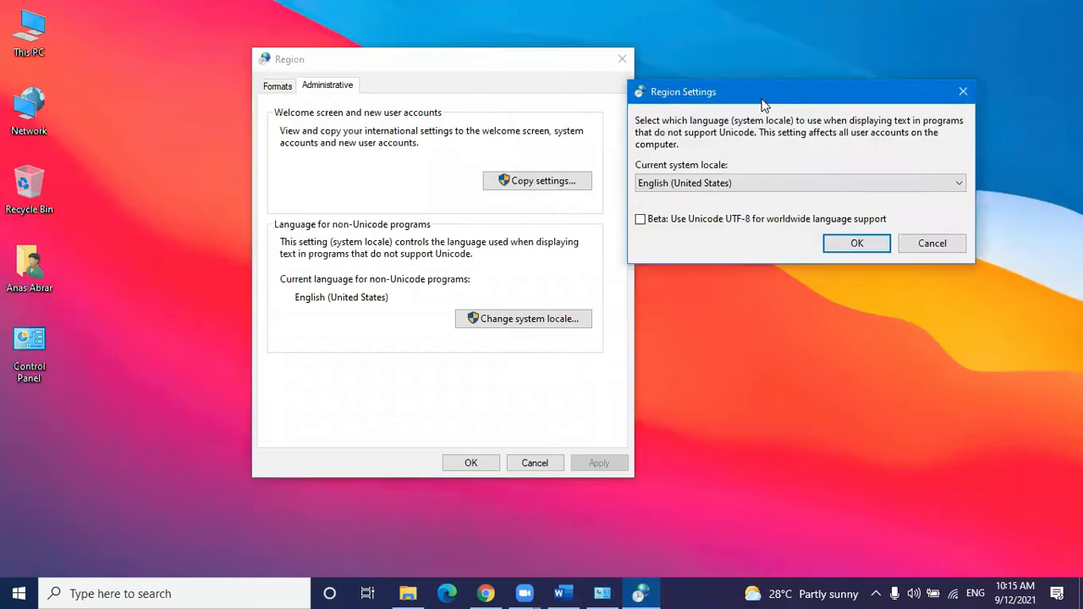
{"action": "left_click", "coordinate": [959, 184]}
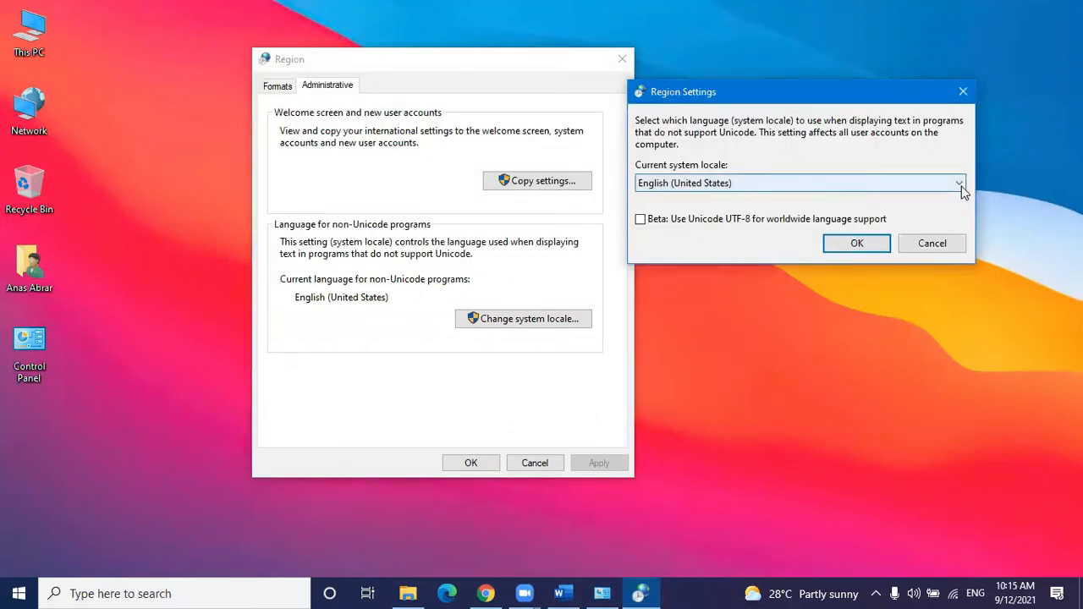
{"action": "left_click_drag", "start_coordinate": [958, 294], "coordinate": [961, 219]}
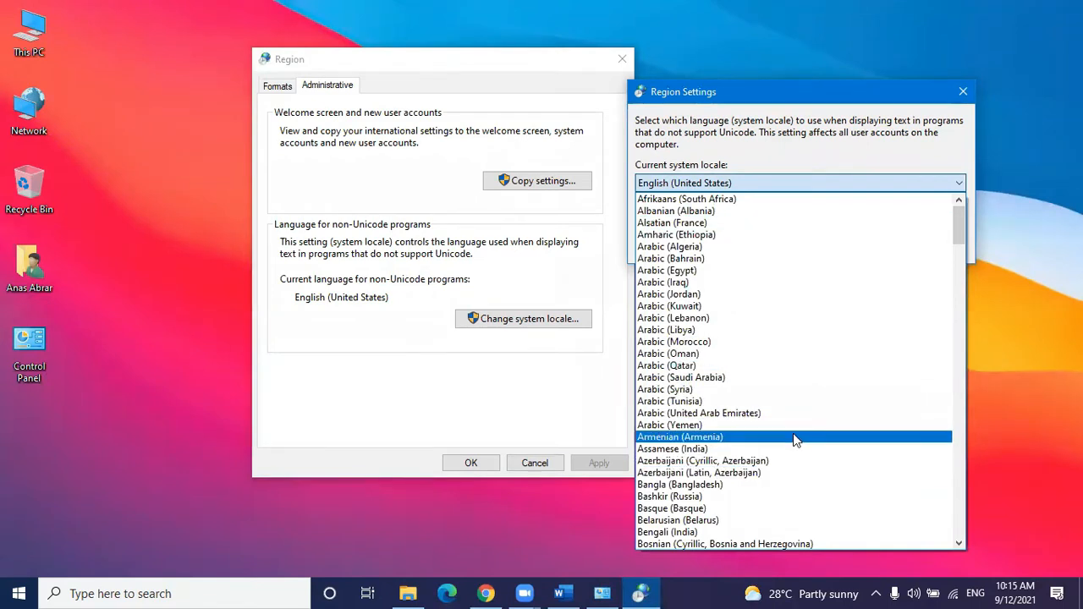
{"action": "scroll", "coordinate": [795, 450], "scroll_direction": "down", "scroll_amount": 2}
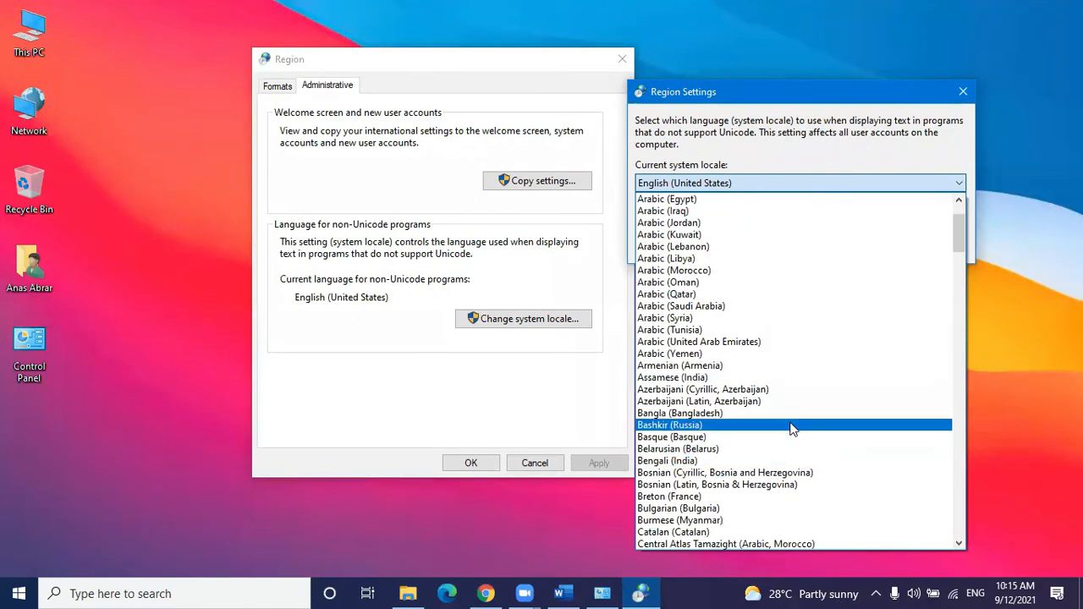
{"action": "scroll", "coordinate": [795, 314], "scroll_direction": "up", "scroll_amount": 2}
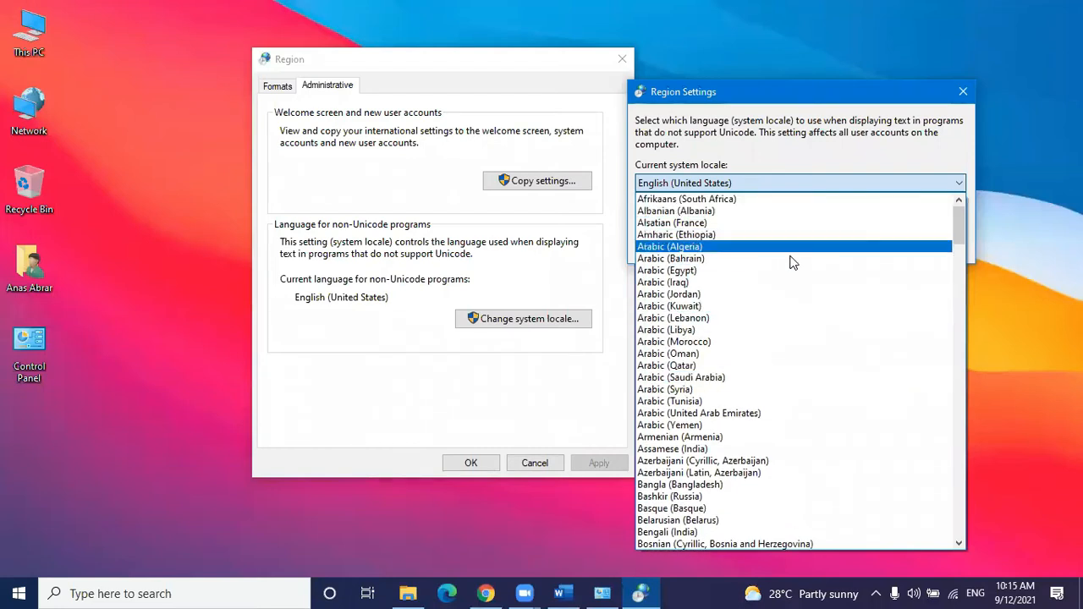
{"action": "left_click", "coordinate": [787, 377]}
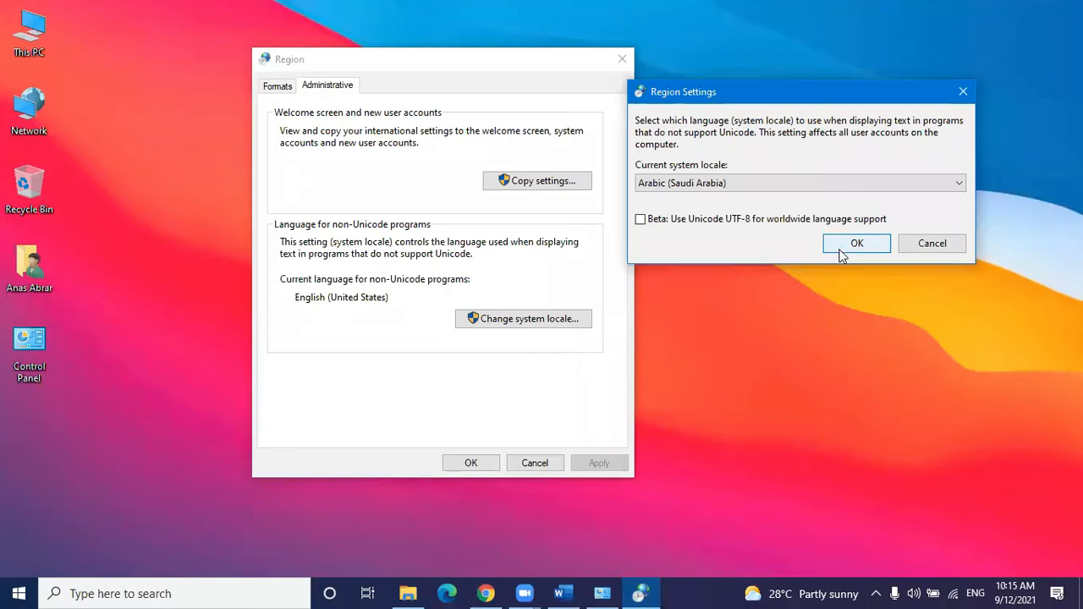
{"action": "left_click", "coordinate": [974, 593]}
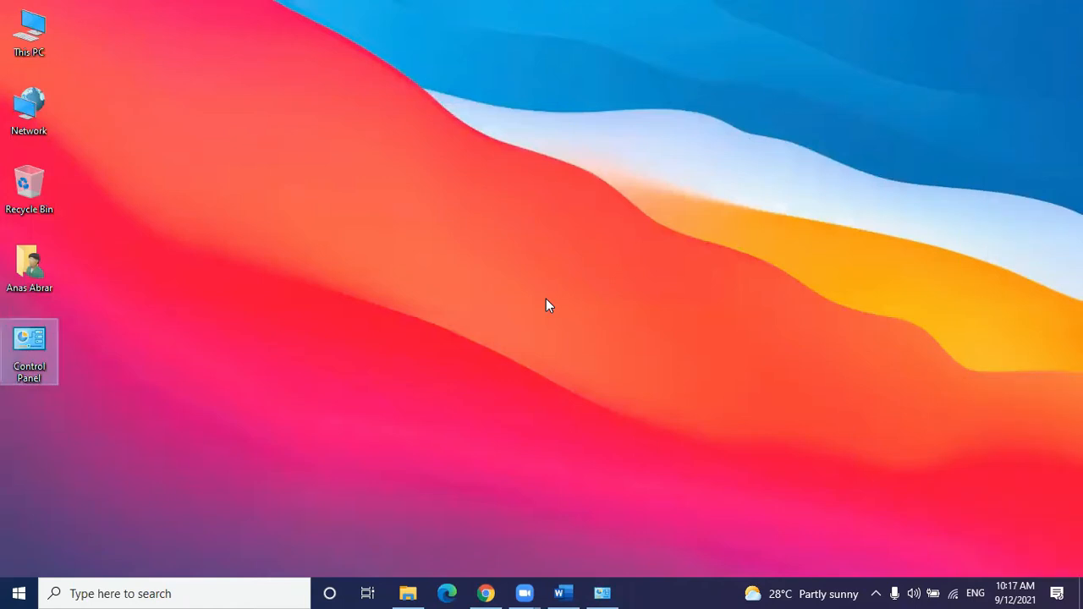
Bring Chrome to the front and start a blank tab beside the Gmail inbox.
{"action": "left_click", "coordinate": [497, 590]}
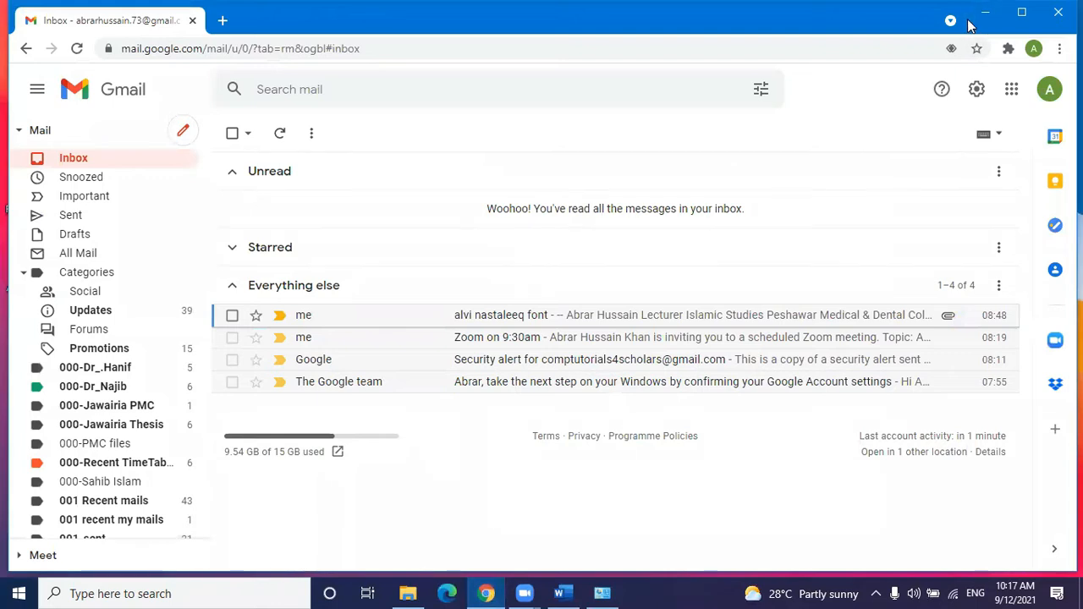
{"action": "left_click", "coordinate": [969, 26]}
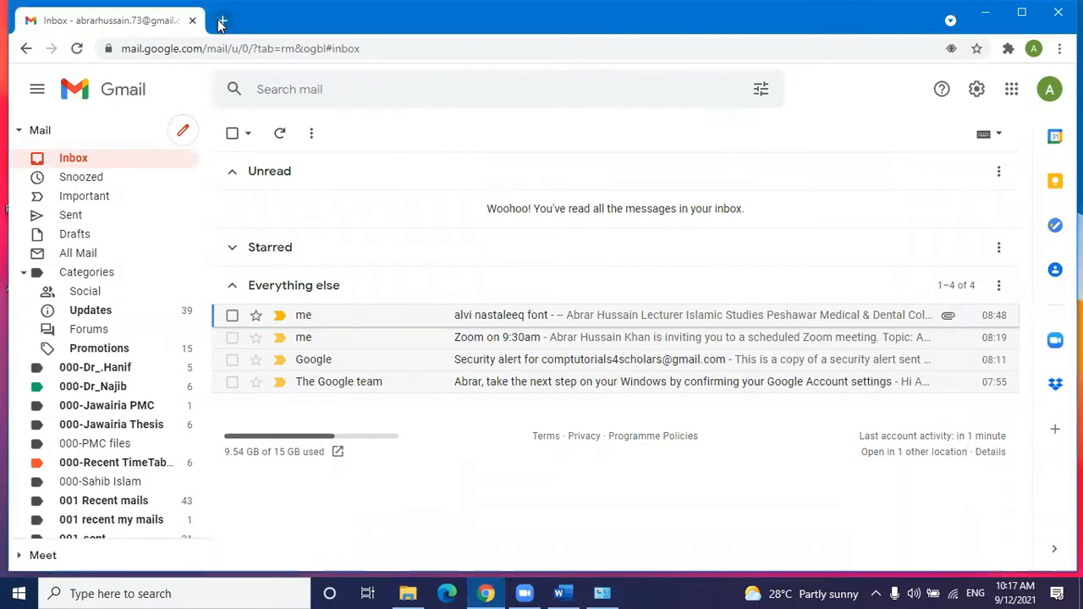
{"action": "left_click", "coordinate": [222, 20]}
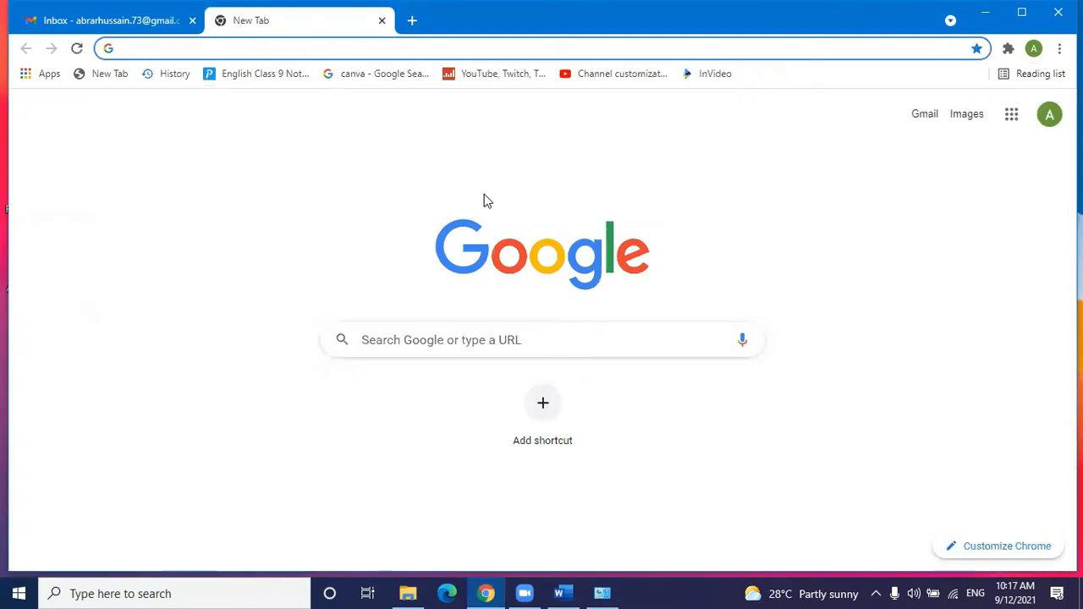
Visit urdu.ca, read through its Step 1 Nastaleeq font installer page, then go back home.
{"action": "type", "text": "urdu.c"}
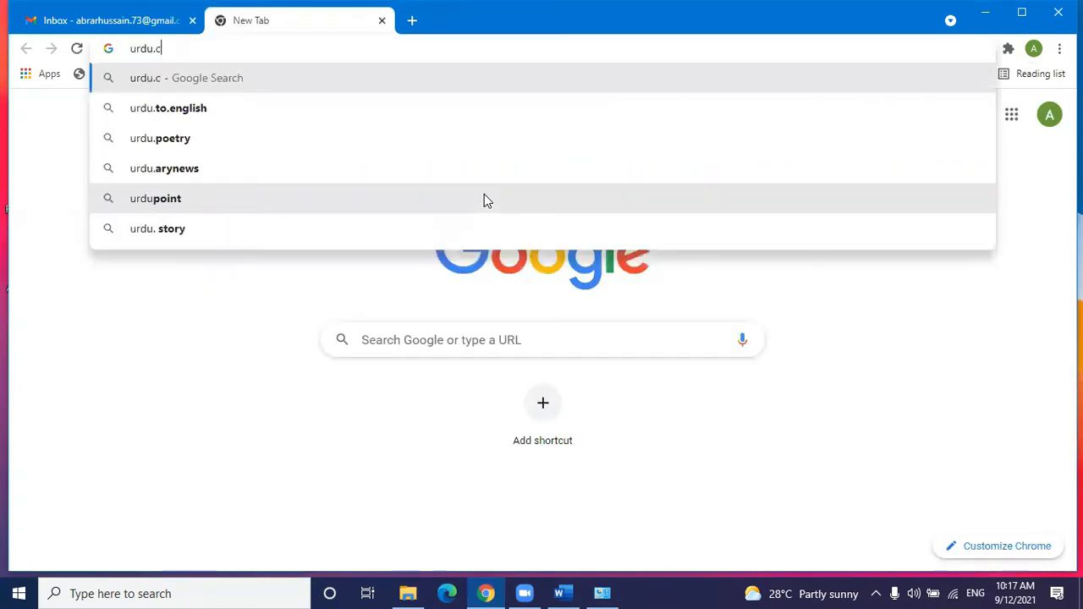
{"action": "type", "text": "a"}
{"action": "key", "text": "Return"}
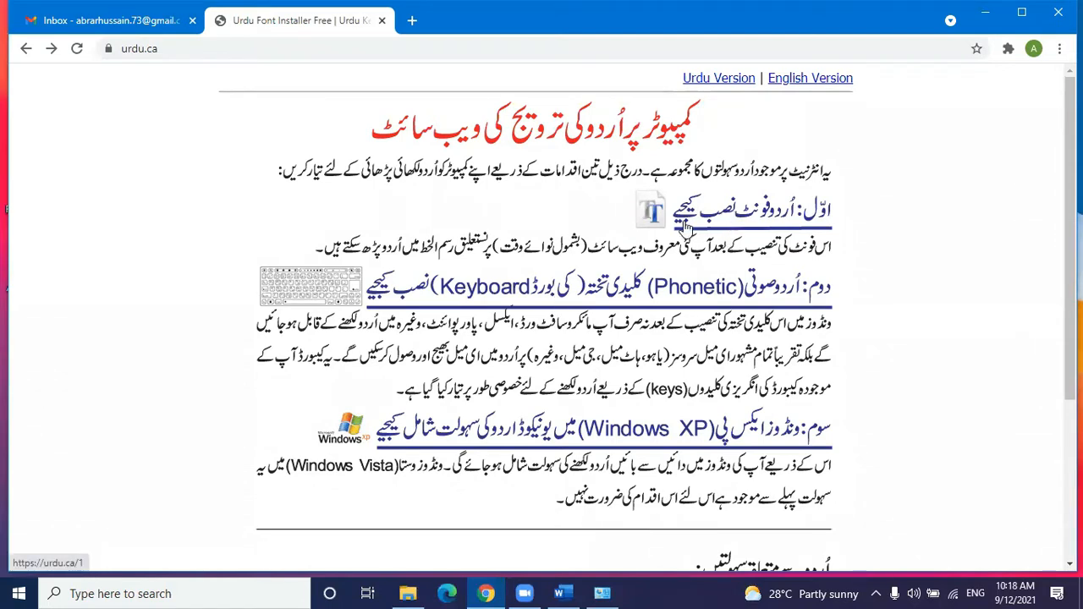
{"action": "left_click", "coordinate": [688, 220]}
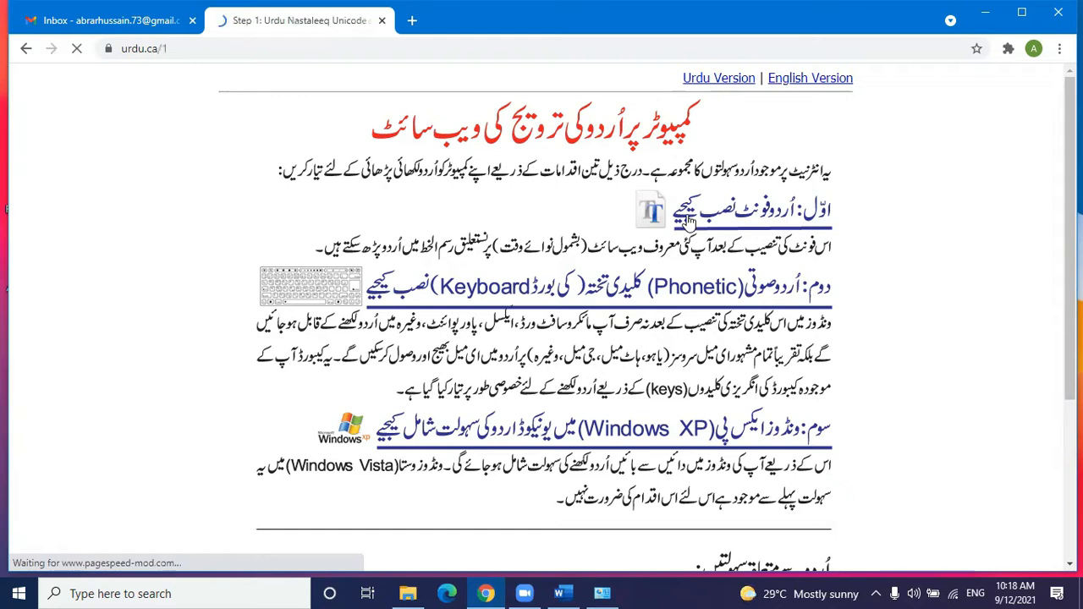
{"action": "scroll", "coordinate": [512, 356], "scroll_direction": "down", "scroll_amount": 3}
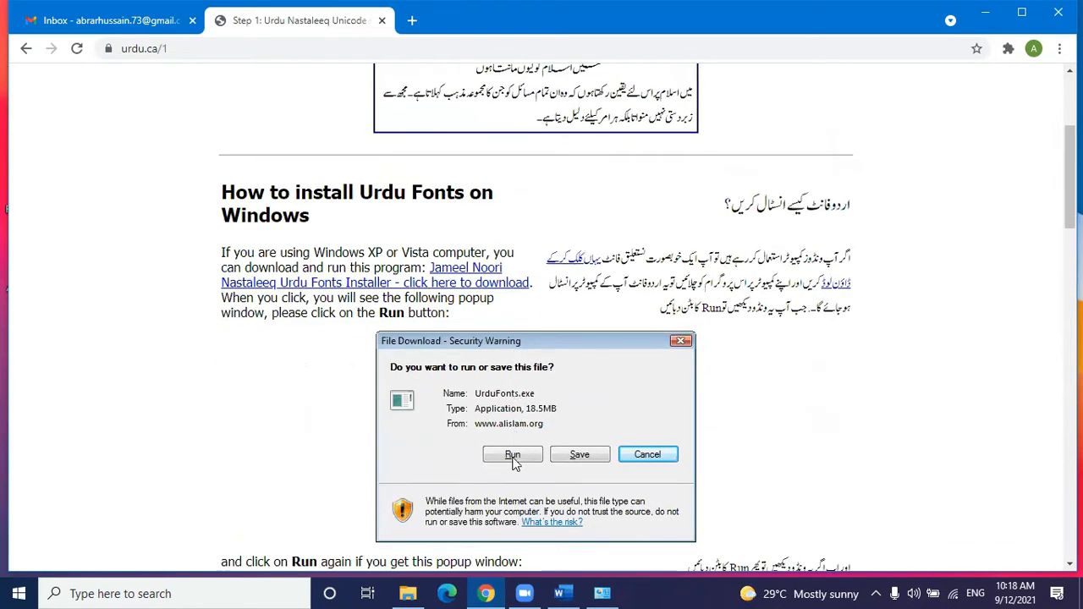
{"action": "scroll", "coordinate": [511, 347], "scroll_direction": "down", "scroll_amount": 3}
{"action": "scroll", "coordinate": [511, 347], "scroll_direction": "down", "scroll_amount": 6}
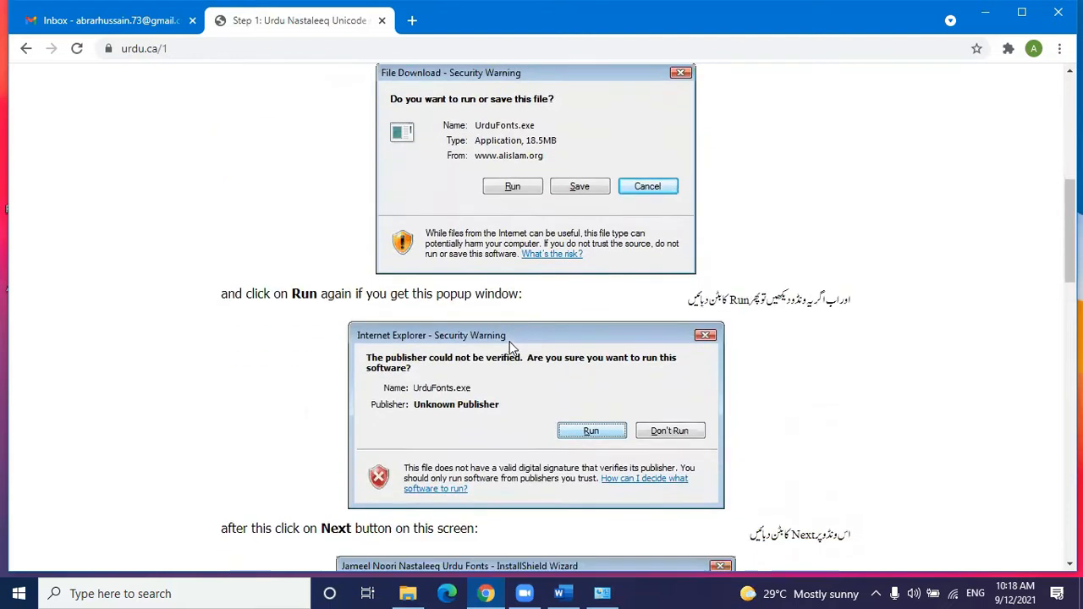
{"action": "scroll", "coordinate": [510, 346], "scroll_direction": "down", "scroll_amount": 6}
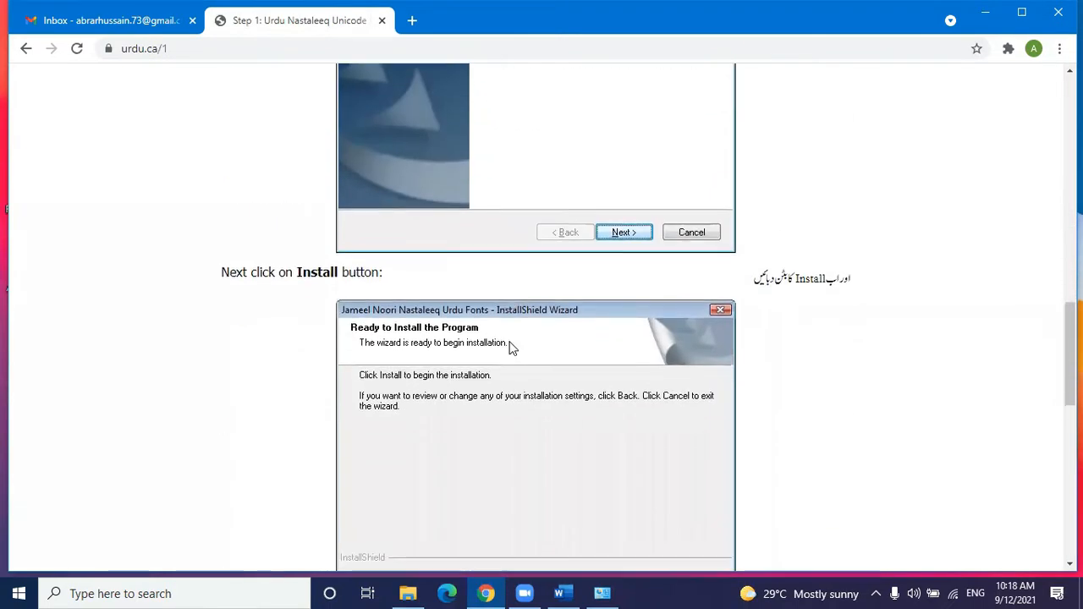
{"action": "scroll", "coordinate": [511, 347], "scroll_direction": "down", "scroll_amount": 3}
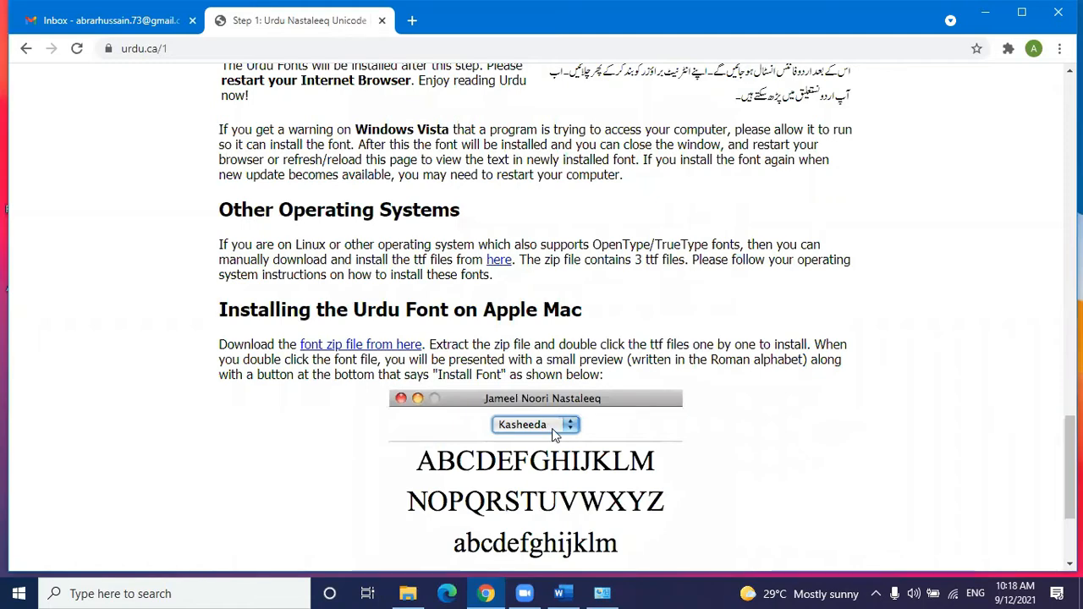
{"action": "scroll", "coordinate": [693, 433], "scroll_direction": "down", "scroll_amount": 2}
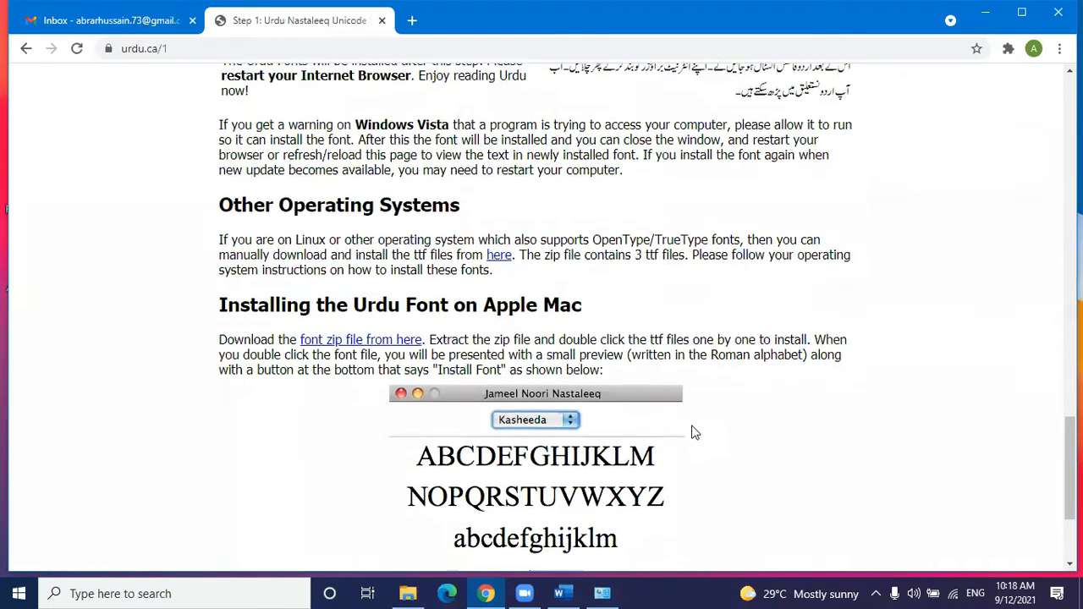
{"action": "scroll", "coordinate": [693, 433], "scroll_direction": "up", "scroll_amount": 9}
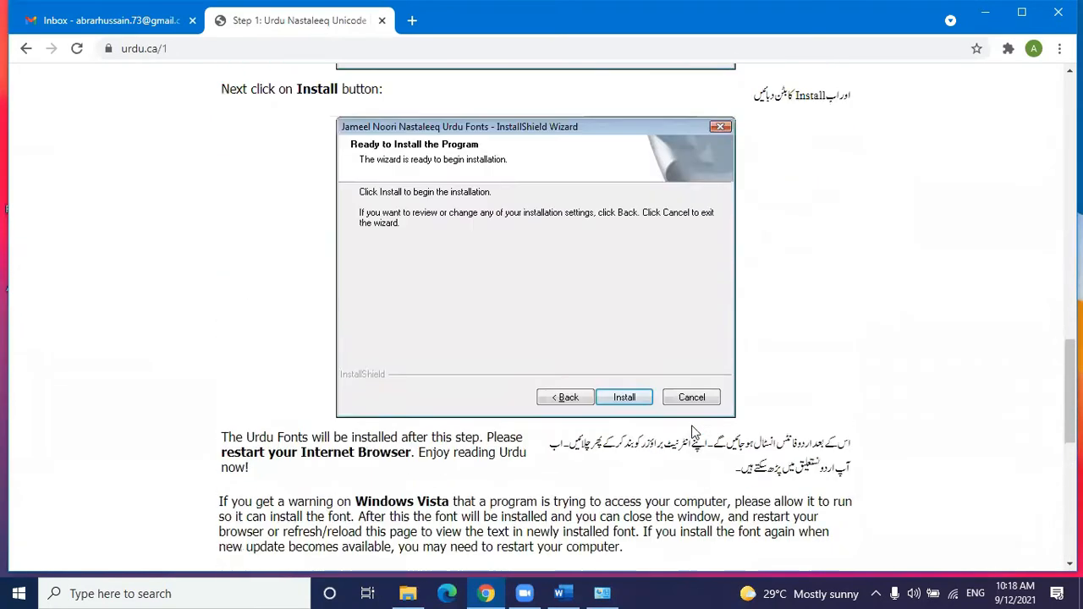
{"action": "scroll", "coordinate": [694, 431], "scroll_direction": "up", "scroll_amount": 12}
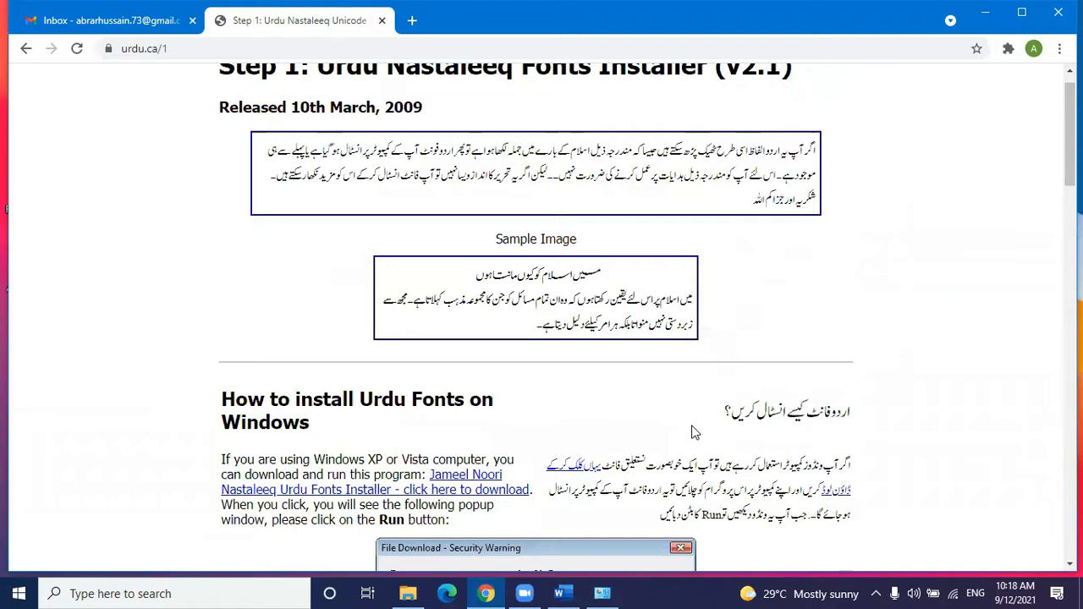
{"action": "left_click", "coordinate": [26, 48]}
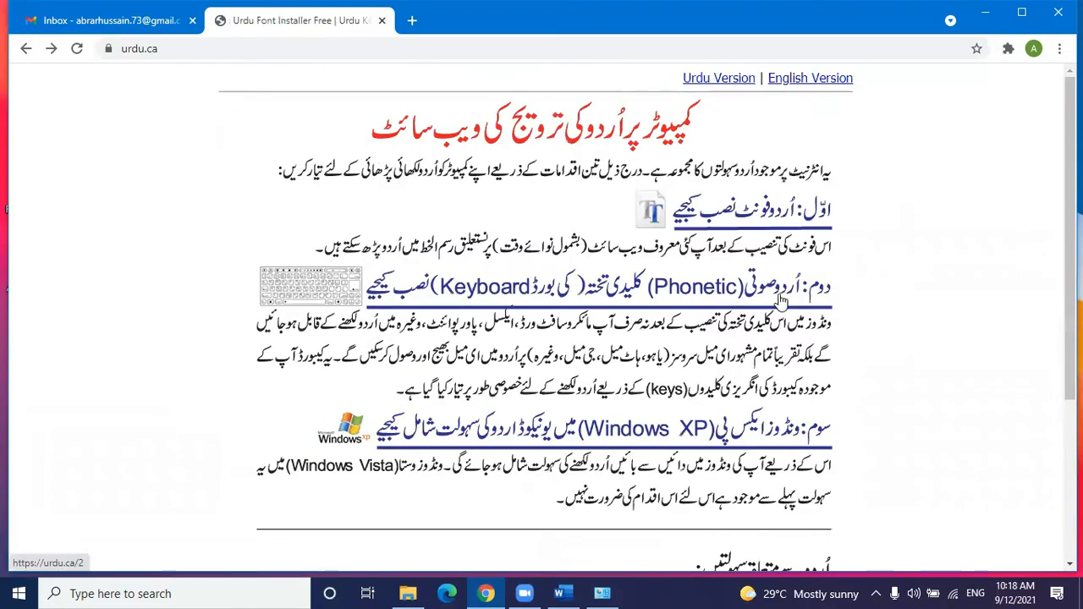
Scroll through urdu.ca's Step 2 Urdu Phonetic Keyboard page, then return to the home page.
{"action": "left_click", "coordinate": [781, 301]}
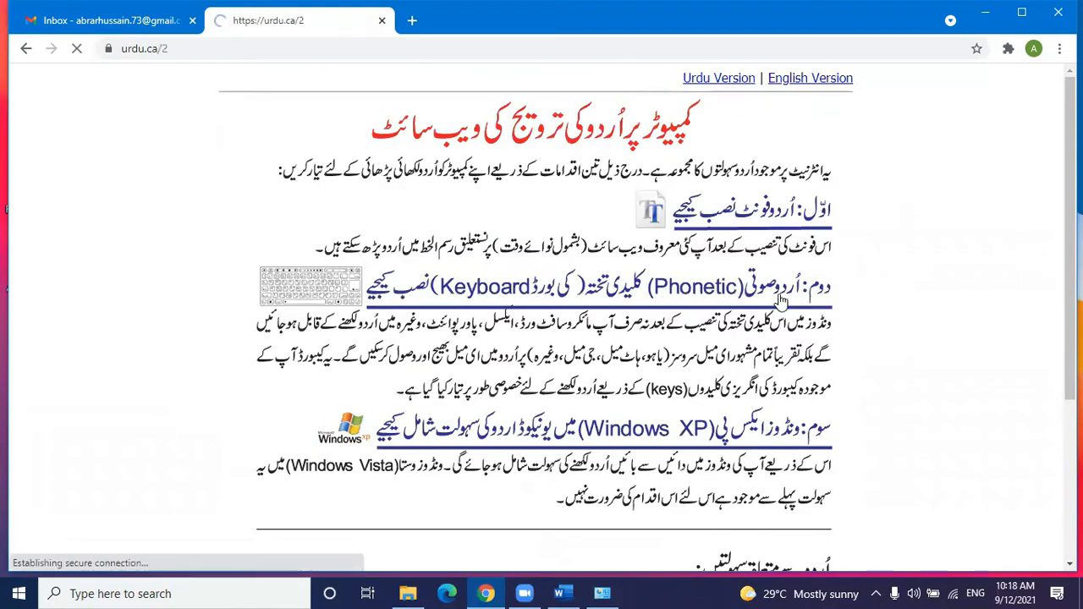
{"action": "scroll", "coordinate": [699, 309], "scroll_direction": "down", "scroll_amount": 2}
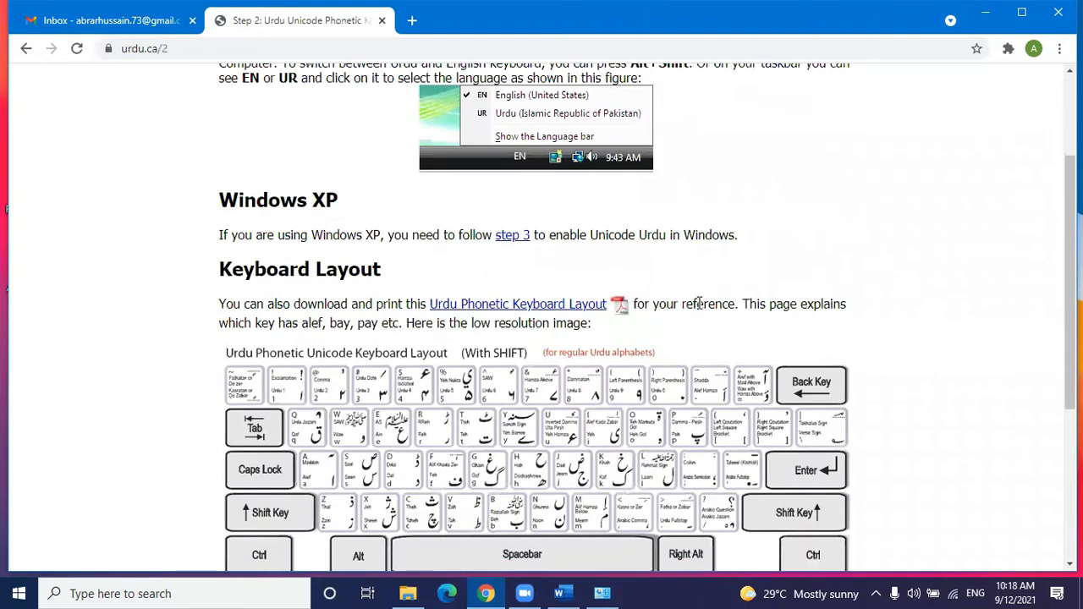
{"action": "scroll", "coordinate": [521, 272], "scroll_direction": "down", "scroll_amount": 1}
{"action": "scroll", "coordinate": [521, 271], "scroll_direction": "up", "scroll_amount": 3}
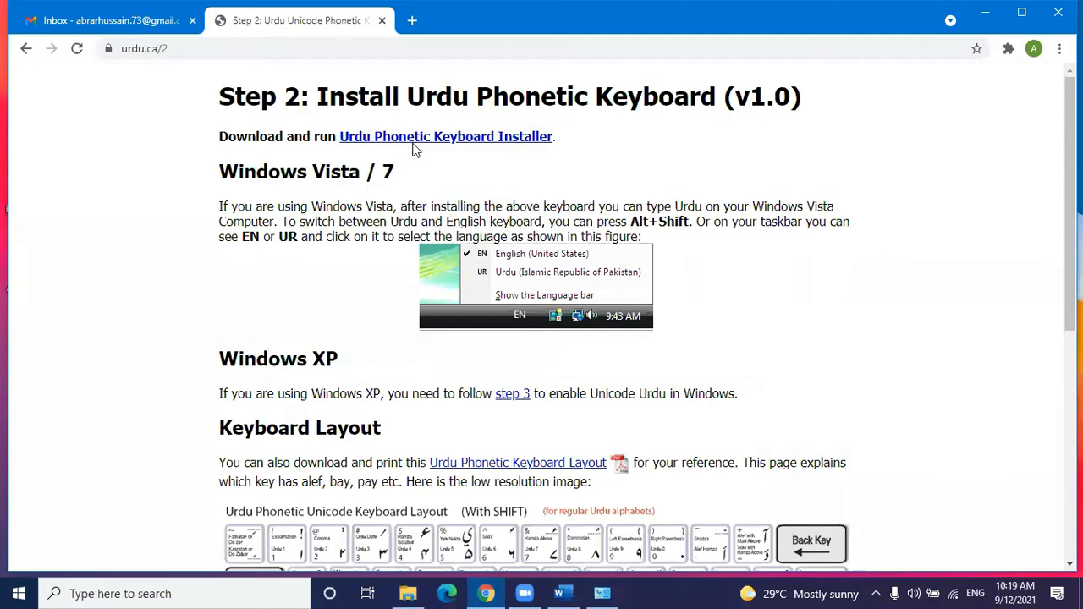
{"action": "left_click", "coordinate": [25, 48]}
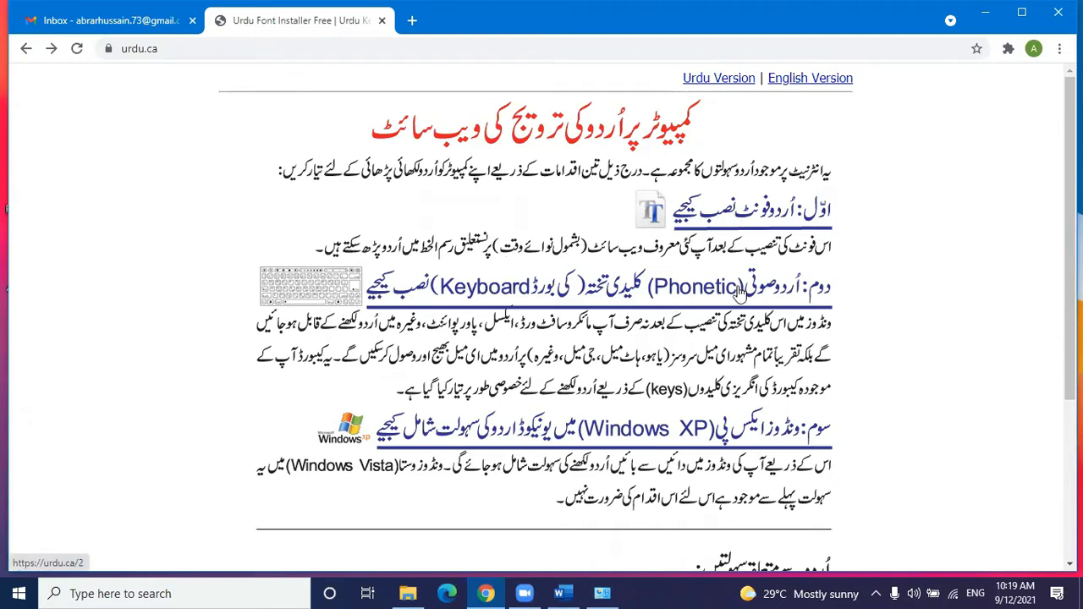
Visit the InPage to Urdu Unicode converter, click its text box, then close the urdu.ca tab.
{"action": "scroll", "coordinate": [738, 291], "scroll_direction": "down", "scroll_amount": 3}
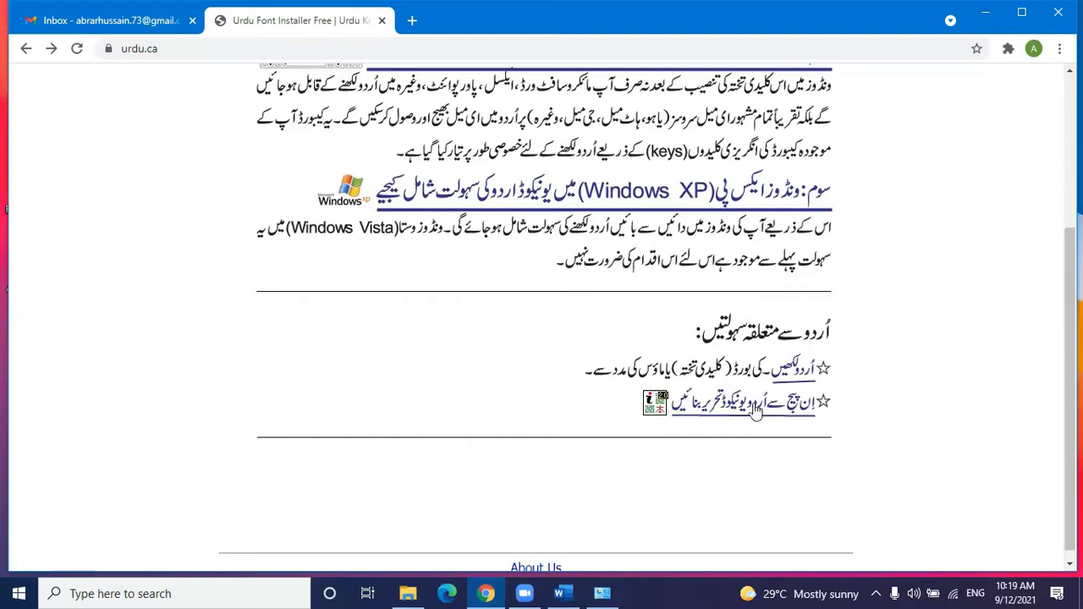
{"action": "left_click", "coordinate": [755, 410]}
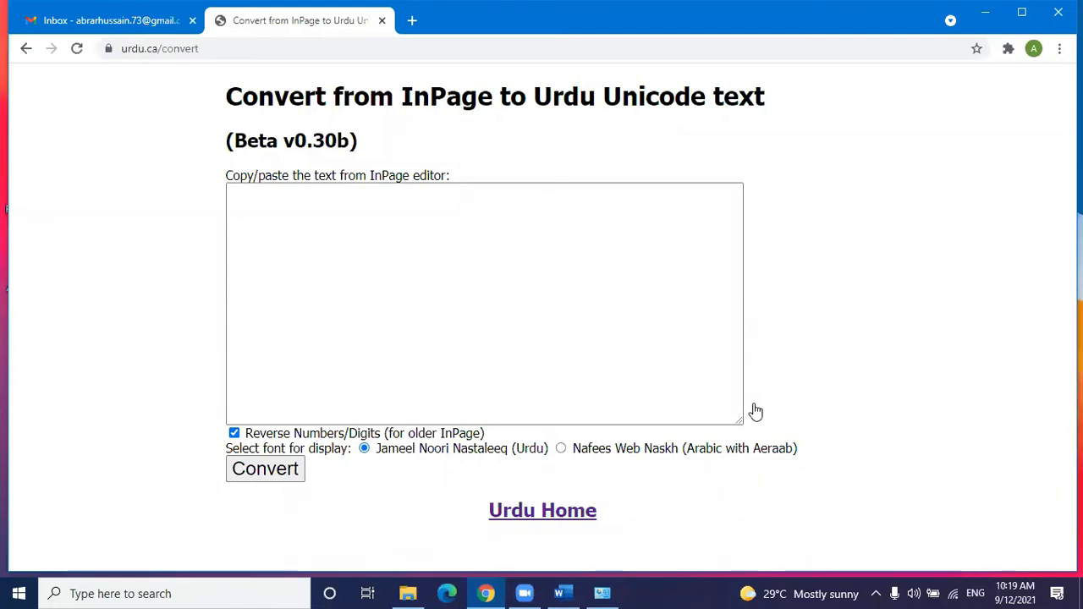
{"action": "left_click", "coordinate": [404, 250]}
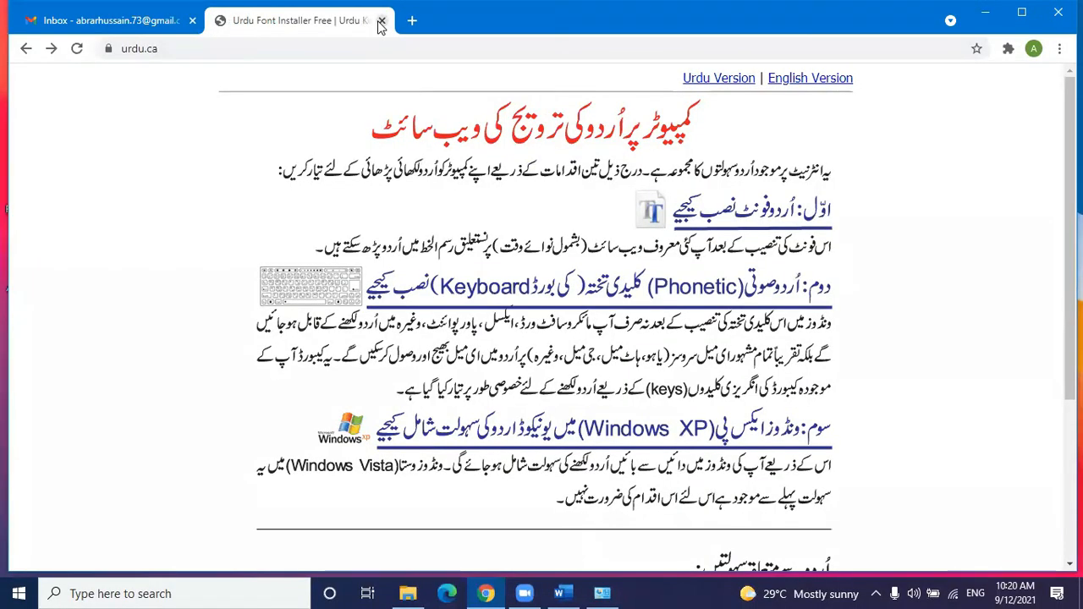
{"action": "left_click", "coordinate": [381, 20]}
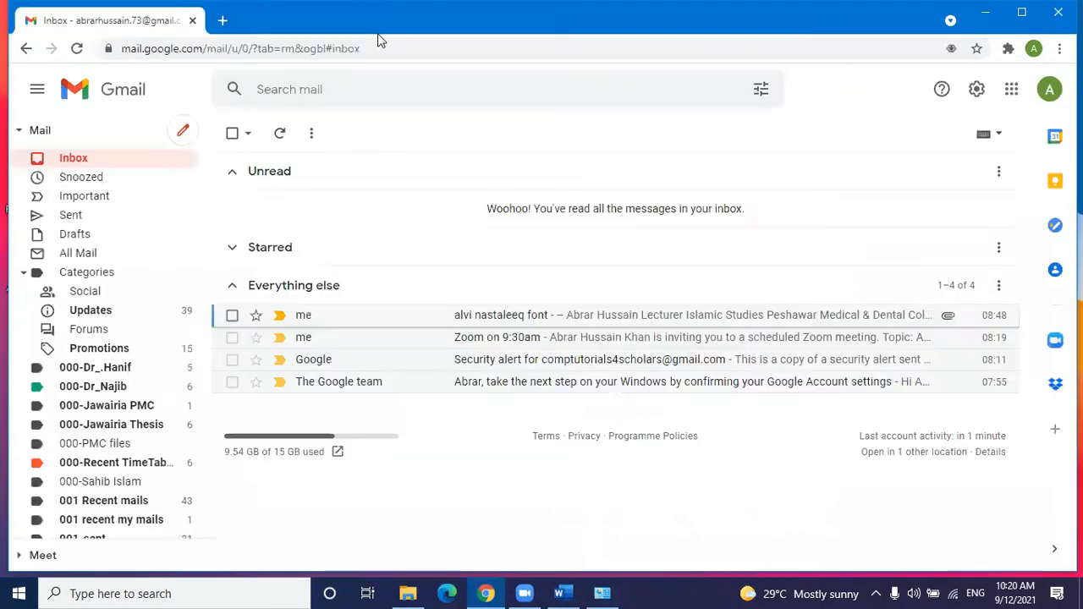
Search Google for 'pak urdu installer' in a new tab.
{"action": "left_click", "coordinate": [223, 21]}
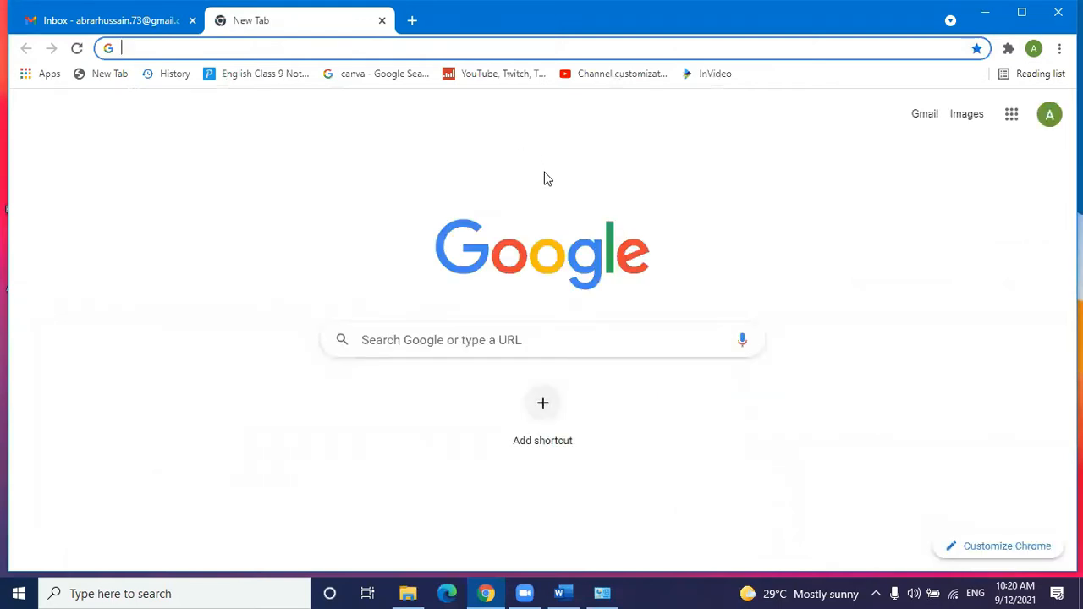
{"action": "type", "text": "pak ur"}
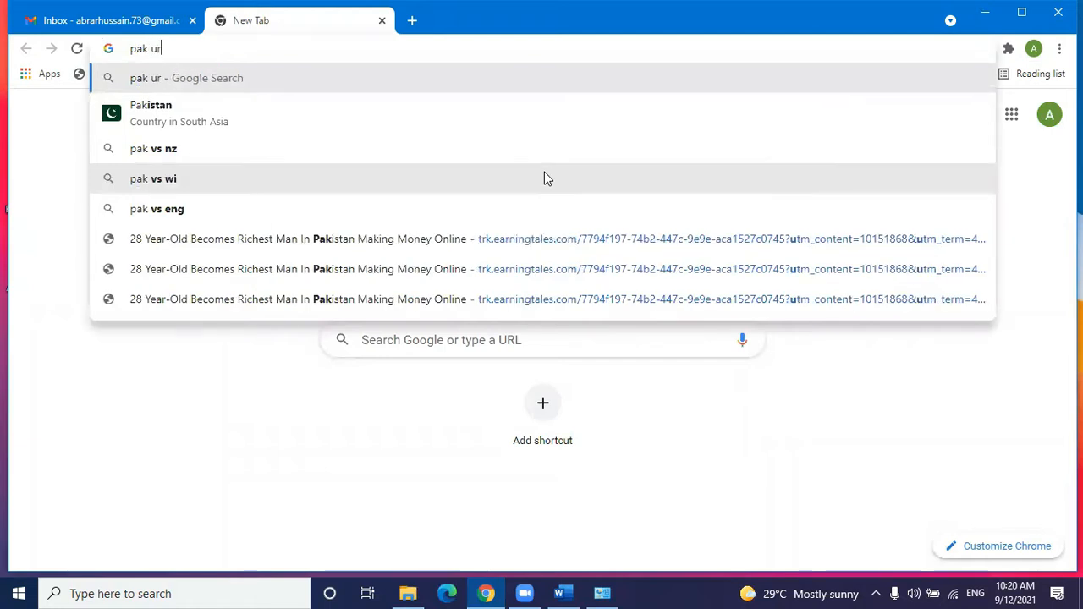
{"action": "type", "text": "du insa"}
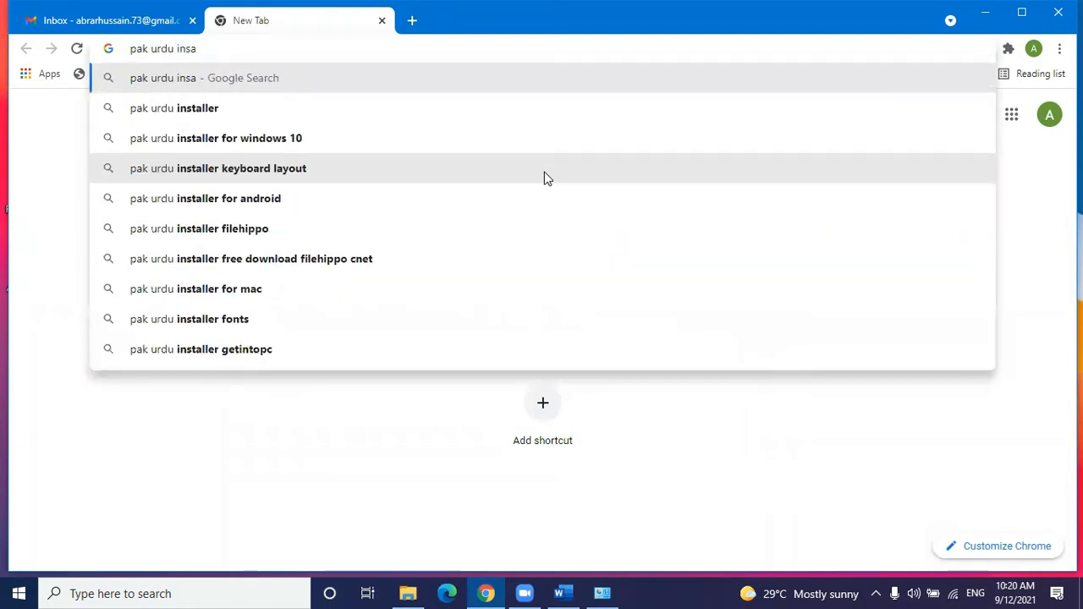
{"action": "key", "text": "BackSpace"}
{"action": "type", "text": "ta"}
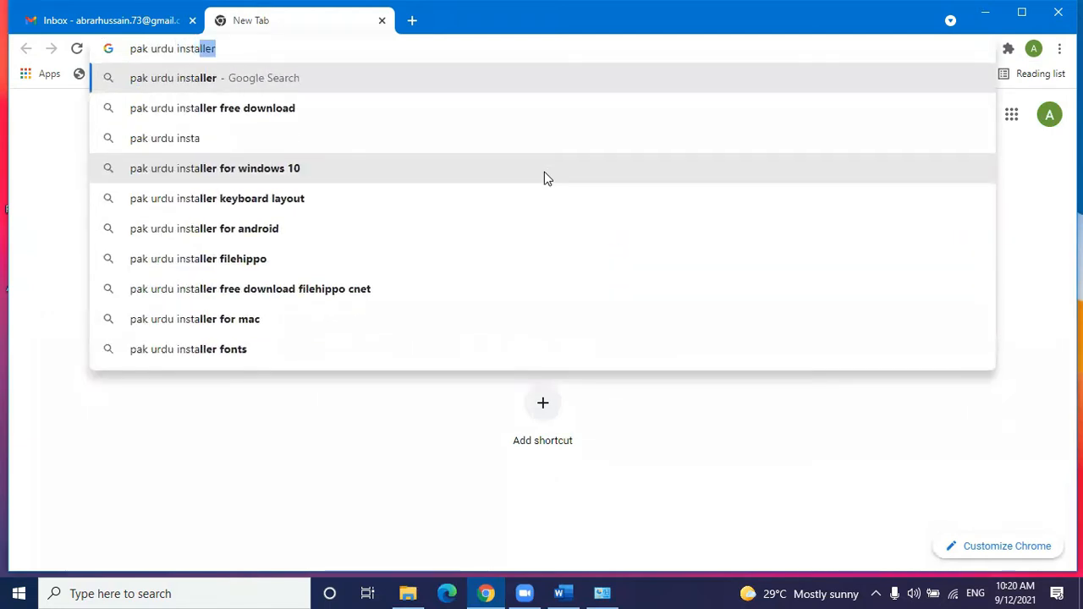
{"action": "type", "text": "ller"}
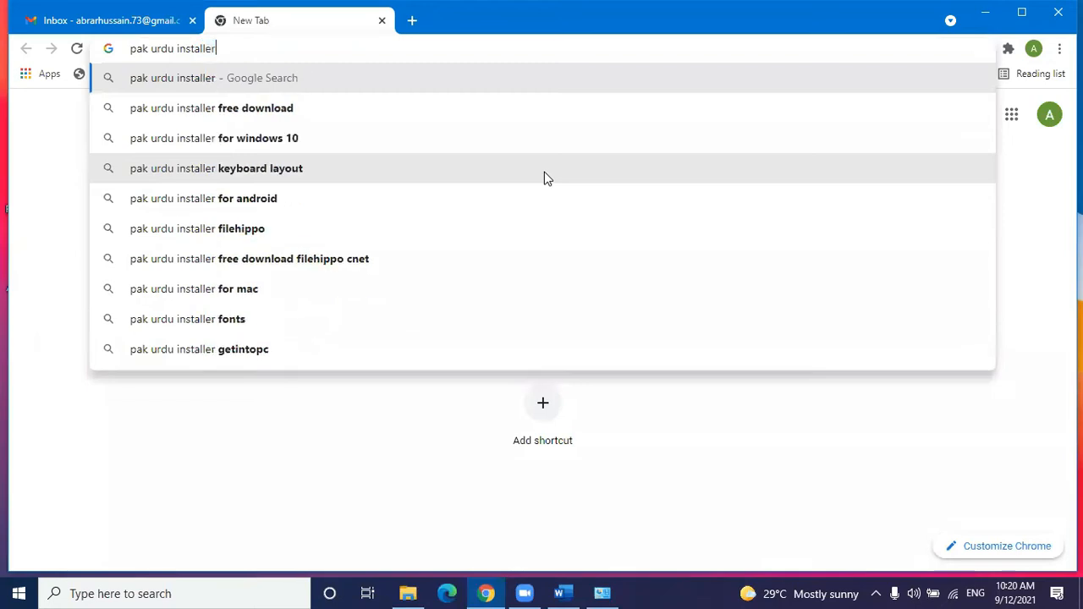
{"action": "key", "text": "Return"}
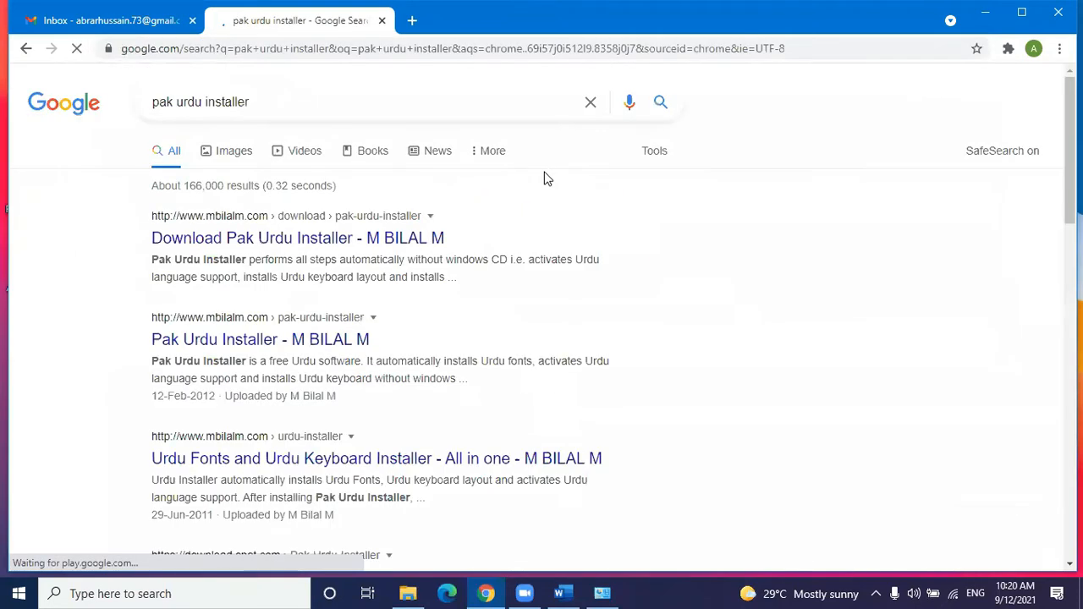
Look over mbilalm.com's Download Pak Urdu Installer page, then close that tab.
{"action": "left_click", "coordinate": [221, 241]}
{"action": "left_click", "coordinate": [222, 241]}
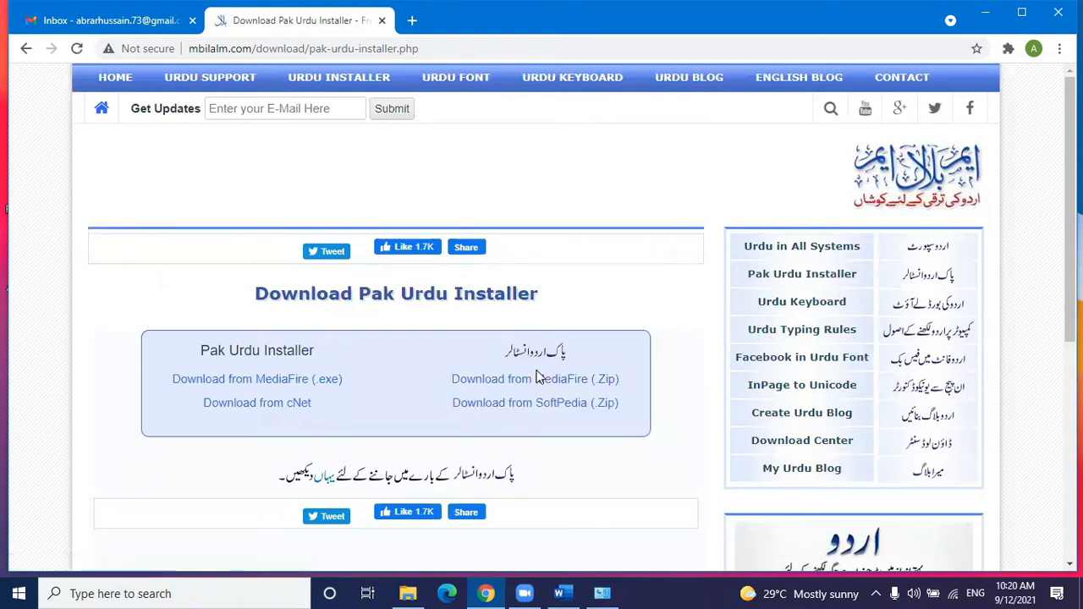
{"action": "scroll", "coordinate": [538, 378], "scroll_direction": "down", "scroll_amount": 4}
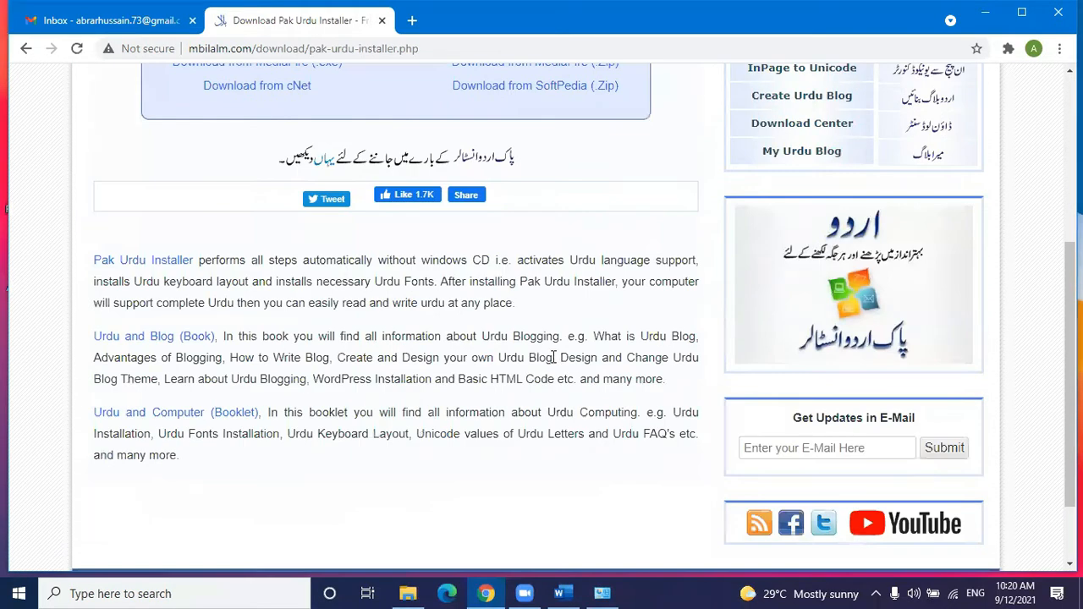
{"action": "scroll", "coordinate": [554, 357], "scroll_direction": "down", "scroll_amount": 2}
{"action": "scroll", "coordinate": [553, 361], "scroll_direction": "up", "scroll_amount": 5}
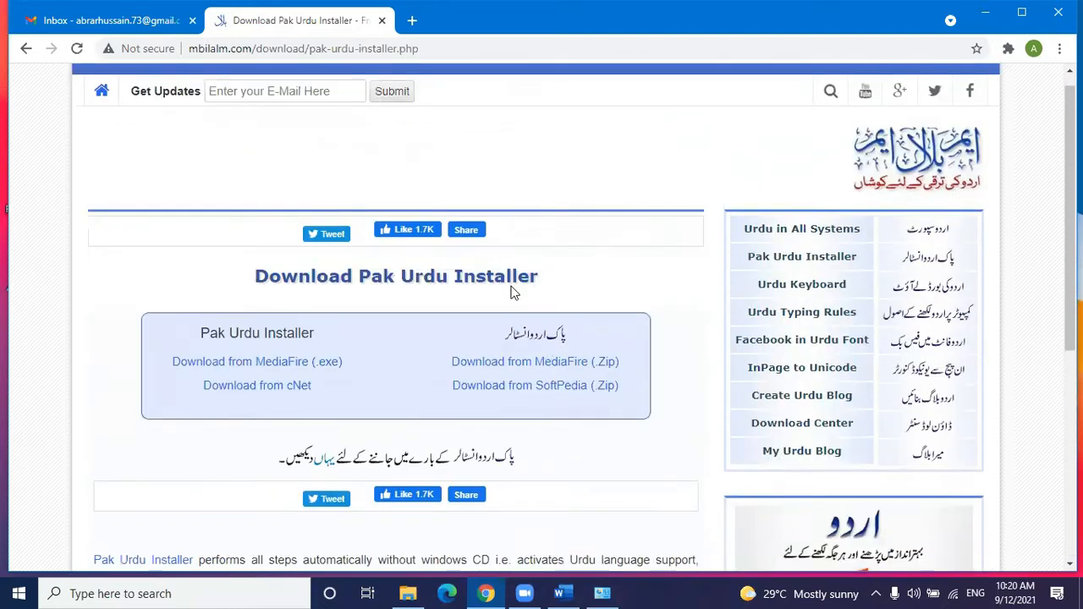
{"action": "left_click", "coordinate": [382, 21]}
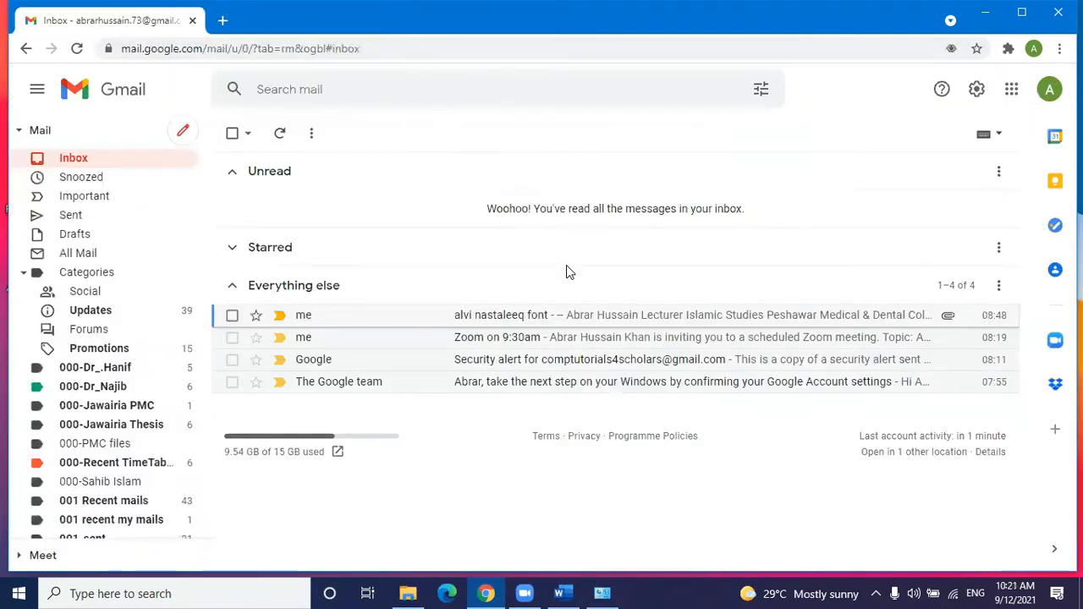
In Word, check the input-language list and Font list without changing anything, then return to Chrome.
{"action": "left_click", "coordinate": [559, 593]}
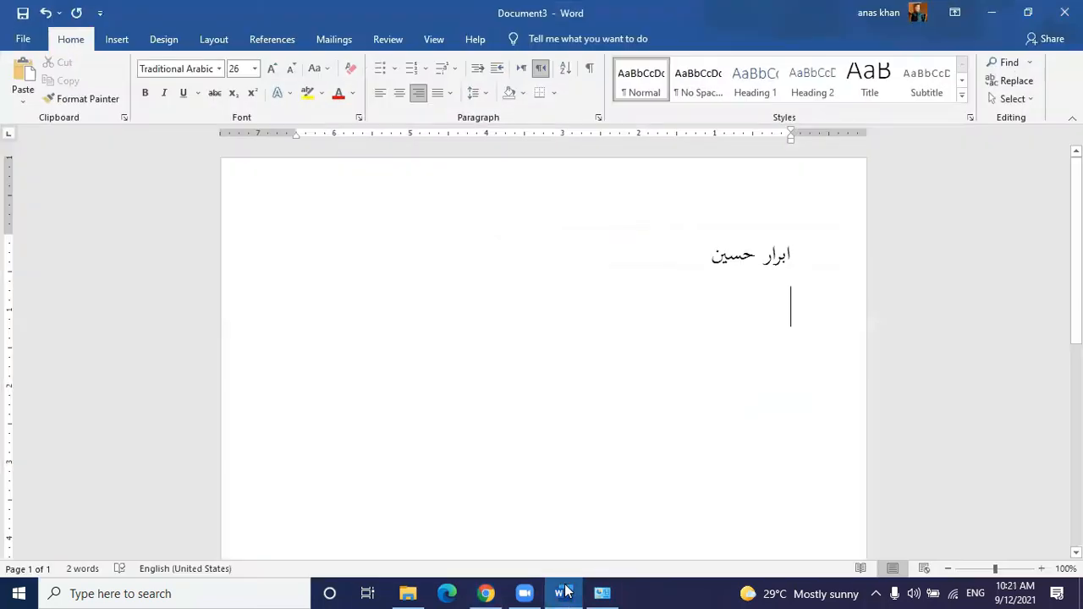
{"action": "left_click", "coordinate": [974, 593]}
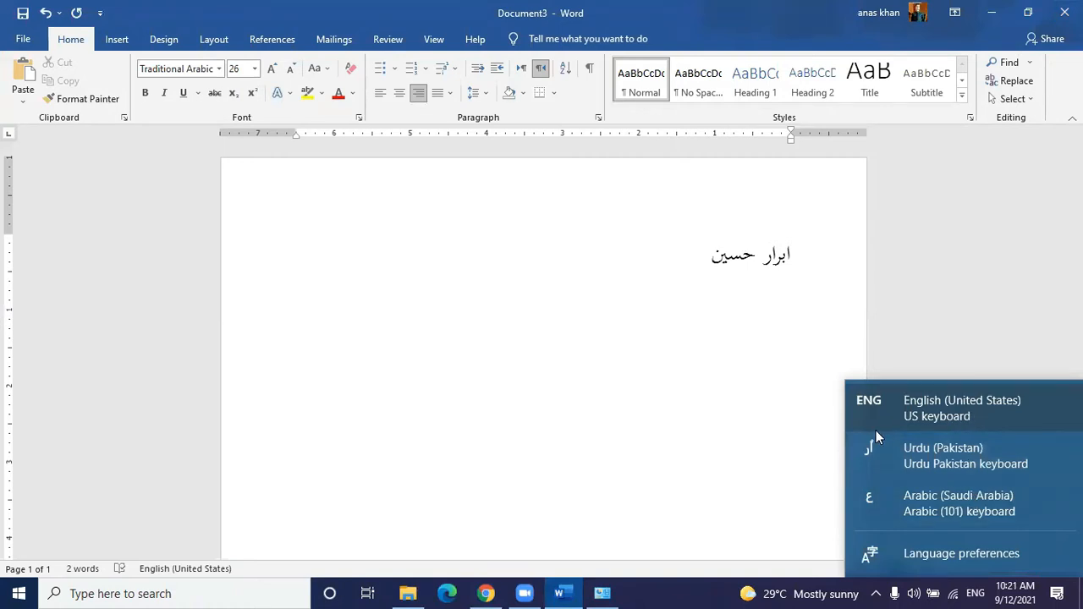
{"action": "left_click", "coordinate": [716, 414]}
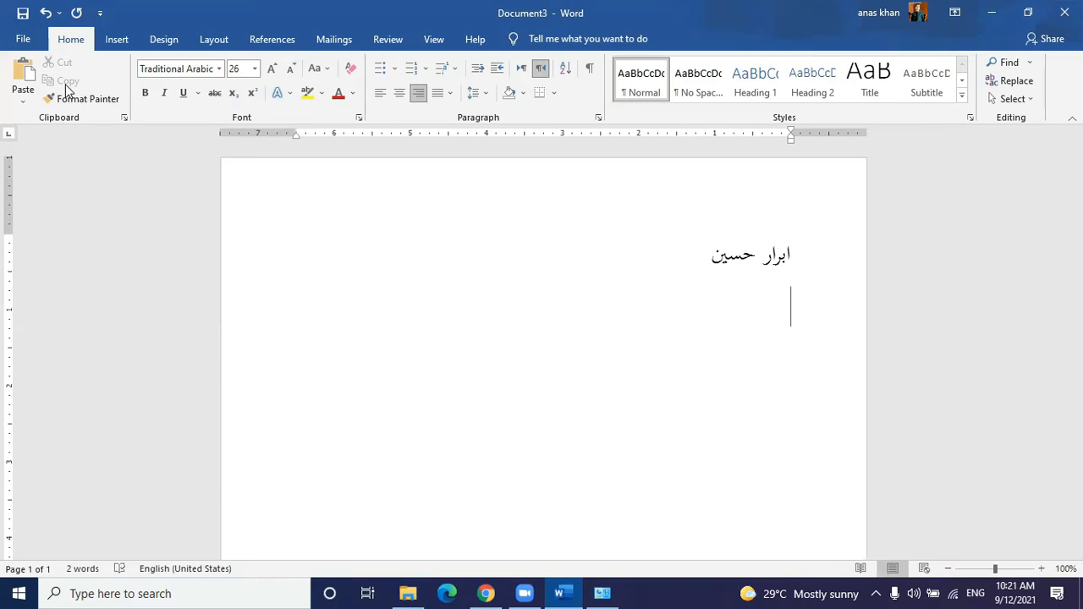
{"action": "left_click", "coordinate": [219, 70]}
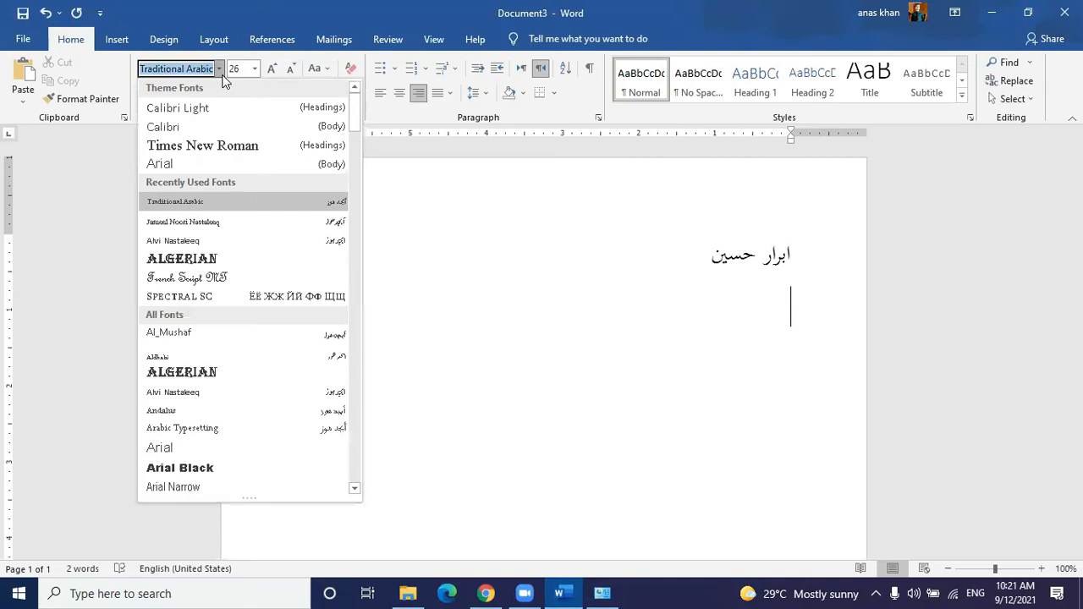
{"action": "left_click", "coordinate": [221, 74]}
{"action": "left_click", "coordinate": [485, 592]}
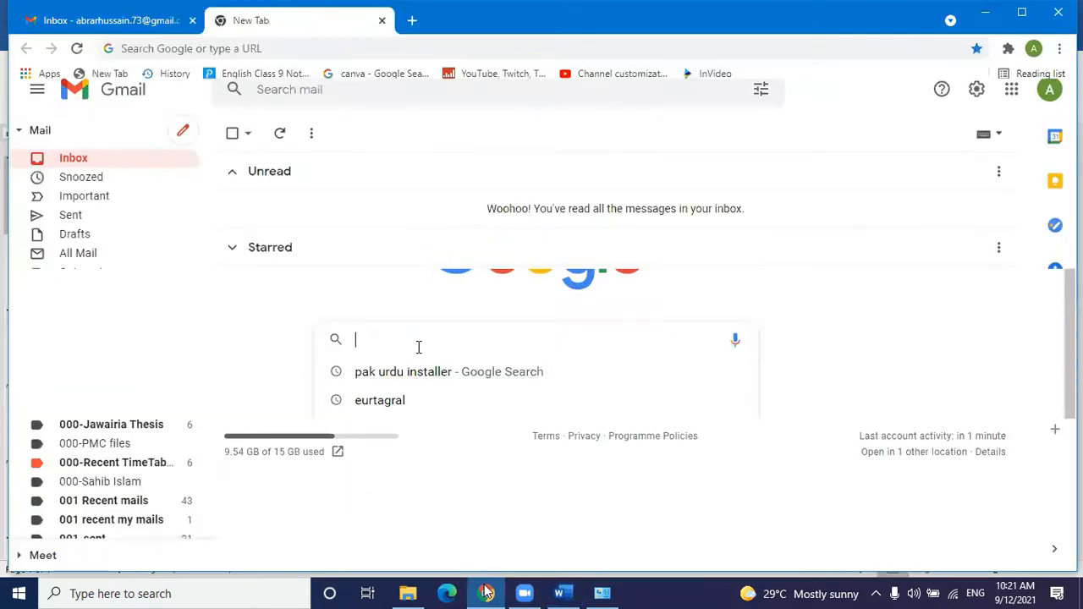
Switch the keyboard to Urdu and search Google for the phrase ان اللہ.
{"action": "key", "text": "super+space"}
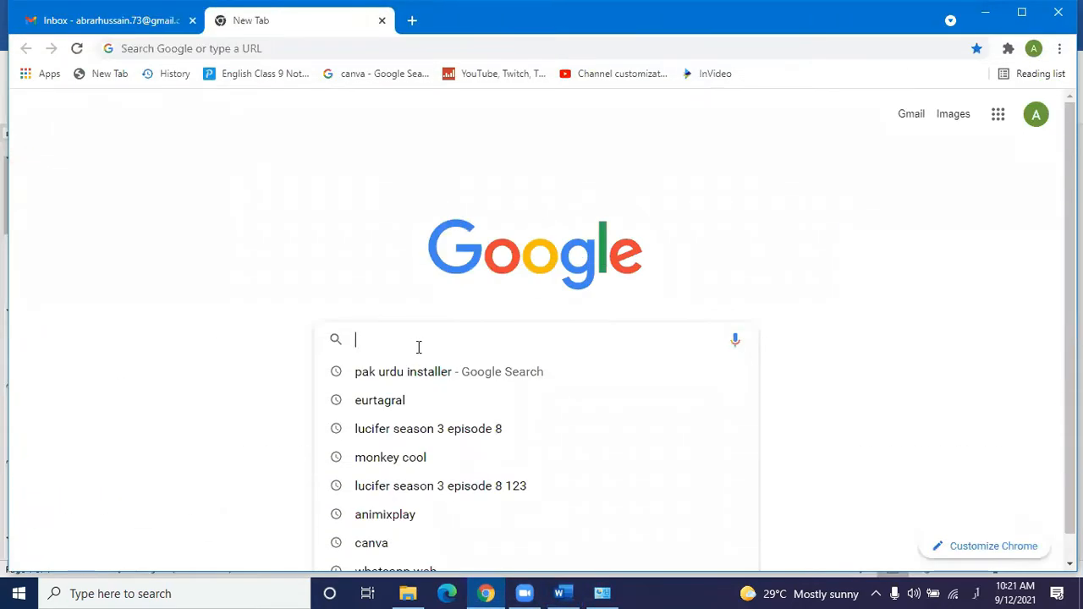
{"action": "type", "text": "ان اللہ"}
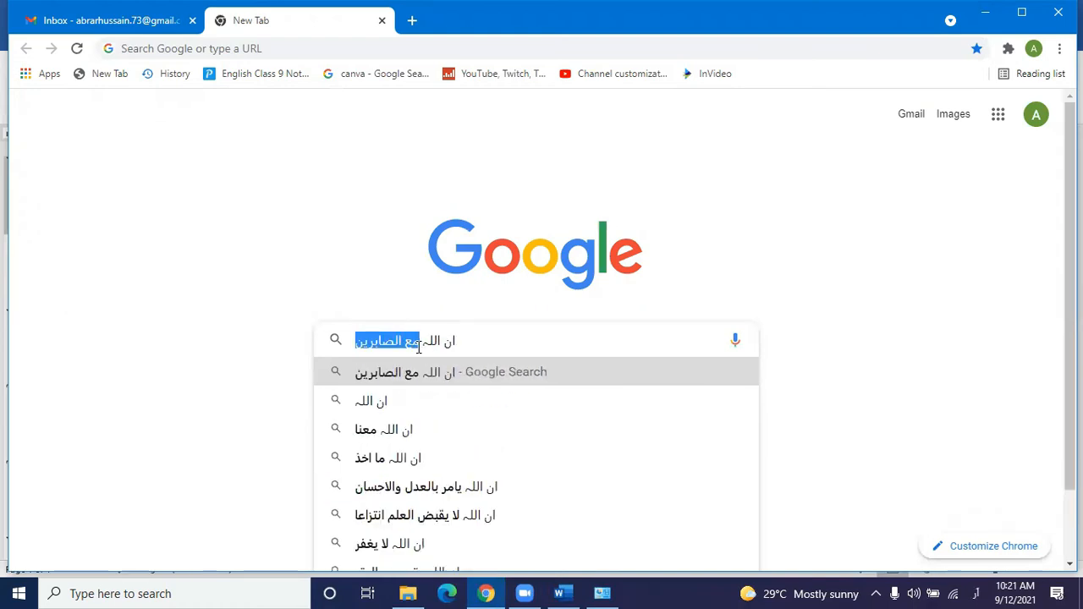
{"action": "key", "text": "Down"}
{"action": "key", "text": "Up"}
{"action": "key", "text": "Return"}
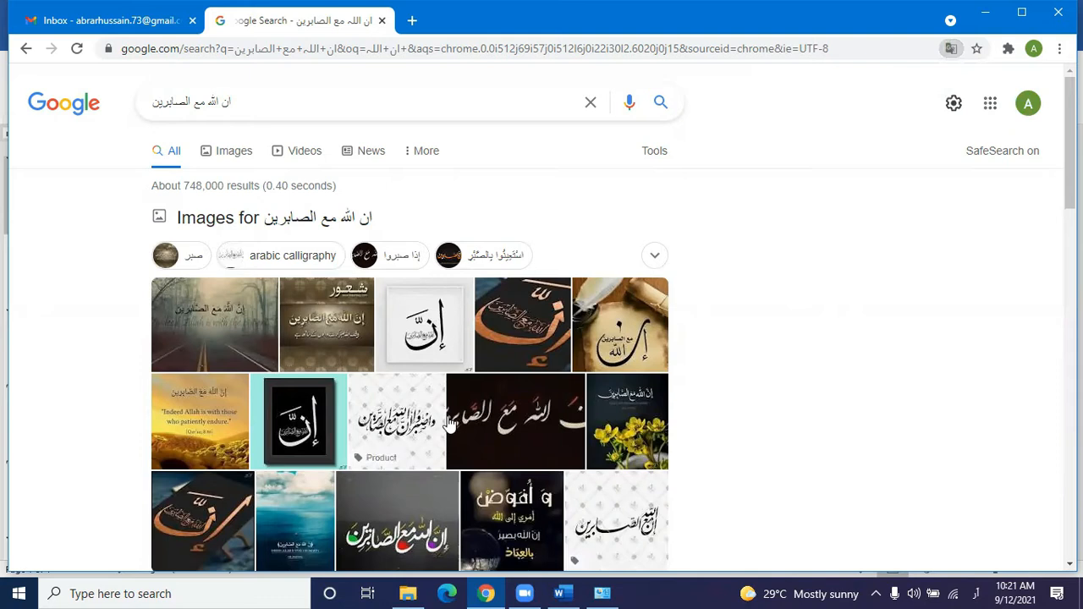
Open the quranurdu.org verse 153 result, copy its Arabic text, and return to Word.
{"action": "scroll", "coordinate": [449, 422], "scroll_direction": "down", "scroll_amount": 4}
{"action": "scroll", "coordinate": [450, 422], "scroll_direction": "down", "scroll_amount": 4}
{"action": "left_click", "coordinate": [361, 167]}
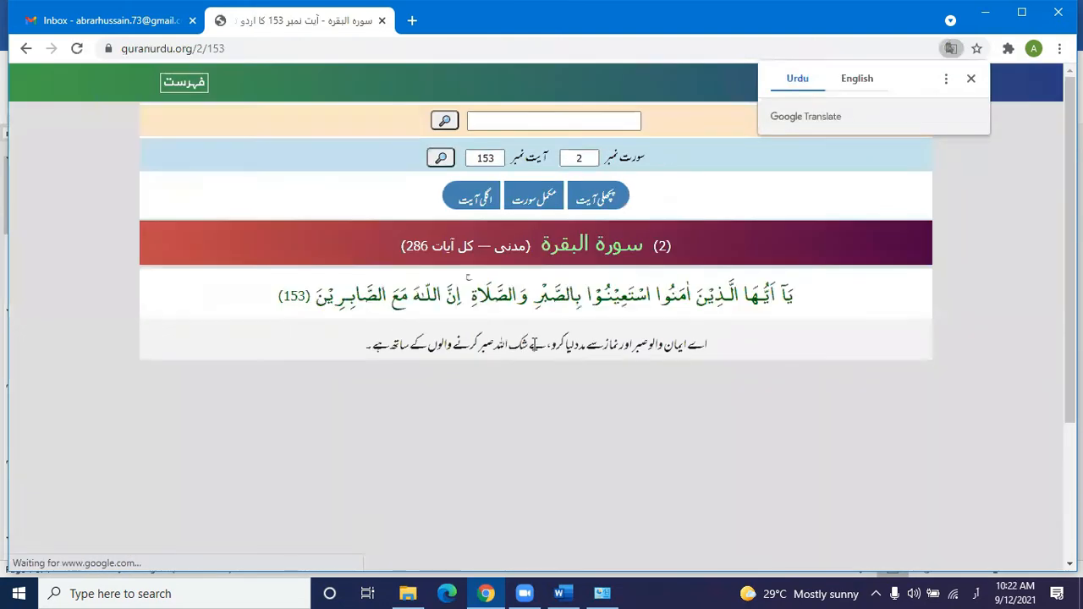
{"action": "left_click_drag", "start_coordinate": [793, 292], "coordinate": [320, 294]}
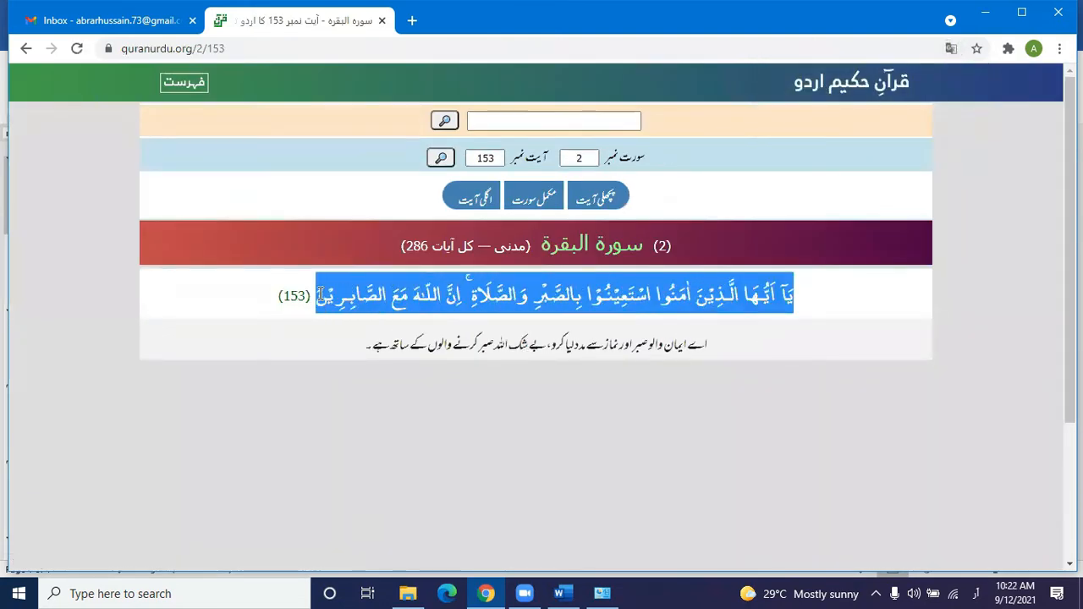
{"action": "right_click", "coordinate": [356, 301]}
{"action": "left_click", "coordinate": [382, 313]}
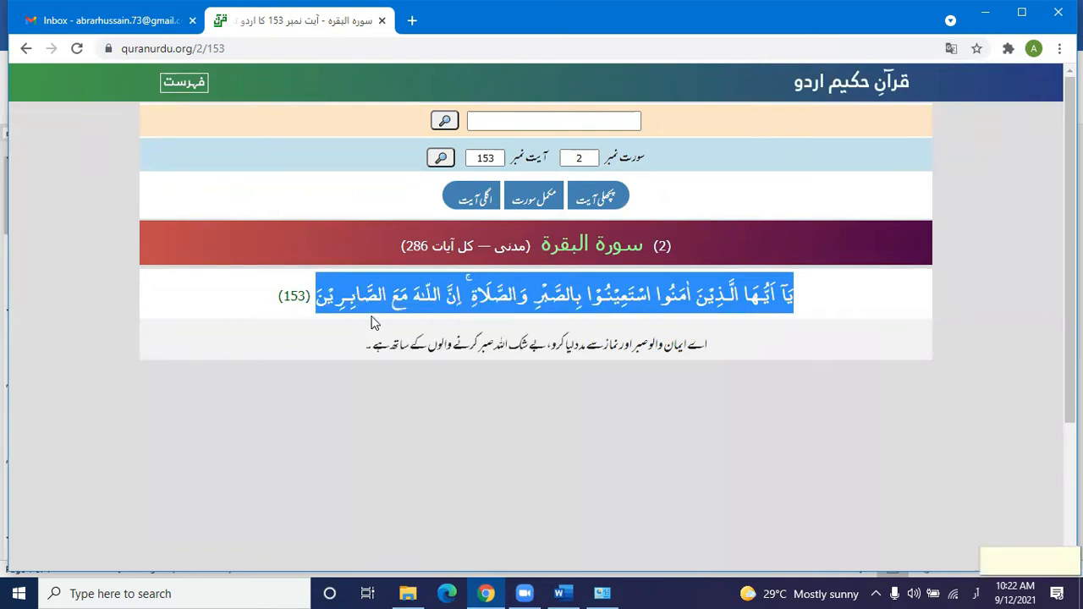
{"action": "left_click", "coordinate": [558, 593]}
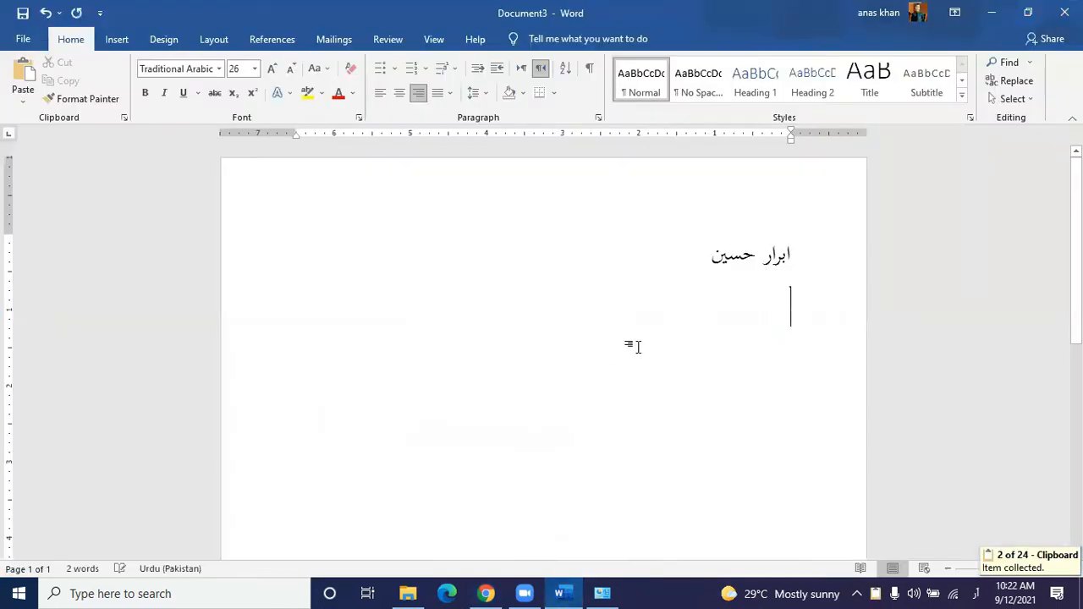
Paste the verse as Keep Text Only on the line below the name, then return to Chrome.
{"action": "left_click", "coordinate": [783, 306]}
{"action": "right_click", "coordinate": [783, 307]}
{"action": "left_click", "coordinate": [862, 373]}
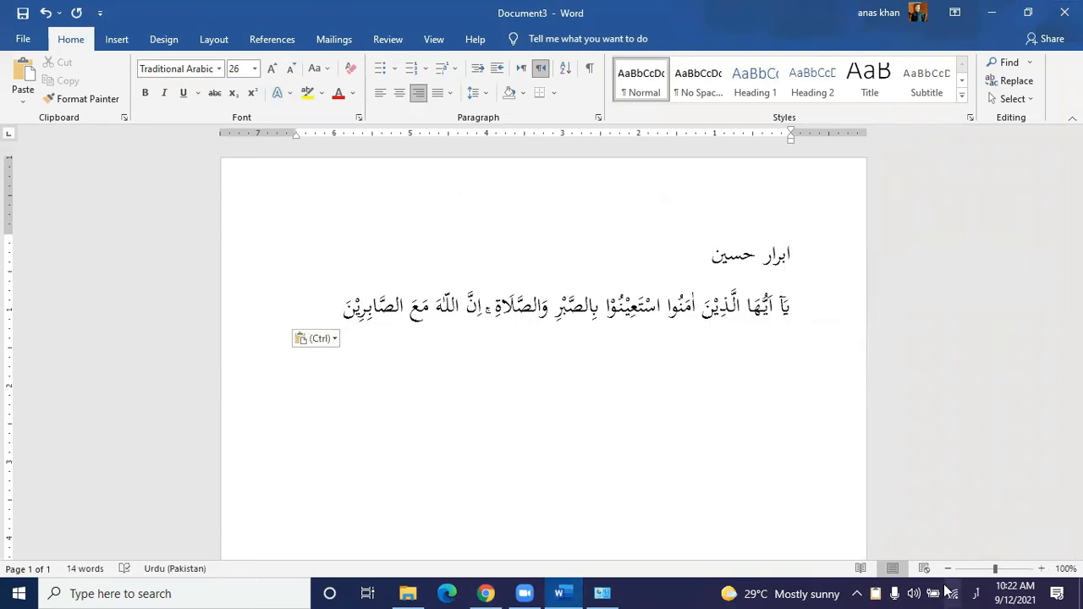
{"action": "left_click", "coordinate": [975, 592]}
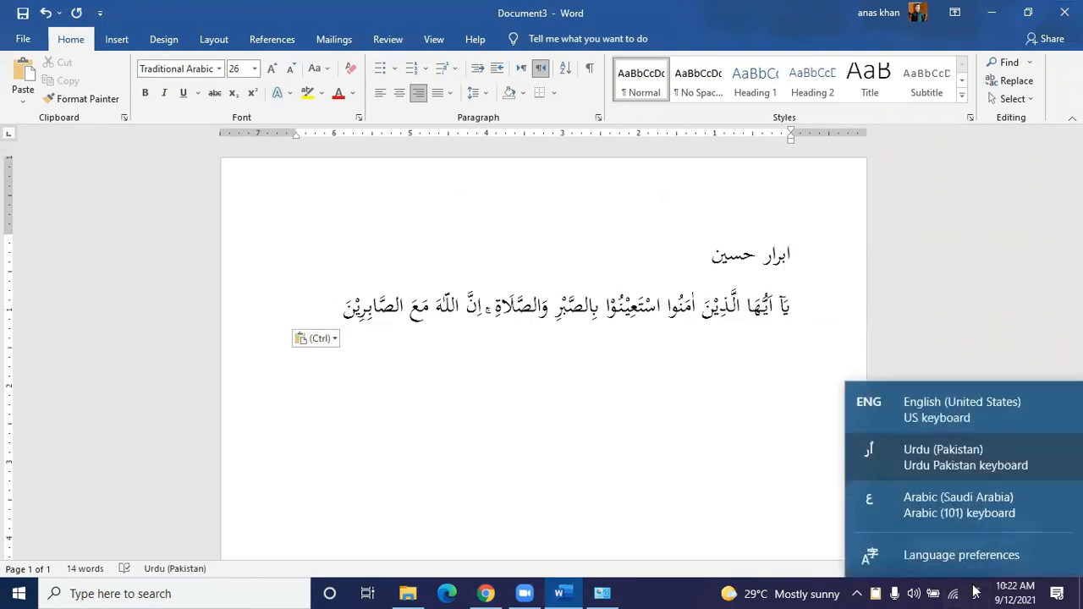
{"action": "left_click", "coordinate": [701, 537]}
{"action": "left_click", "coordinate": [485, 593]}
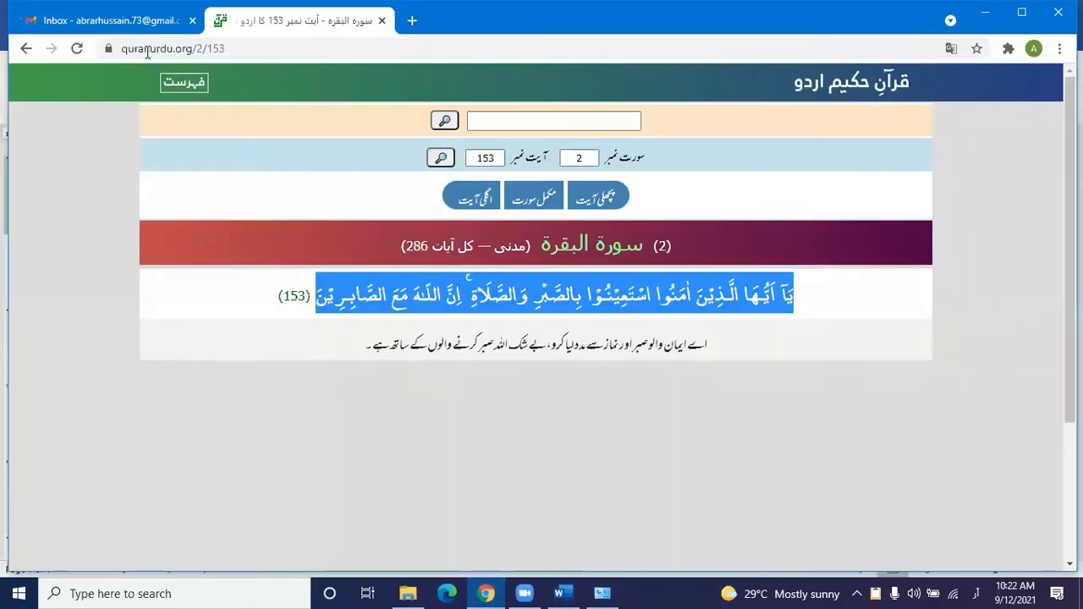
Go back to the Google results for ان الله مع الصابرين and dismiss the Translate offer.
{"action": "left_click", "coordinate": [26, 48]}
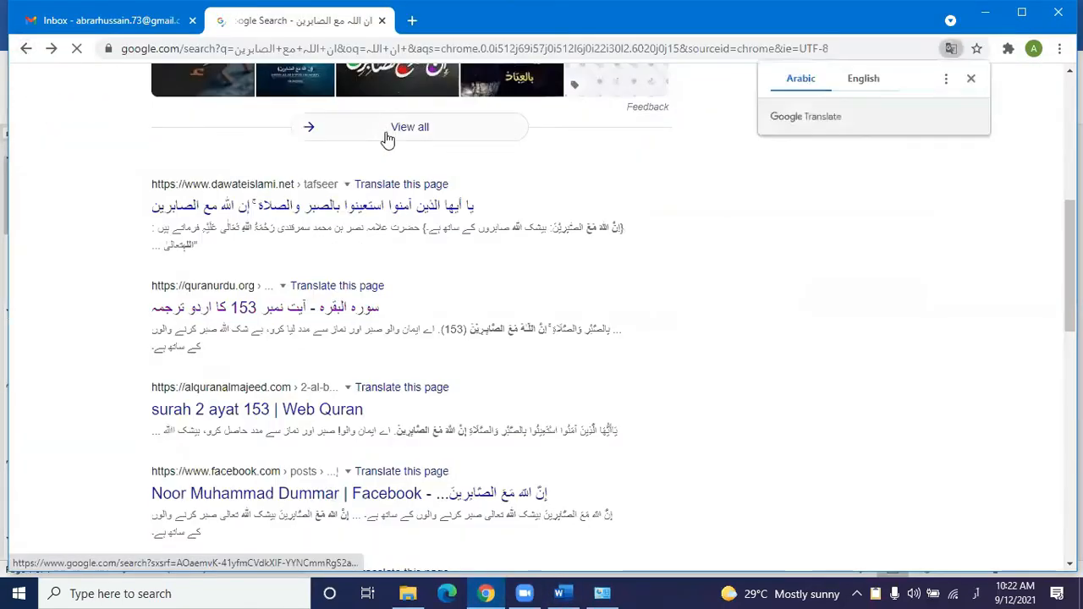
{"action": "scroll", "coordinate": [387, 140], "scroll_direction": "up", "scroll_amount": 6}
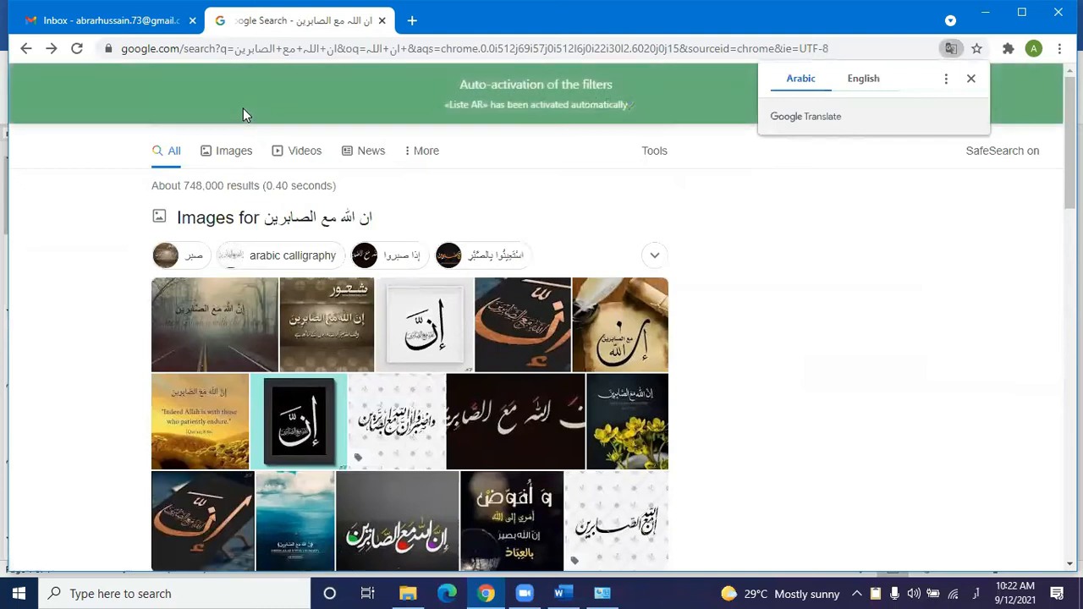
{"action": "left_click", "coordinate": [970, 79]}
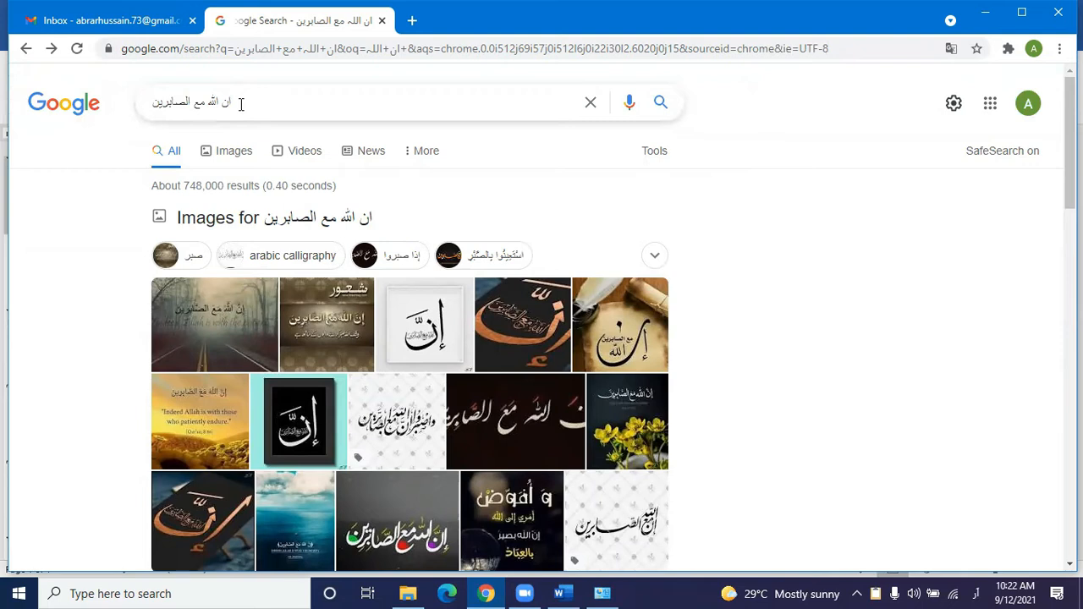
{"action": "left_click_drag", "start_coordinate": [153, 103], "coordinate": [233, 109]}
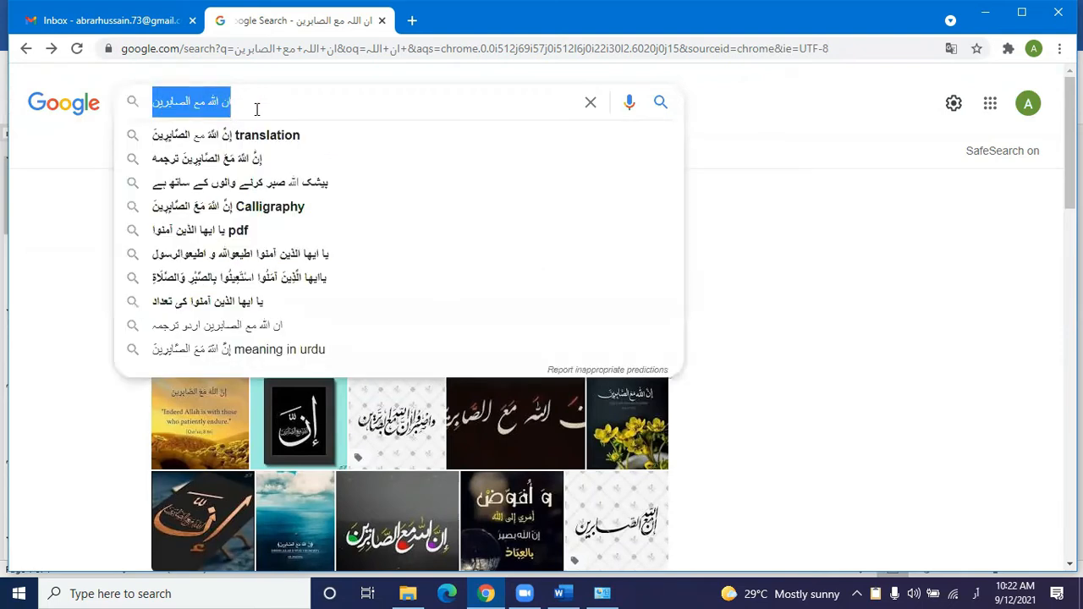
{"action": "left_click", "coordinate": [731, 134]}
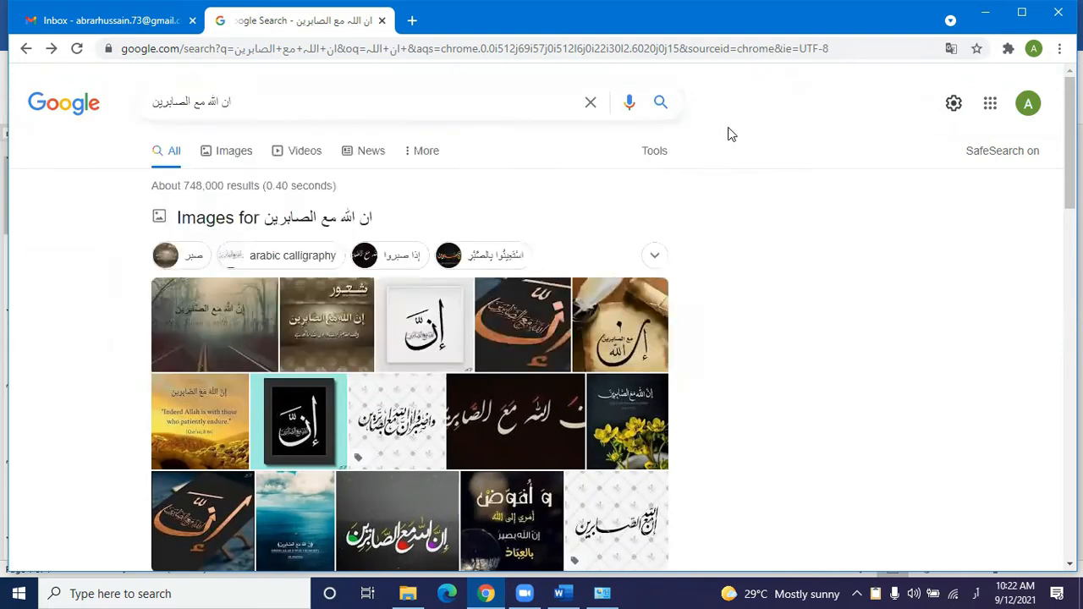
Scroll through the search results, then return to the Word document.
{"action": "scroll", "coordinate": [705, 280], "scroll_direction": "down", "scroll_amount": 10}
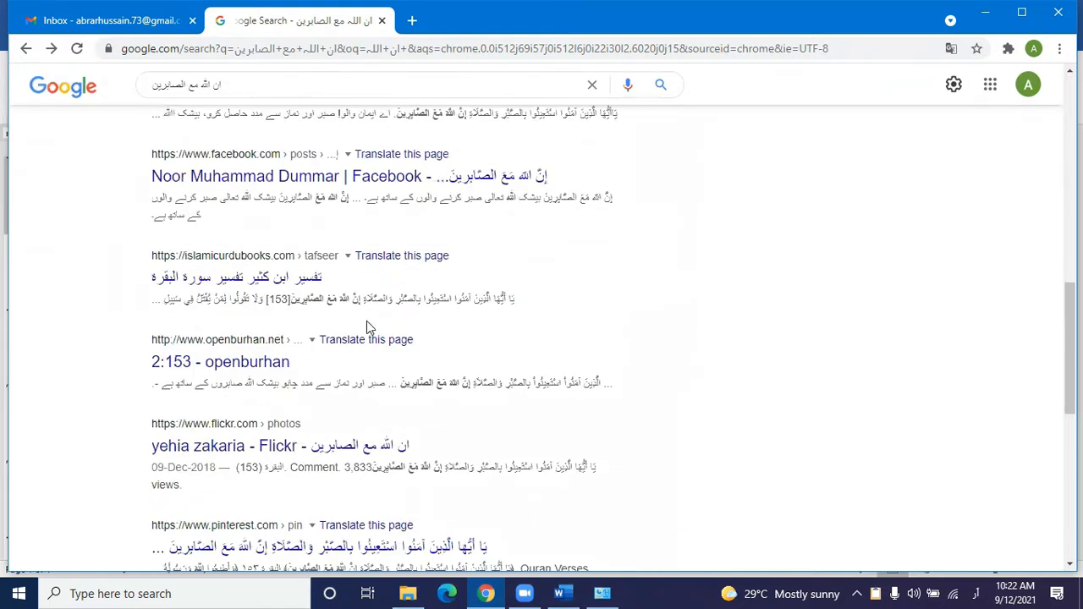
{"action": "scroll", "coordinate": [370, 325], "scroll_direction": "down", "scroll_amount": 4}
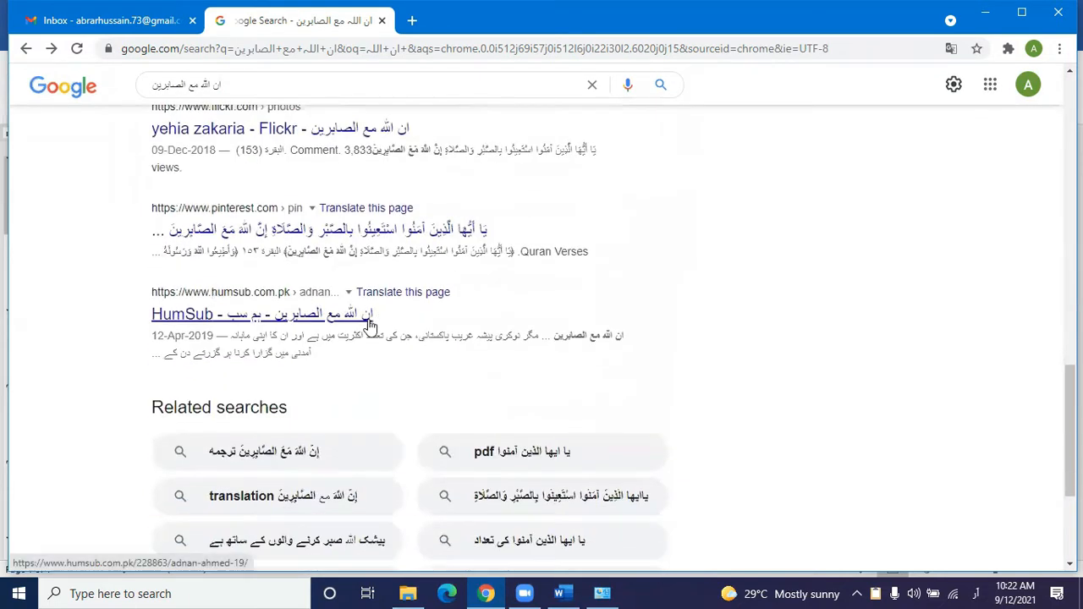
{"action": "scroll", "coordinate": [457, 262], "scroll_direction": "up", "scroll_amount": 3}
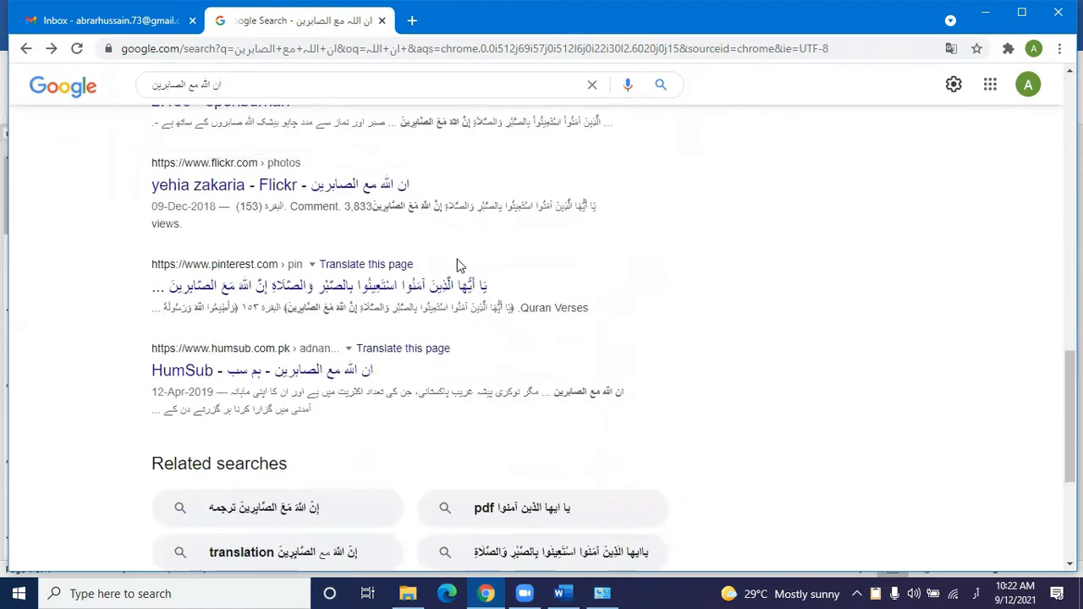
{"action": "scroll", "coordinate": [457, 266], "scroll_direction": "up", "scroll_amount": 5}
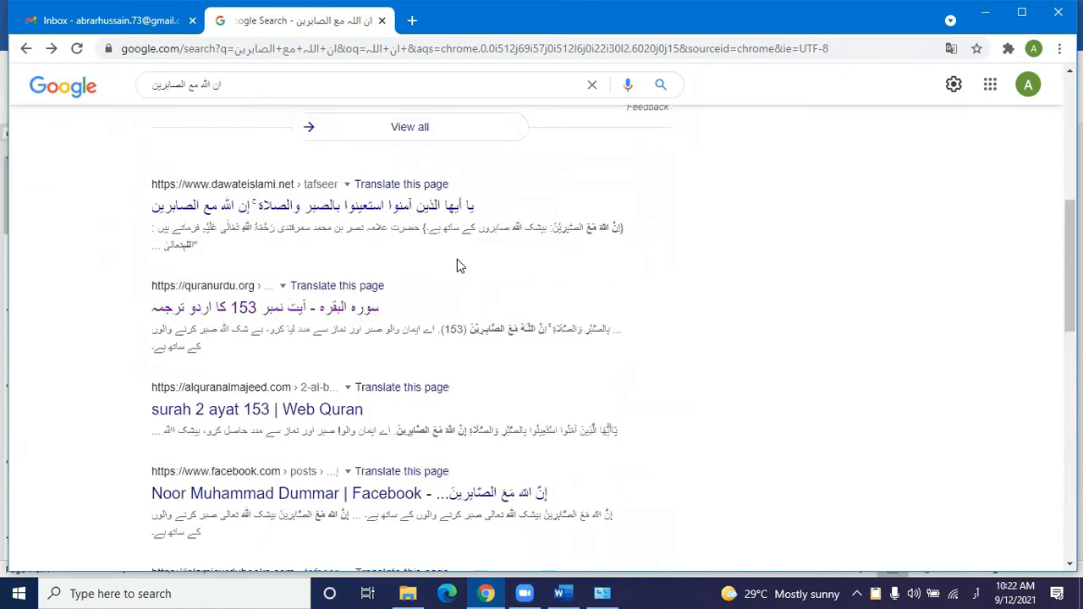
{"action": "scroll", "coordinate": [435, 309], "scroll_direction": "down", "scroll_amount": 2}
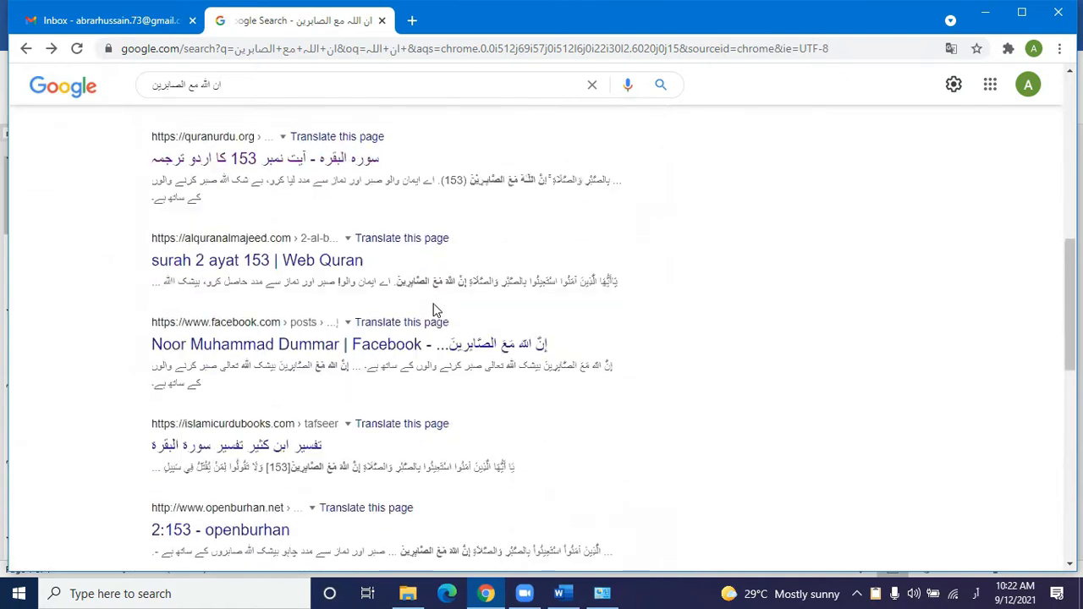
{"action": "scroll", "coordinate": [434, 310], "scroll_direction": "down", "scroll_amount": 2}
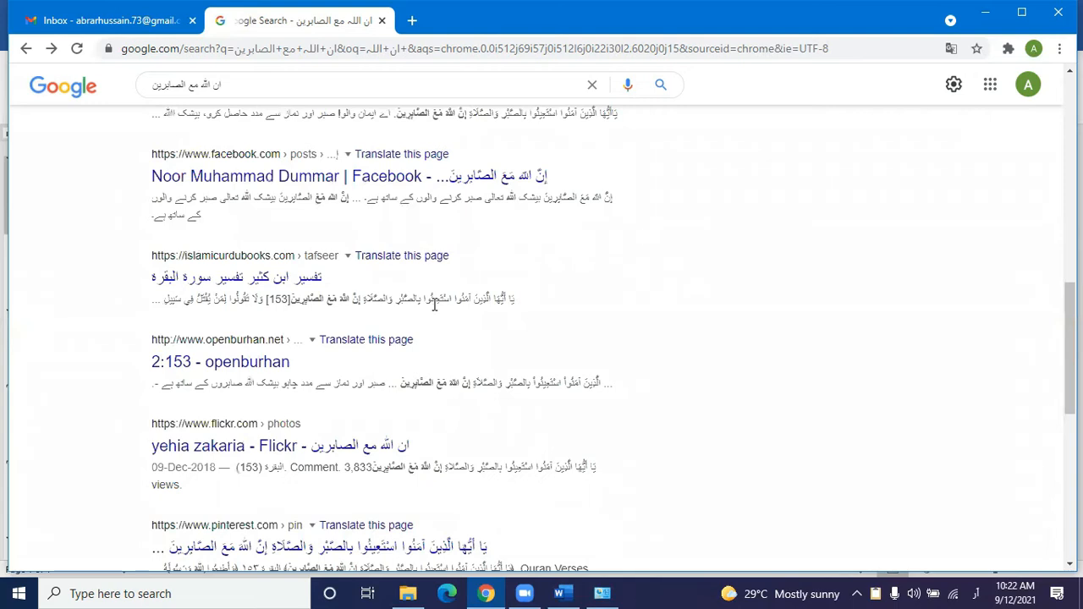
{"action": "scroll", "coordinate": [434, 304], "scroll_direction": "down", "scroll_amount": 4}
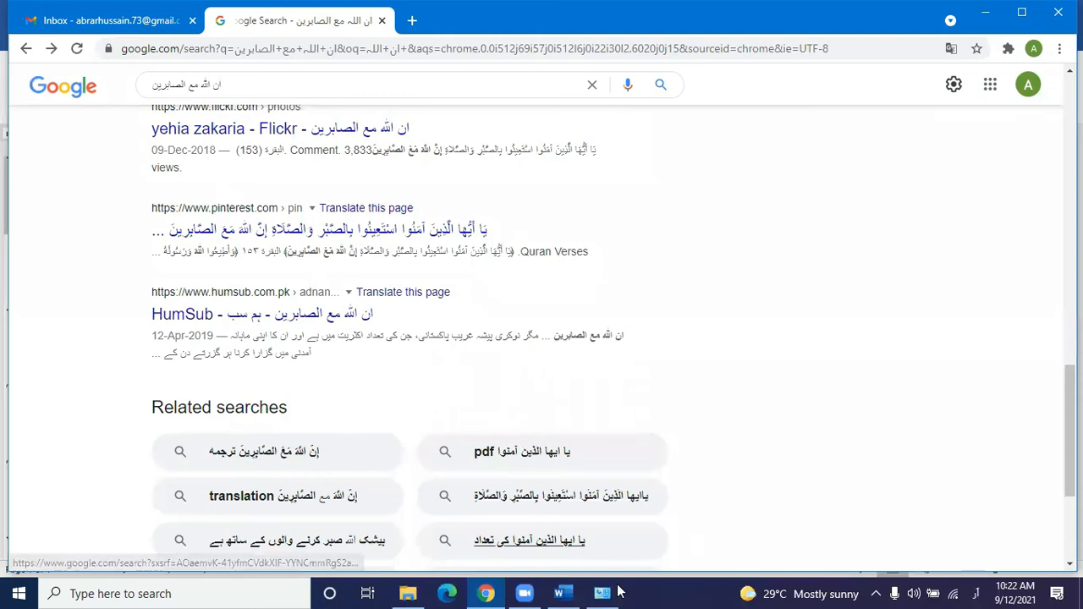
{"action": "left_click", "coordinate": [561, 592]}
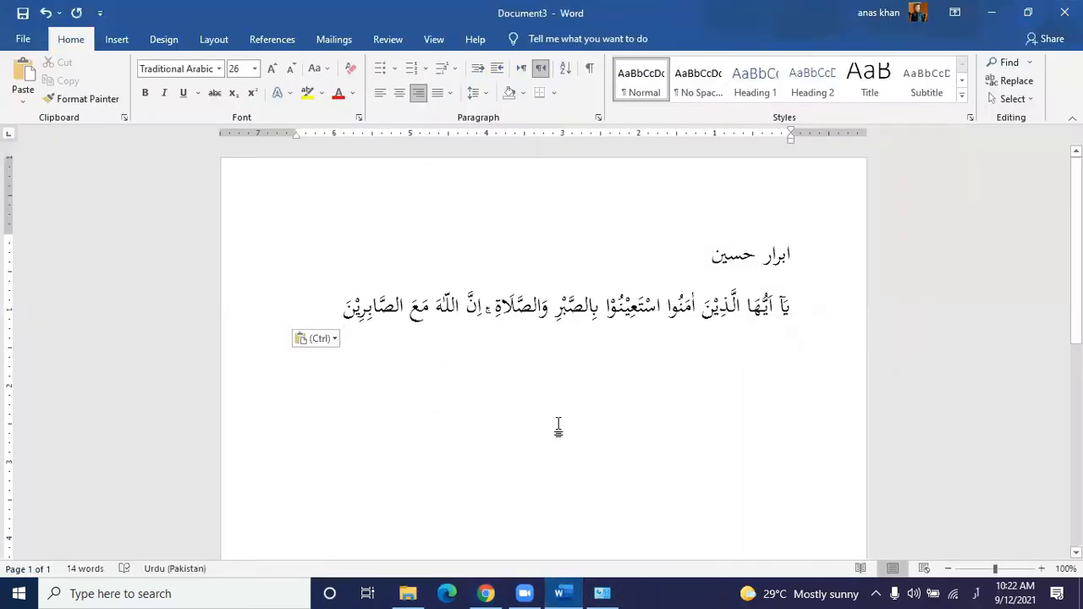
Select the whole Arabic verse line and apply the Al_Mushaf font to it.
{"action": "left_click_drag", "start_coordinate": [347, 310], "coordinate": [413, 332]}
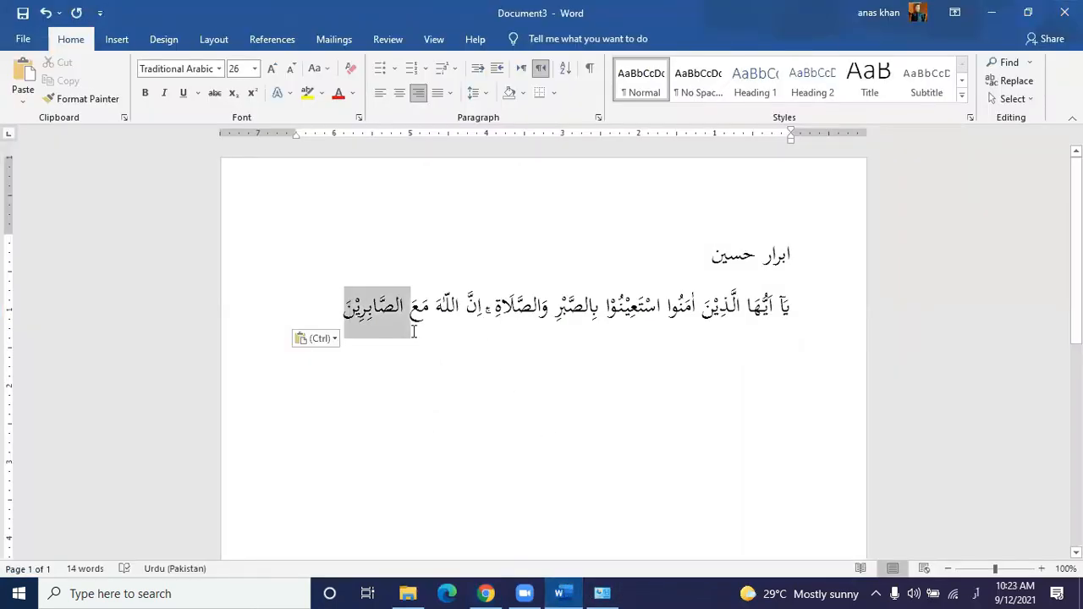
{"action": "left_click", "coordinate": [537, 356]}
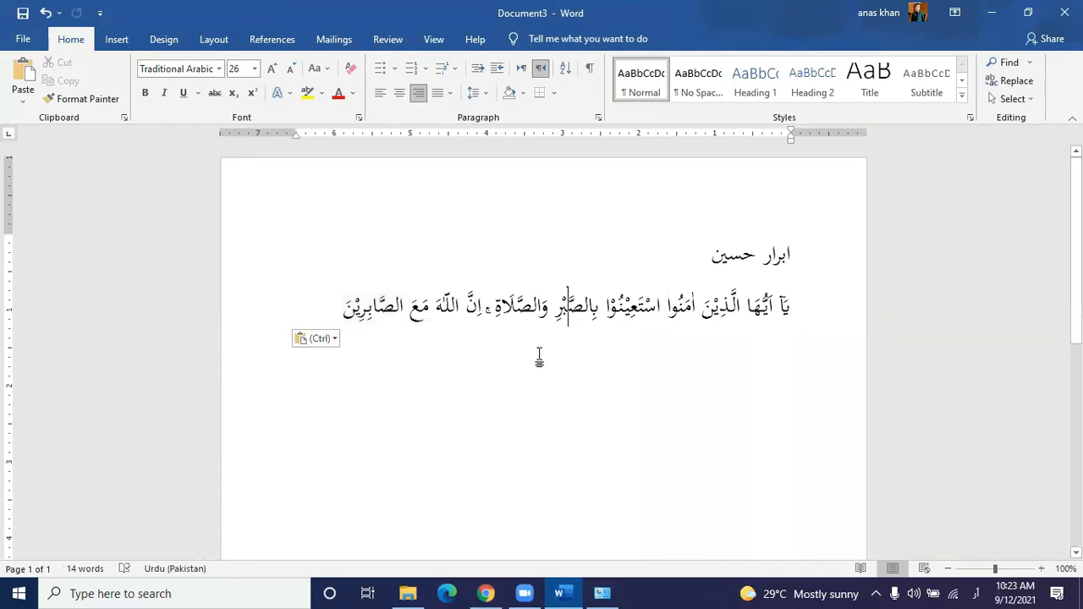
{"action": "left_click_drag", "start_coordinate": [337, 313], "coordinate": [838, 323]}
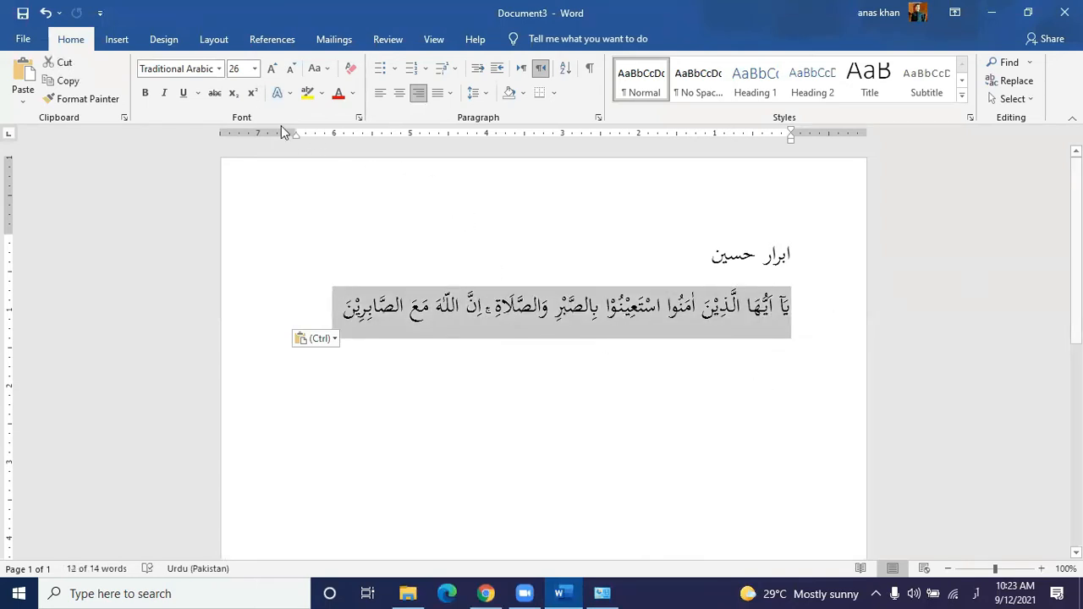
{"action": "left_click", "coordinate": [219, 70]}
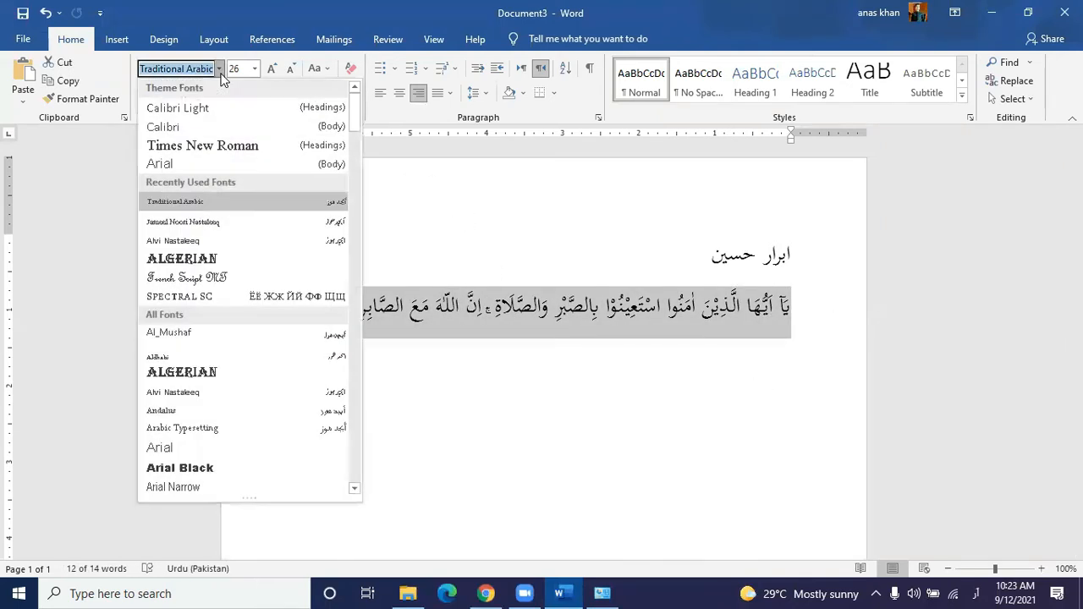
{"action": "key", "text": "Escape"}
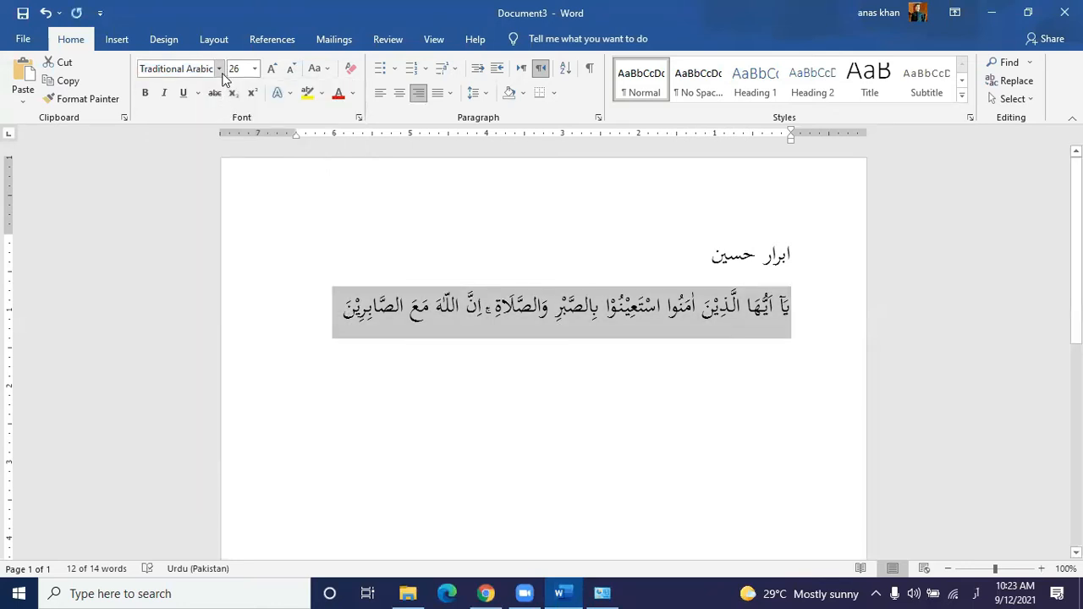
{"action": "left_click", "coordinate": [219, 70]}
{"action": "key", "text": "Escape"}
{"action": "left_click", "coordinate": [219, 69]}
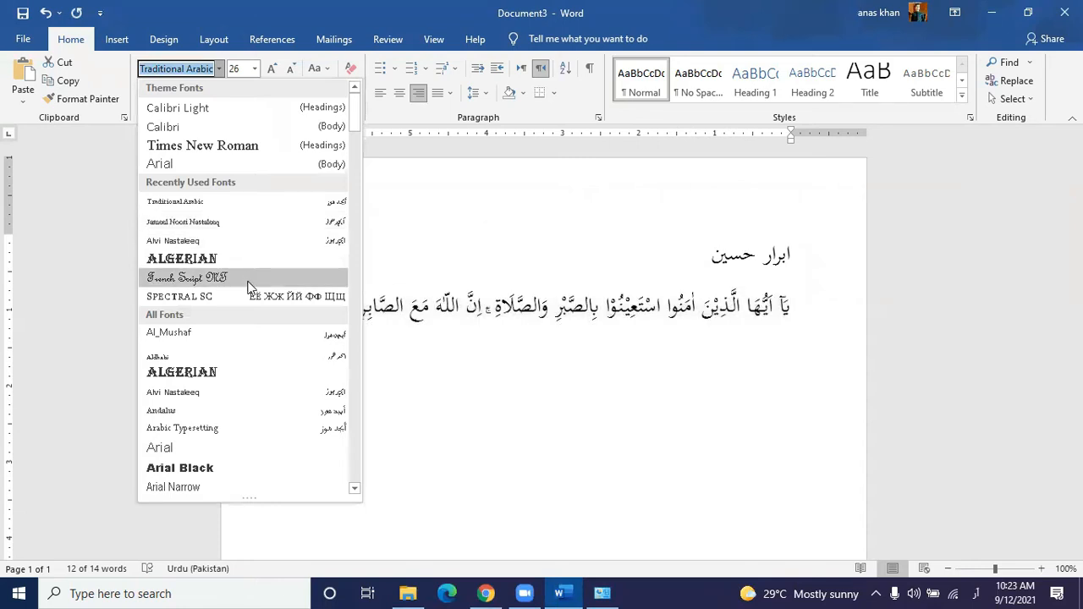
{"action": "left_click", "coordinate": [261, 338]}
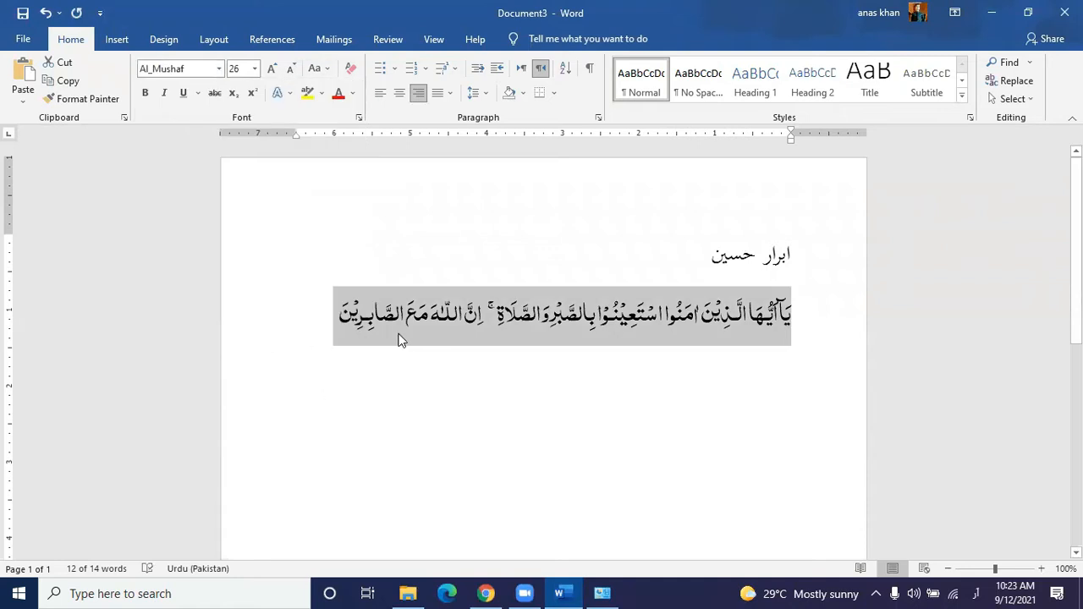
{"action": "left_click", "coordinate": [219, 68]}
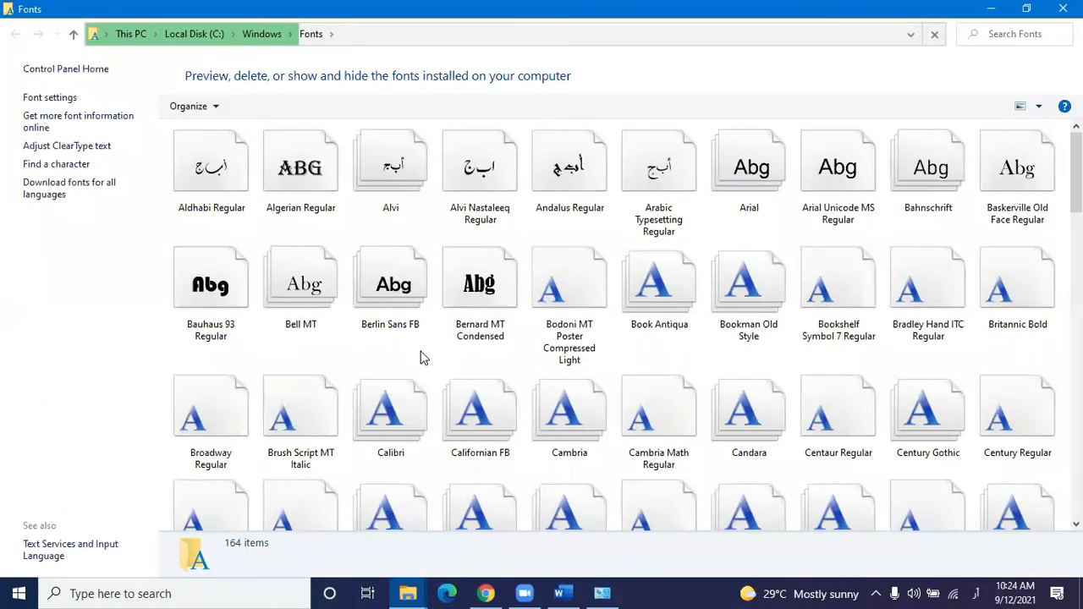
Close the installed Fonts folder window after browsing it.
{"action": "right_click", "coordinate": [411, 229]}
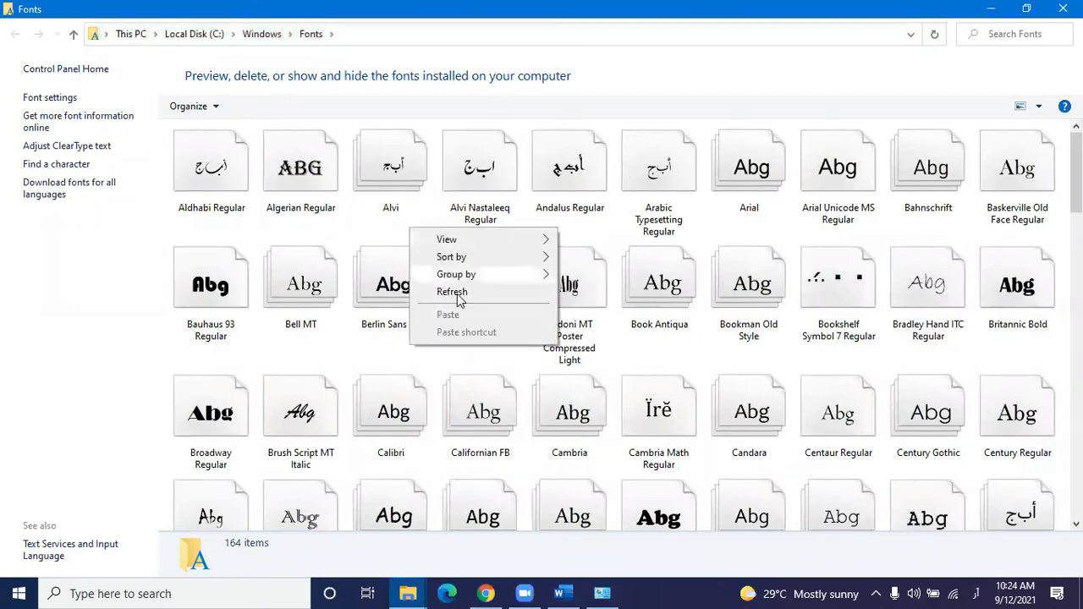
{"action": "left_click", "coordinate": [401, 234]}
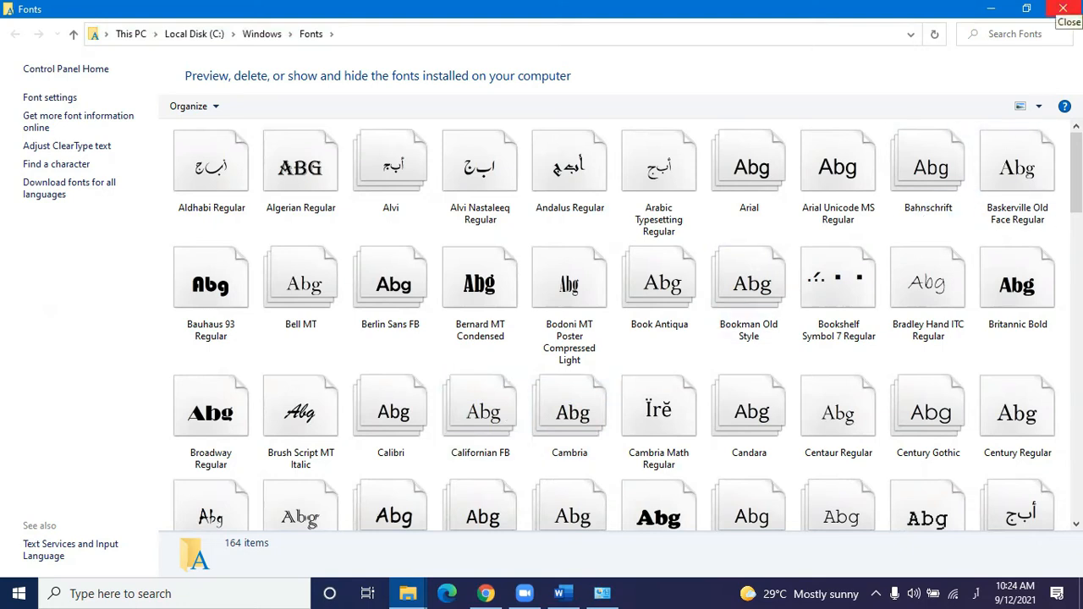
{"action": "left_click", "coordinate": [1062, 8]}
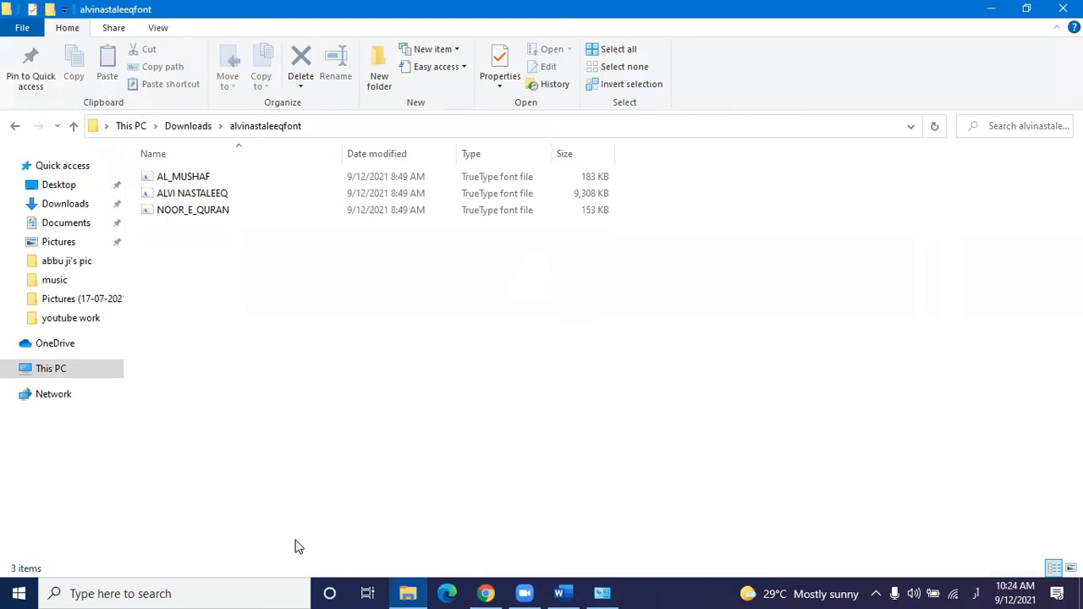
Reopen the Fonts folder with Win+R 'fonts', then close it and the alvinastaleeqfont folder.
{"action": "key", "text": "super+r"}
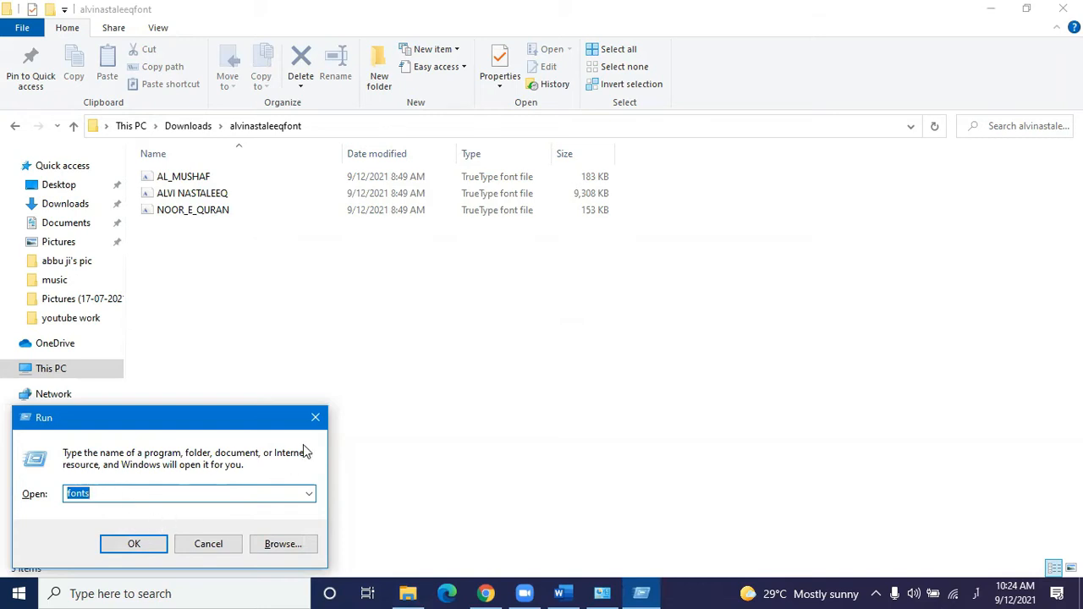
{"action": "left_click_drag", "start_coordinate": [248, 423], "coordinate": [455, 377]}
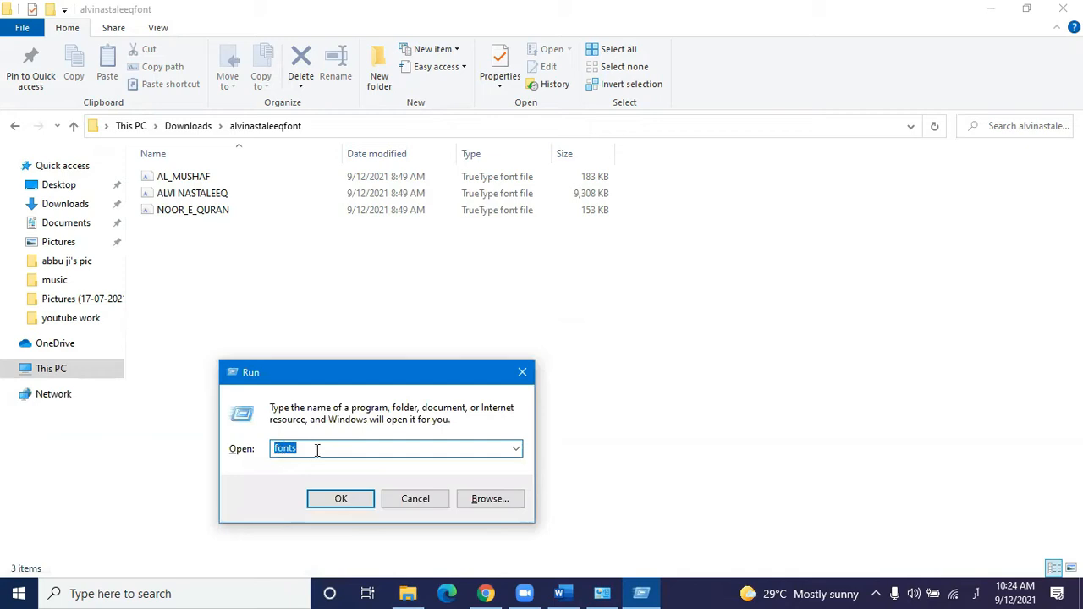
{"action": "left_click", "coordinate": [341, 499]}
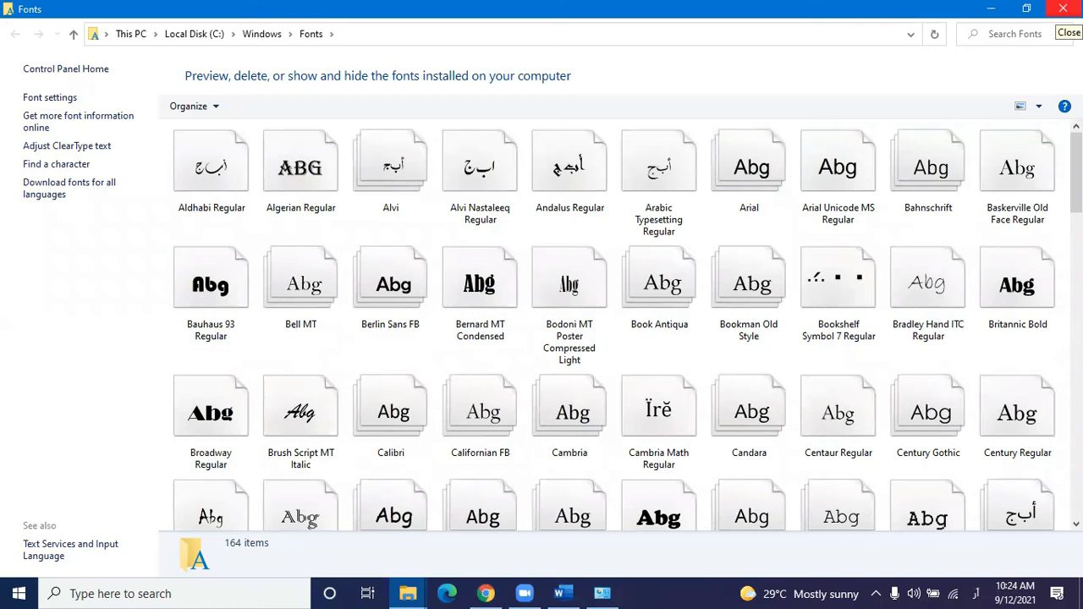
{"action": "left_click", "coordinate": [1062, 9]}
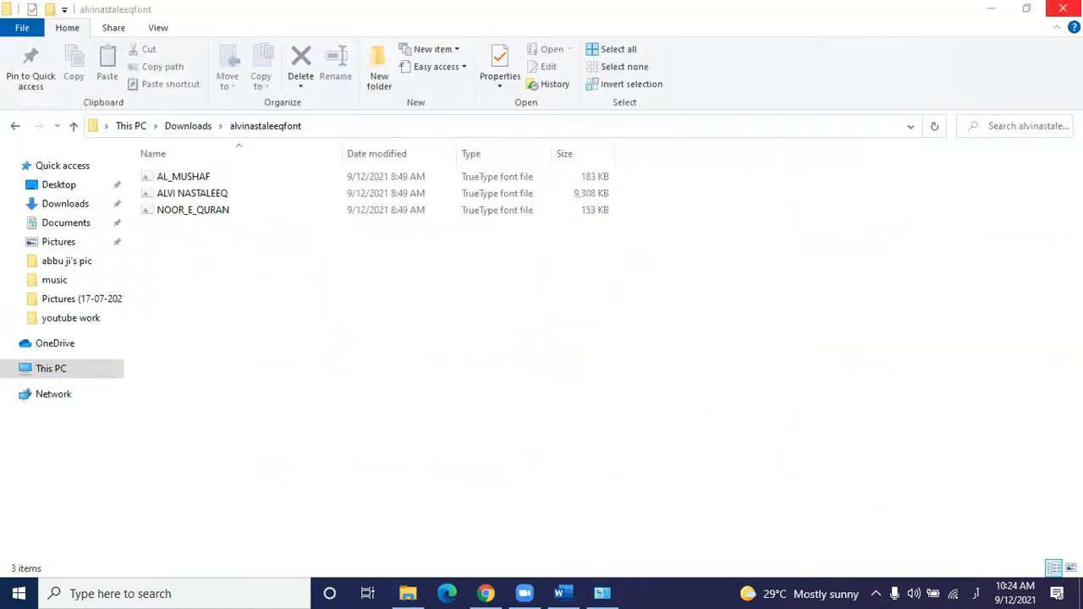
{"action": "left_click", "coordinate": [1062, 8]}
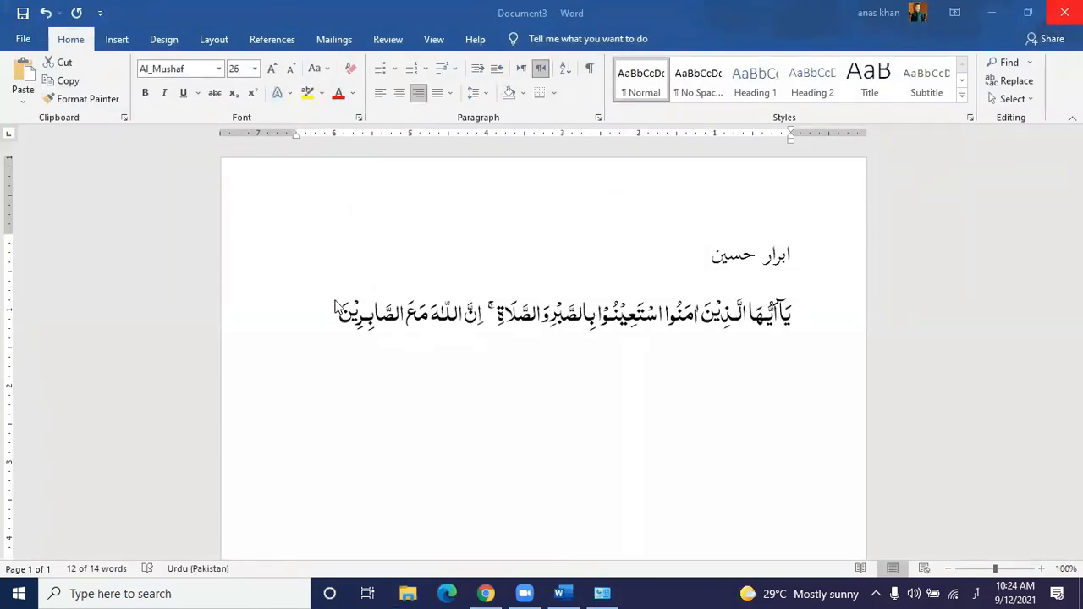
Select the verse line and switch its font from Al_Mushaf to Traditional Arabic.
{"action": "key", "text": "shift+Home"}
{"action": "left_click", "coordinate": [219, 70]}
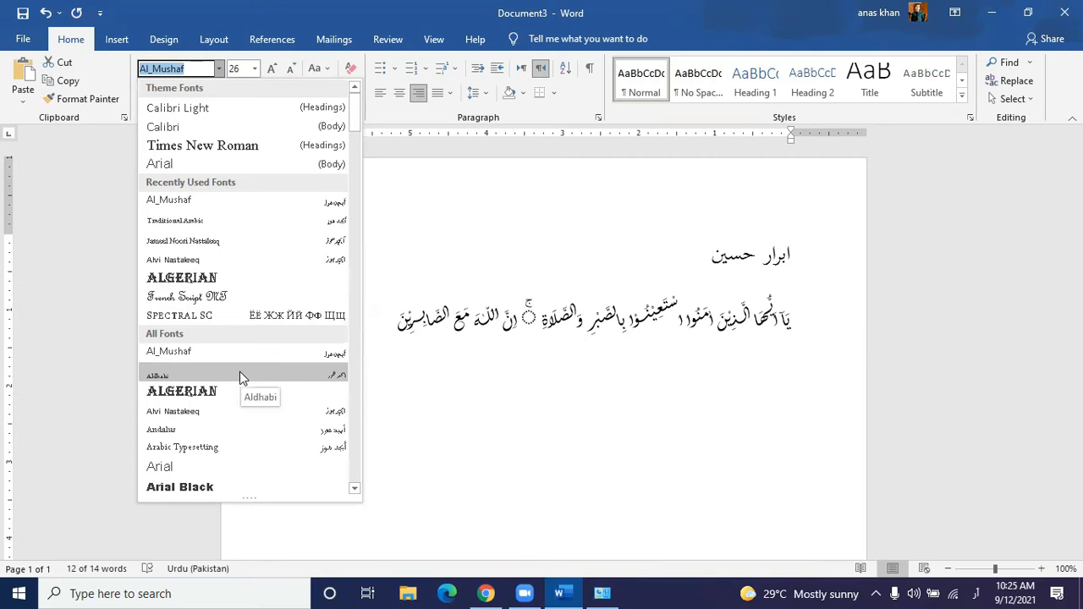
{"action": "key", "text": "Escape"}
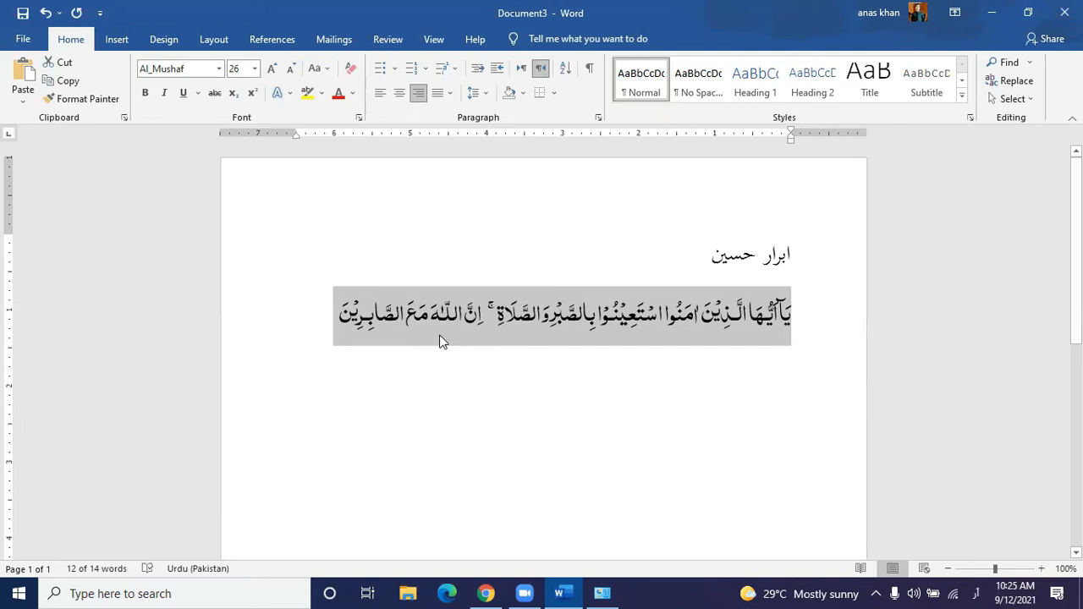
{"action": "left_click", "coordinate": [219, 69]}
{"action": "left_click", "coordinate": [249, 238]}
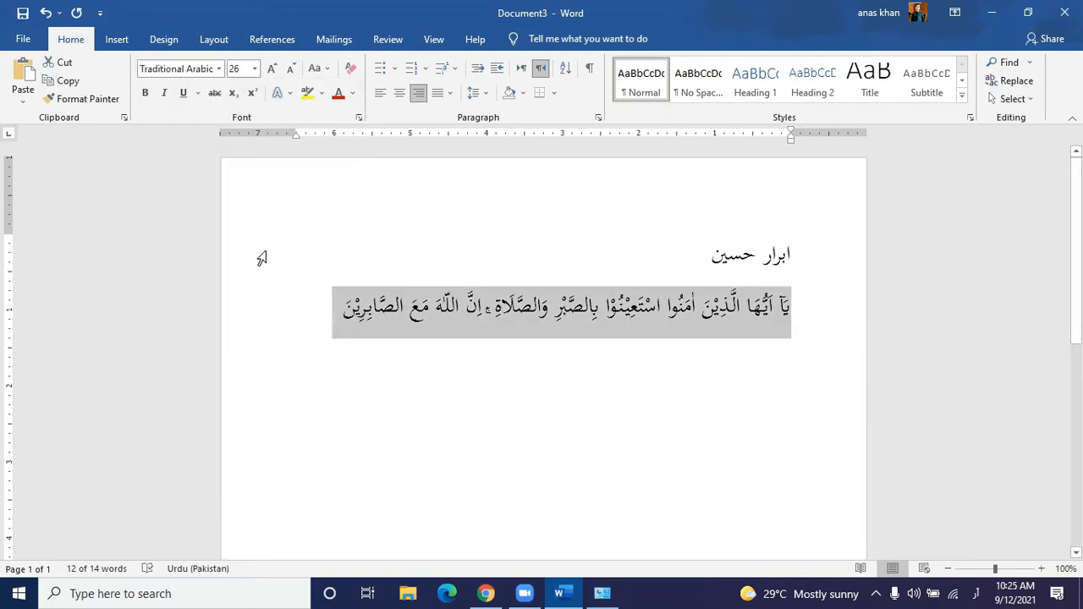
Select the Urdu name heading and apply the Jameel Noori Nastaleeq font.
{"action": "left_click", "coordinate": [496, 328]}
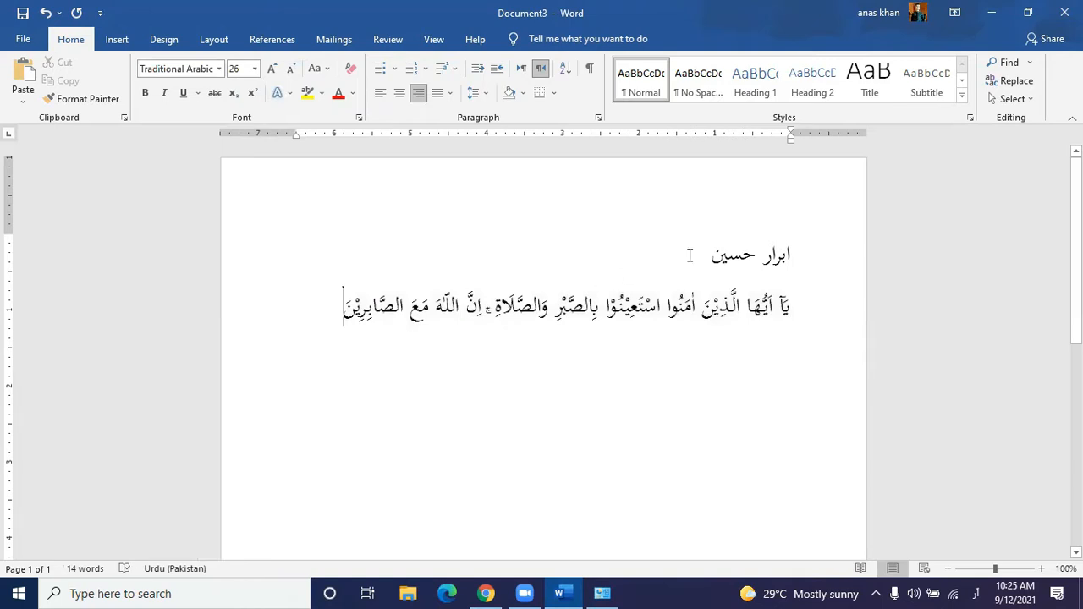
{"action": "left_click_drag", "start_coordinate": [690, 255], "coordinate": [807, 264]}
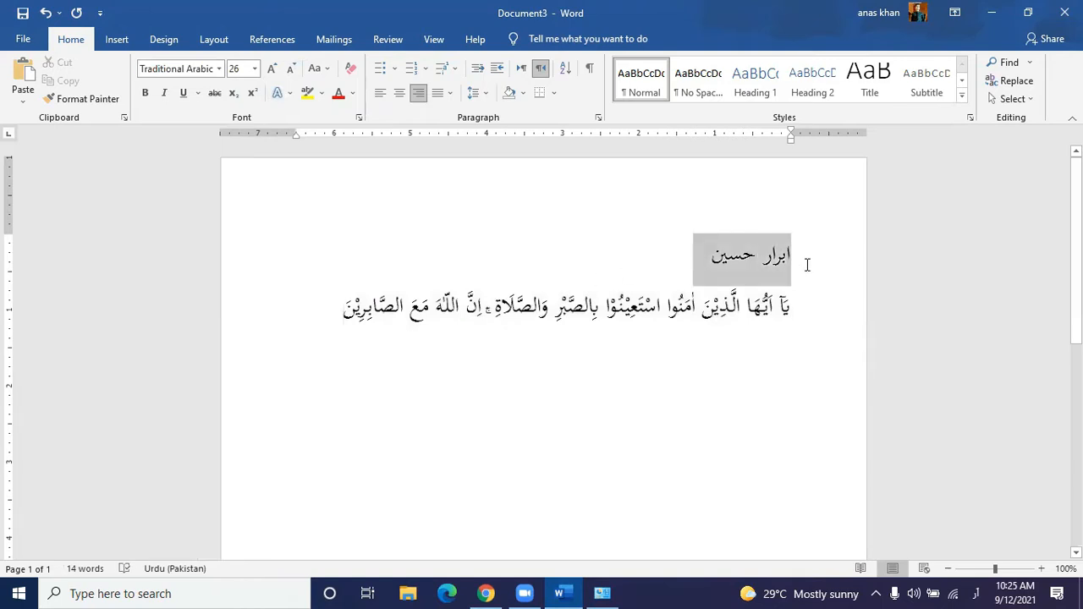
{"action": "left_click", "coordinate": [218, 68]}
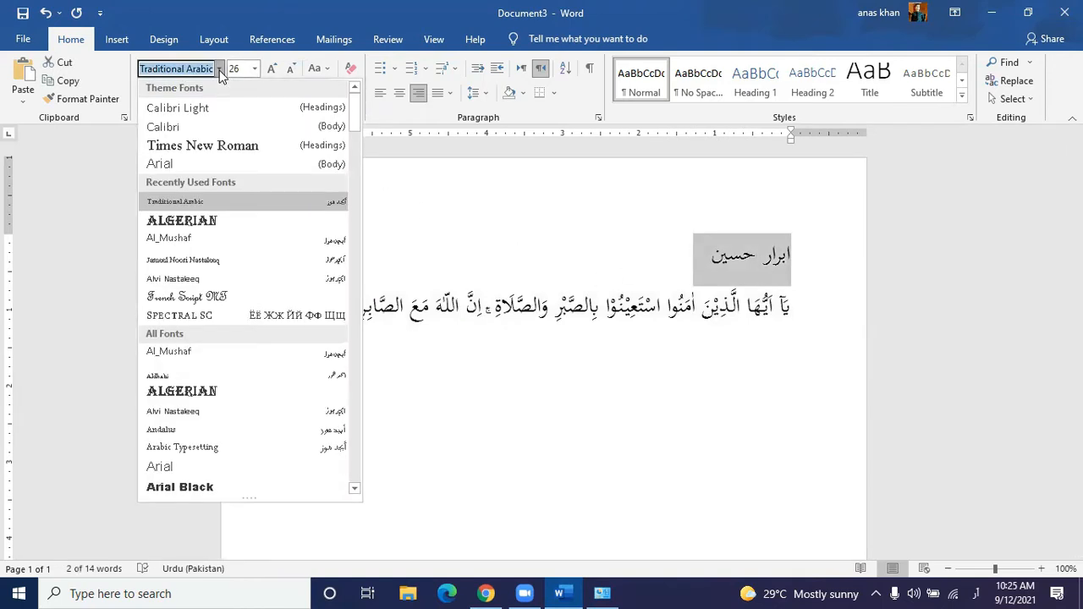
{"action": "left_click", "coordinate": [280, 260]}
Enlarge the heading to font size 28, stepping through 18 and 22.
{"action": "left_click", "coordinate": [519, 268]}
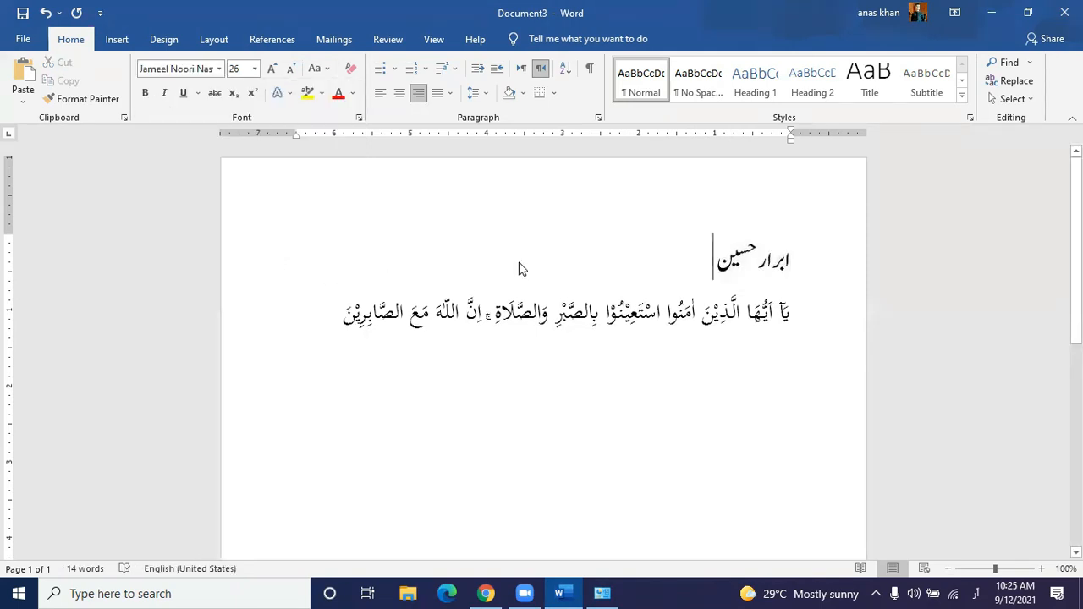
{"action": "triple_click", "coordinate": [519, 268]}
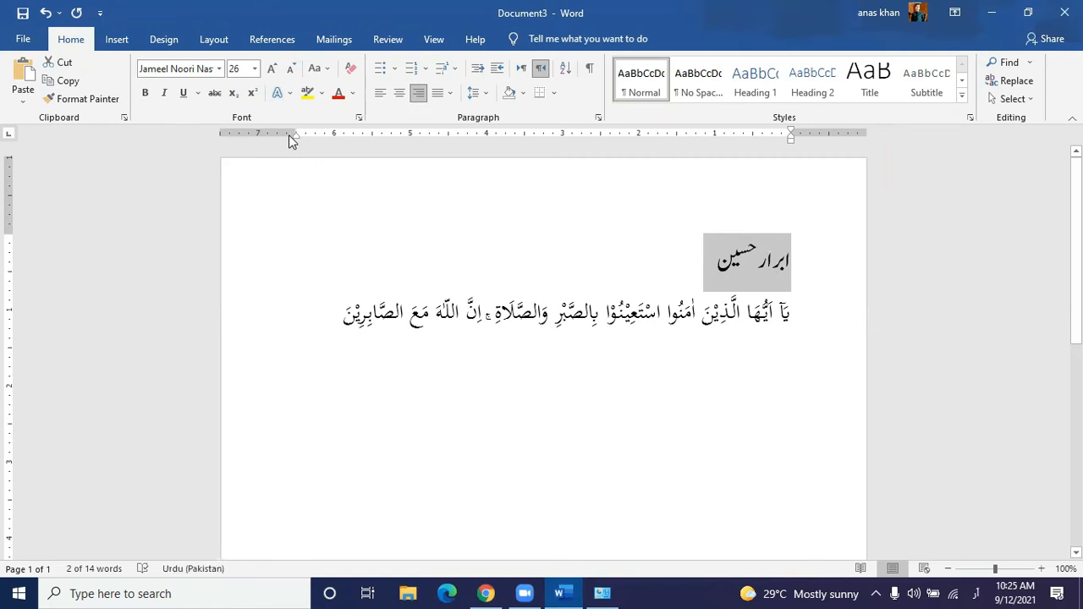
{"action": "left_click", "coordinate": [255, 70]}
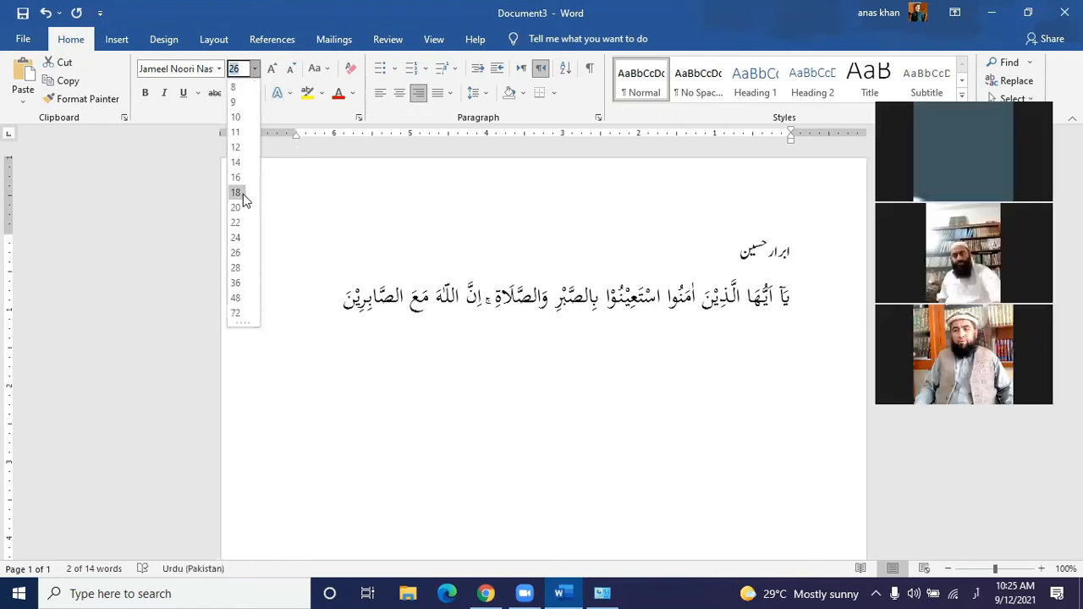
{"action": "left_click", "coordinate": [243, 194]}
{"action": "left_click", "coordinate": [254, 70]}
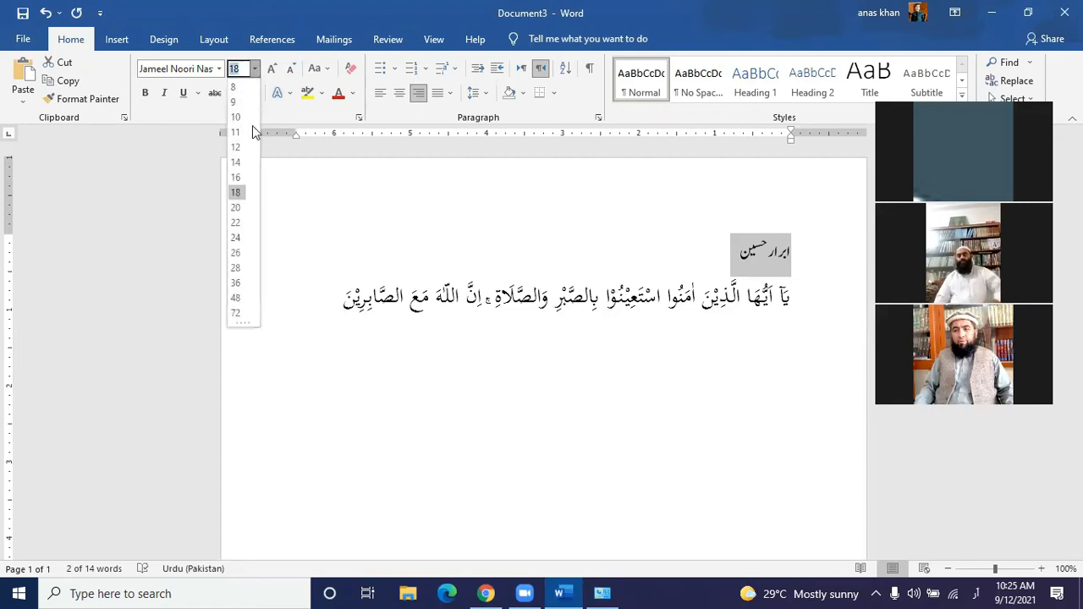
{"action": "left_click", "coordinate": [236, 224]}
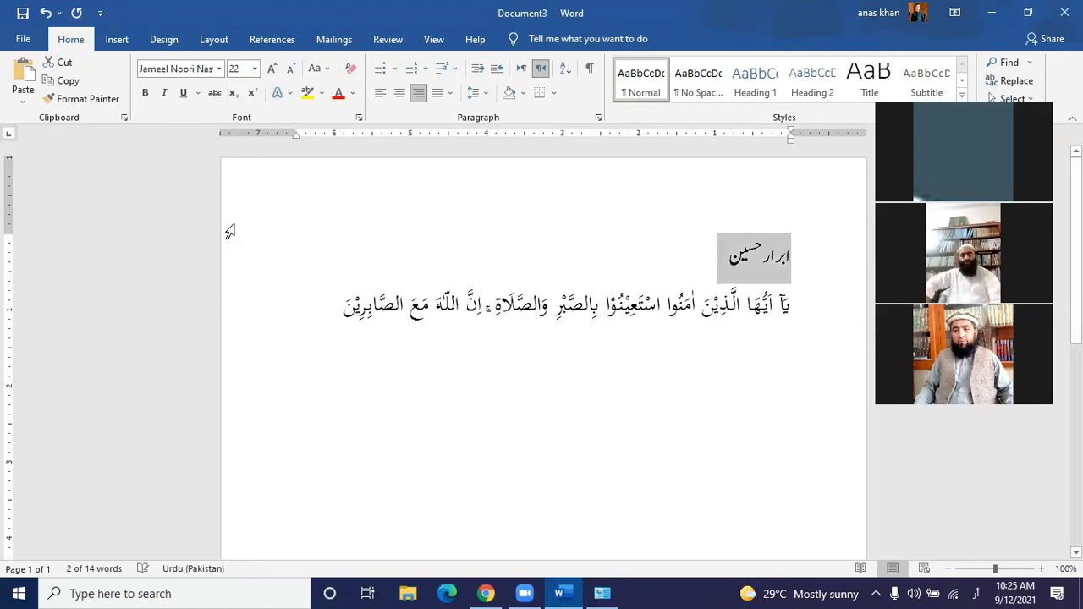
{"action": "left_click", "coordinate": [255, 70]}
{"action": "left_click", "coordinate": [235, 271]}
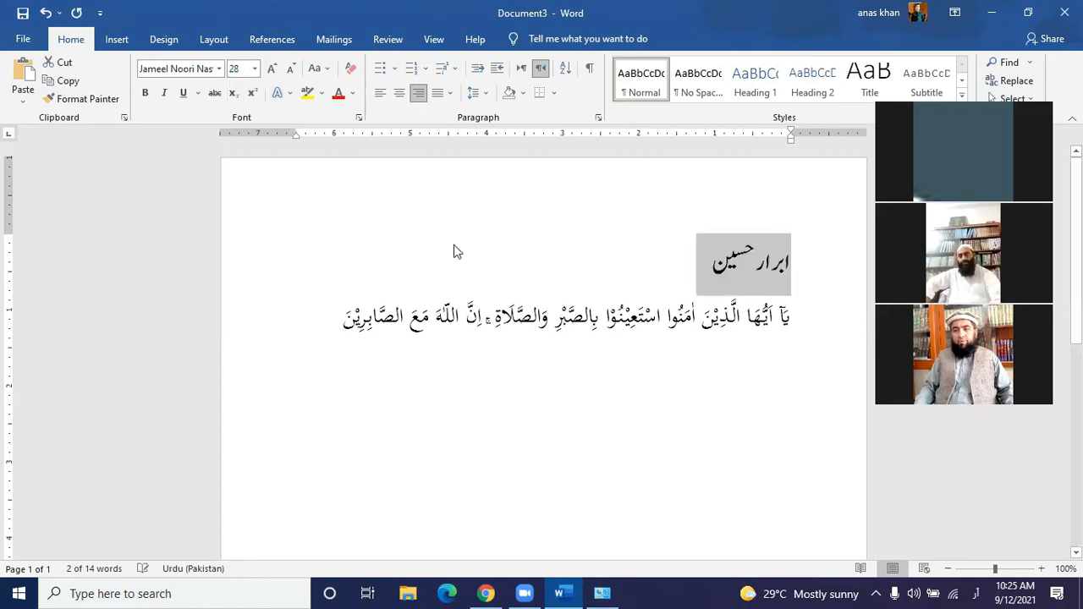
{"action": "left_click", "coordinate": [423, 363]}
{"action": "left_click", "coordinate": [520, 254]}
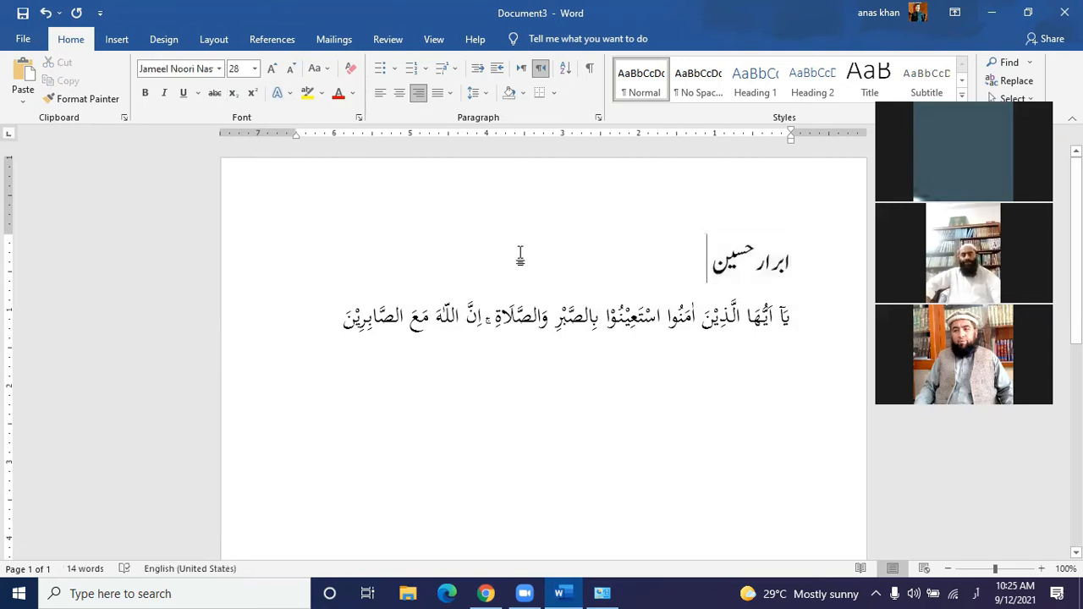
Add English lines 'Ctrl + ]' and 'ctrl + [' below the heading, then select the Arabic verse.
{"action": "key", "text": "Return"}
{"action": "type", "text": "چ"}
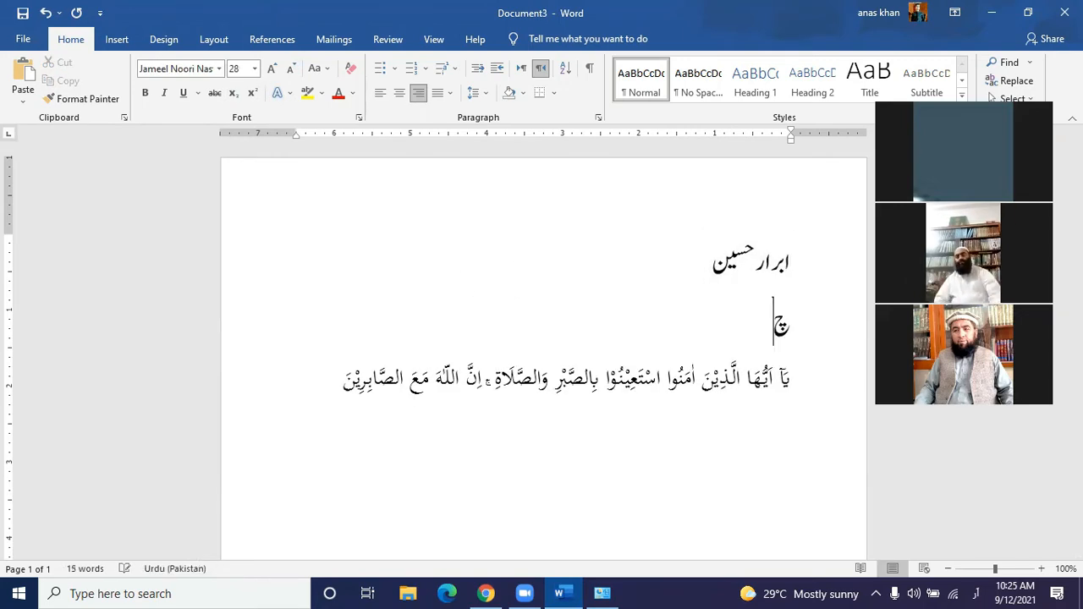
{"action": "key", "text": "BackSpace"}
{"action": "key", "text": "alt+shift"}
{"action": "type", "text": "Ctrl + ]"}
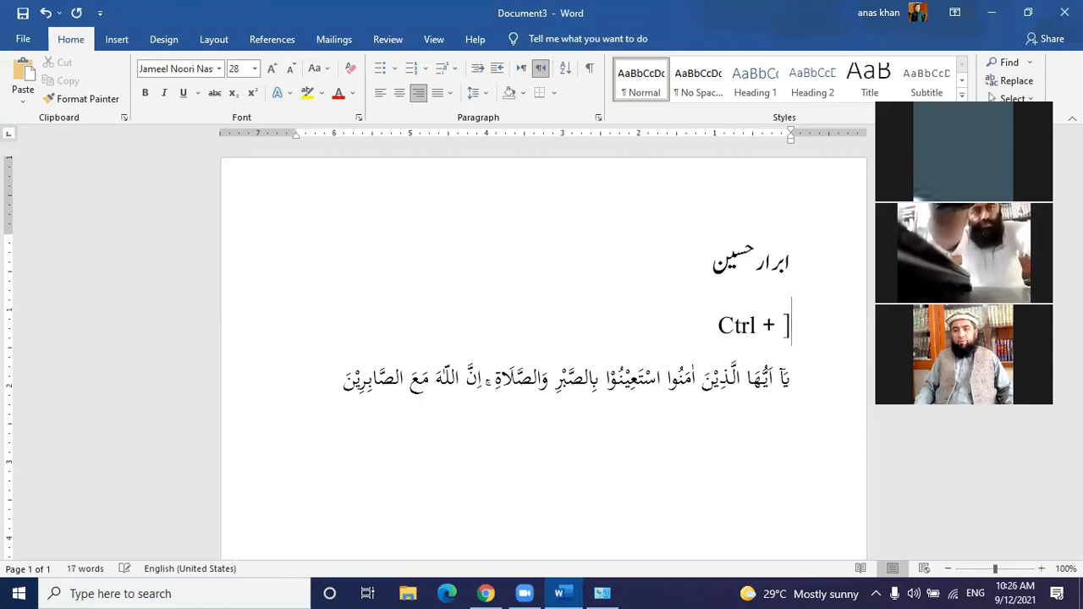
{"action": "key", "text": "Return"}
{"action": "type", "text": "ctrl +"}
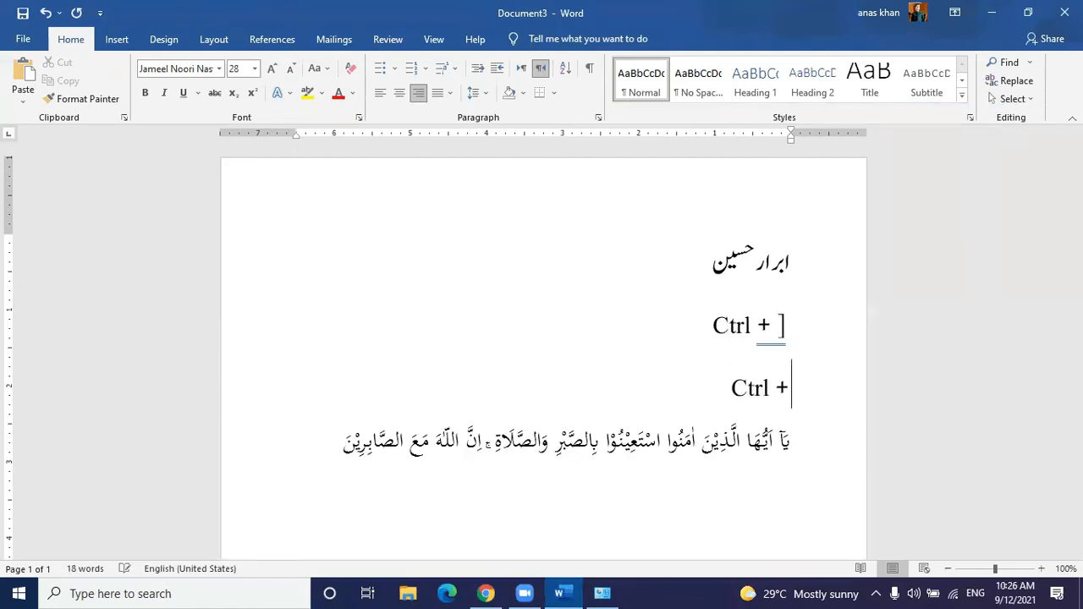
{"action": "type", "text": " ["}
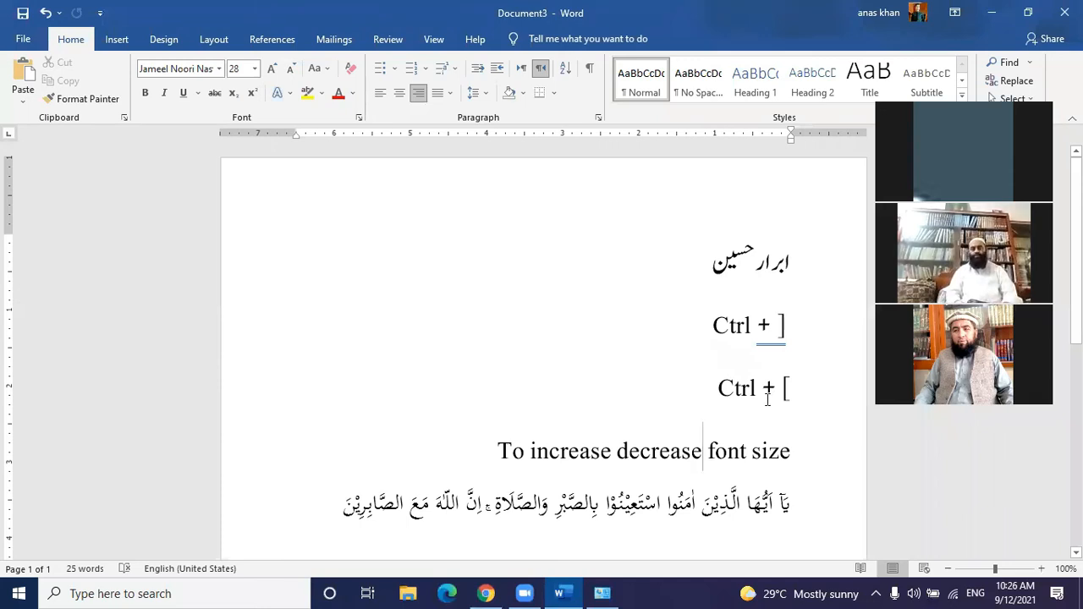
{"action": "left_click", "coordinate": [694, 451]}
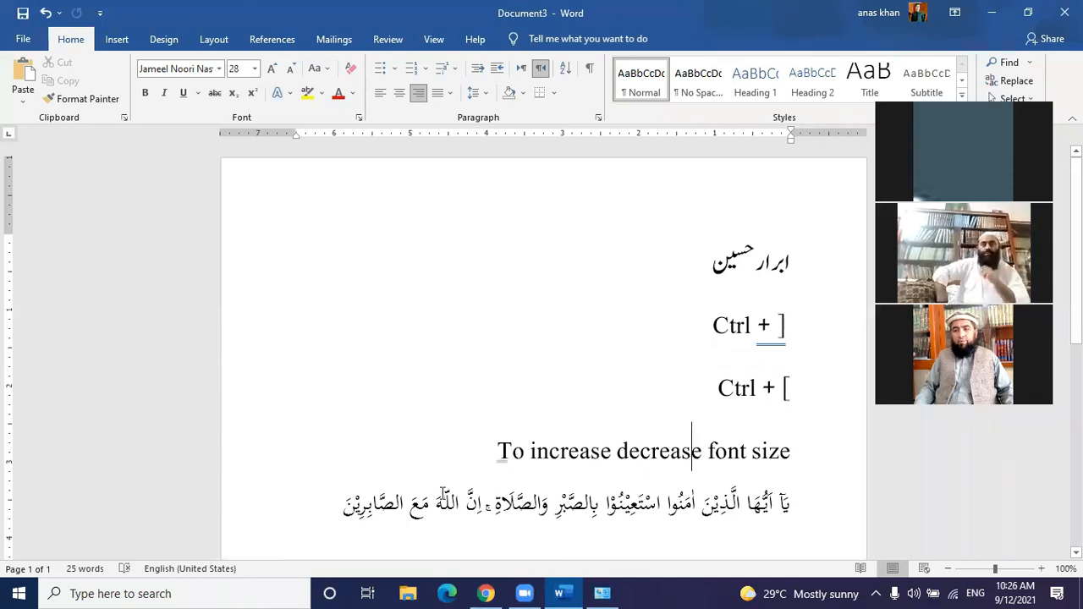
{"action": "left_click_drag", "start_coordinate": [346, 502], "coordinate": [785, 502]}
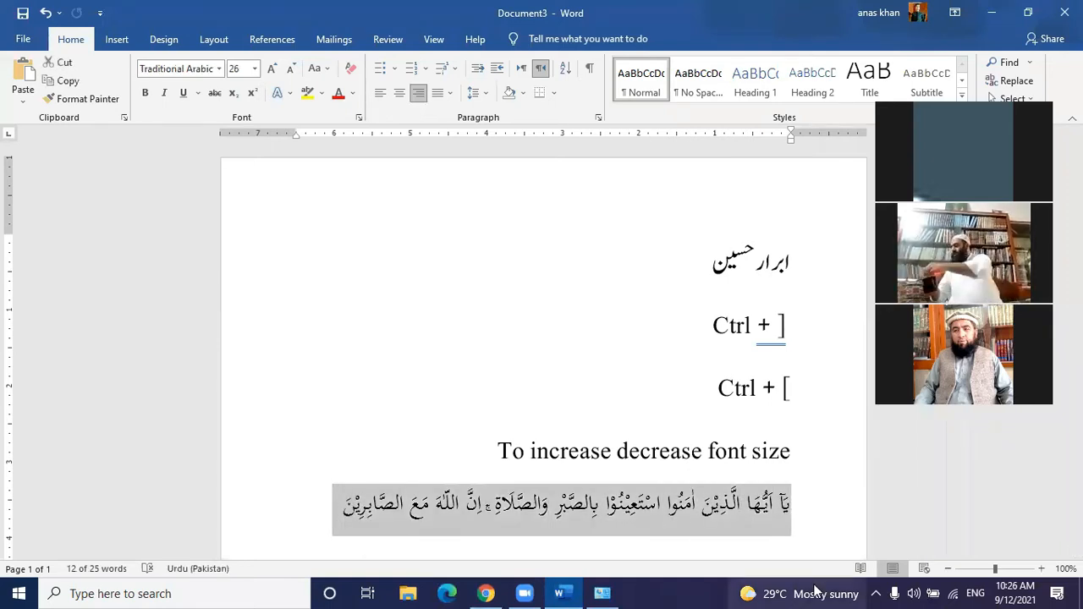
Resize the verse with Ctrl+] and Ctrl+[, from 35 down to 10 and back to 23.
{"action": "key", "text": "ctrl+bracketright"}
{"action": "key", "text": "ctrl+bracketright"}
{"action": "key", "text": "ctrl+bracketright"}
{"action": "key", "text": "ctrl+bracketright"}
{"action": "key", "text": "ctrl+bracketright"}
{"action": "key", "text": "ctrl+bracketright"}
{"action": "key", "text": "ctrl+bracketright"}
{"action": "key", "text": "ctrl+bracketright"}
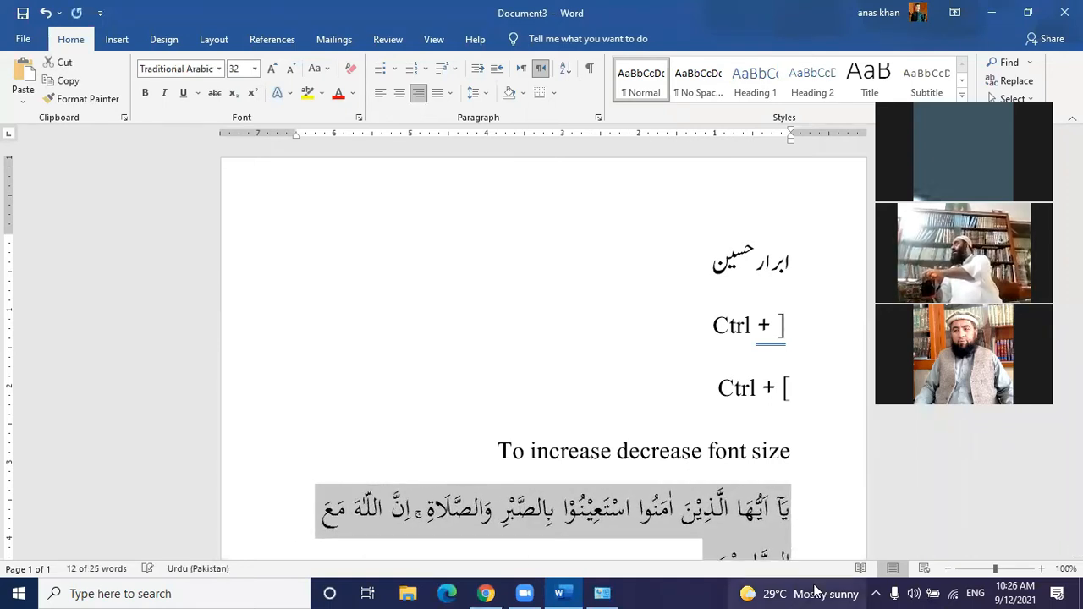
{"action": "mouse_move", "coordinate": [814, 590]}
{"action": "key", "text": "ctrl+bracketright"}
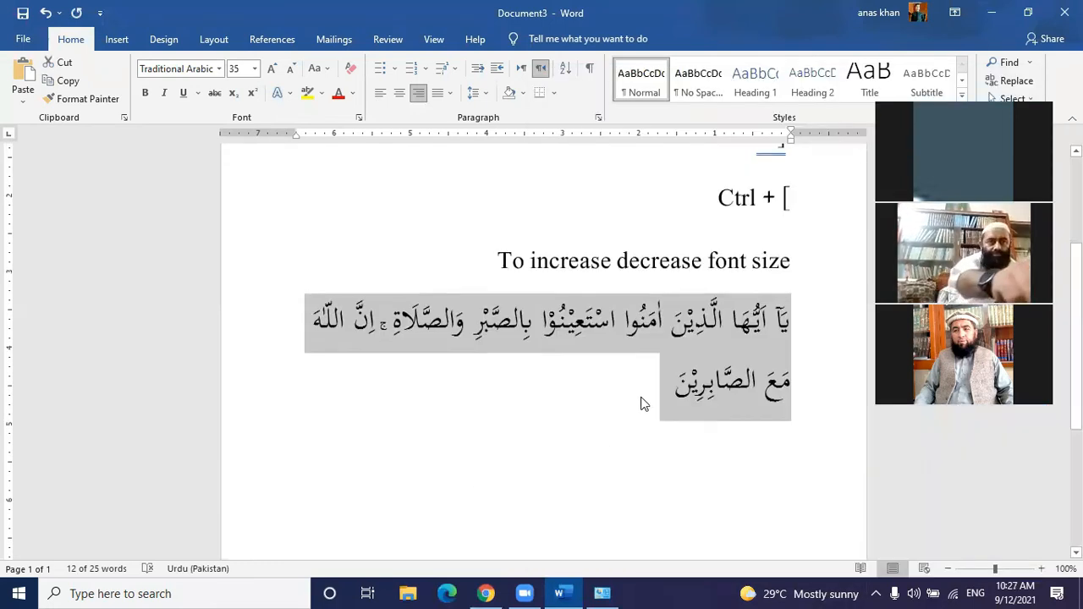
{"action": "key", "text": "ctrl+bracketleft"}
{"action": "key", "text": "ctrl+bracketleft"}
{"action": "key", "text": "ctrl+bracketleft"}
{"action": "key", "text": "ctrl+bracketleft"}
{"action": "key", "text": "ctrl+bracketleft"}
{"action": "key", "text": "ctrl+bracketleft"}
{"action": "key", "text": "ctrl+bracketleft"}
{"action": "key", "text": "ctrl+bracketleft"}
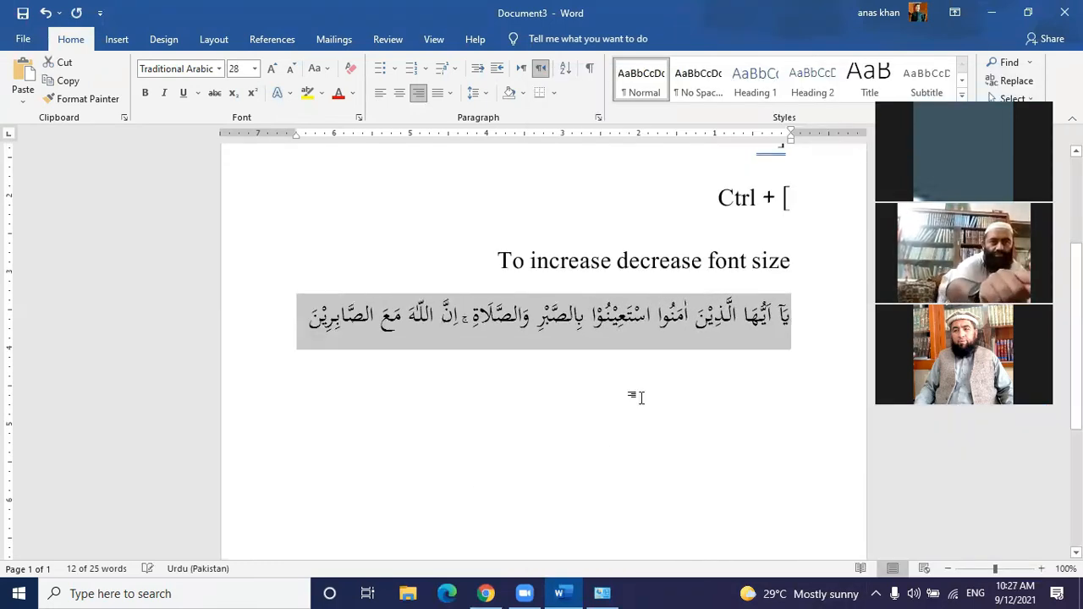
{"action": "key", "text": "ctrl+bracketleft"}
{"action": "key", "text": "ctrl+bracketleft"}
{"action": "key", "text": "ctrl+bracketleft"}
{"action": "key", "text": "ctrl+bracketleft"}
{"action": "key", "text": "ctrl+bracketleft"}
{"action": "key", "text": "ctrl+bracketleft"}
{"action": "key", "text": "ctrl+bracketleft"}
{"action": "key", "text": "ctrl+bracketleft"}
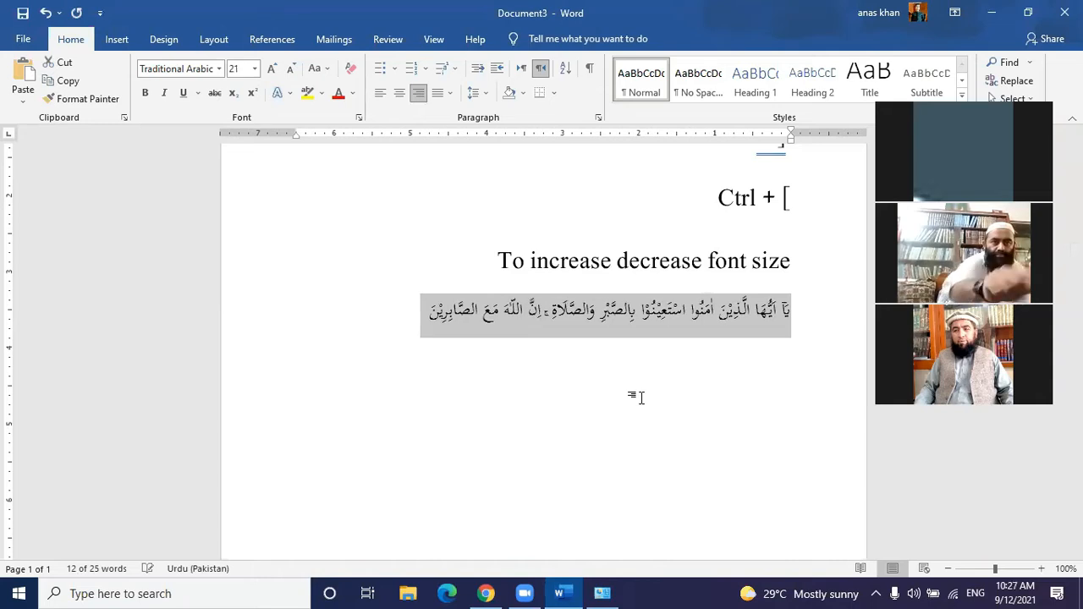
{"action": "key", "text": "ctrl+bracketleft"}
{"action": "key", "text": "ctrl+bracketleft"}
{"action": "key", "text": "ctrl+bracketleft"}
{"action": "key", "text": "ctrl+bracketleft"}
{"action": "key", "text": "ctrl+bracketleft"}
{"action": "key", "text": "ctrl+bracketleft"}
{"action": "key", "text": "ctrl+bracketleft"}
{"action": "key", "text": "ctrl+bracketleft"}
{"action": "key", "text": "ctrl+bracketleft"}
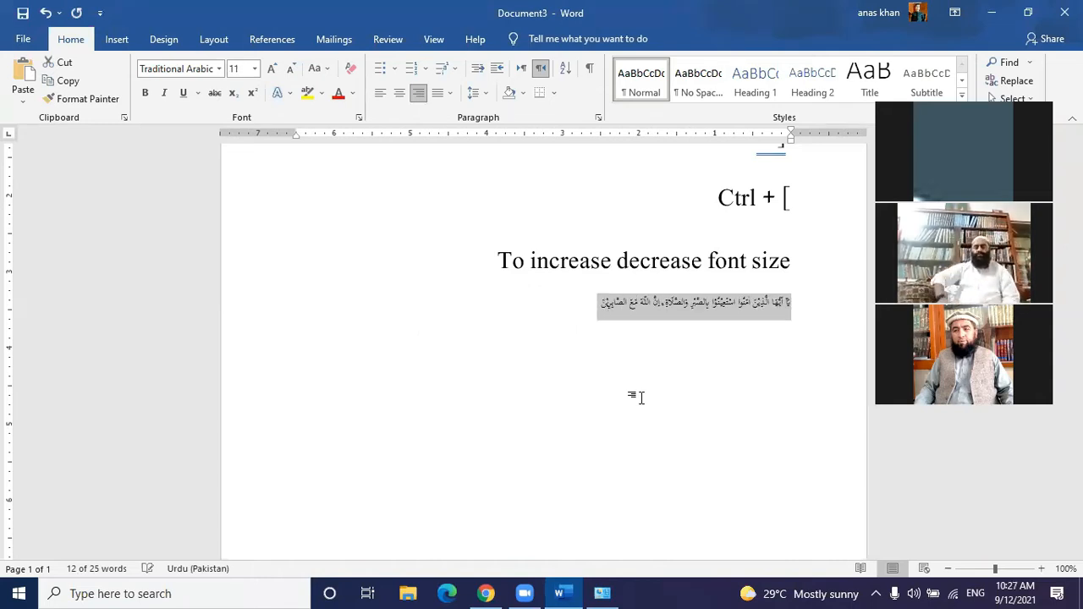
{"action": "key", "text": "ctrl+bracketright"}
{"action": "key", "text": "ctrl+bracketright"}
{"action": "key", "text": "ctrl+bracketright"}
{"action": "key", "text": "ctrl+bracketright"}
{"action": "key", "text": "ctrl+bracketright"}
{"action": "key", "text": "ctrl+bracketright"}
{"action": "key", "text": "ctrl+bracketright"}
{"action": "key", "text": "ctrl+bracketright"}
{"action": "key", "text": "ctrl+bracketright"}
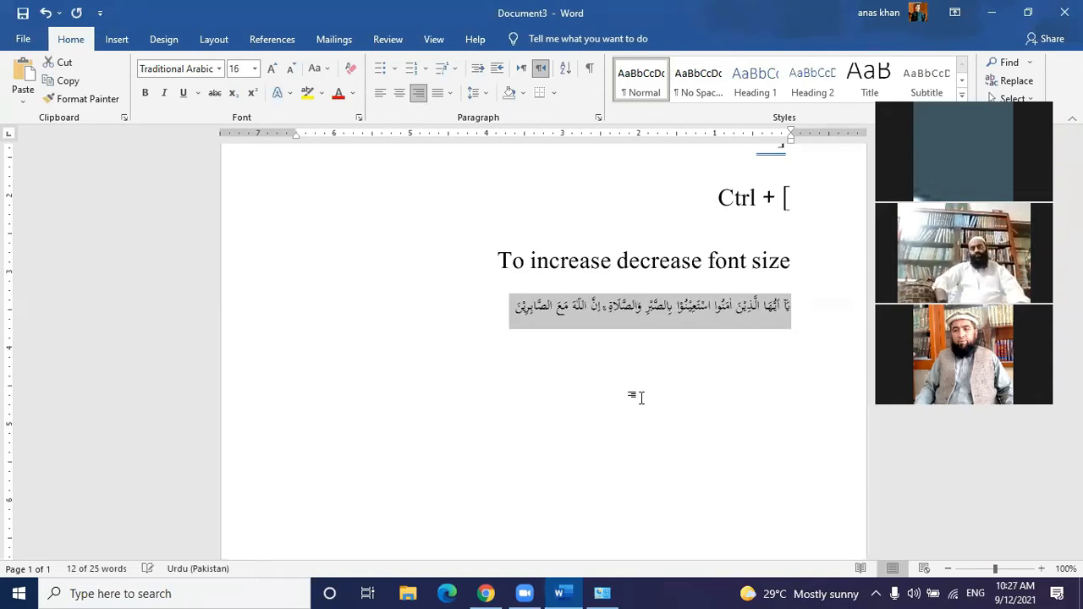
{"action": "key", "text": "ctrl+bracketright"}
{"action": "key", "text": "ctrl+bracketright"}
{"action": "key", "text": "ctrl+bracketright"}
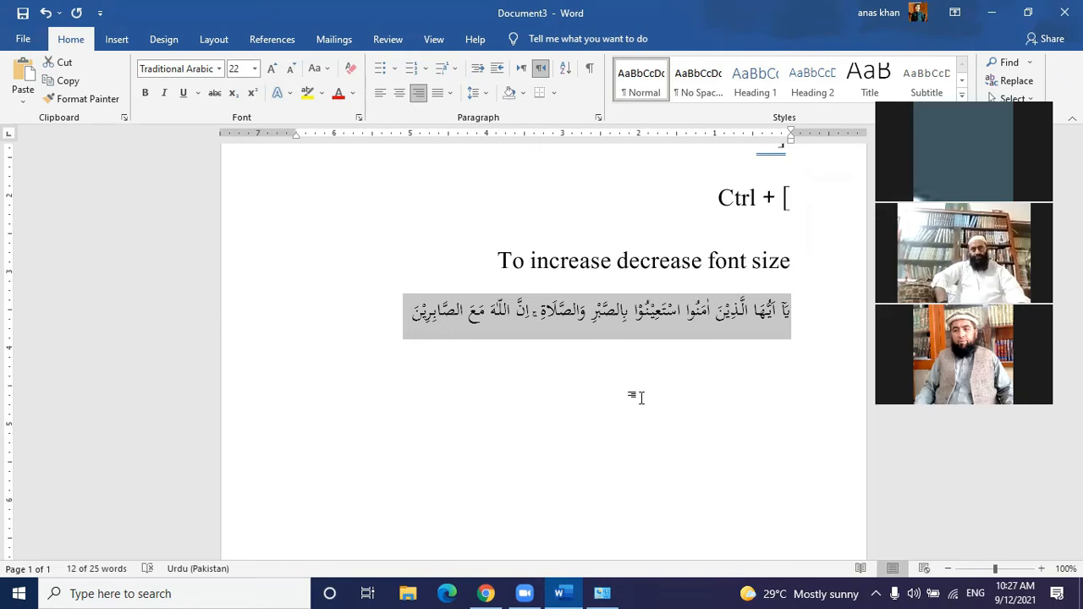
{"action": "key", "text": "ctrl+bracketleft"}
{"action": "key", "text": "ctrl+bracketleft"}
{"action": "key", "text": "ctrl+bracketright"}
{"action": "key", "text": "ctrl+bracketright"}
{"action": "key", "text": "ctrl+bracketright"}
Reselect the verse, settle it at 22 pt with Grow/Shrink Font, and open Text Effects.
{"action": "left_click", "coordinate": [641, 398]}
{"action": "key", "text": "ctrl+shift+Right"}
{"action": "key", "text": "ctrl+shift+Right"}
{"action": "key", "text": "ctrl+shift+Right"}
{"action": "key", "text": "shift+Home"}
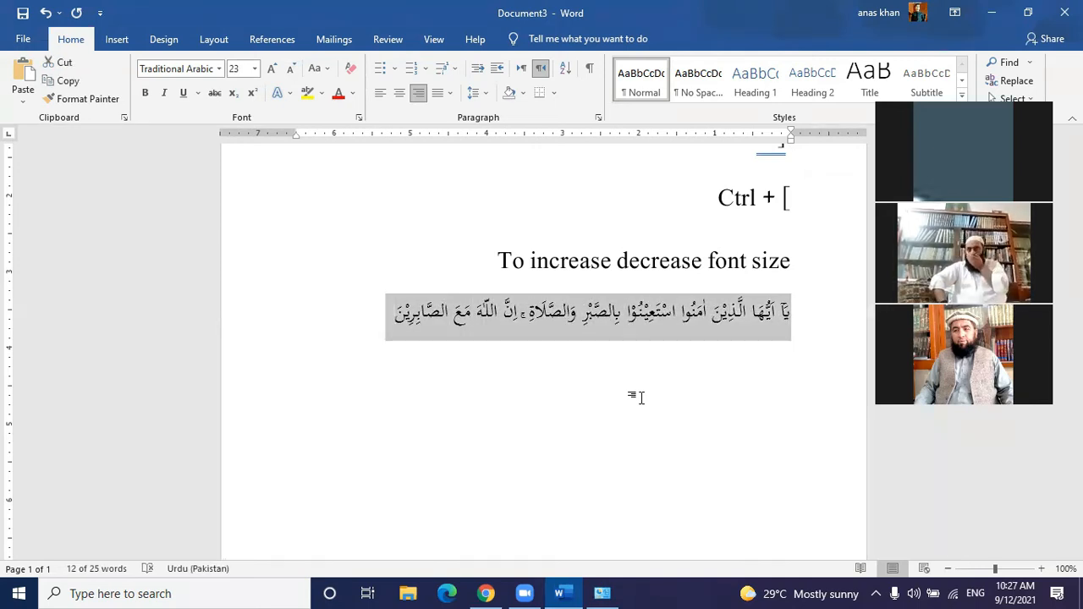
{"action": "left_click", "coordinate": [271, 71]}
{"action": "left_click", "coordinate": [270, 71]}
{"action": "left_click", "coordinate": [271, 71]}
{"action": "left_click", "coordinate": [287, 73]}
{"action": "left_click", "coordinate": [286, 73]}
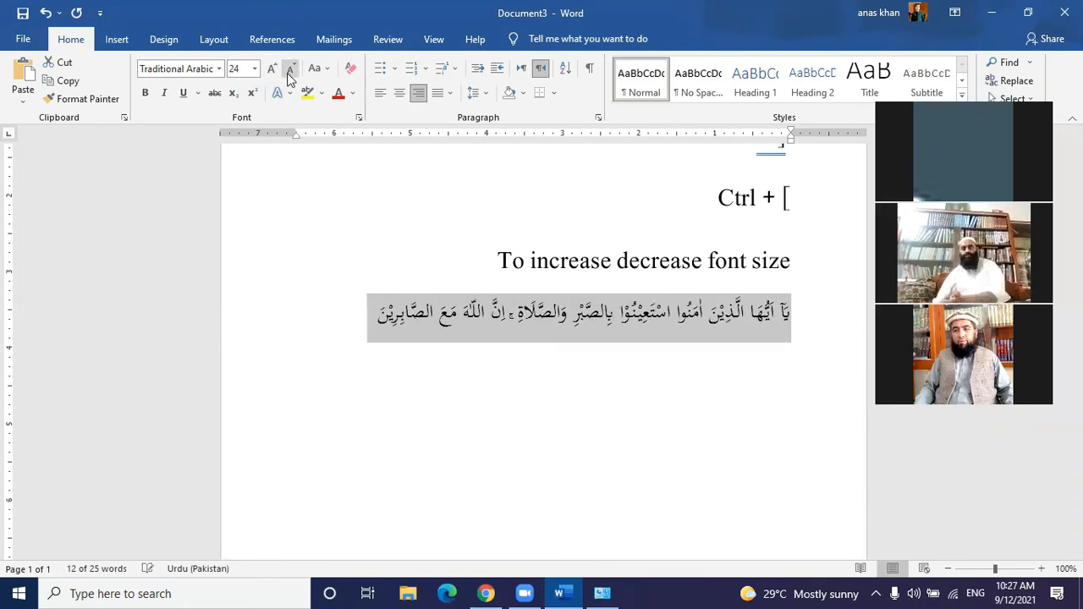
{"action": "left_click", "coordinate": [287, 73]}
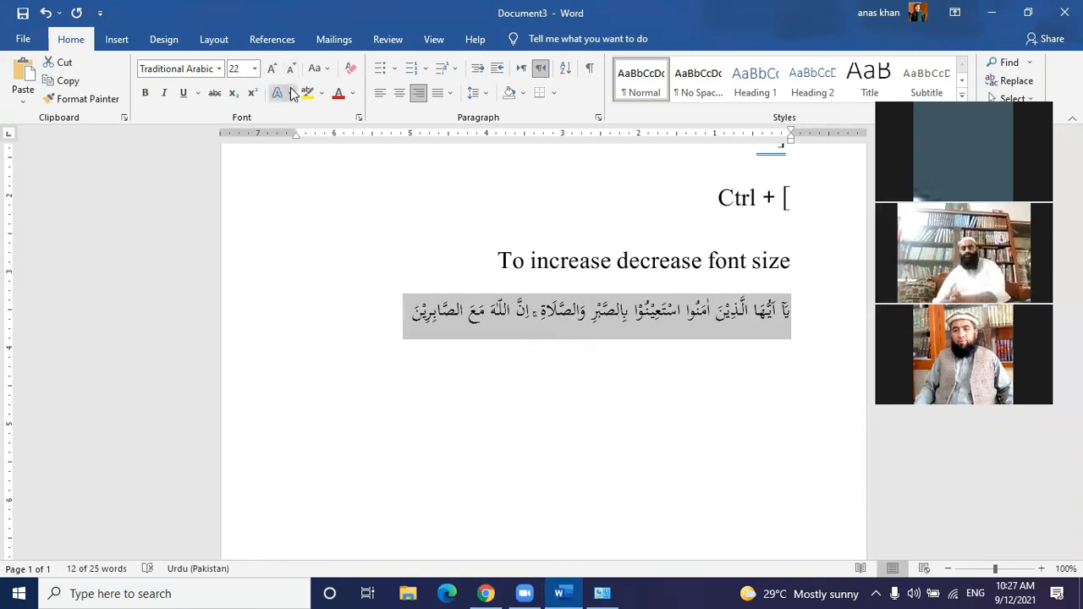
{"action": "left_click", "coordinate": [291, 92]}
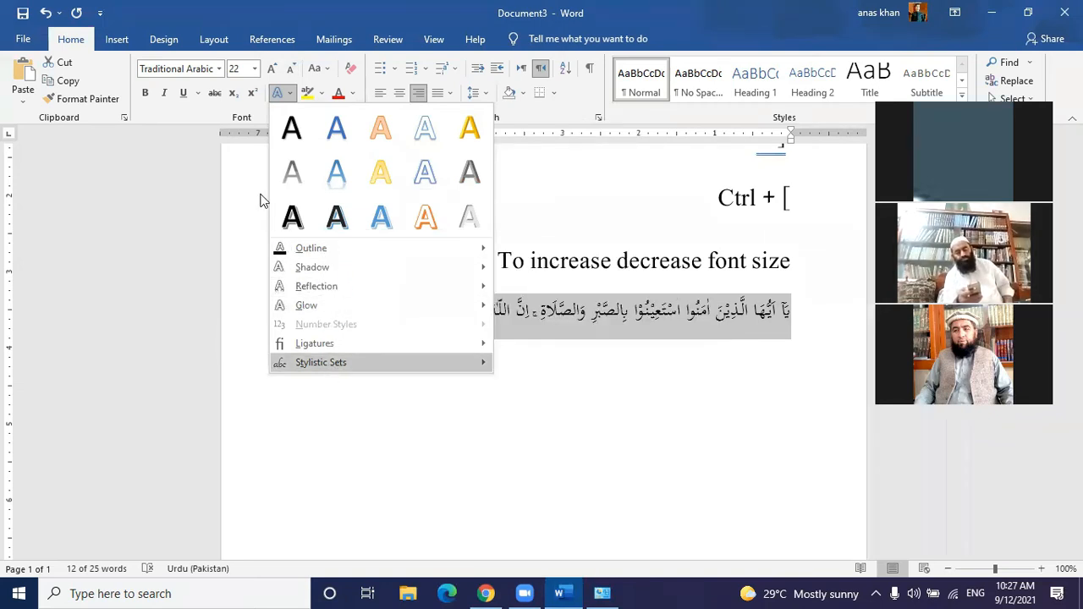
{"action": "left_click", "coordinate": [281, 96]}
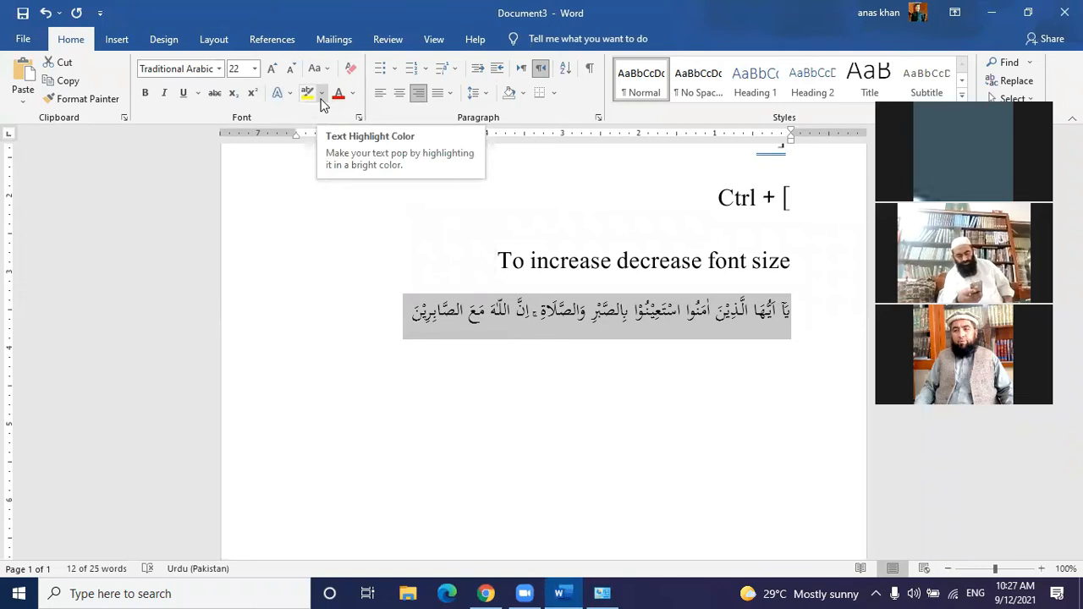
{"action": "left_click", "coordinate": [322, 96]}
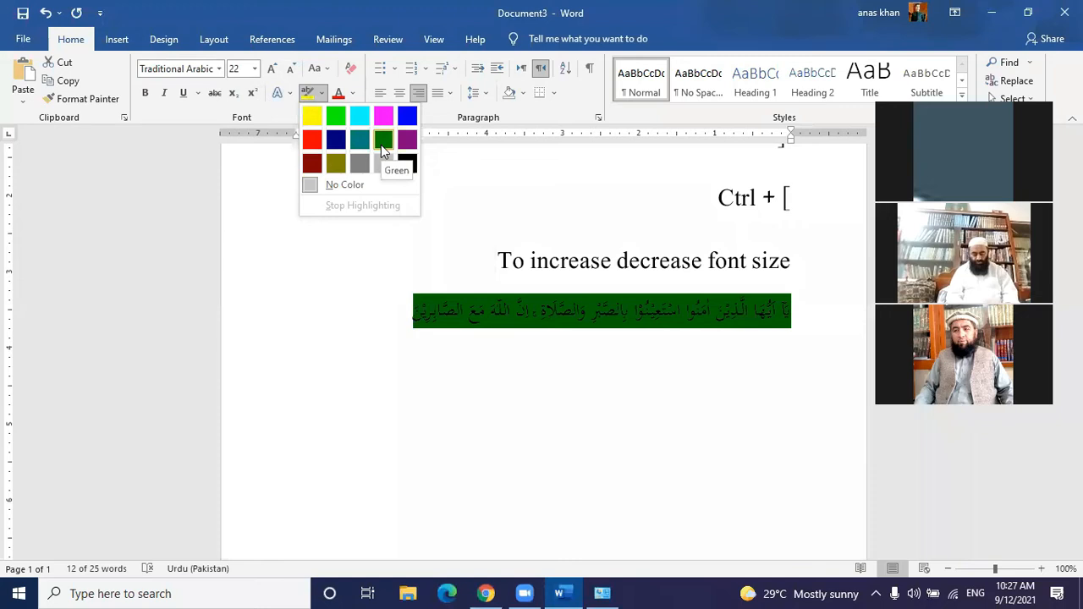
{"action": "left_click", "coordinate": [262, 175]}
{"action": "left_click", "coordinate": [352, 93]}
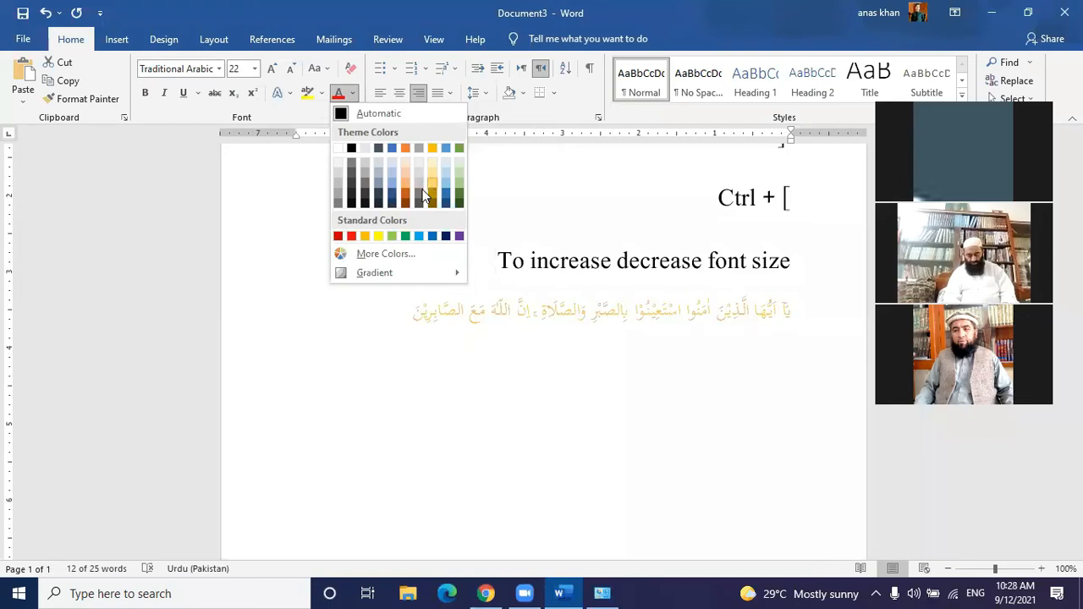
{"action": "mouse_move", "coordinate": [369, 274]}
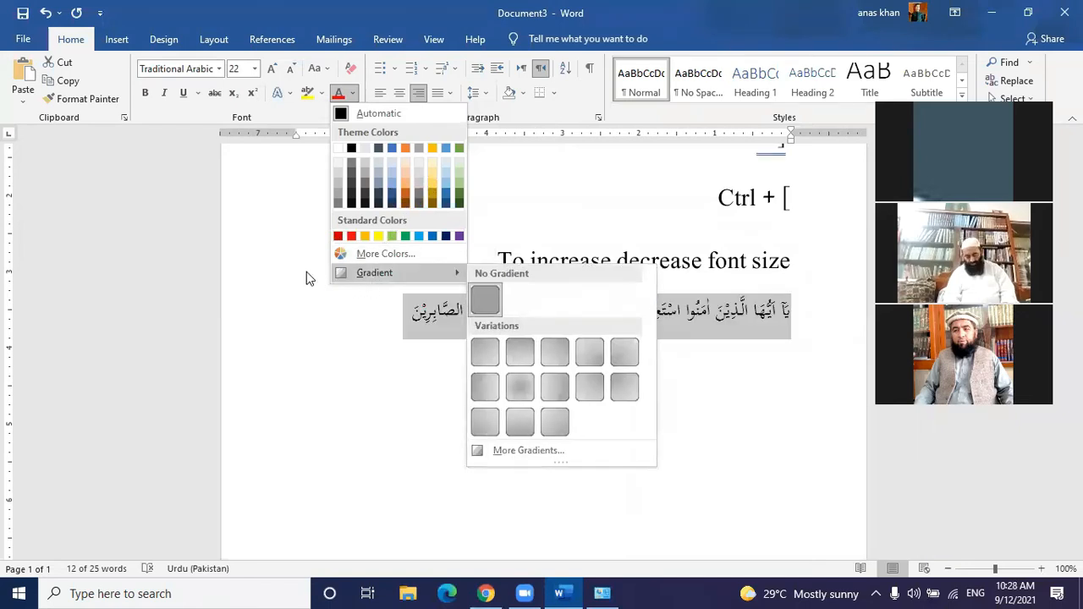
{"action": "left_click", "coordinate": [307, 272]}
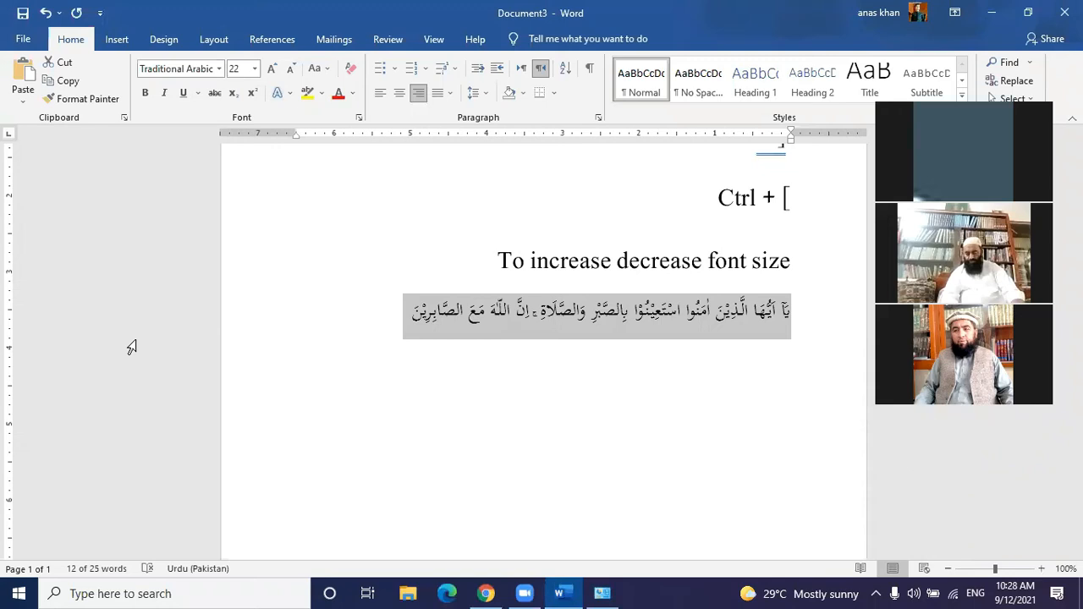
Open and close the Navigation pane with Ctrl+F, then expand the Home tab's Find dropdown.
{"action": "left_click", "coordinate": [635, 246]}
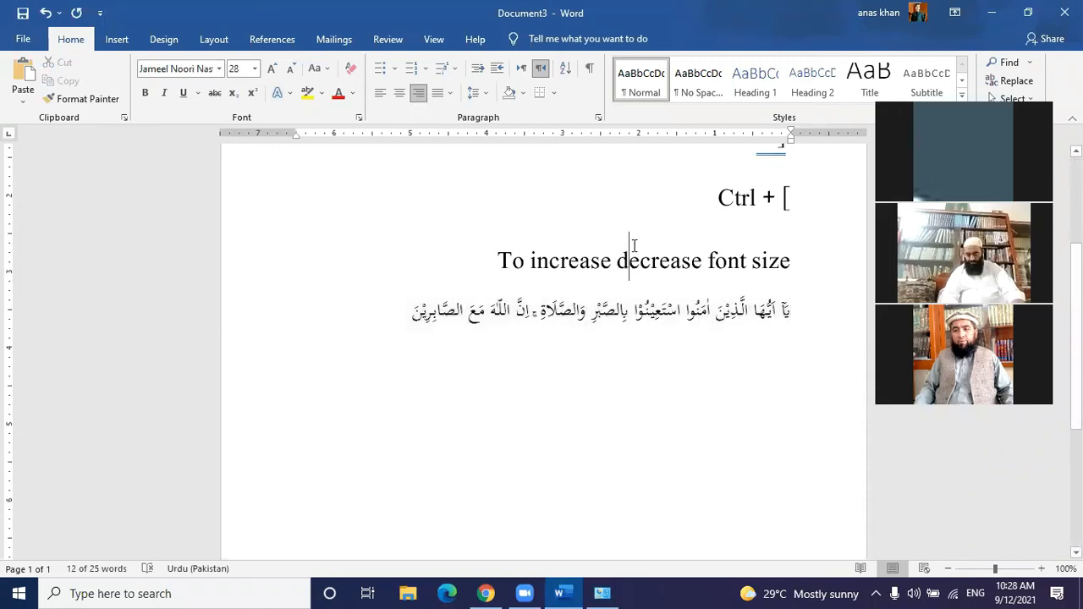
{"action": "key", "text": "ctrl+f"}
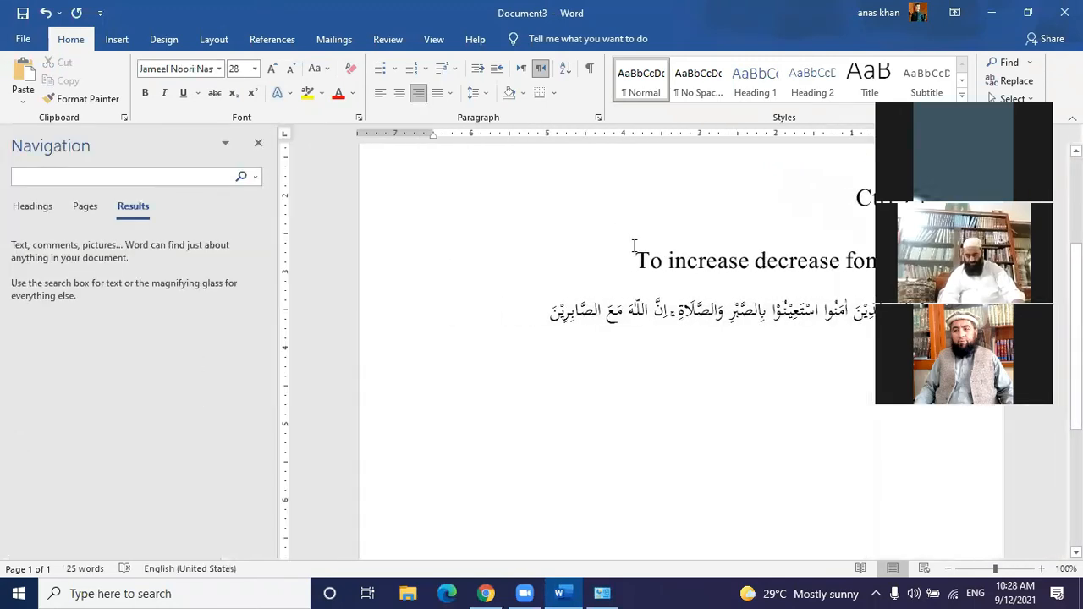
{"action": "left_click", "coordinate": [258, 143]}
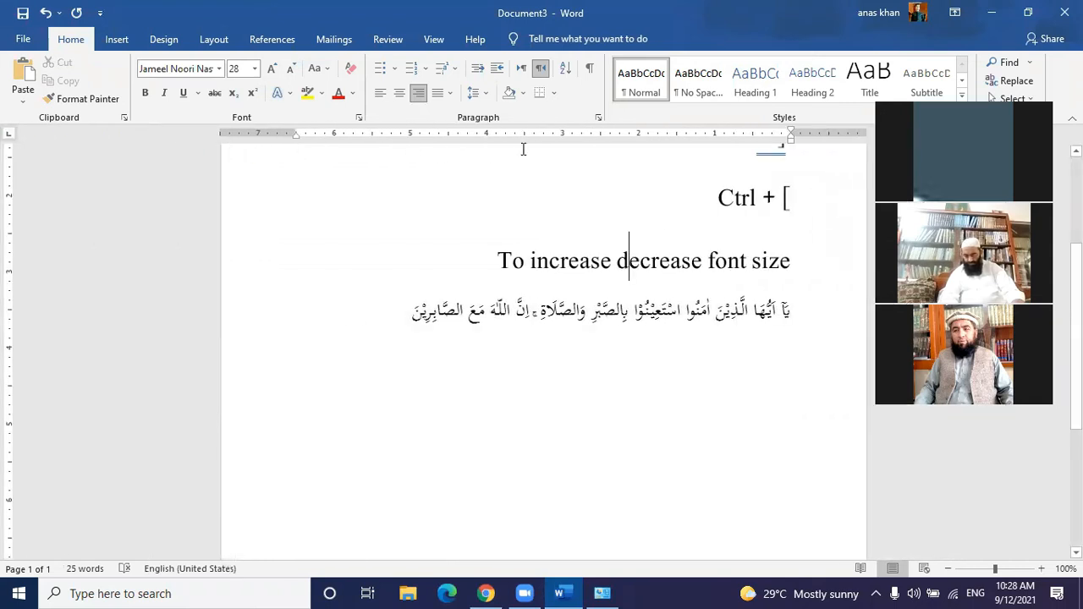
{"action": "left_click", "coordinate": [1029, 62]}
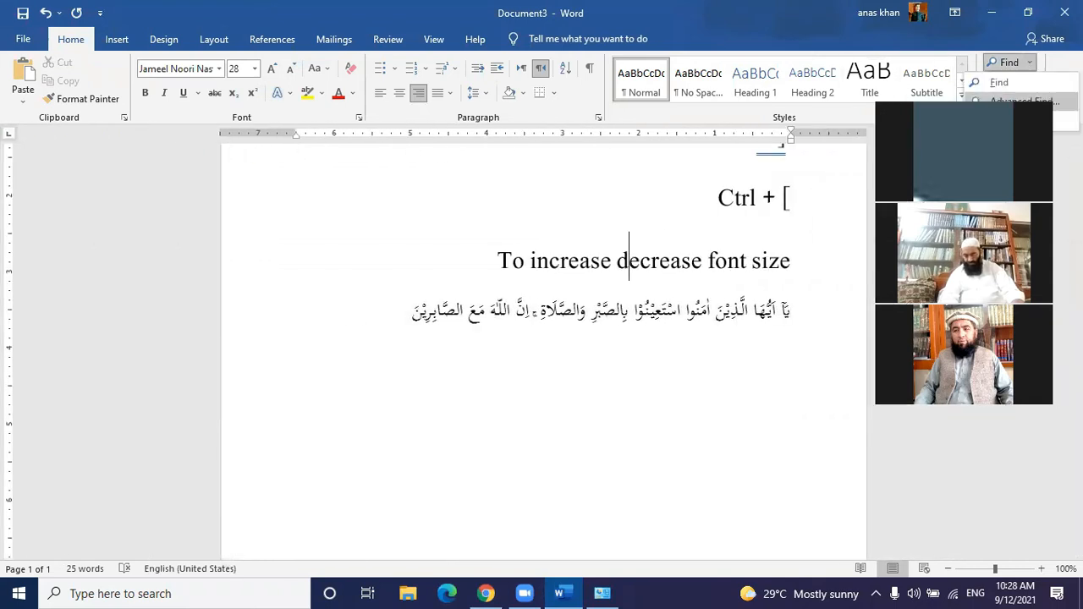
In Advanced Find, try Arabic Typesetting as a font criterion, then back out without applying it.
{"action": "left_click", "coordinate": [1022, 100]}
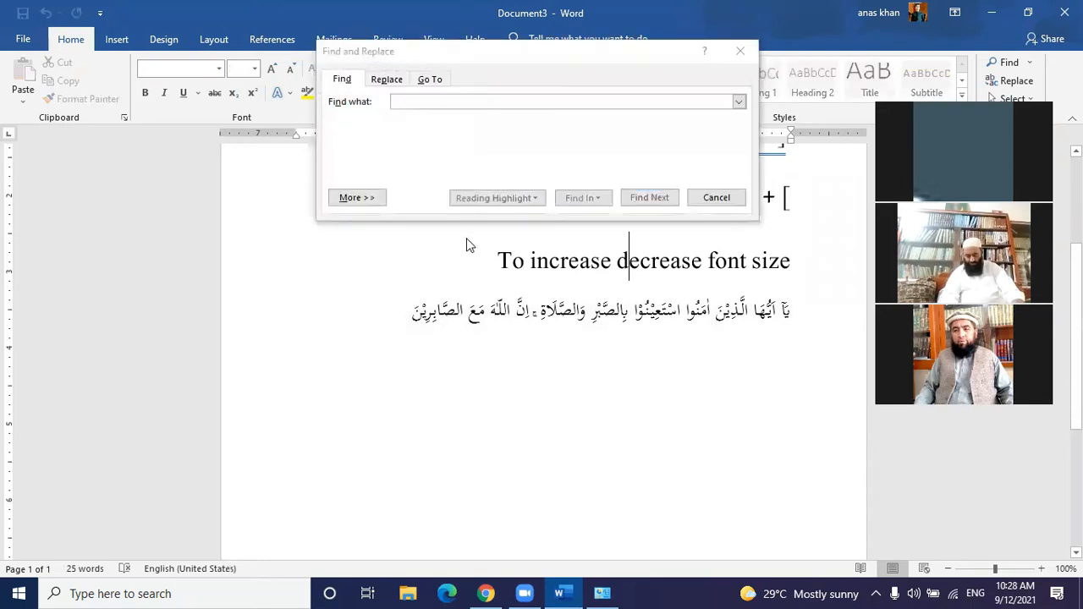
{"action": "left_click_drag", "start_coordinate": [450, 58], "coordinate": [159, 126]}
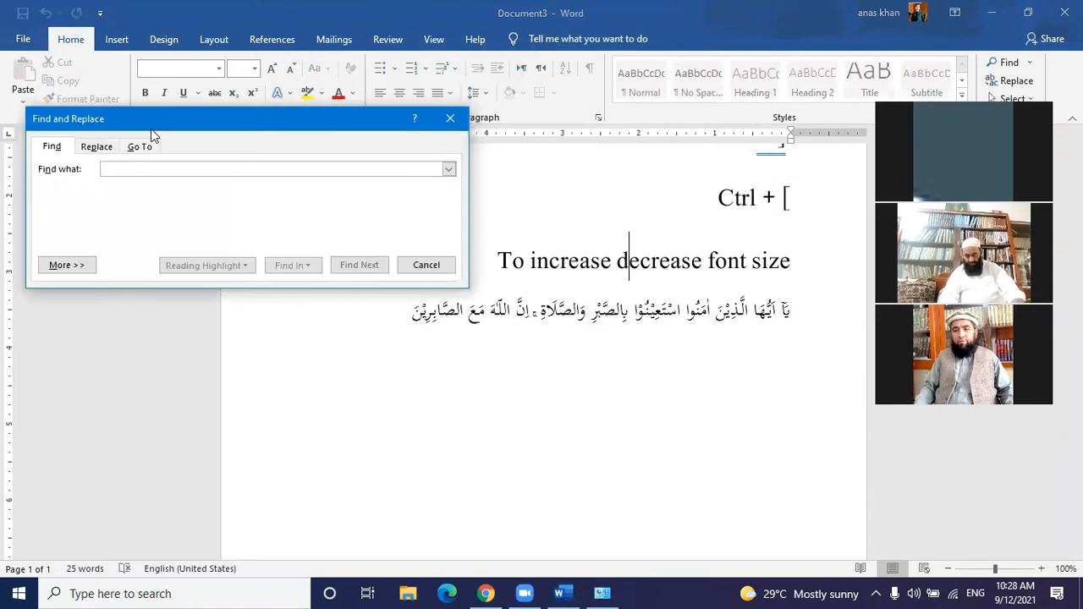
{"action": "left_click", "coordinate": [90, 266]}
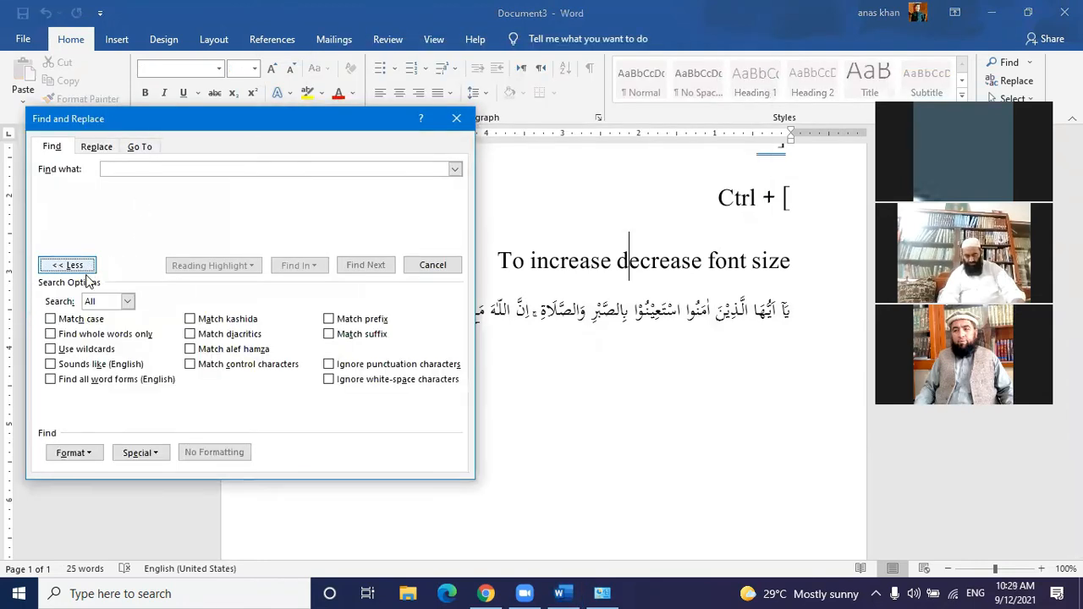
{"action": "left_click", "coordinate": [93, 455]}
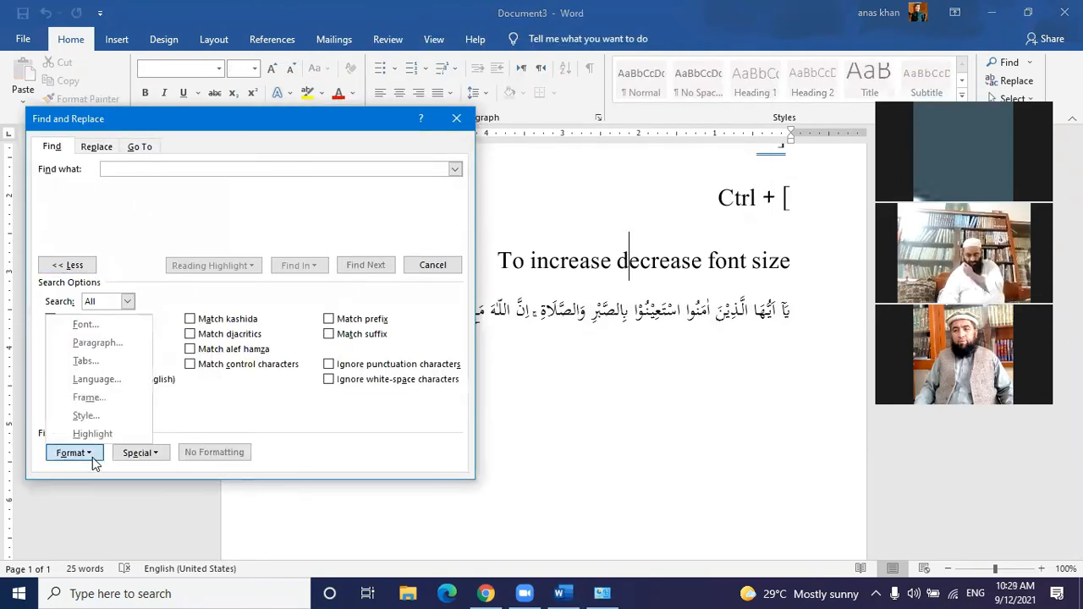
{"action": "left_click", "coordinate": [87, 328]}
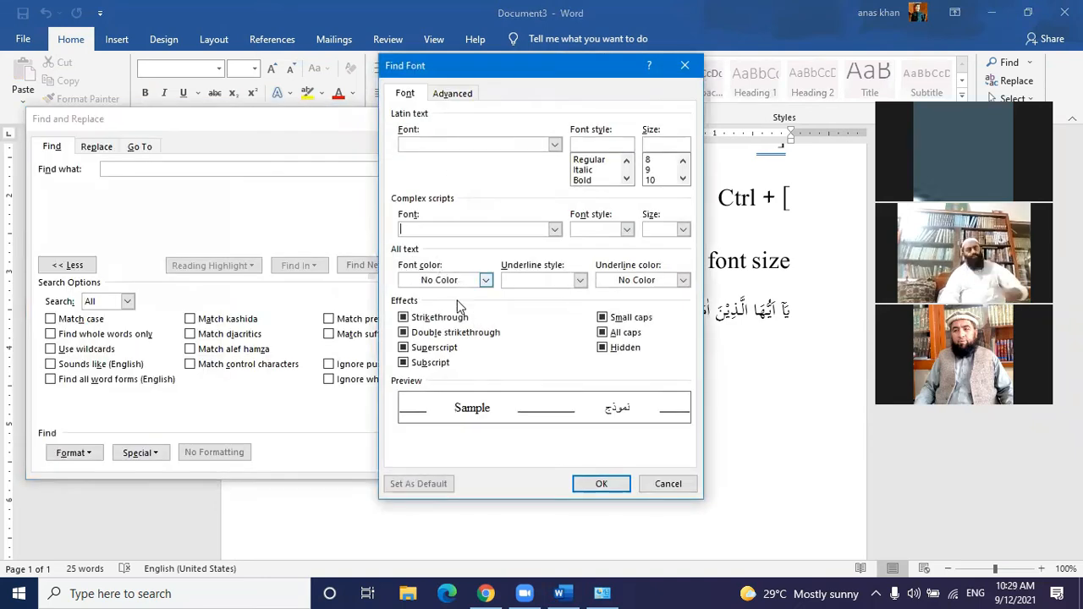
{"action": "left_click", "coordinate": [556, 144]}
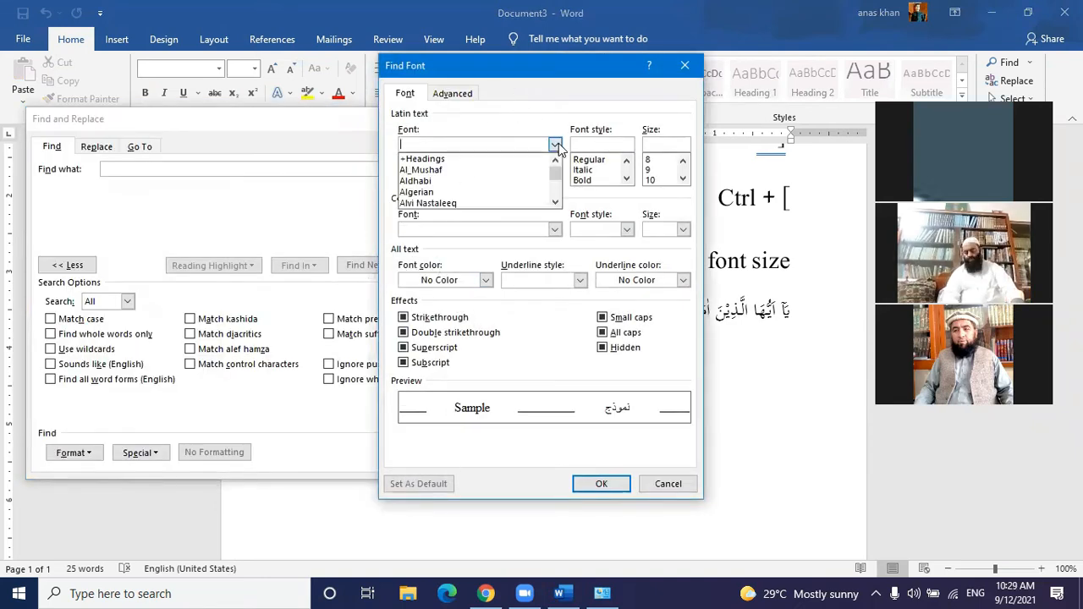
{"action": "scroll", "coordinate": [522, 164], "scroll_direction": "down", "scroll_amount": 3}
{"action": "left_click", "coordinate": [512, 144]}
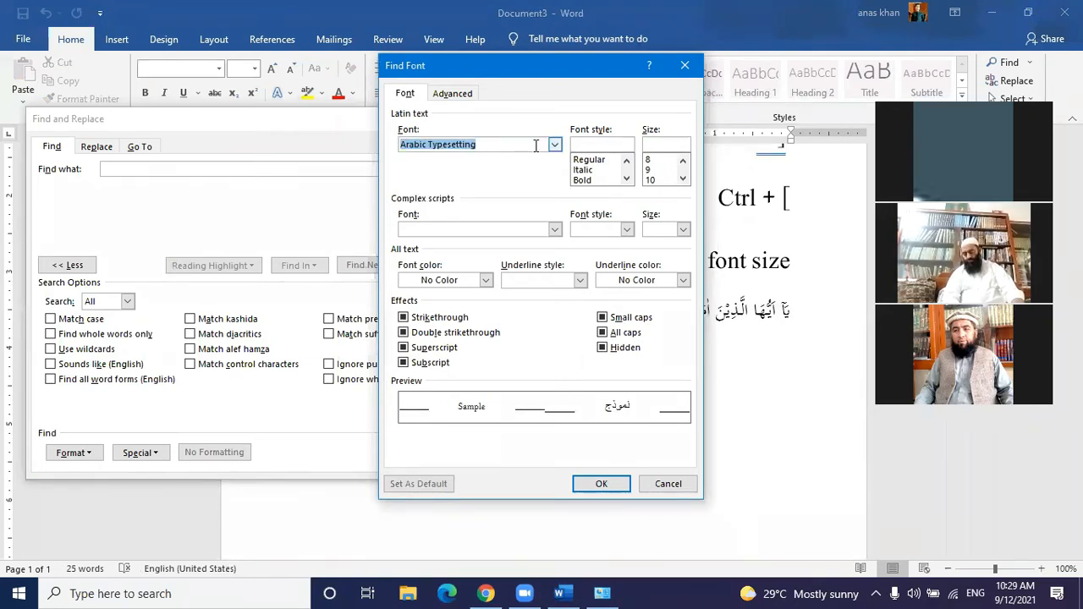
{"action": "left_click", "coordinate": [668, 483]}
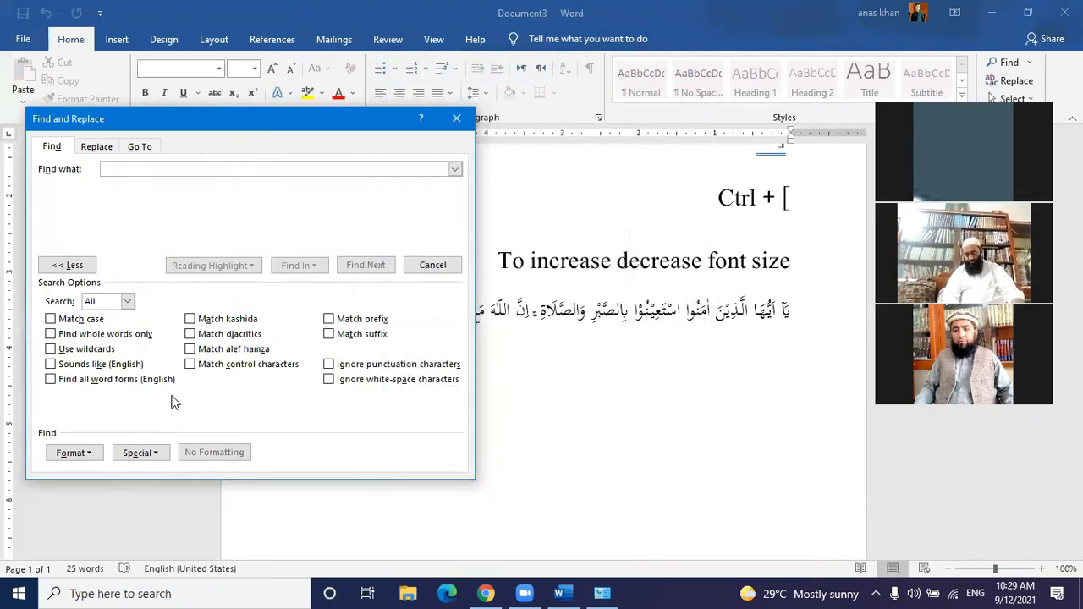
Set the search format to Font color: Red and reposition the Find and Replace dialog.
{"action": "left_click", "coordinate": [95, 453]}
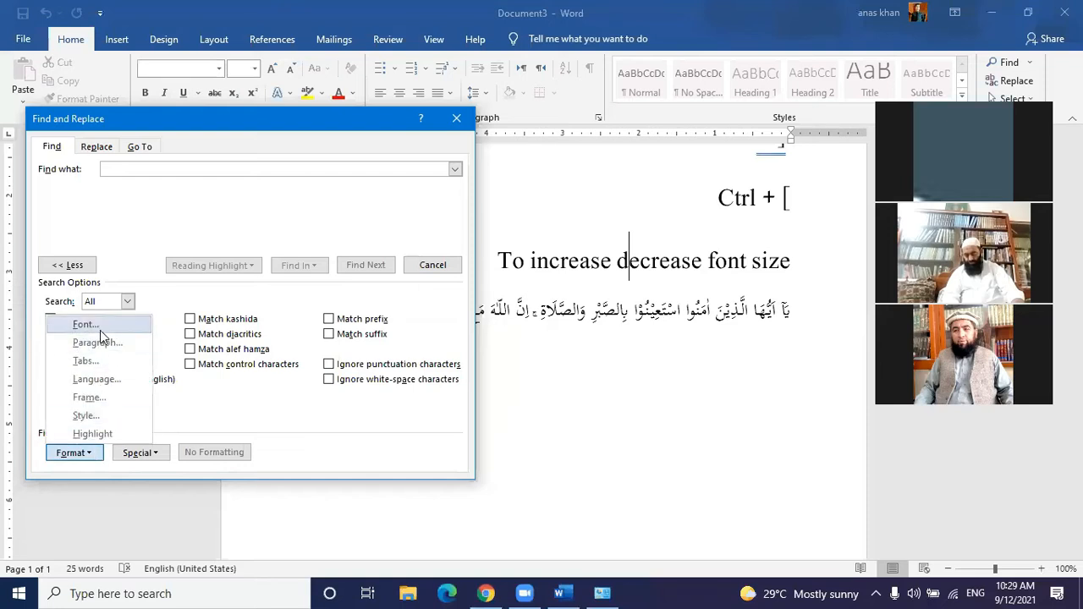
{"action": "left_click", "coordinate": [98, 328]}
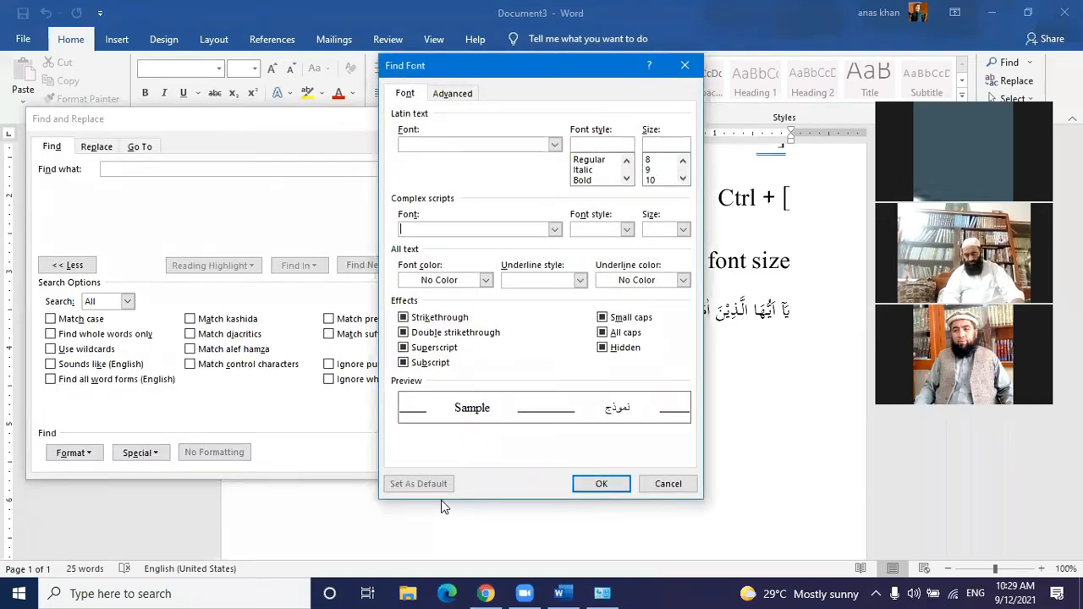
{"action": "left_click", "coordinate": [484, 280]}
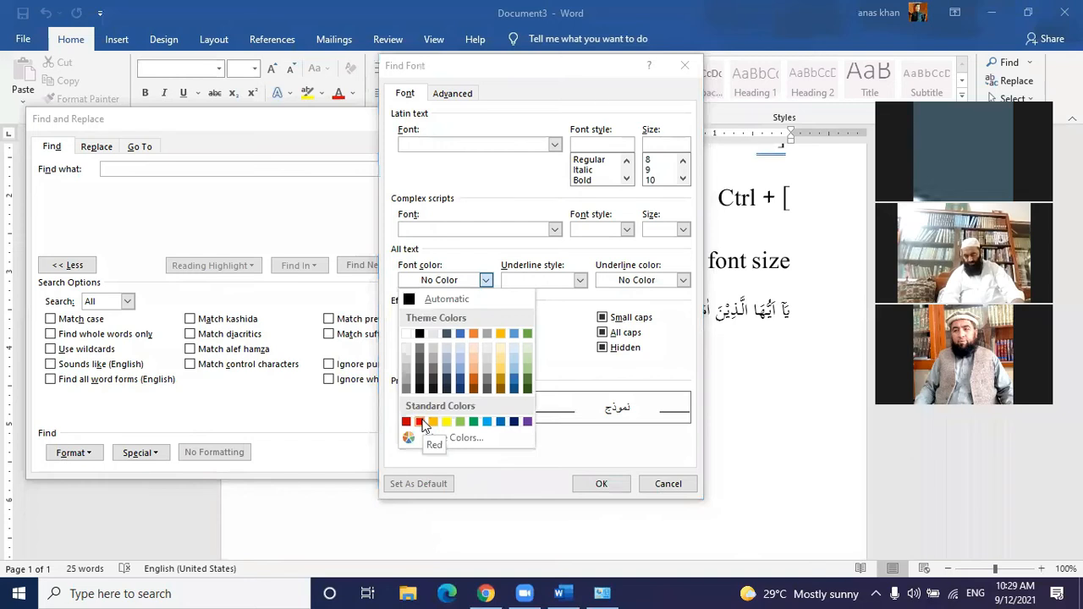
{"action": "left_click", "coordinate": [421, 422]}
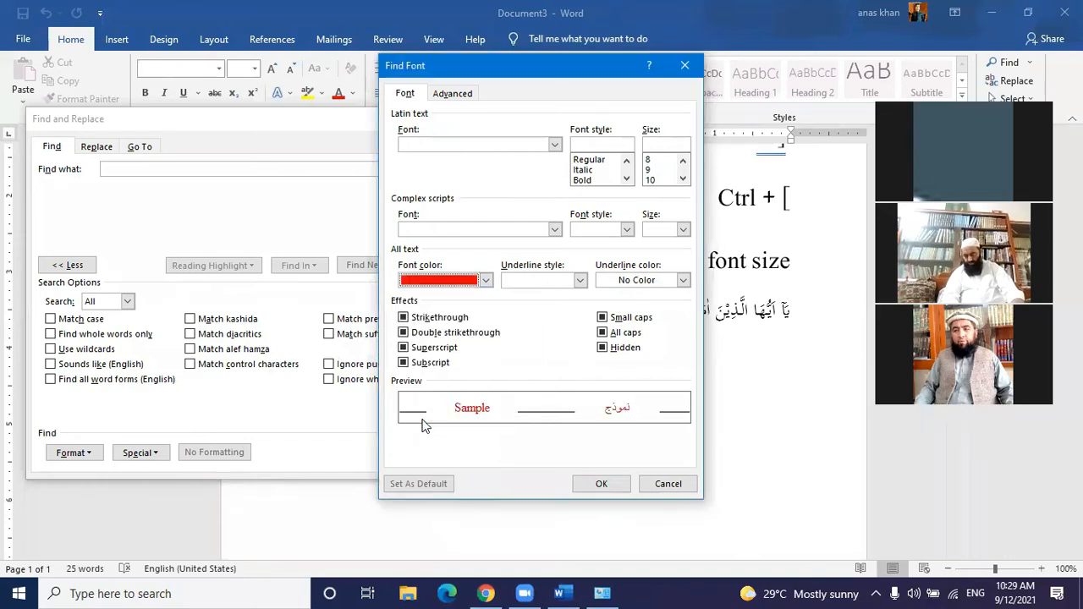
{"action": "left_click", "coordinate": [601, 485]}
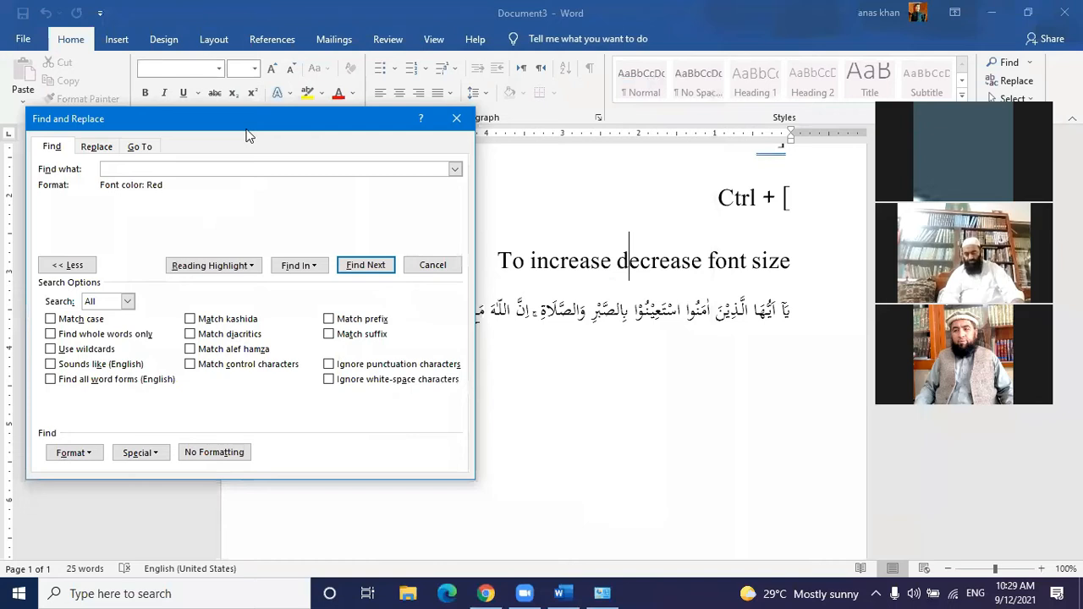
{"action": "left_click_drag", "start_coordinate": [247, 125], "coordinate": [393, 169]}
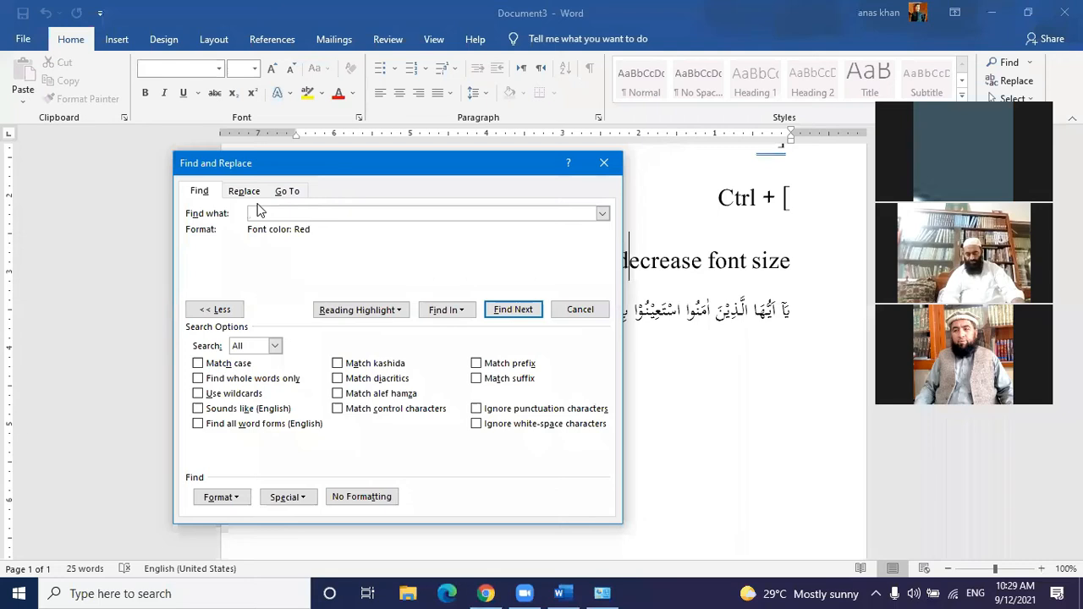
{"action": "left_click_drag", "start_coordinate": [307, 175], "coordinate": [338, 161]}
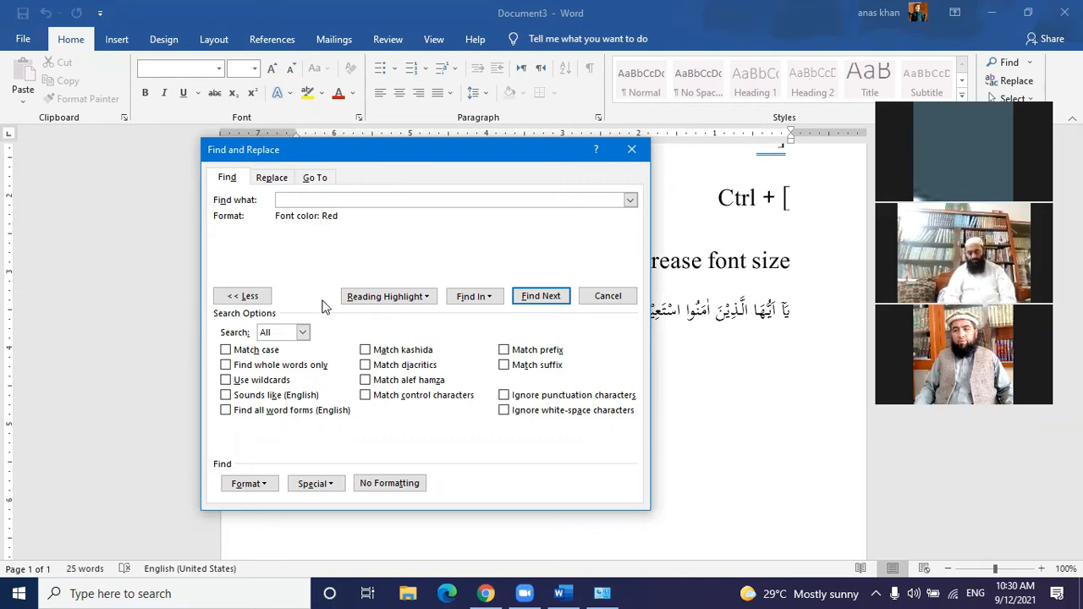
Remove the Font color: Red criterion with No Formatting and close Find and Replace.
{"action": "left_click", "coordinate": [388, 483]}
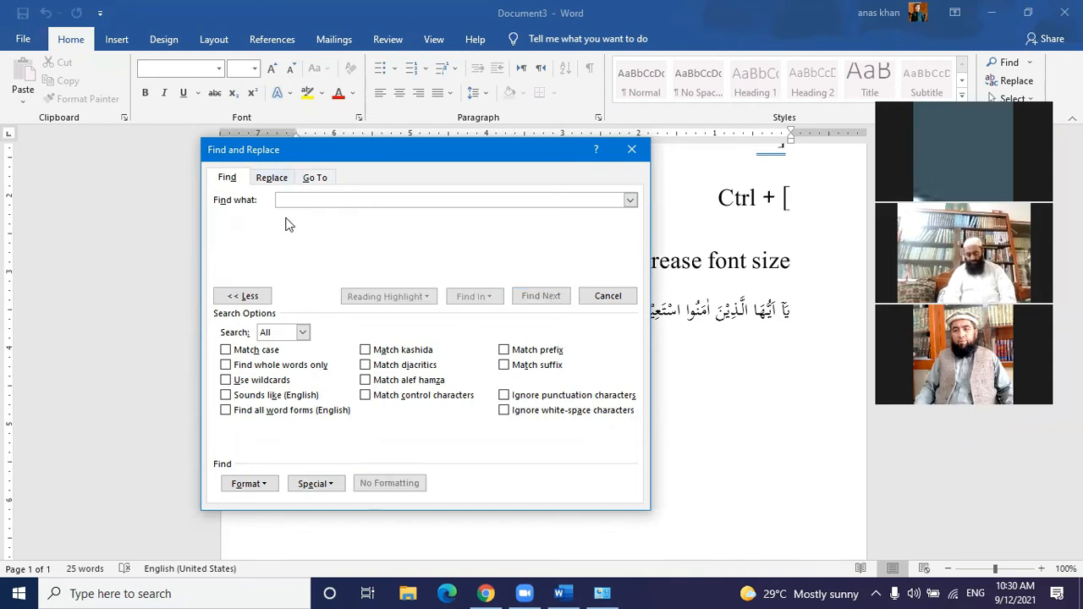
{"action": "left_click", "coordinate": [630, 150]}
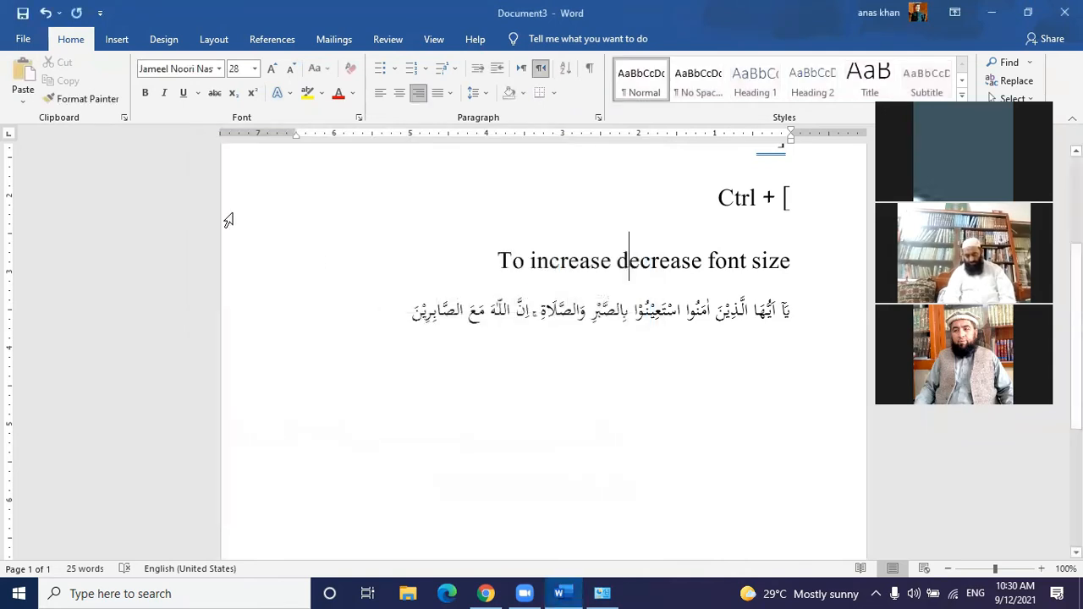
In Advanced Find, set the complex-script search font to Traditional Arabic.
{"action": "left_click", "coordinate": [1025, 64]}
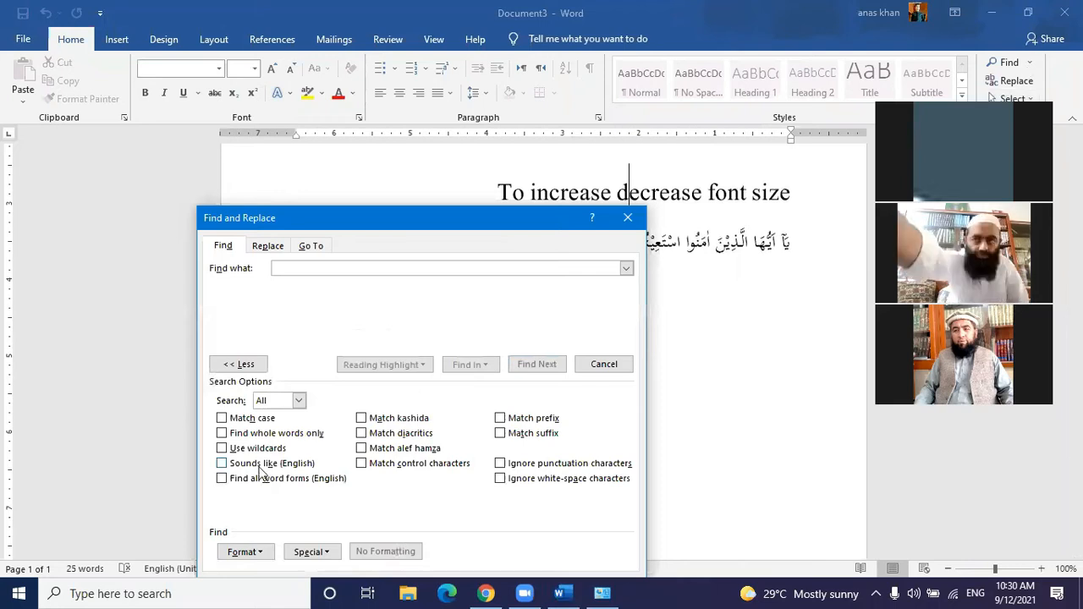
{"action": "left_click", "coordinate": [271, 551]}
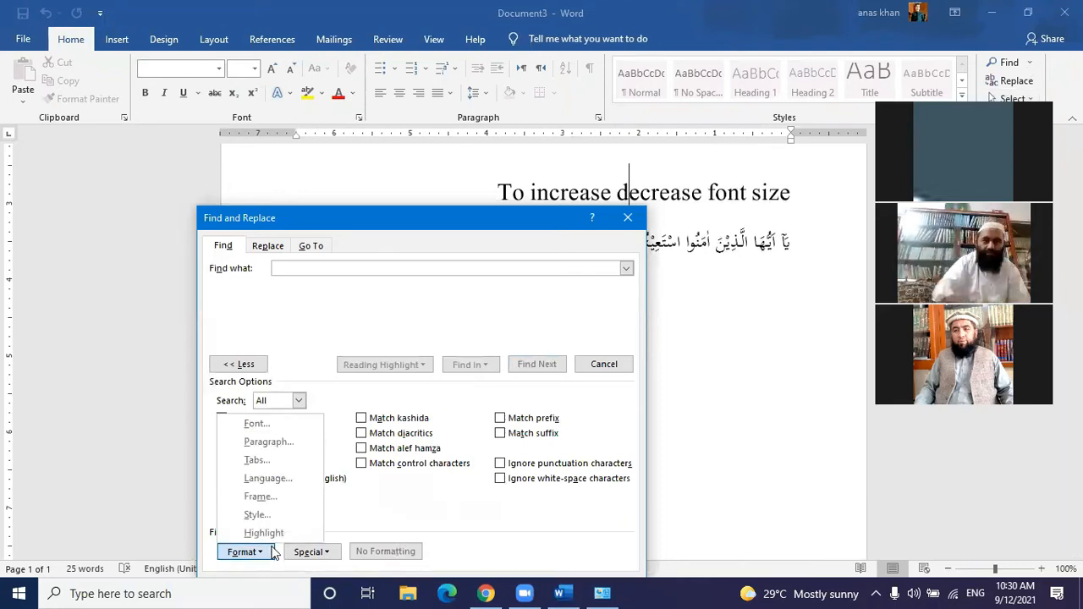
{"action": "left_click", "coordinate": [276, 429]}
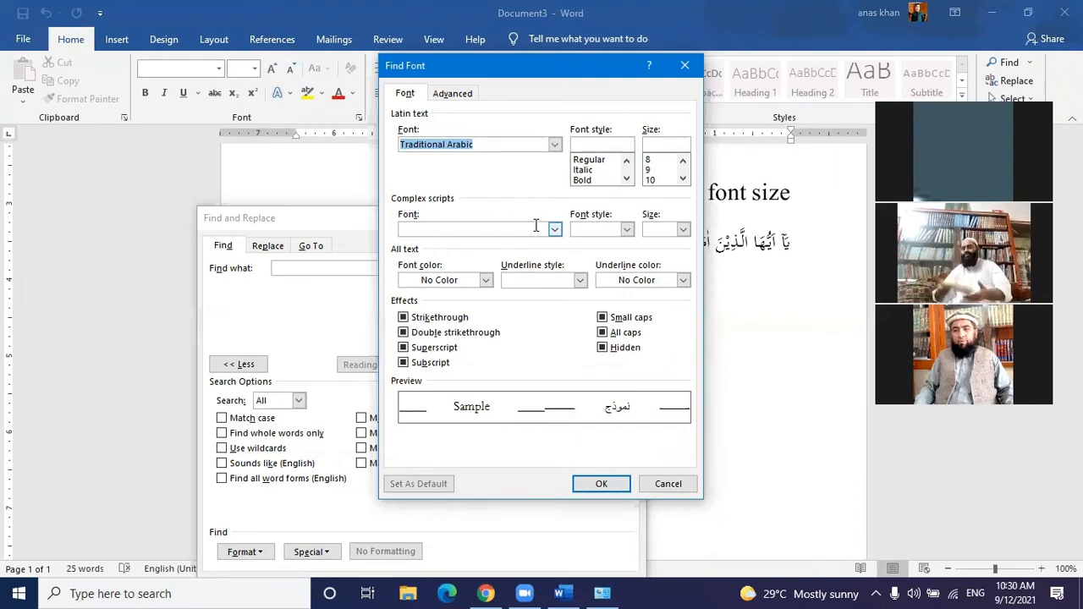
{"action": "left_click", "coordinate": [536, 226]}
{"action": "type", "text": "trad"}
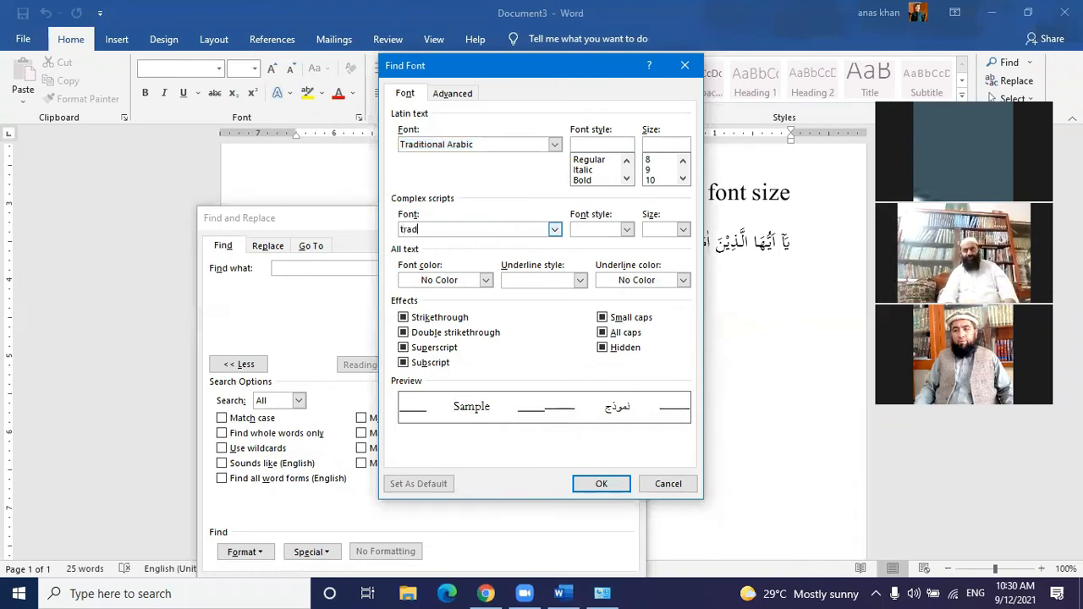
{"action": "left_click", "coordinate": [554, 229]}
{"action": "left_click", "coordinate": [517, 228]}
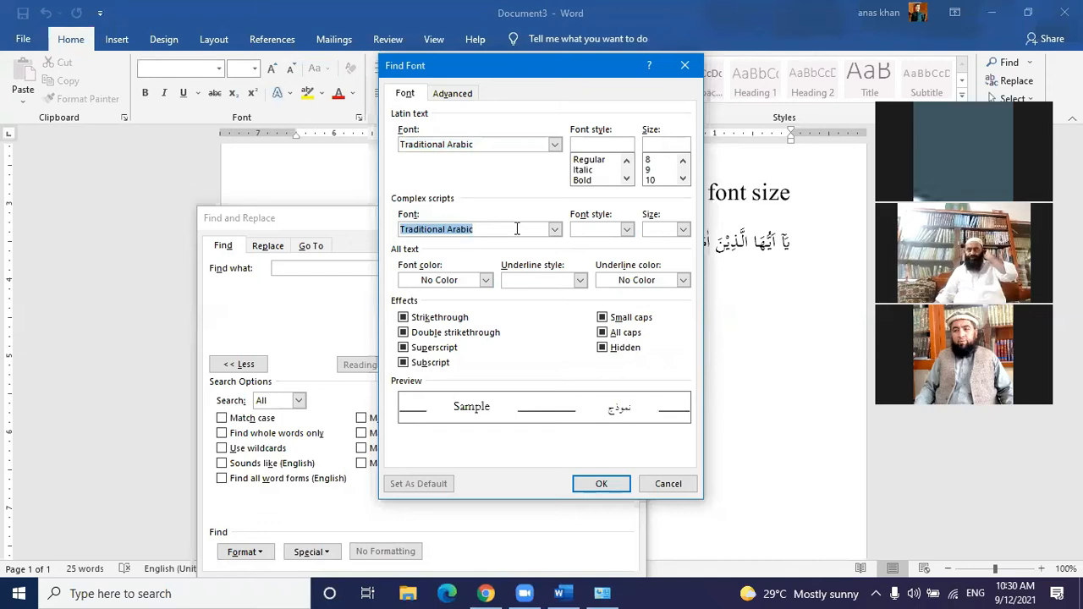
{"action": "left_click", "coordinate": [593, 487]}
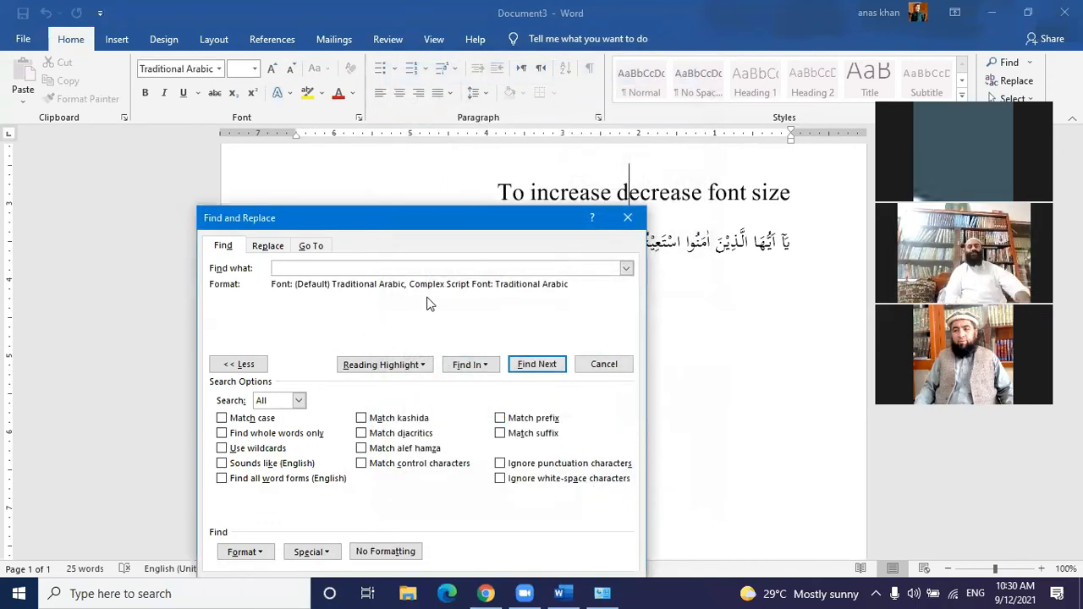
Find the Traditional Arabic verse, then clear the font criterion and close the dialog.
{"action": "left_click_drag", "start_coordinate": [391, 222], "coordinate": [242, 123]}
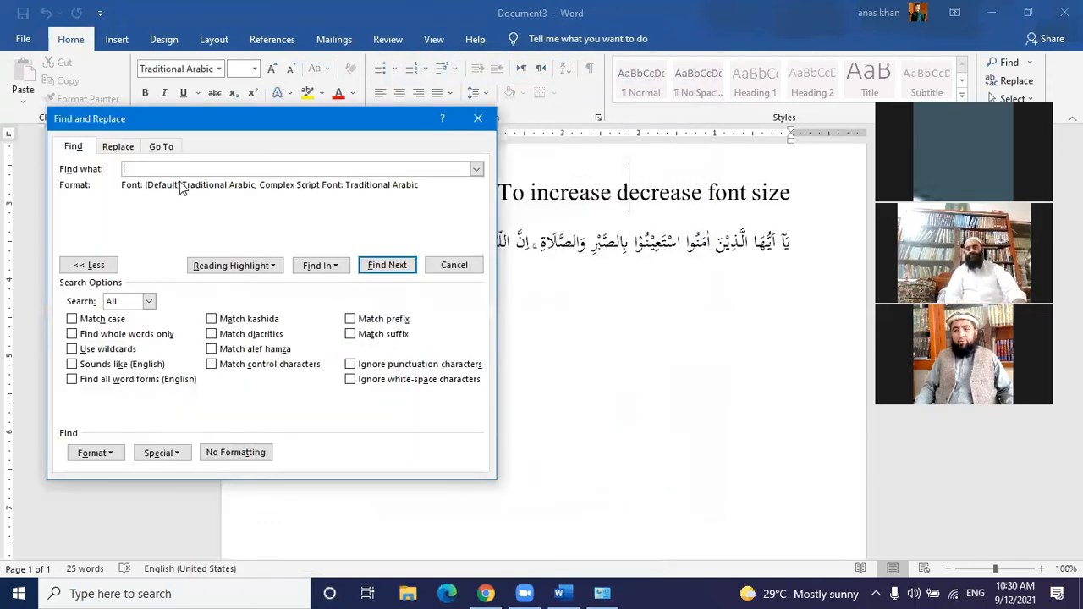
{"action": "left_click", "coordinate": [369, 264]}
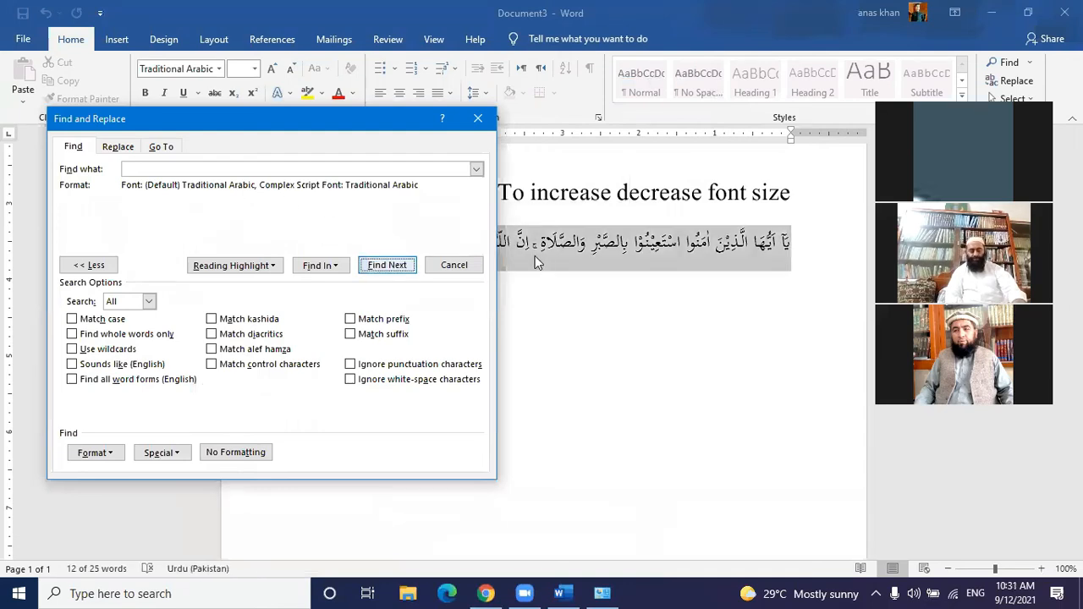
{"action": "left_click_drag", "start_coordinate": [404, 126], "coordinate": [261, 159]}
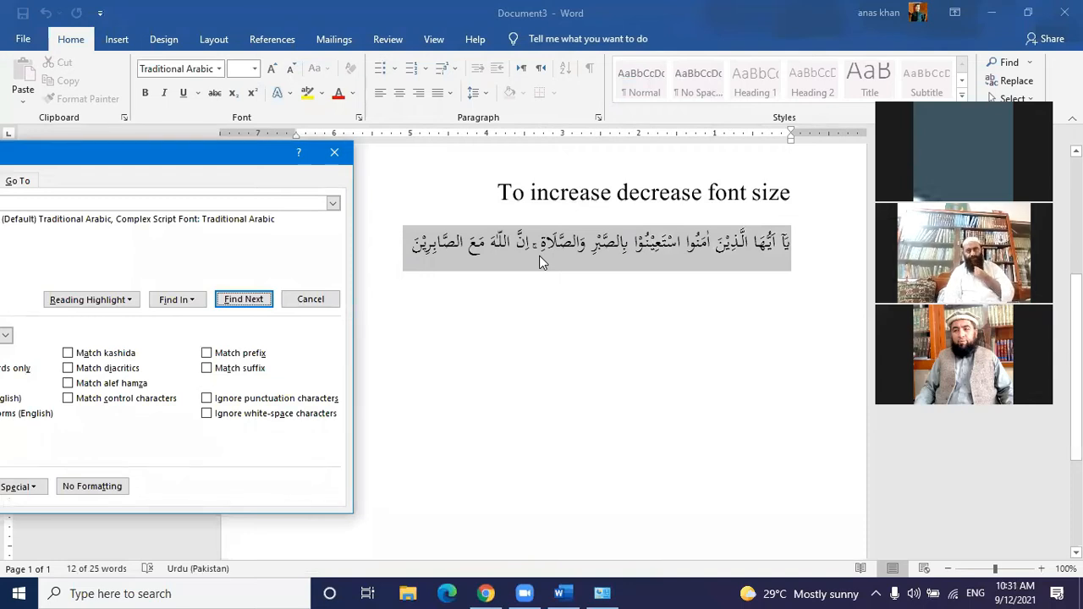
{"action": "left_click_drag", "start_coordinate": [254, 165], "coordinate": [448, 175]}
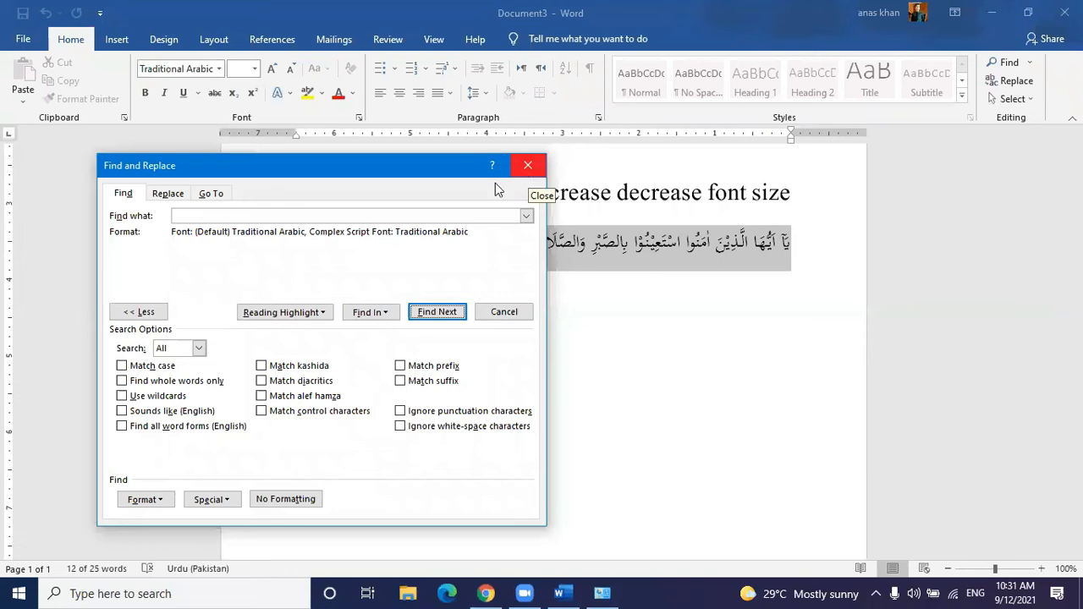
{"action": "left_click", "coordinate": [286, 499]}
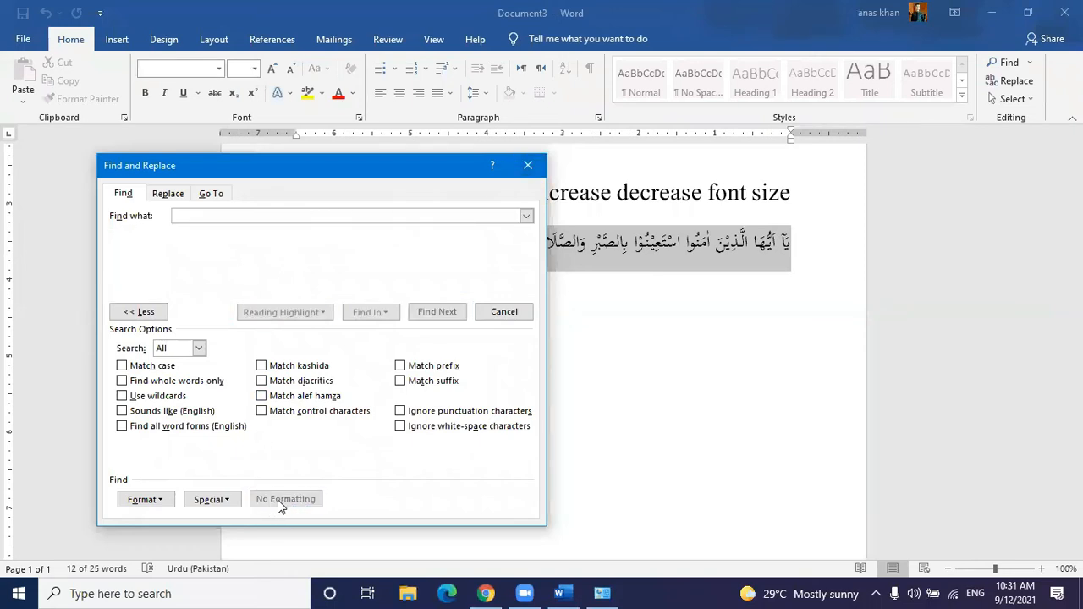
{"action": "left_click", "coordinate": [528, 166]}
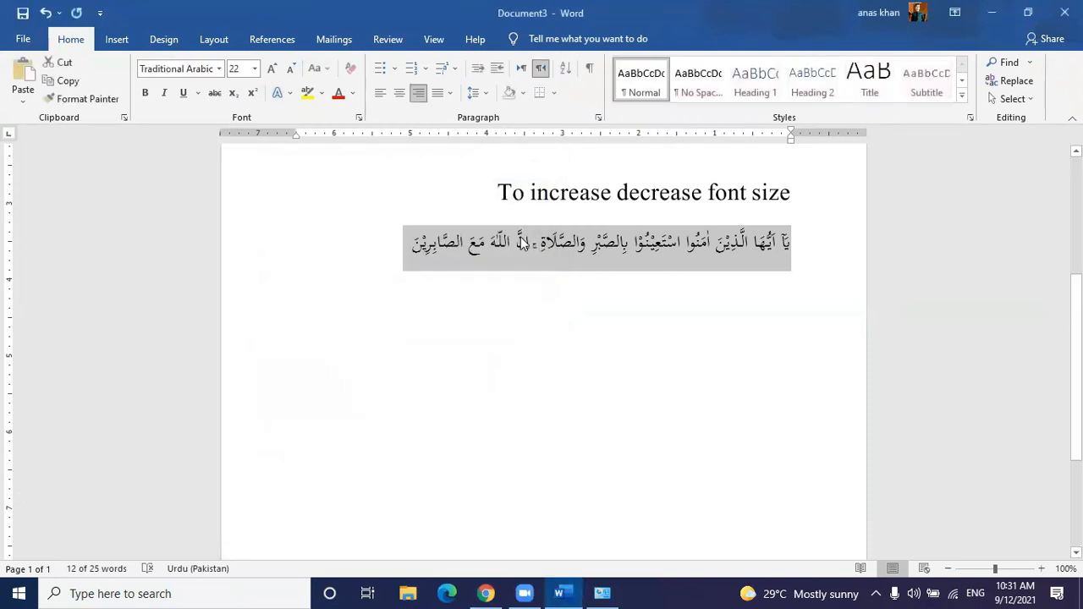
{"action": "left_click", "coordinate": [523, 243]}
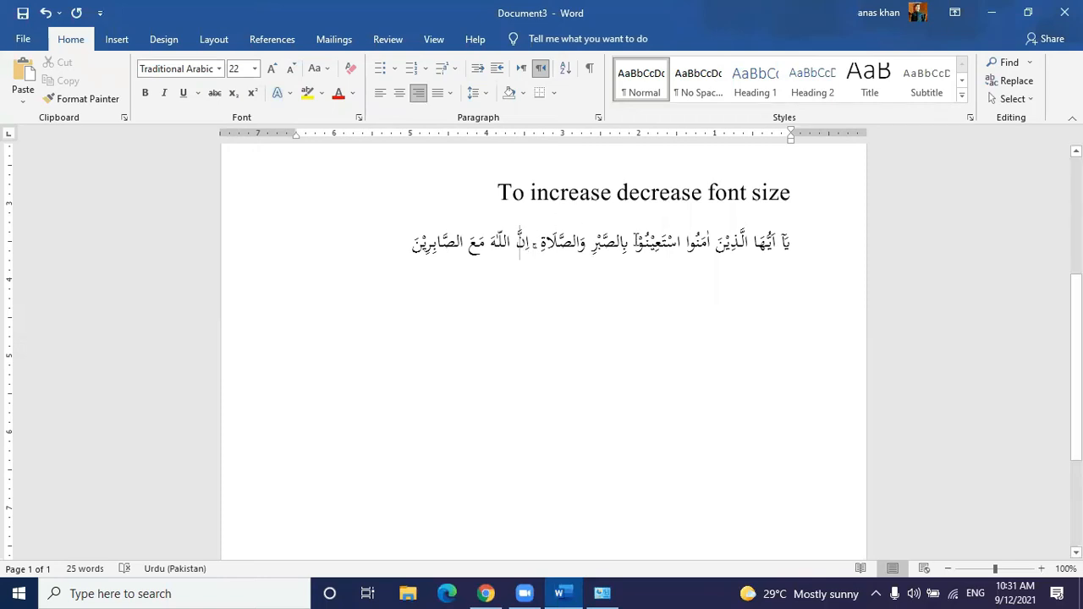
Search for 'increase' in the Navigation pane, then briefly open and close Advanced Find.
{"action": "left_click", "coordinate": [1006, 64]}
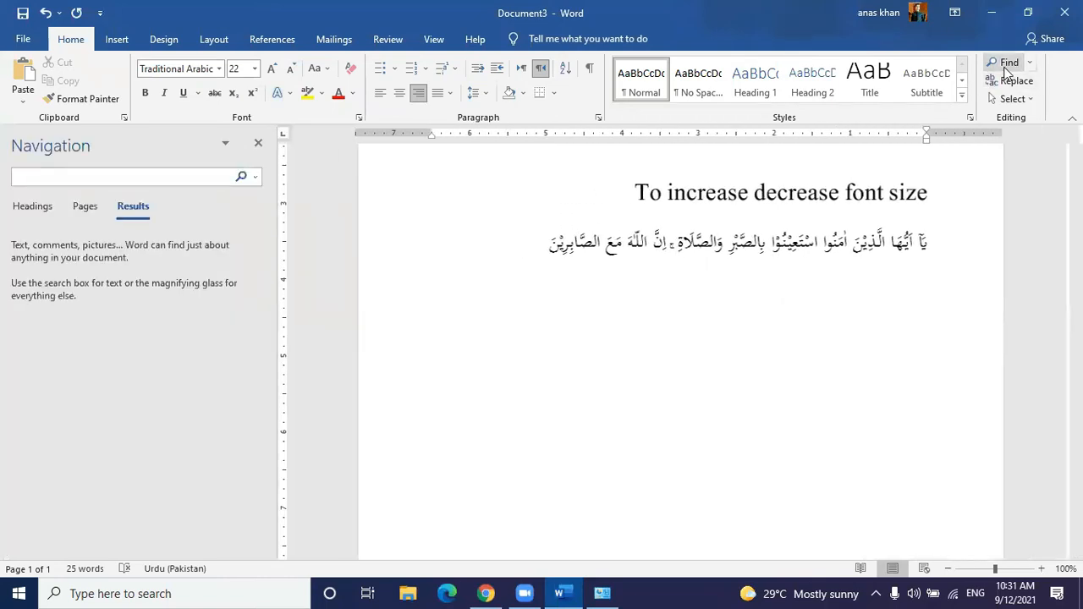
{"action": "type", "text": "increase"}
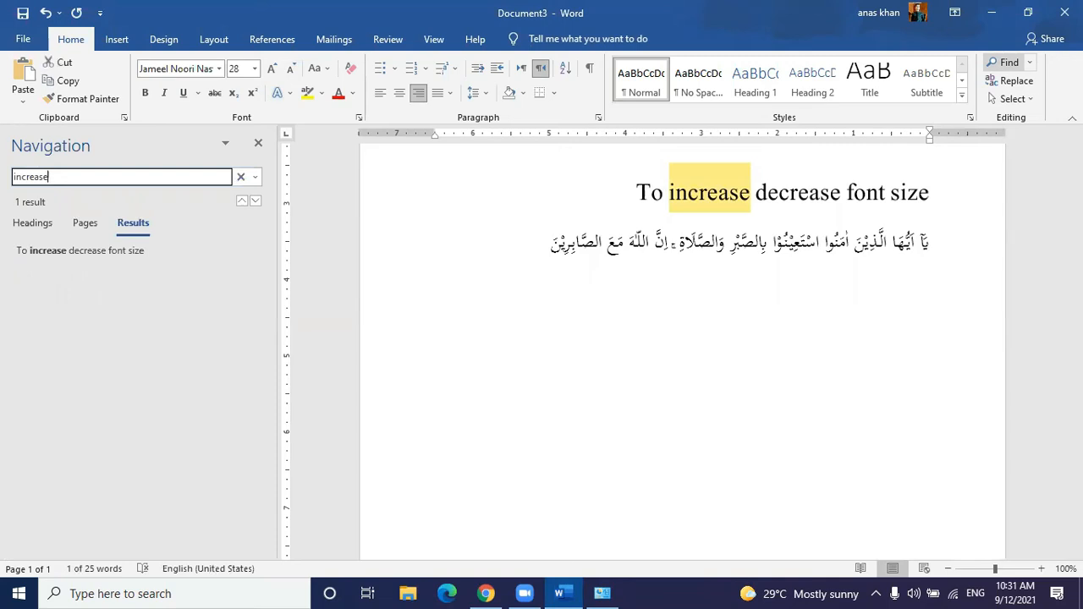
{"action": "left_click", "coordinate": [1028, 62]}
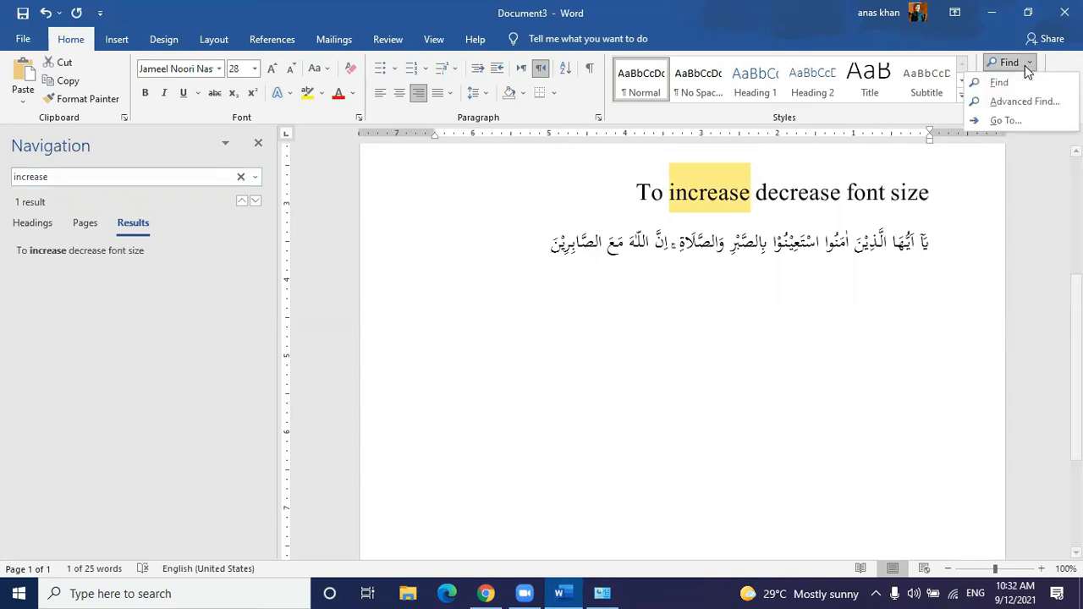
{"action": "left_click", "coordinate": [1026, 101]}
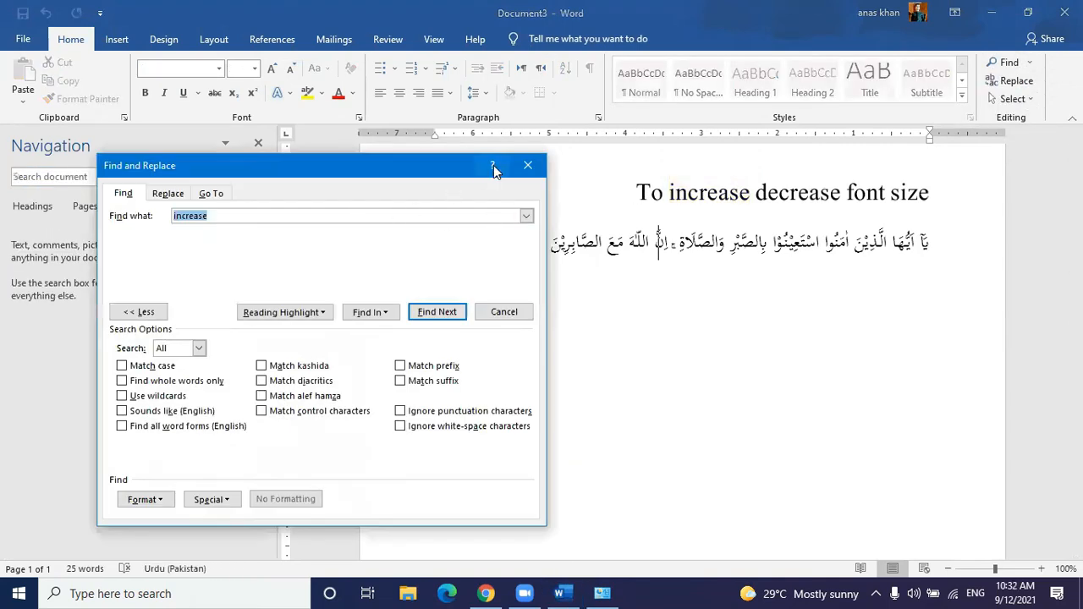
{"action": "left_click", "coordinate": [526, 163]}
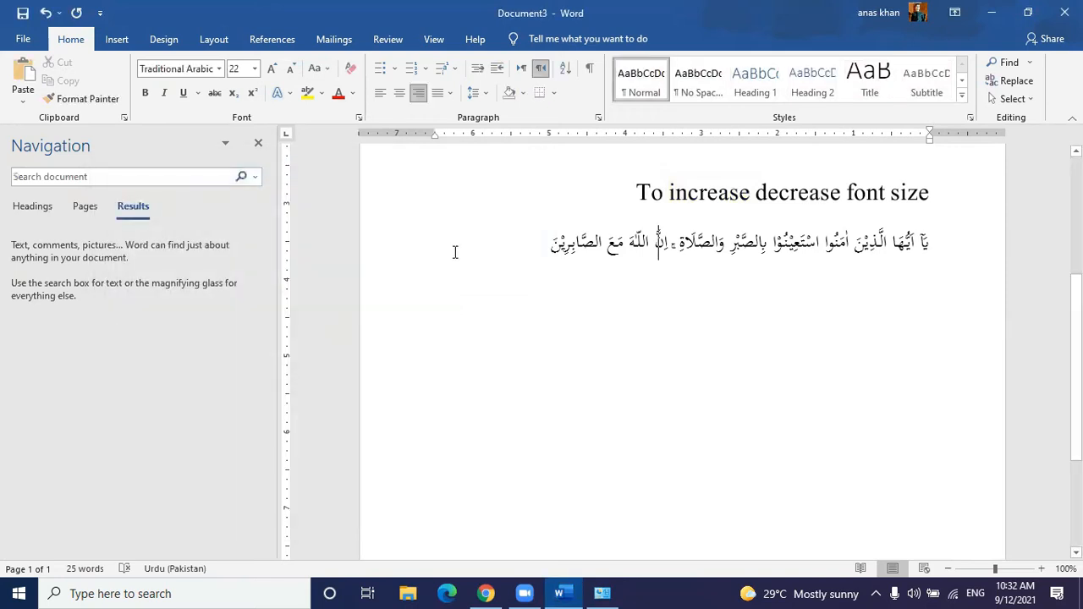
Find 'increase' with Advanced Find, close it, and scroll up to the Ctrl shortcut lines.
{"action": "left_click", "coordinate": [1029, 63]}
{"action": "left_click", "coordinate": [1006, 96]}
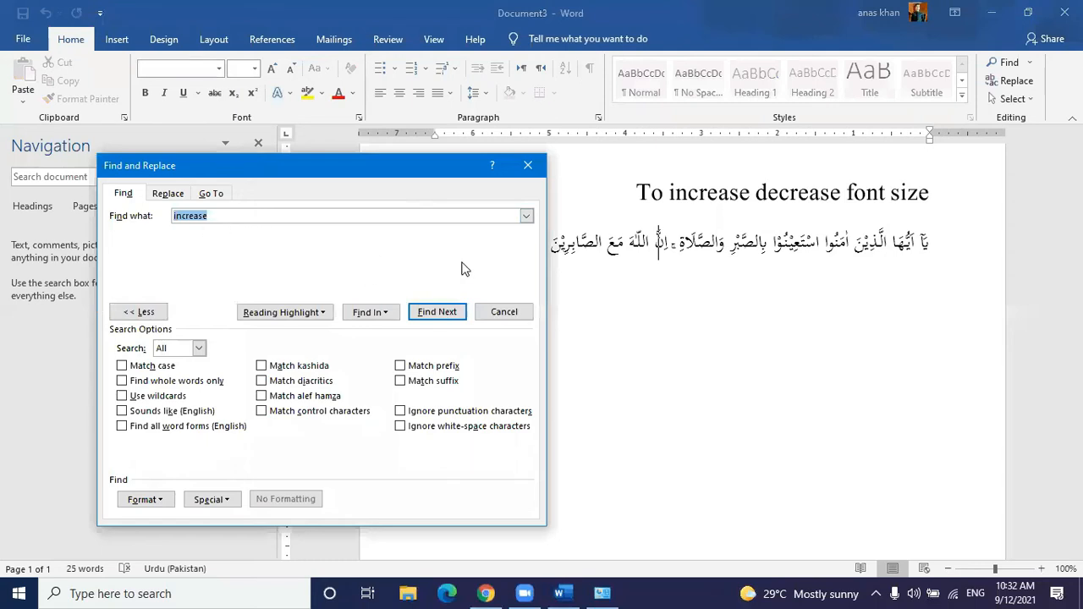
{"action": "left_click", "coordinate": [436, 312]}
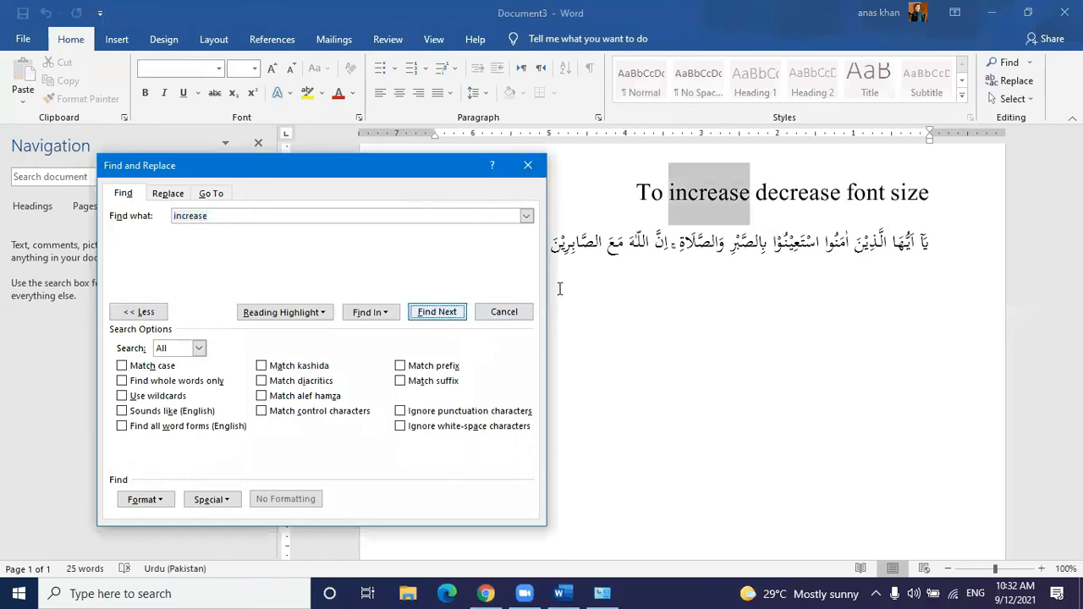
{"action": "left_click", "coordinate": [437, 312]}
{"action": "left_click", "coordinate": [582, 336]}
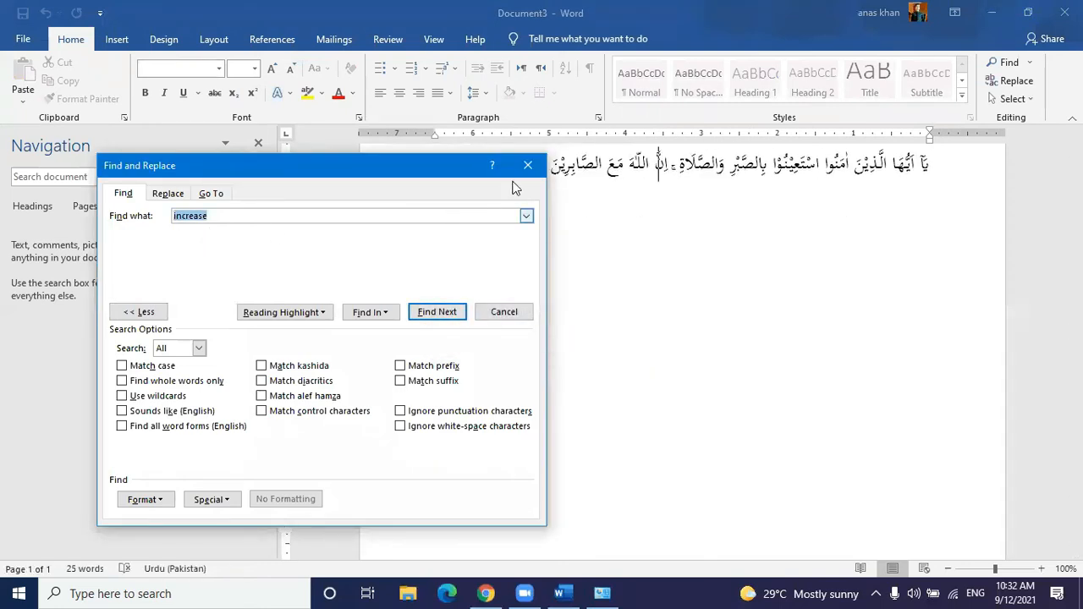
{"action": "left_click", "coordinate": [524, 165]}
{"action": "scroll", "coordinate": [891, 336], "scroll_direction": "up", "scroll_amount": 5}
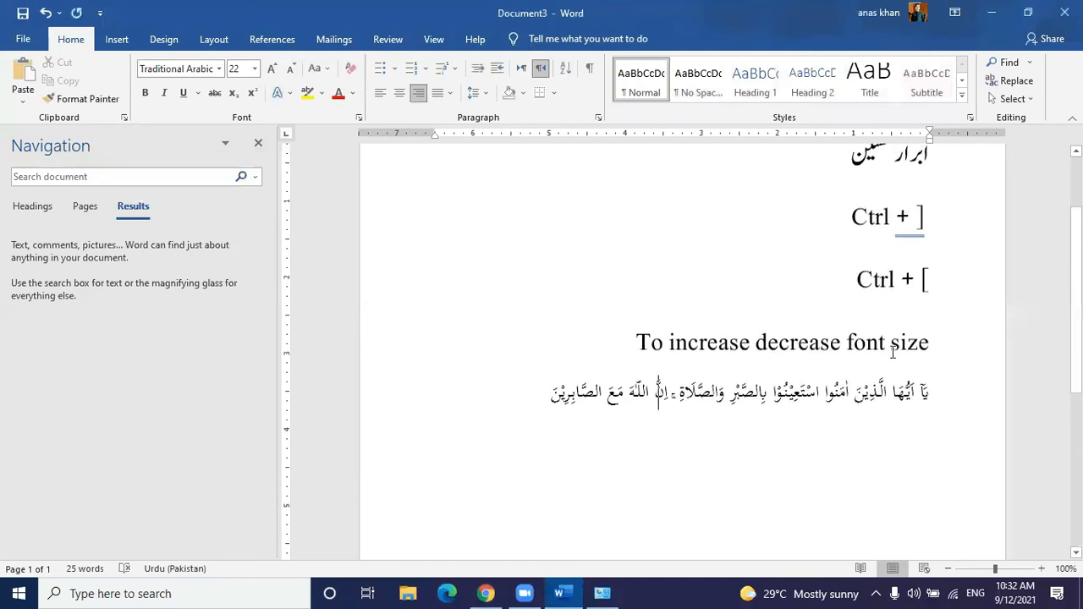
{"action": "scroll", "coordinate": [890, 336], "scroll_direction": "up", "scroll_amount": 2}
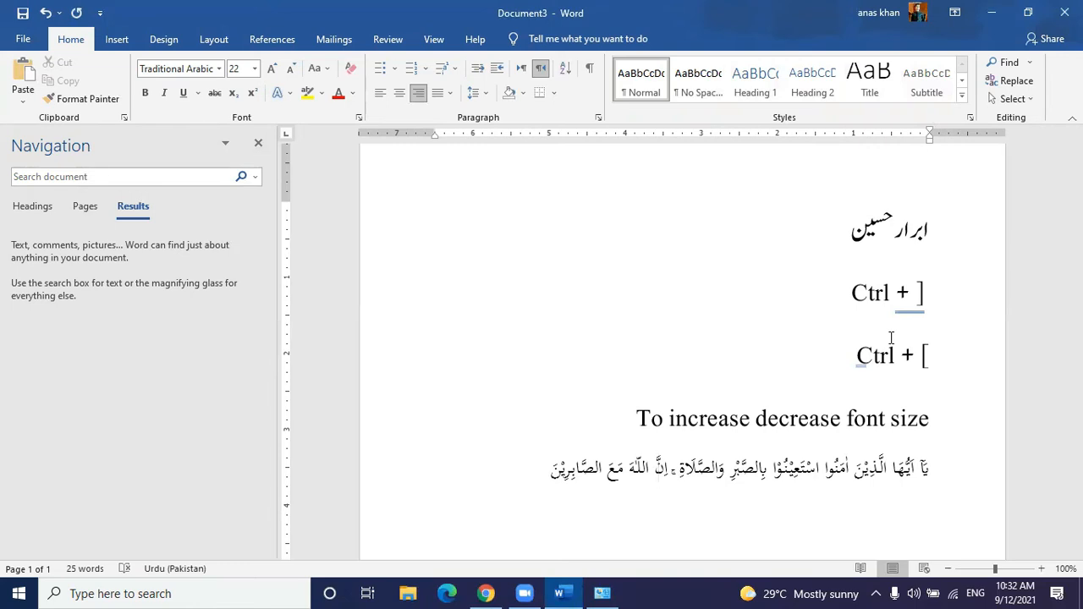
{"action": "left_click", "coordinate": [1029, 64]}
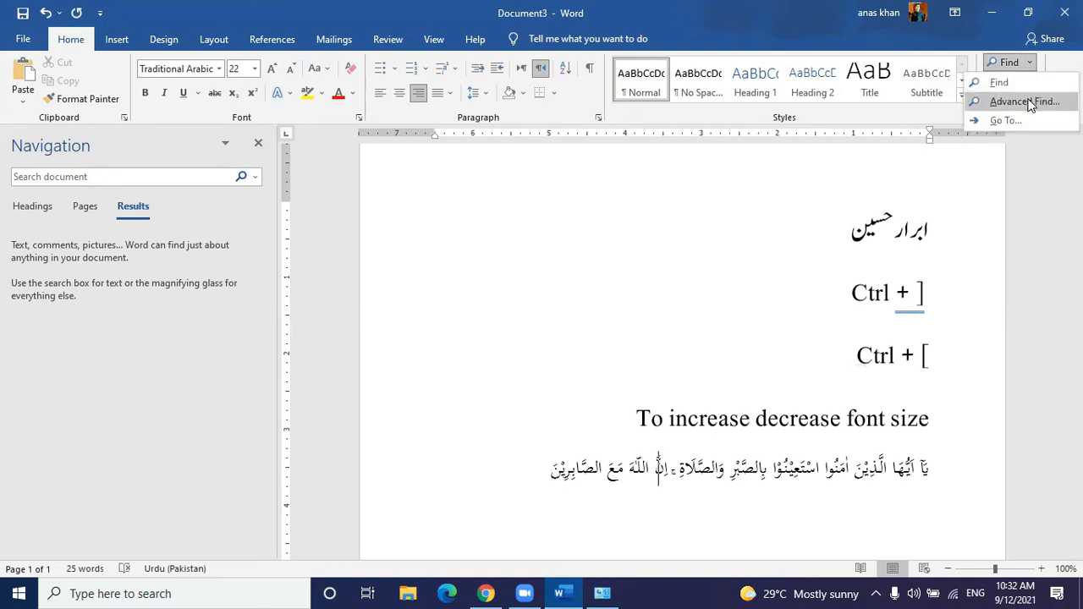
Set the Advanced Find font criterion to 14 pt and find the Urdu name.
{"action": "left_click", "coordinate": [1025, 102]}
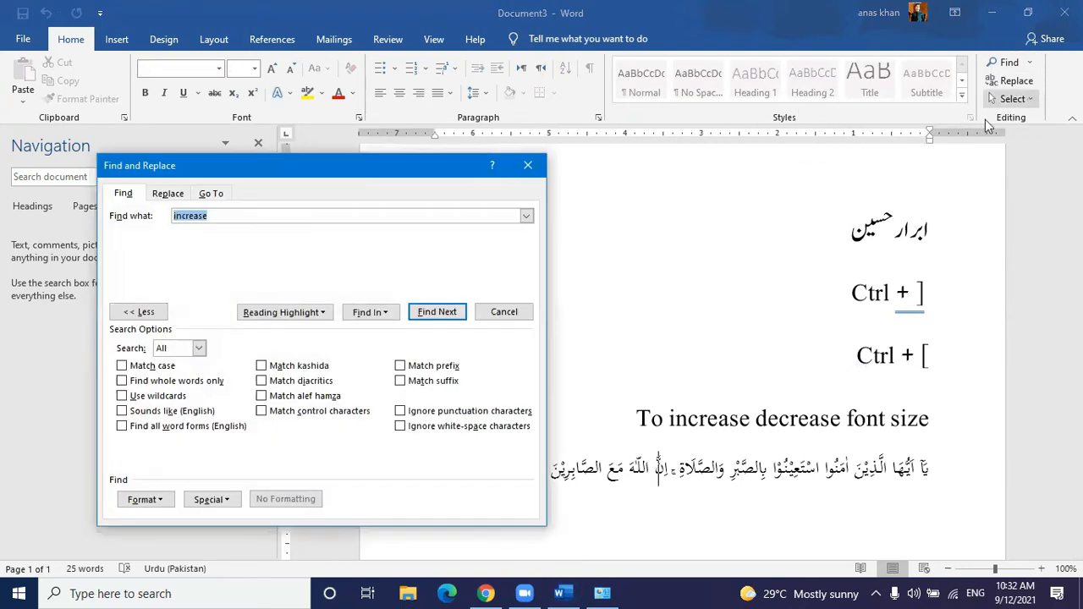
{"action": "left_click_drag", "start_coordinate": [352, 167], "coordinate": [515, 156]}
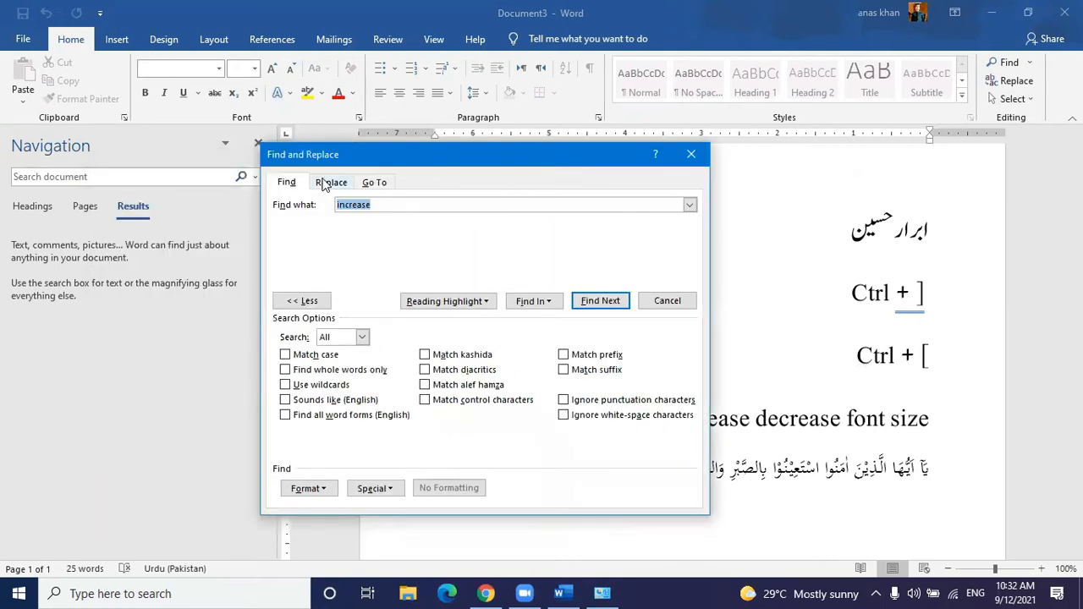
{"action": "left_click", "coordinate": [287, 182]}
{"action": "left_click", "coordinate": [329, 489]}
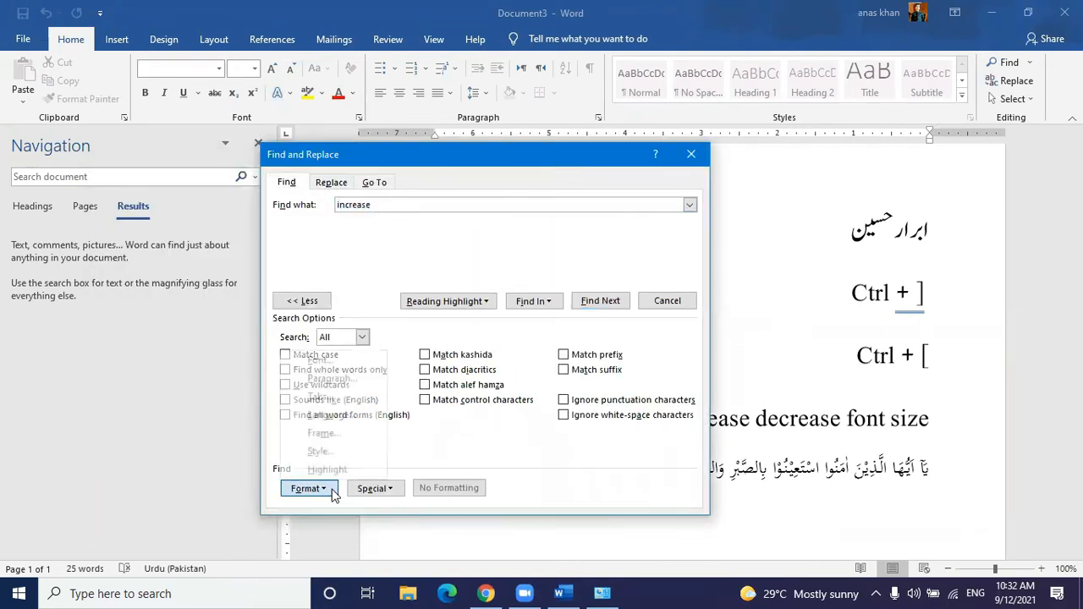
{"action": "left_click", "coordinate": [315, 359]}
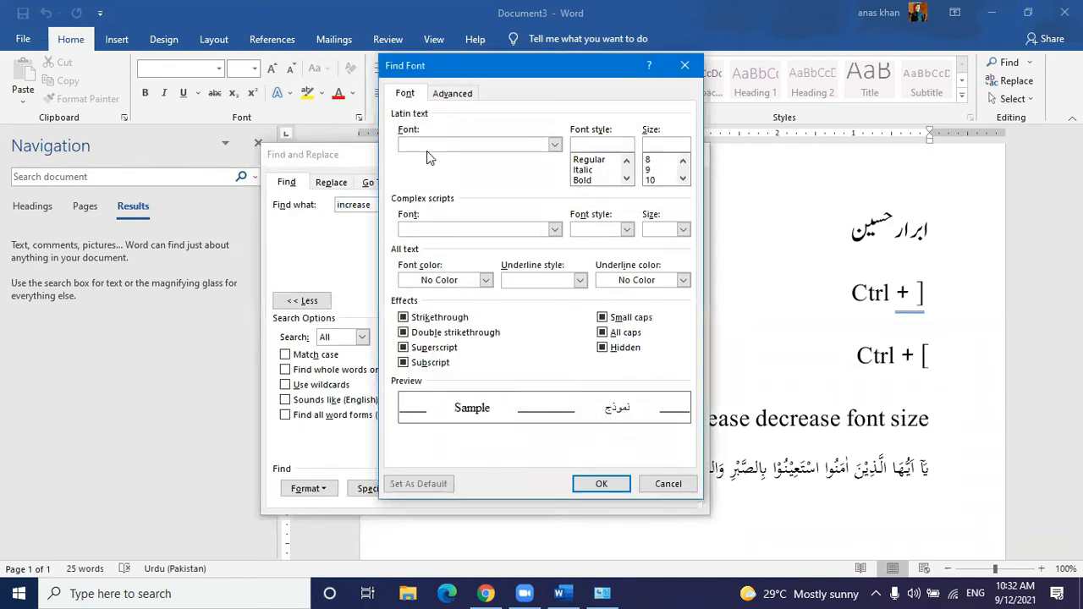
{"action": "left_click", "coordinate": [682, 178]}
{"action": "left_click", "coordinate": [682, 179]}
{"action": "left_click", "coordinate": [681, 179]}
{"action": "left_click", "coordinate": [682, 179]}
{"action": "left_click", "coordinate": [651, 171]}
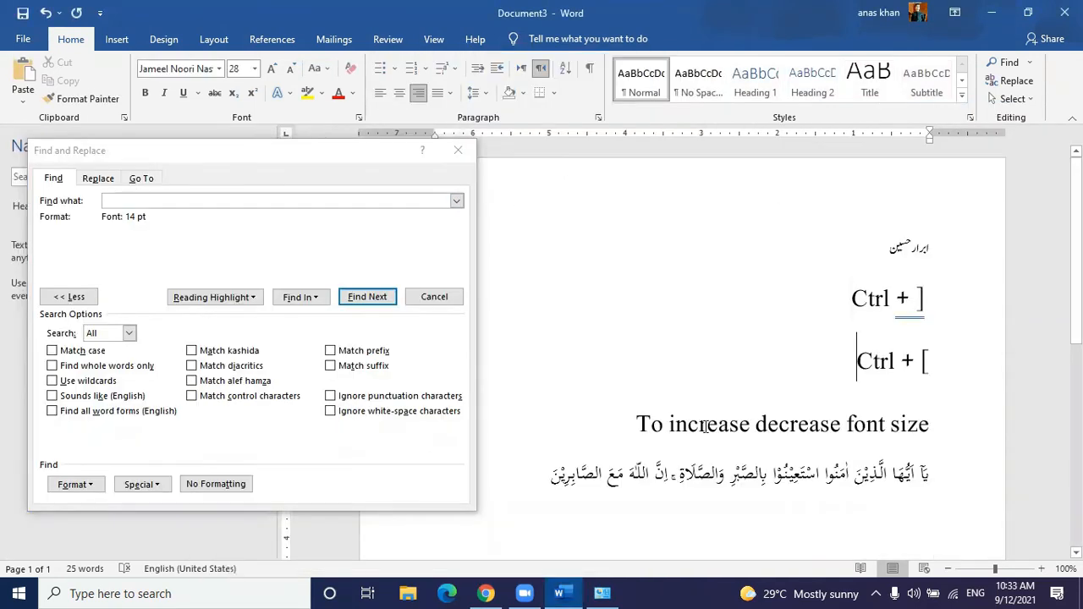
{"action": "left_click", "coordinate": [700, 425]}
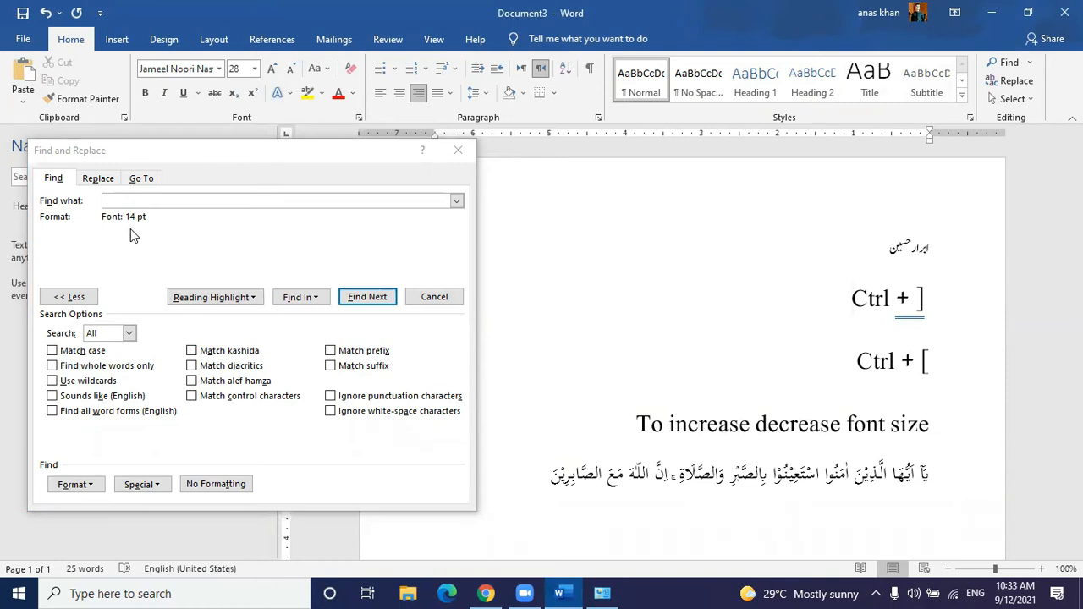
{"action": "left_click", "coordinate": [358, 306]}
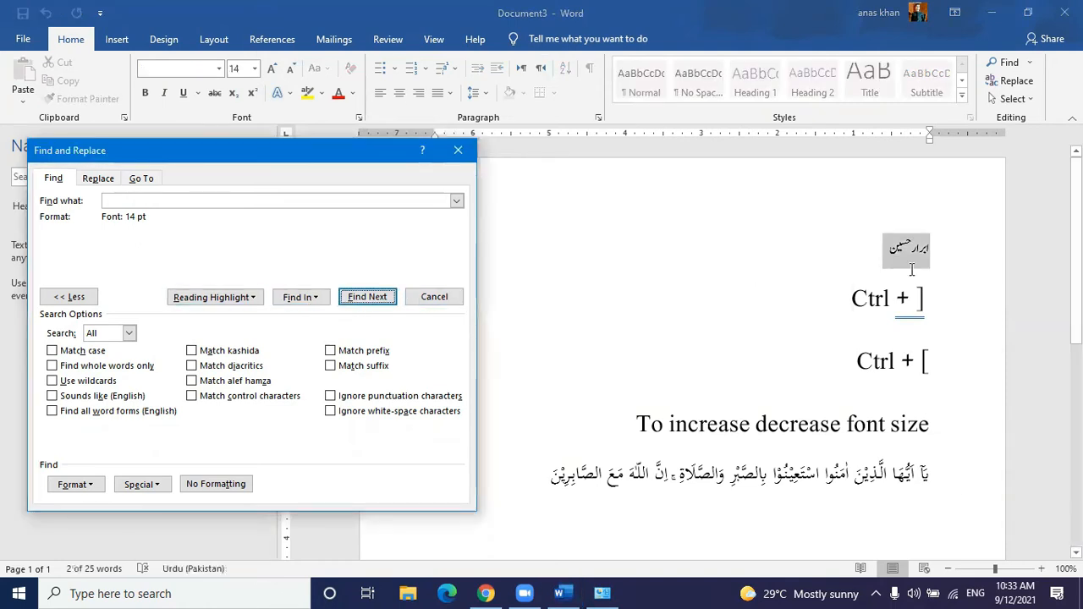
Replace the 14 pt search criterion with a 28 pt font size.
{"action": "left_click", "coordinate": [241, 481]}
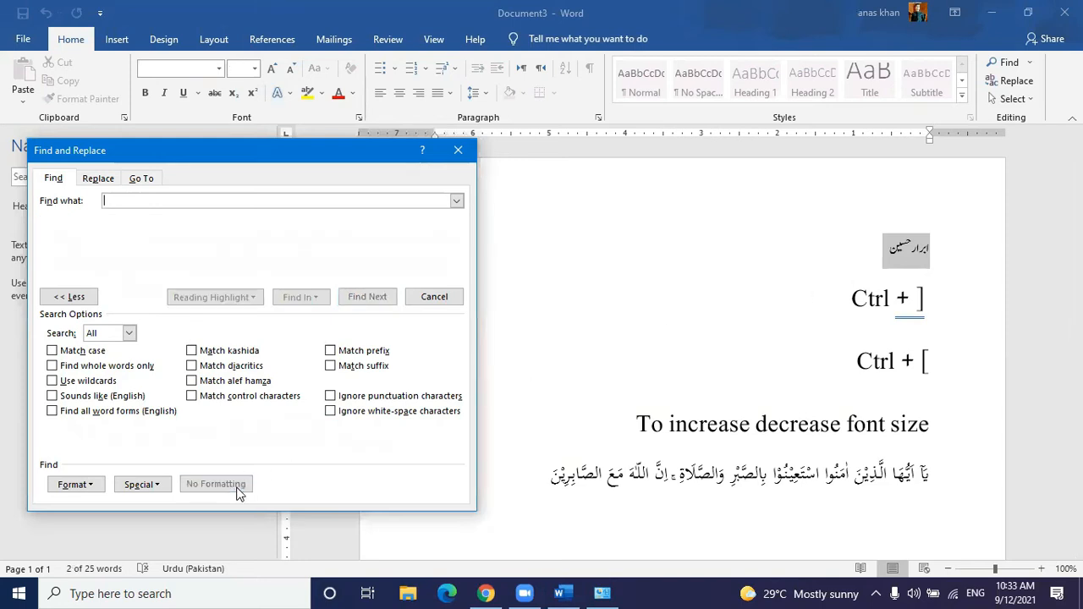
{"action": "left_click", "coordinate": [84, 487]}
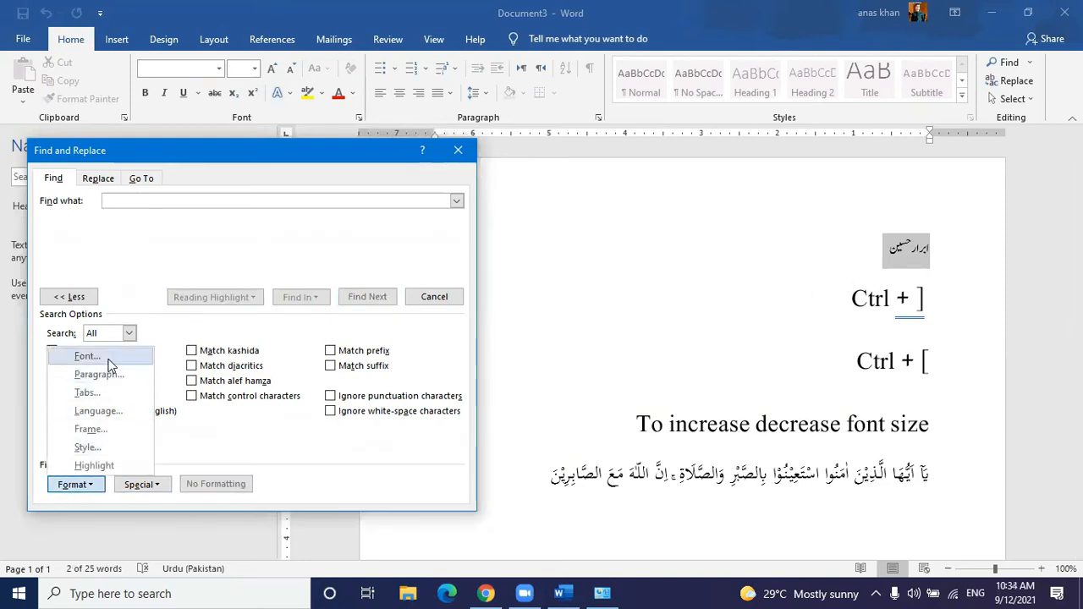
{"action": "left_click", "coordinate": [76, 355]}
{"action": "left_click", "coordinate": [682, 179]}
{"action": "left_click", "coordinate": [682, 178]}
{"action": "left_click", "coordinate": [683, 178]}
{"action": "left_click", "coordinate": [682, 178]}
{"action": "left_click", "coordinate": [683, 179]}
{"action": "left_click", "coordinate": [683, 178]}
{"action": "left_click", "coordinate": [682, 178]}
{"action": "left_click", "coordinate": [683, 179]}
{"action": "left_click", "coordinate": [661, 180]}
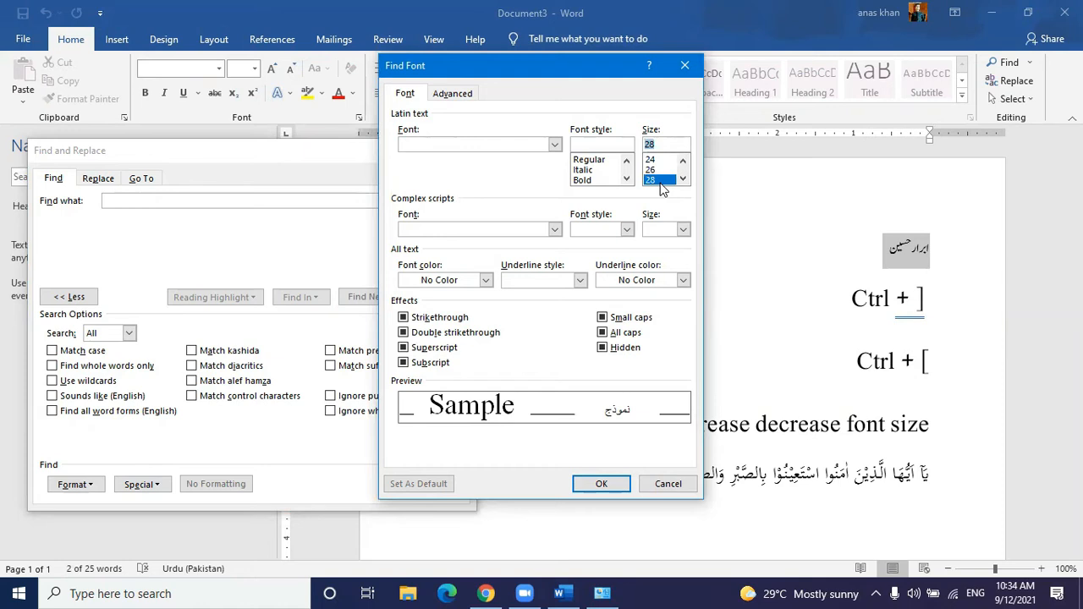
{"action": "left_click", "coordinate": [600, 483]}
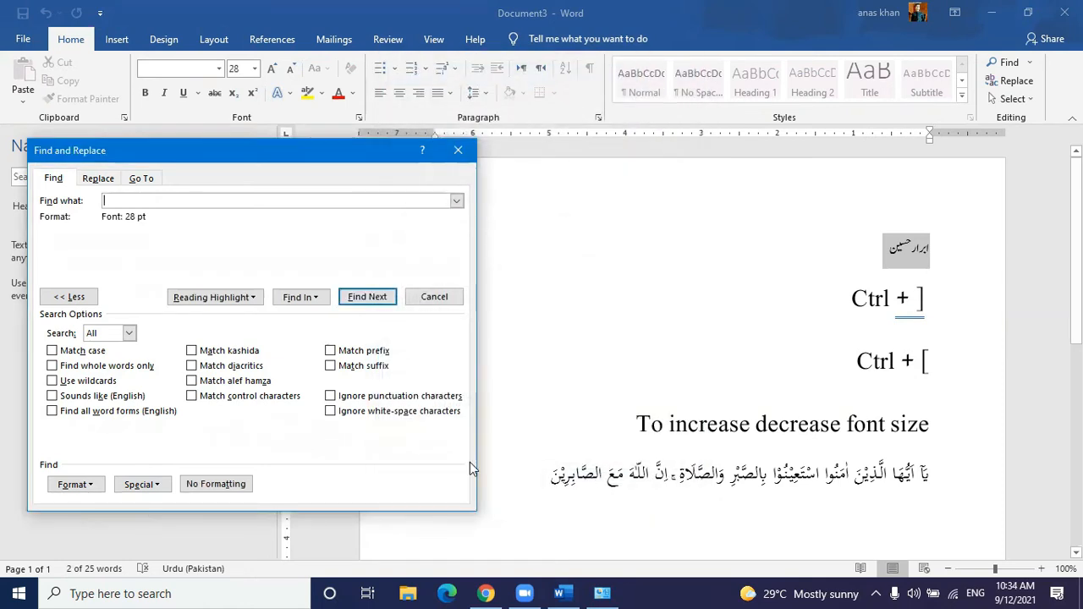
Step through each 28 pt line with Find Next and dismiss the finished message.
{"action": "left_click", "coordinate": [367, 297]}
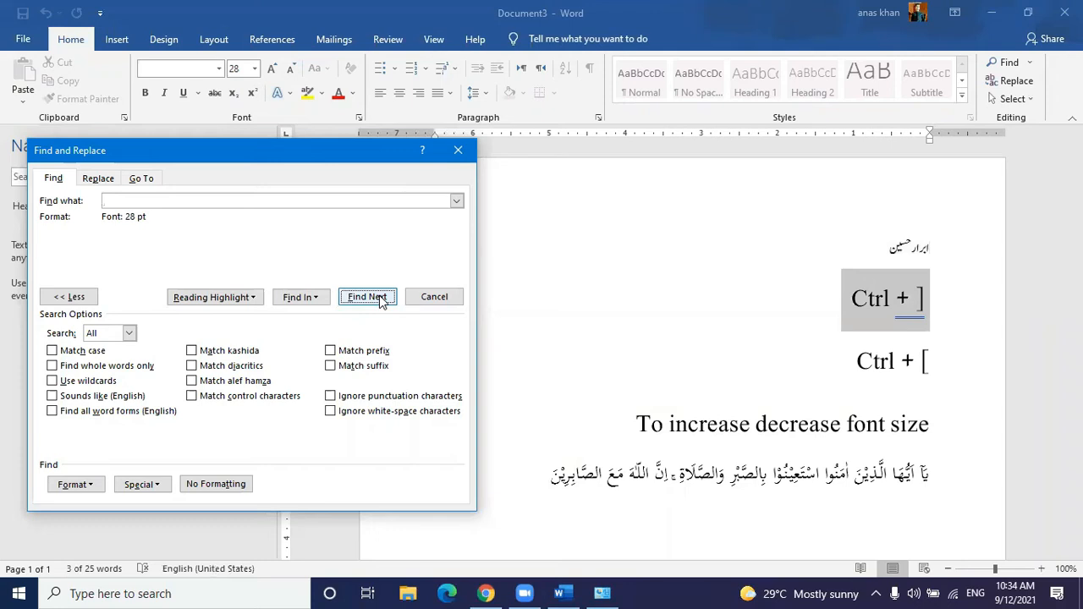
{"action": "left_click", "coordinate": [367, 297]}
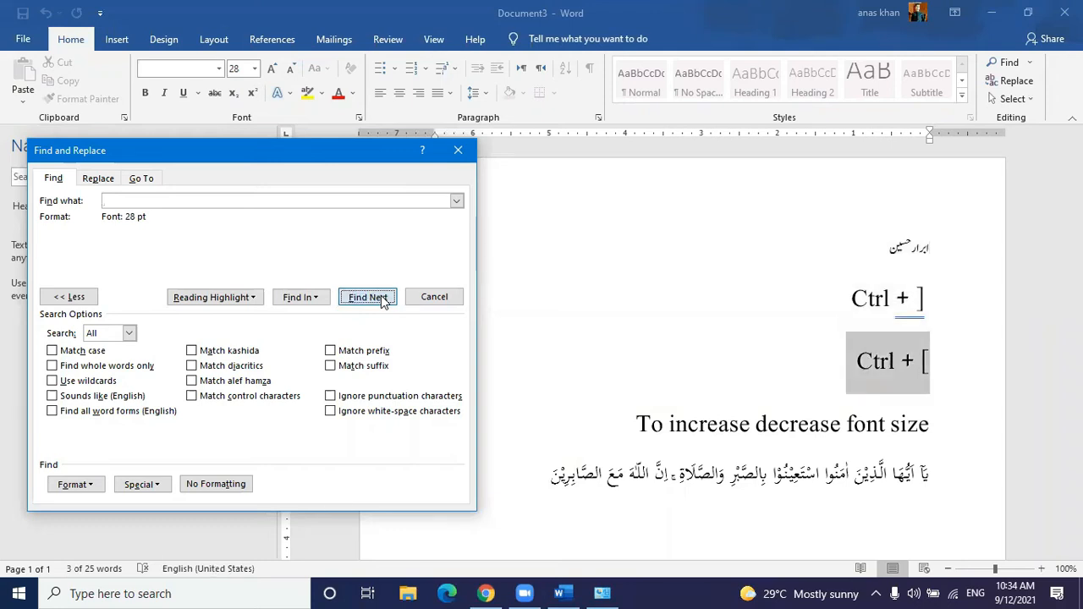
{"action": "left_click", "coordinate": [367, 297]}
{"action": "left_click", "coordinate": [382, 302]}
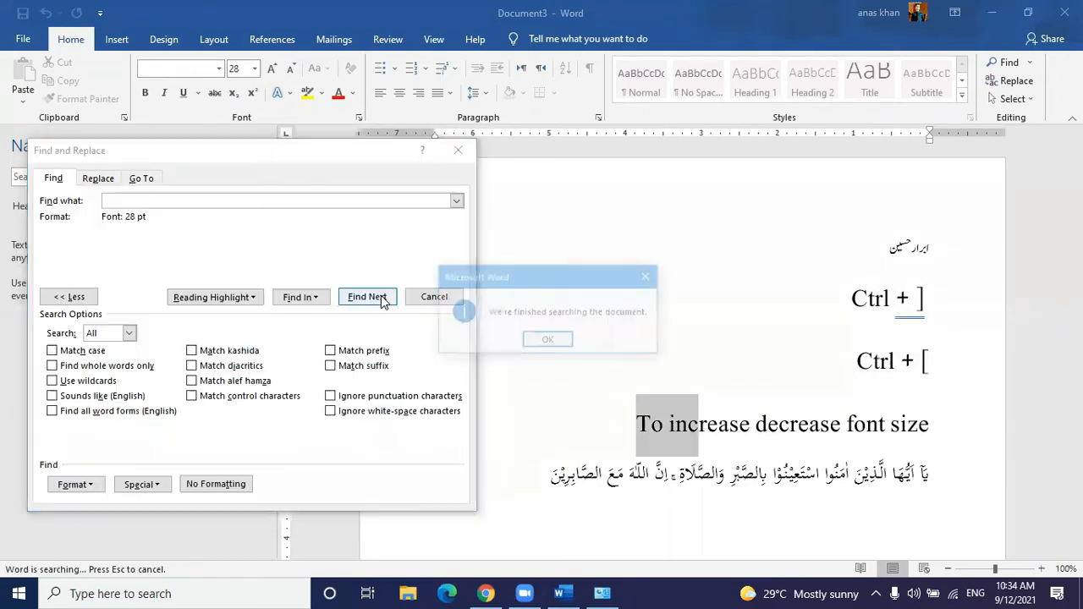
{"action": "left_click", "coordinate": [560, 341]}
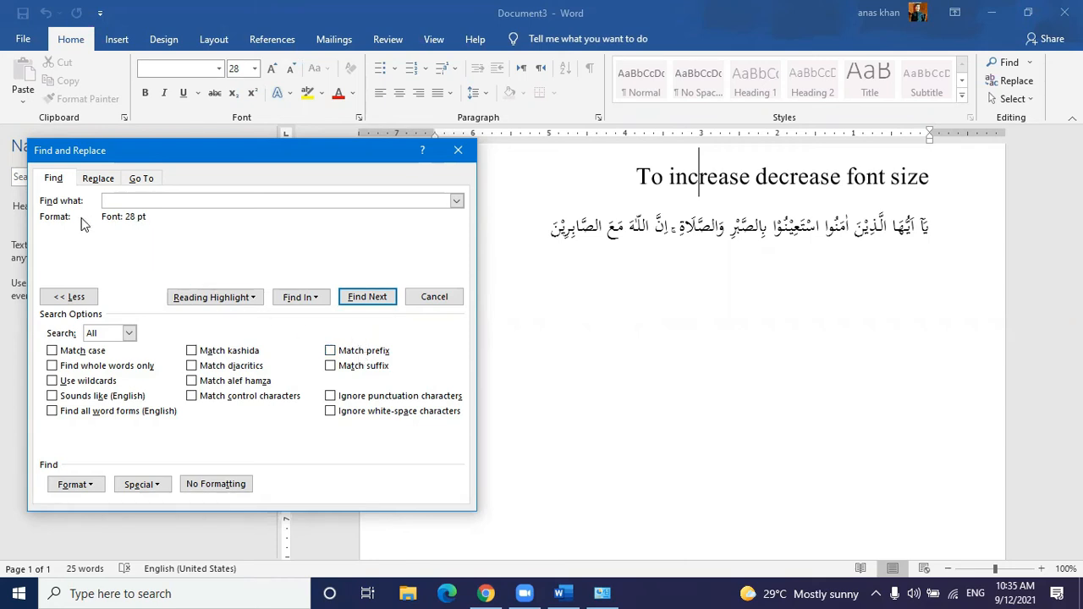
Switch Find and Replace to the Replace tab, clicking into Replace with and Find what.
{"action": "left_click", "coordinate": [103, 181]}
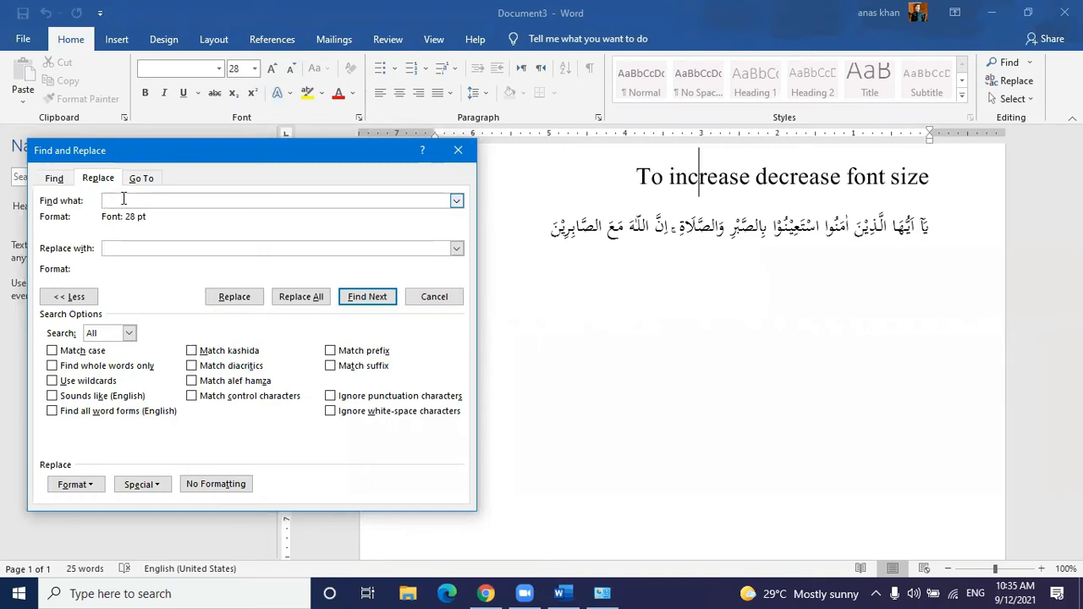
{"action": "left_click", "coordinate": [124, 247]}
{"action": "left_click", "coordinate": [126, 199]}
Clear the 28 pt criterion, close Find and Replace and the Navigation pane.
{"action": "left_click", "coordinate": [235, 484]}
{"action": "left_click", "coordinate": [458, 149]}
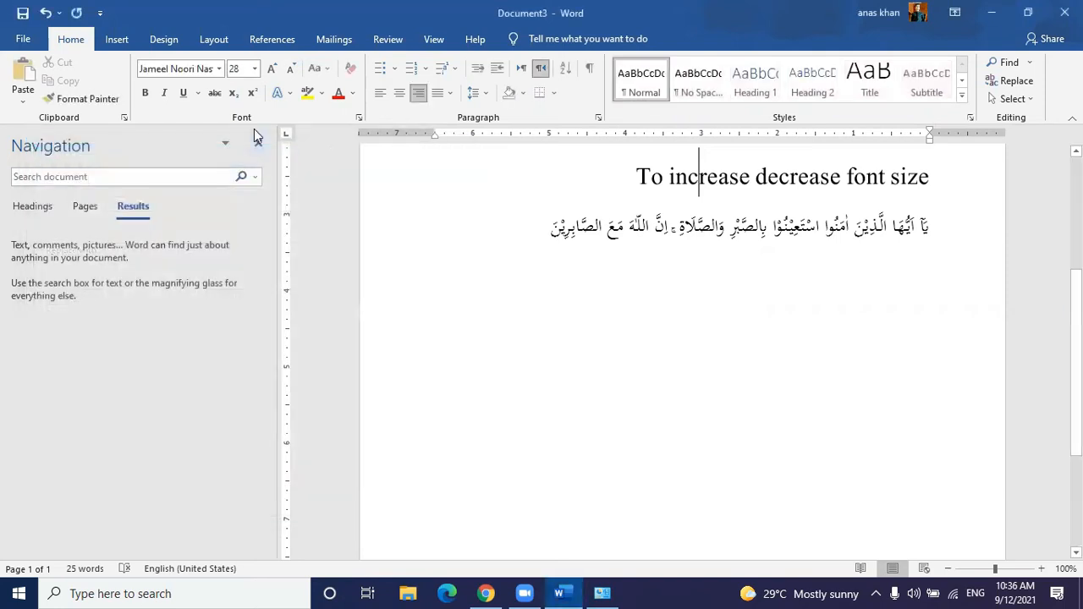
{"action": "left_click", "coordinate": [218, 69]}
{"action": "left_click", "coordinate": [218, 69]}
{"action": "left_click", "coordinate": [254, 68]}
{"action": "left_click", "coordinate": [256, 69]}
{"action": "left_click", "coordinate": [254, 138]}
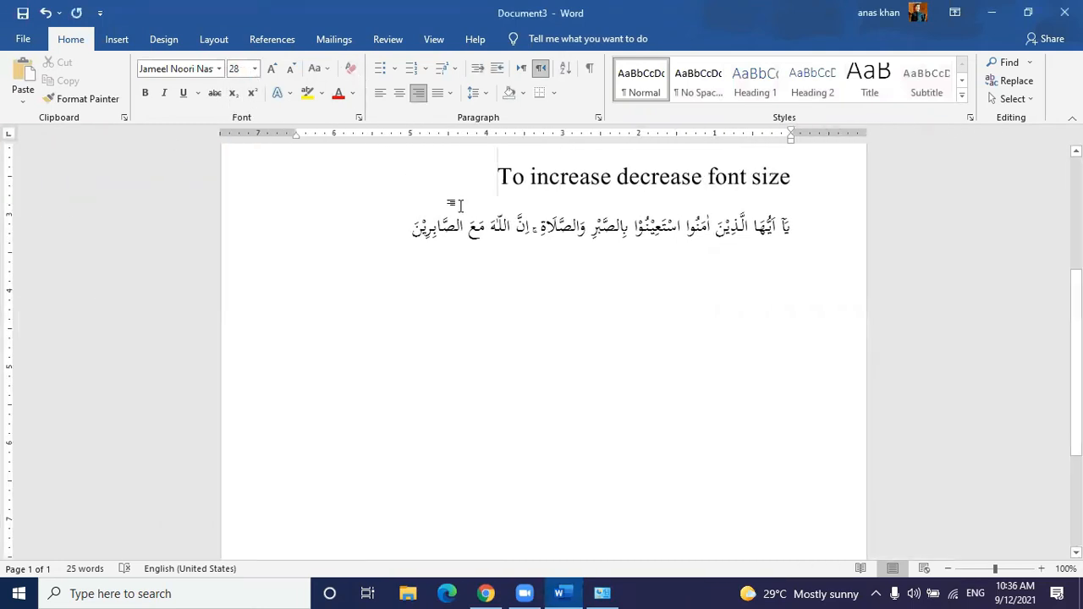
Clear all formatting from the font-size heading, the Urdu name and both Ctrl lines.
{"action": "mouse_move", "coordinate": [490, 176]}
{"action": "left_mouse_down"}
{"action": "mouse_move", "coordinate": [728, 192]}
{"action": "mouse_move", "coordinate": [471, 171]}
{"action": "mouse_move", "coordinate": [500, 177]}
{"action": "left_mouse_up"}
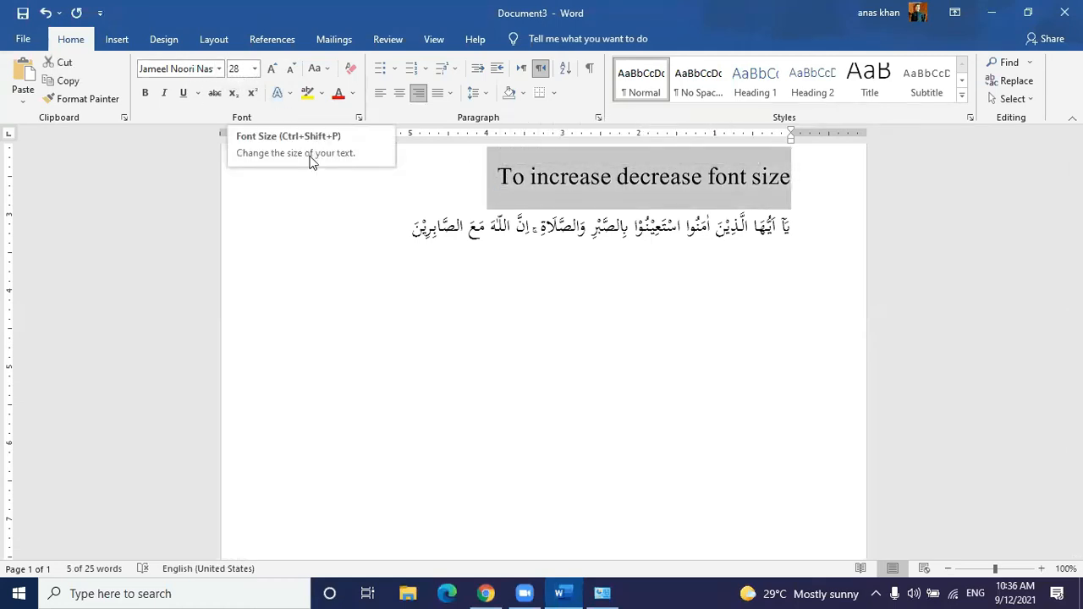
{"action": "left_click", "coordinate": [351, 71]}
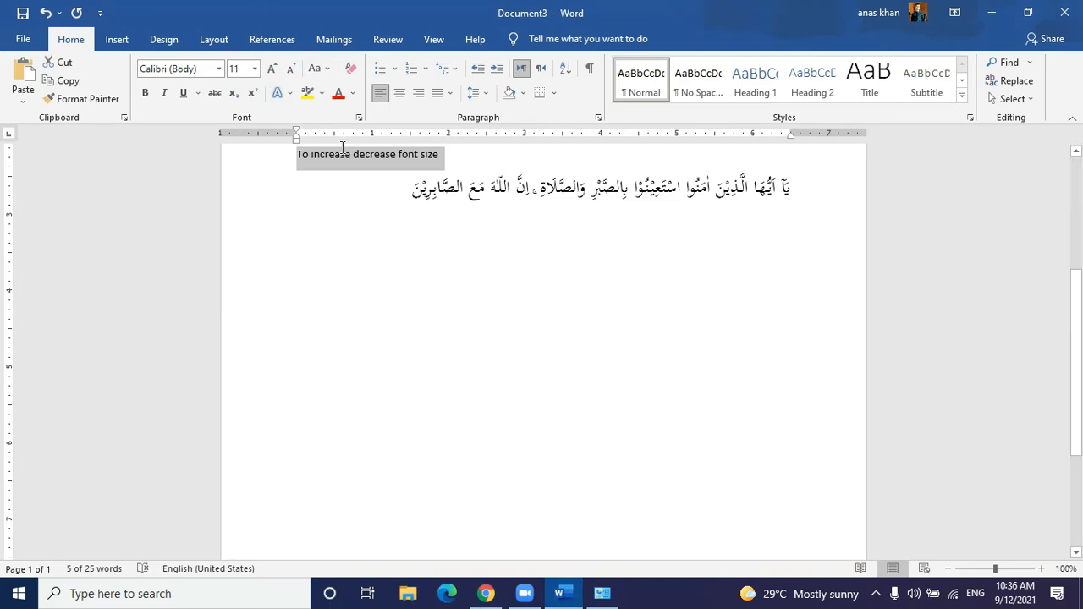
{"action": "scroll", "coordinate": [356, 201], "scroll_direction": "up", "scroll_amount": 2}
{"action": "scroll", "coordinate": [356, 202], "scroll_direction": "up", "scroll_amount": 2}
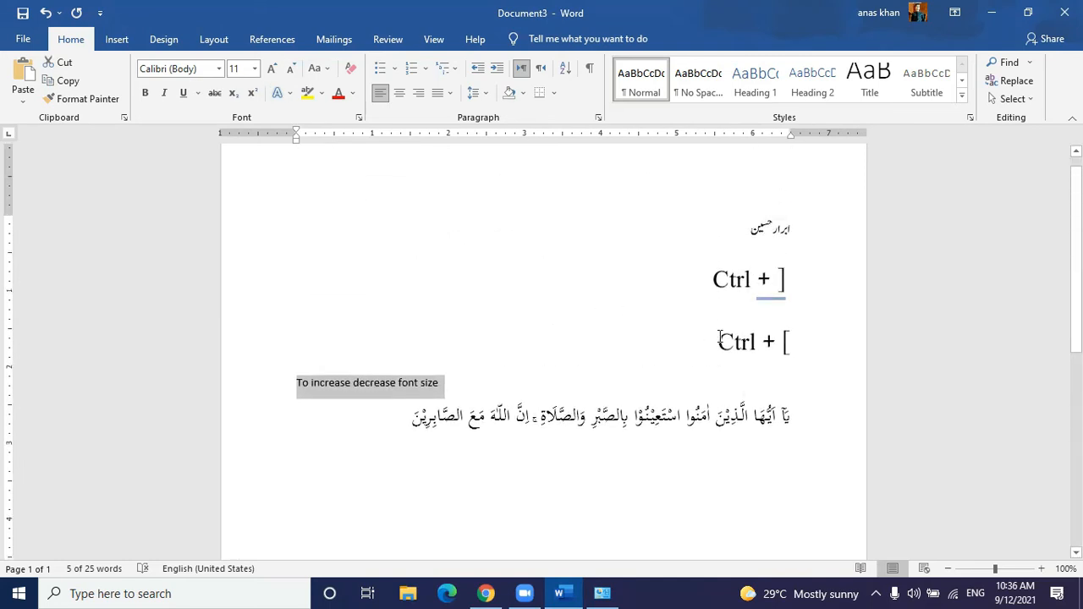
{"action": "left_click_drag", "start_coordinate": [795, 346], "coordinate": [828, 231]}
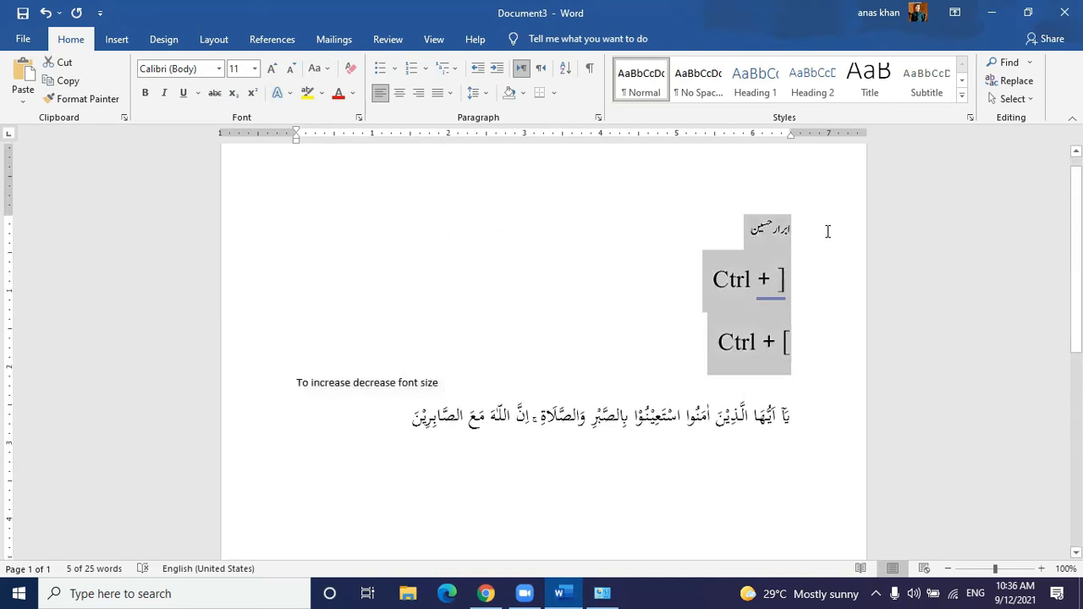
{"action": "left_click", "coordinate": [351, 68]}
{"action": "left_click", "coordinate": [324, 272]}
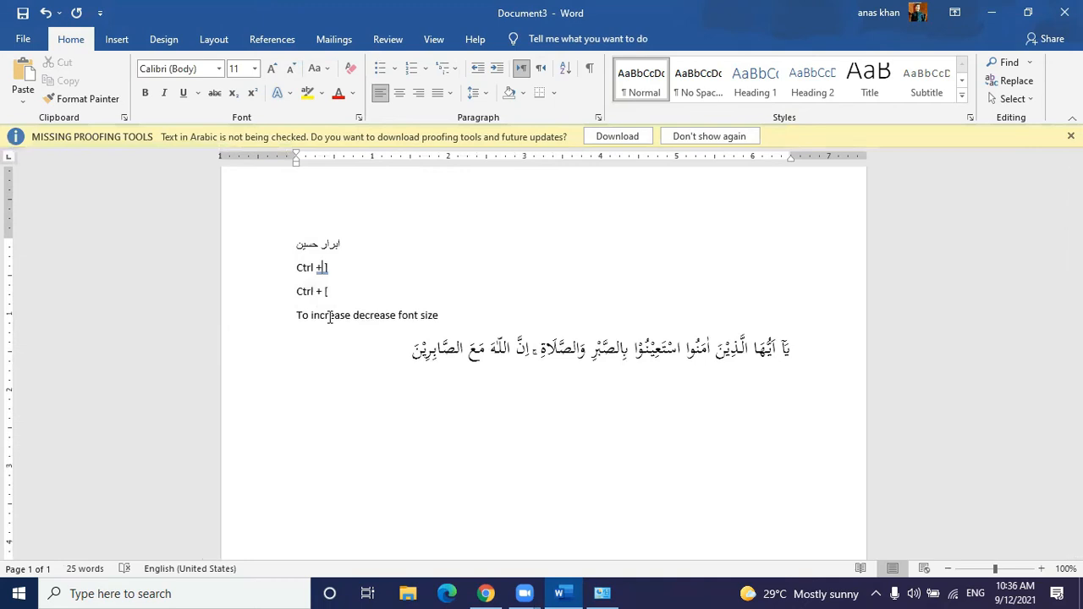
Select and delete all of Document3's text, then open the File backstage Home page.
{"action": "left_click", "coordinate": [623, 359]}
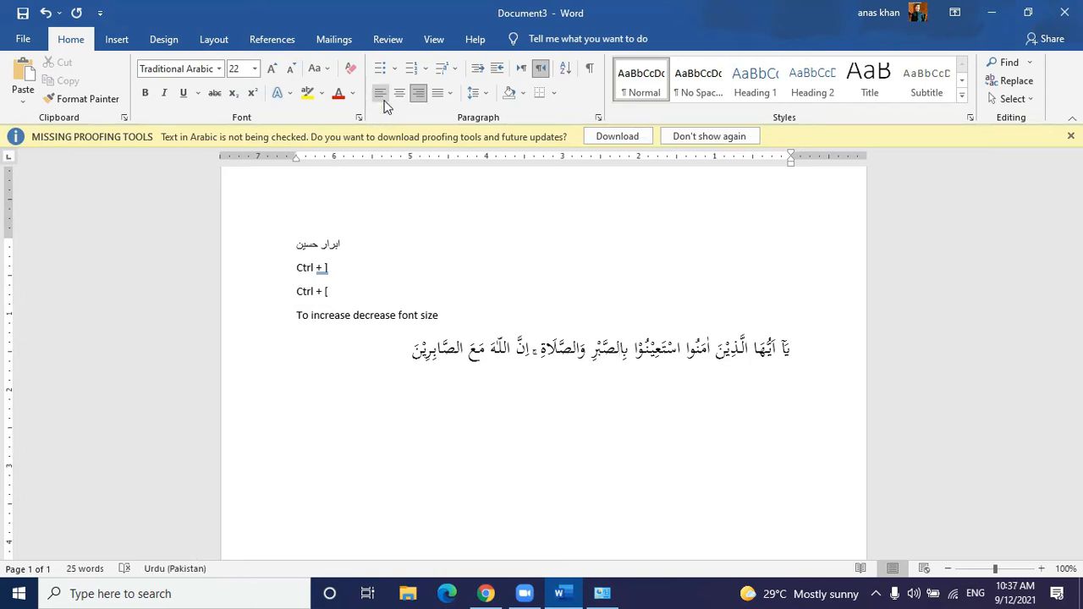
{"action": "left_click", "coordinate": [398, 348]}
{"action": "left_click_drag", "start_coordinate": [778, 322], "coordinate": [817, 215]}
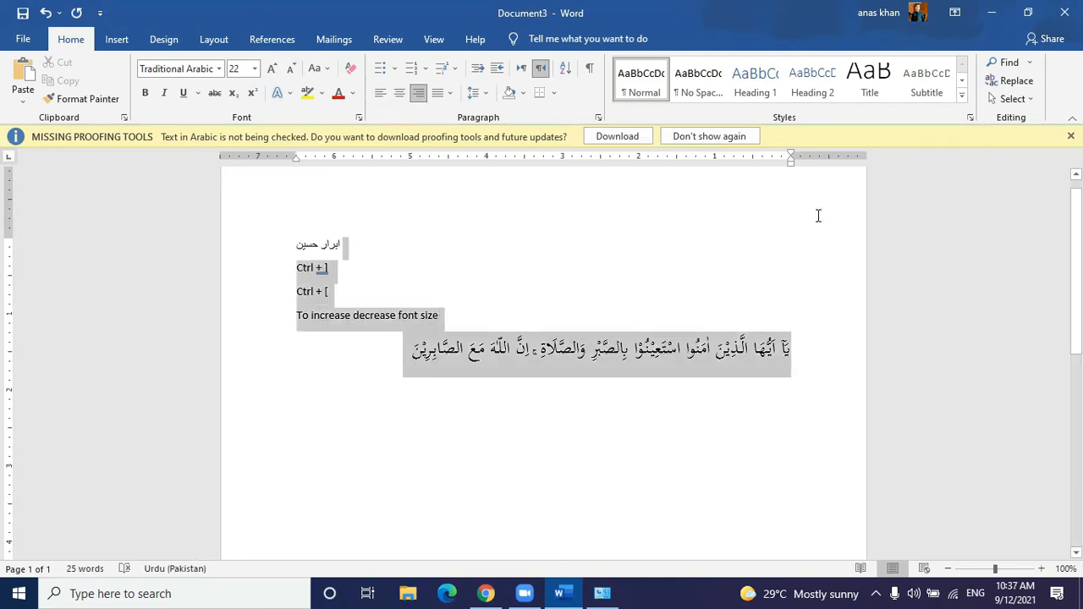
{"action": "left_click_drag", "start_coordinate": [312, 229], "coordinate": [365, 287]}
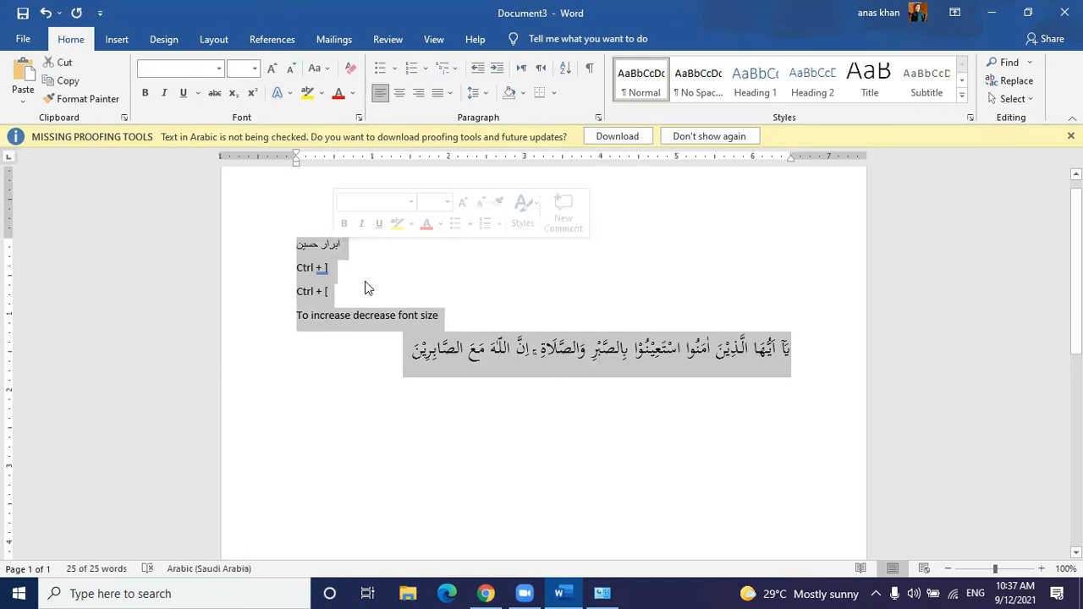
{"action": "key", "text": "BackSpace"}
{"action": "type", "text": "fj"}
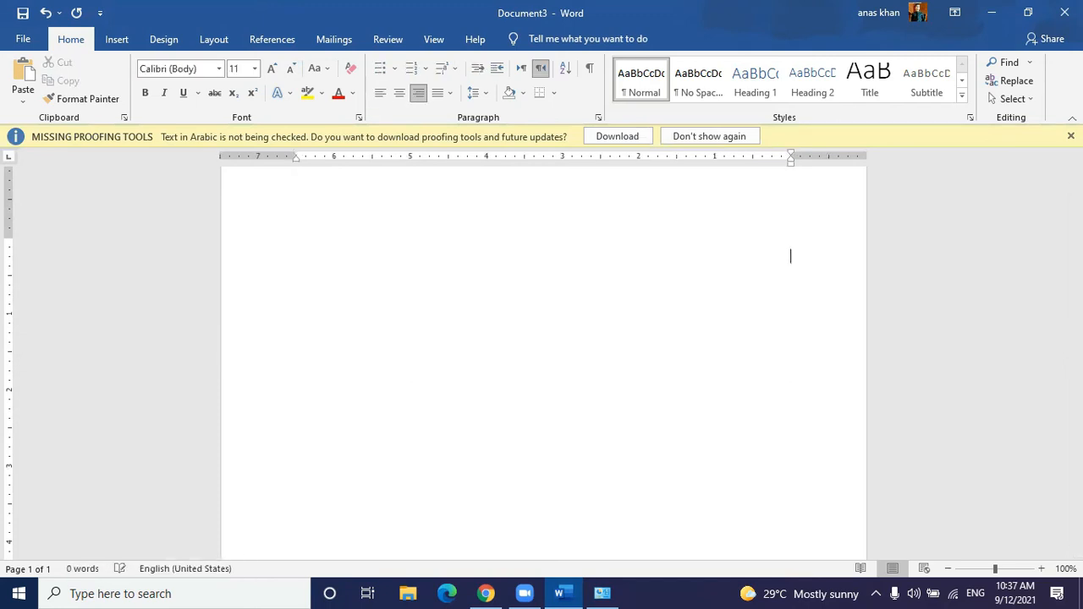
{"action": "left_click", "coordinate": [23, 38]}
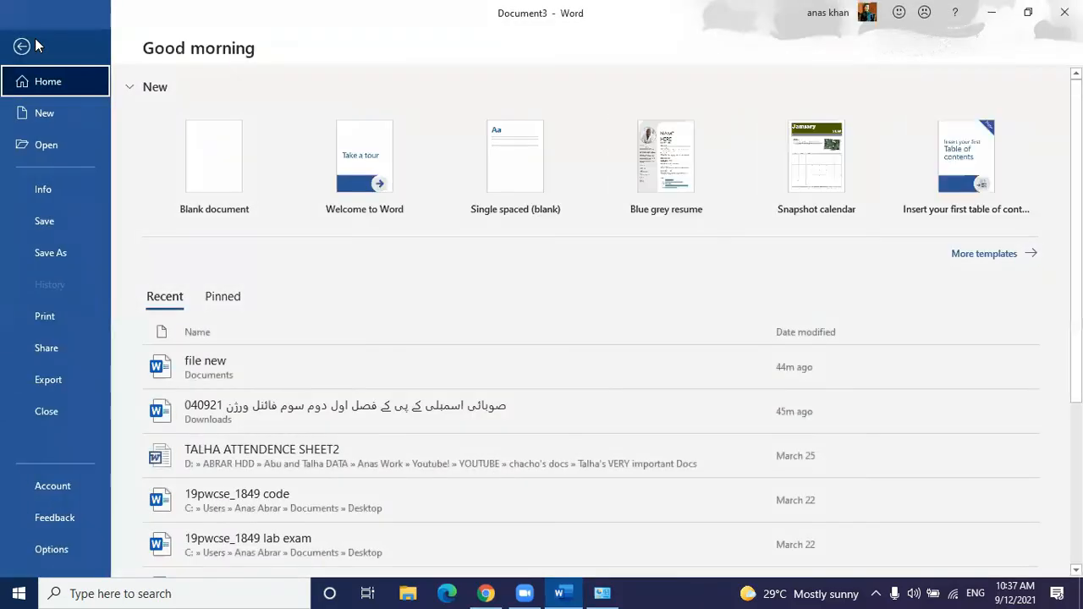
Open the Urdu thesis from Downloads and go to the first History paragraph on page 4.
{"action": "left_click", "coordinate": [228, 408]}
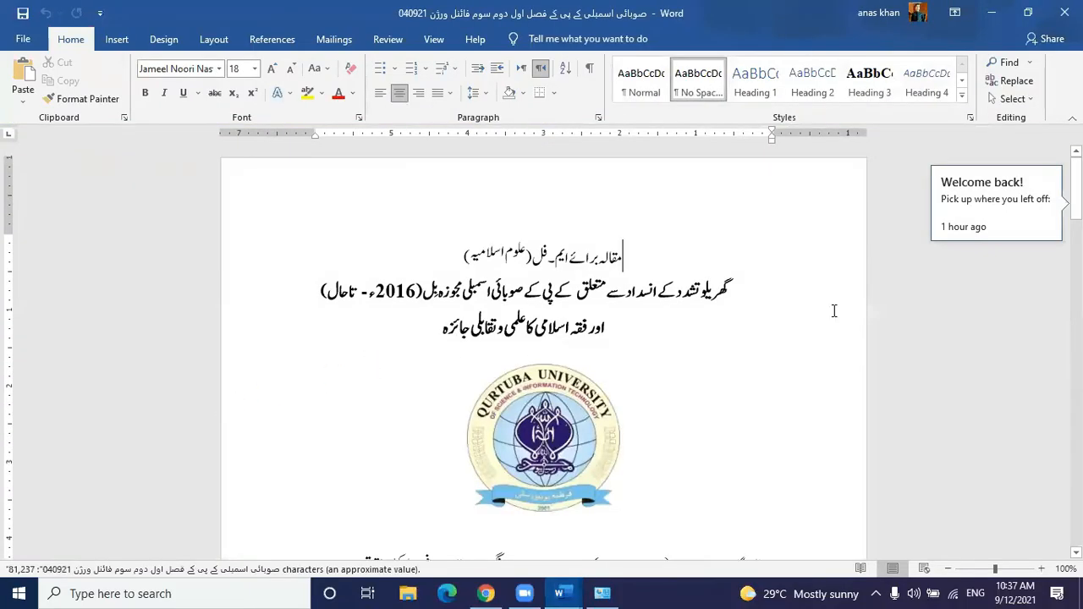
{"action": "scroll", "coordinate": [826, 301], "scroll_direction": "down", "scroll_amount": 20}
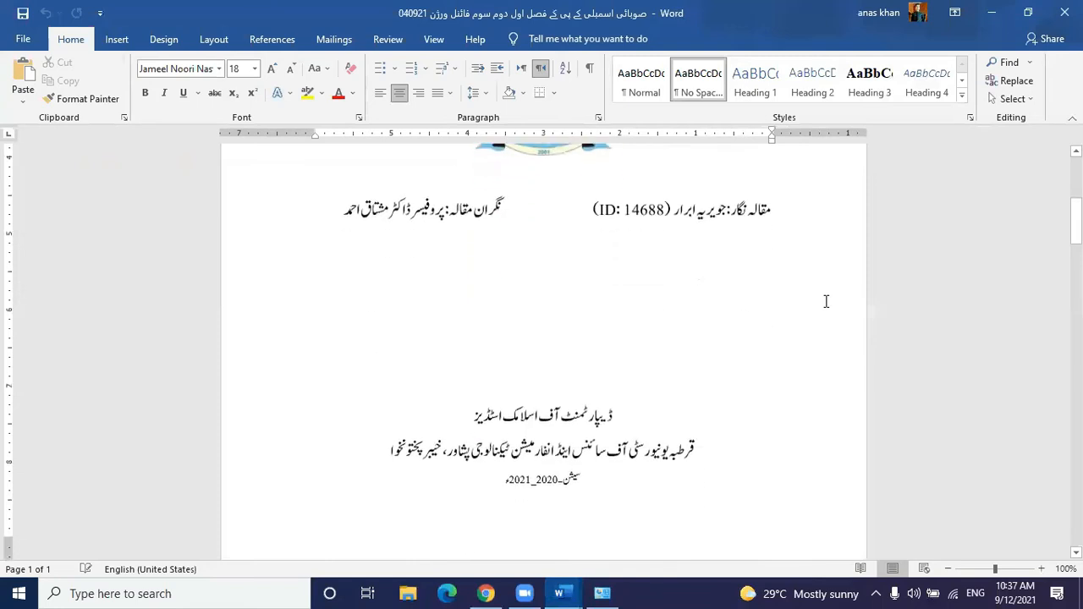
{"action": "scroll", "coordinate": [826, 302], "scroll_direction": "down", "scroll_amount": 20}
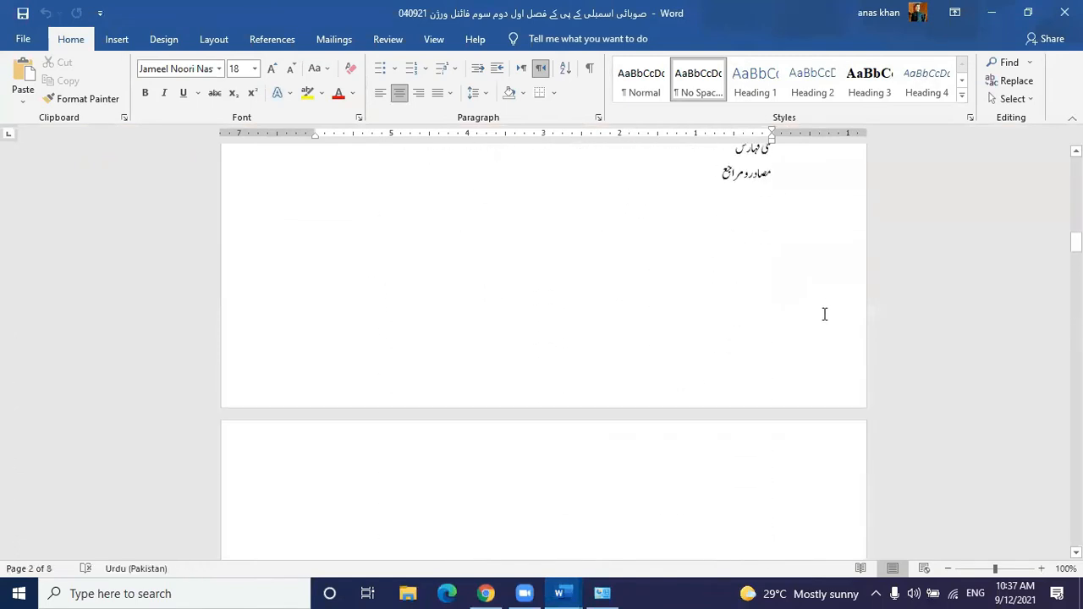
{"action": "scroll", "coordinate": [824, 313], "scroll_direction": "down", "scroll_amount": 15}
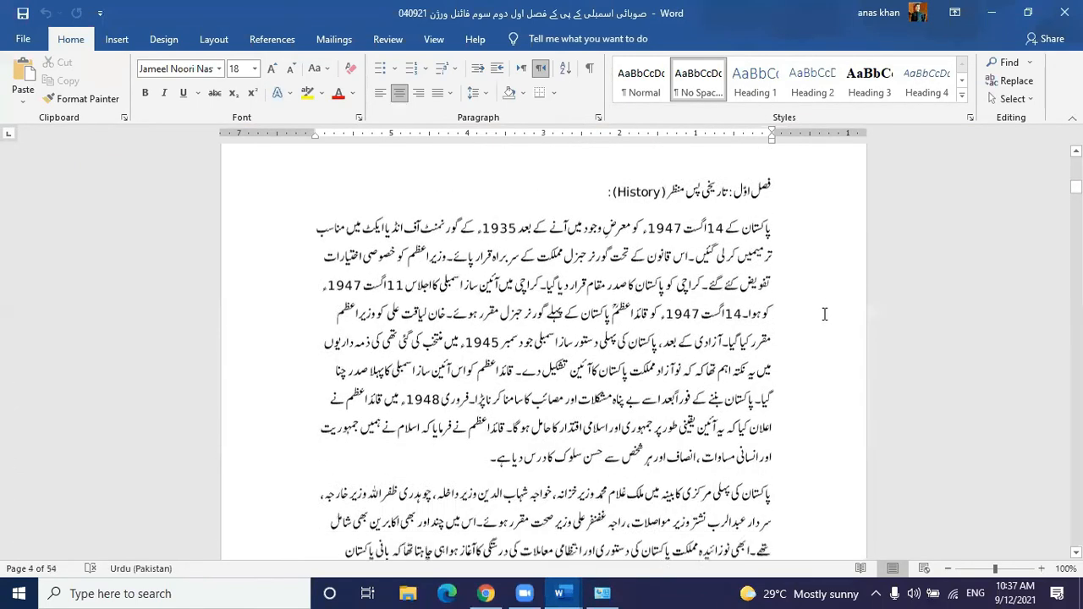
{"action": "scroll", "coordinate": [825, 314], "scroll_direction": "down", "scroll_amount": 2}
{"action": "left_click", "coordinate": [669, 295]}
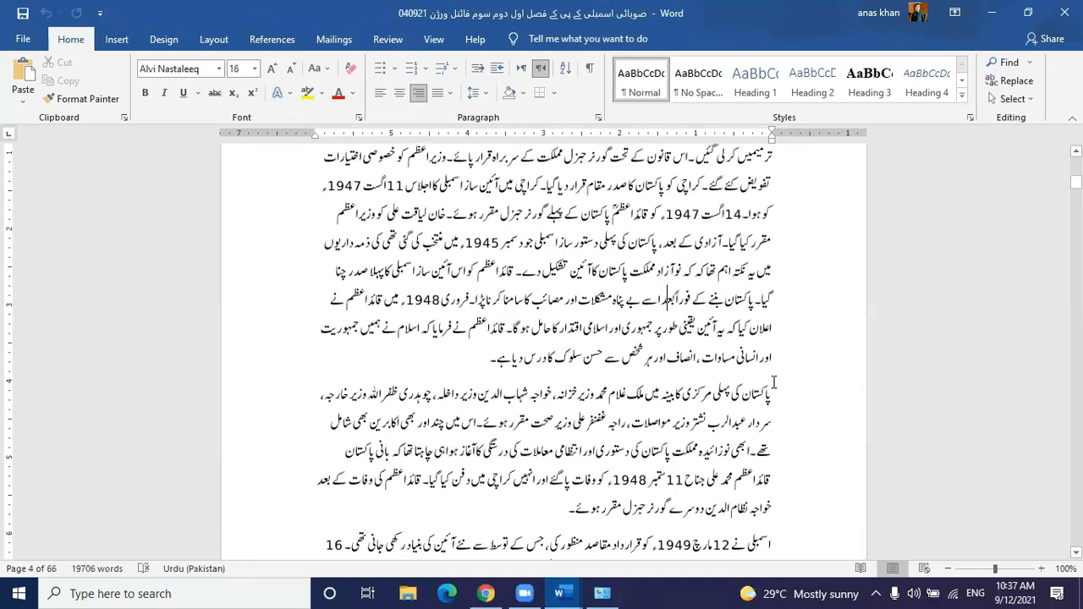
{"action": "left_click", "coordinate": [508, 358]}
{"action": "scroll", "coordinate": [572, 328], "scroll_direction": "up", "scroll_amount": 2}
{"action": "left_click", "coordinate": [570, 320]}
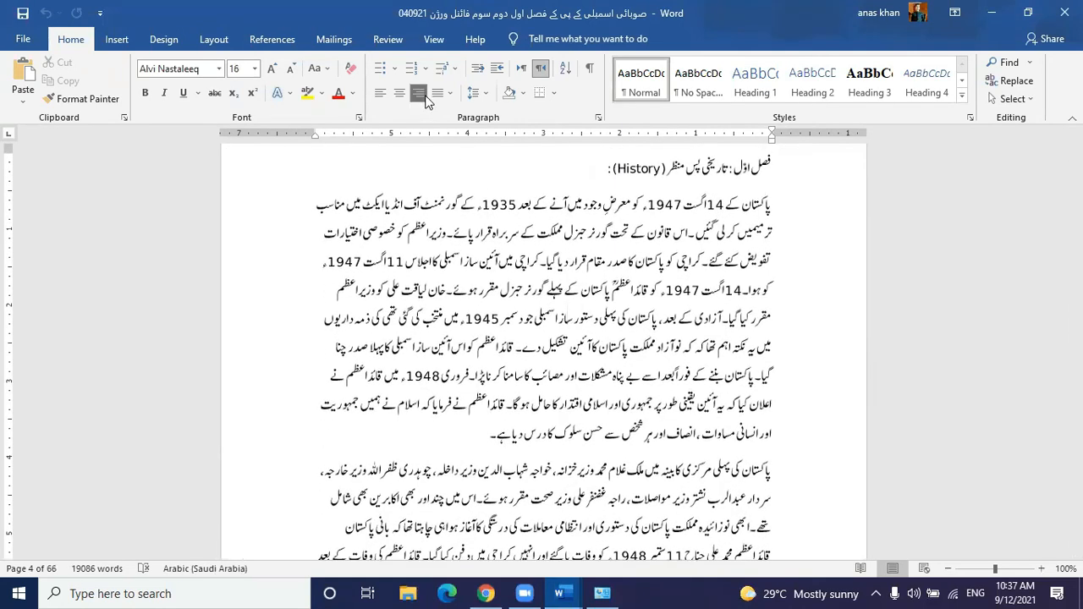
Try left, centre and right alignment on the first paragraph and History heading, leaving both right-aligned.
{"action": "left_click", "coordinate": [380, 96]}
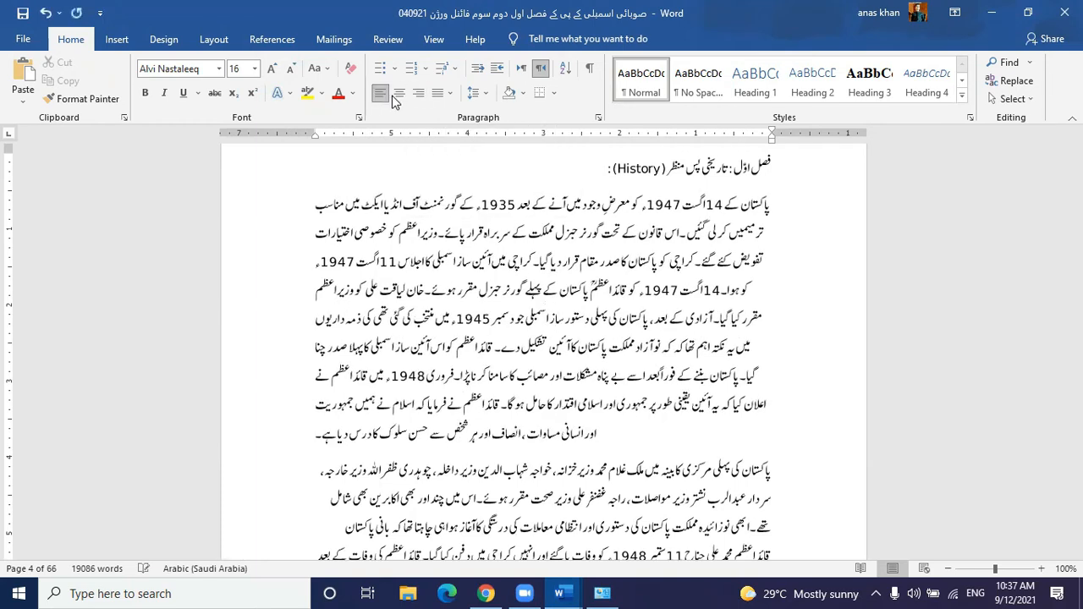
{"action": "left_click", "coordinate": [399, 93]}
{"action": "left_click", "coordinate": [420, 95]}
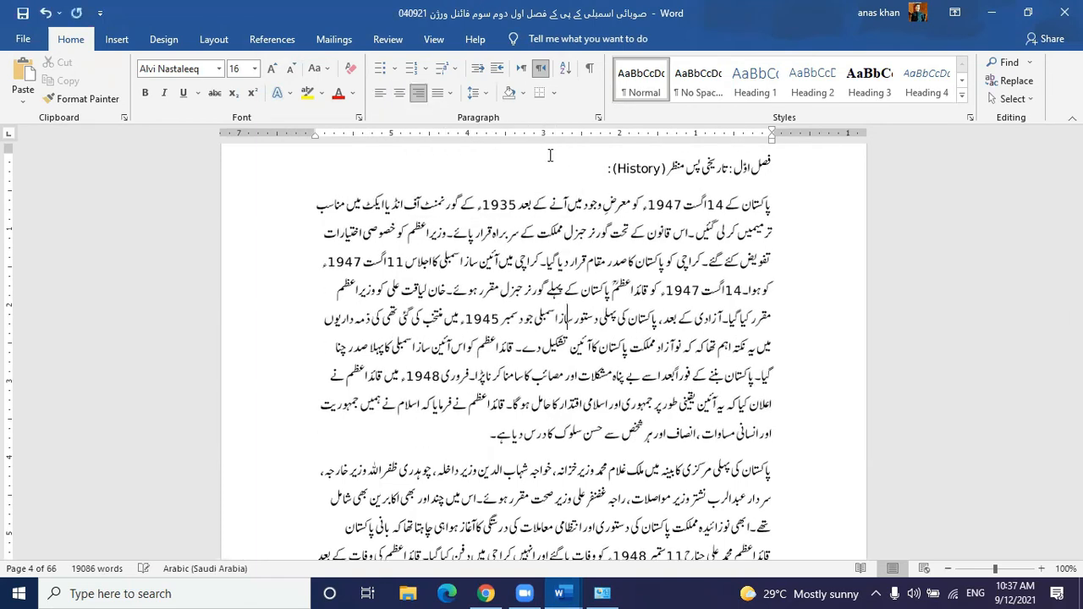
{"action": "scroll", "coordinate": [584, 203], "scroll_direction": "up", "scroll_amount": 1}
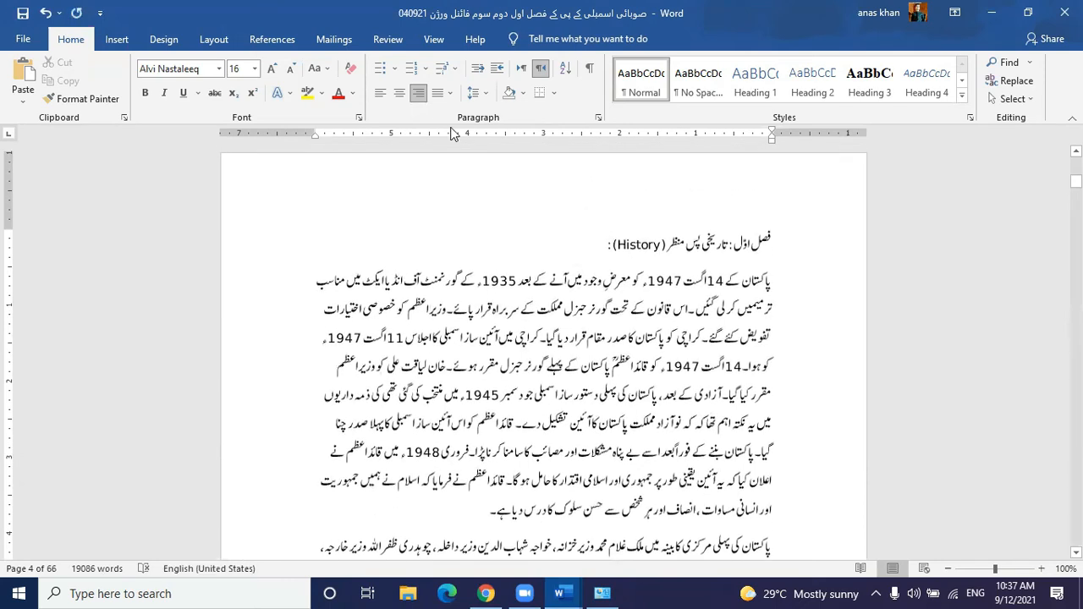
{"action": "left_click", "coordinate": [399, 94]}
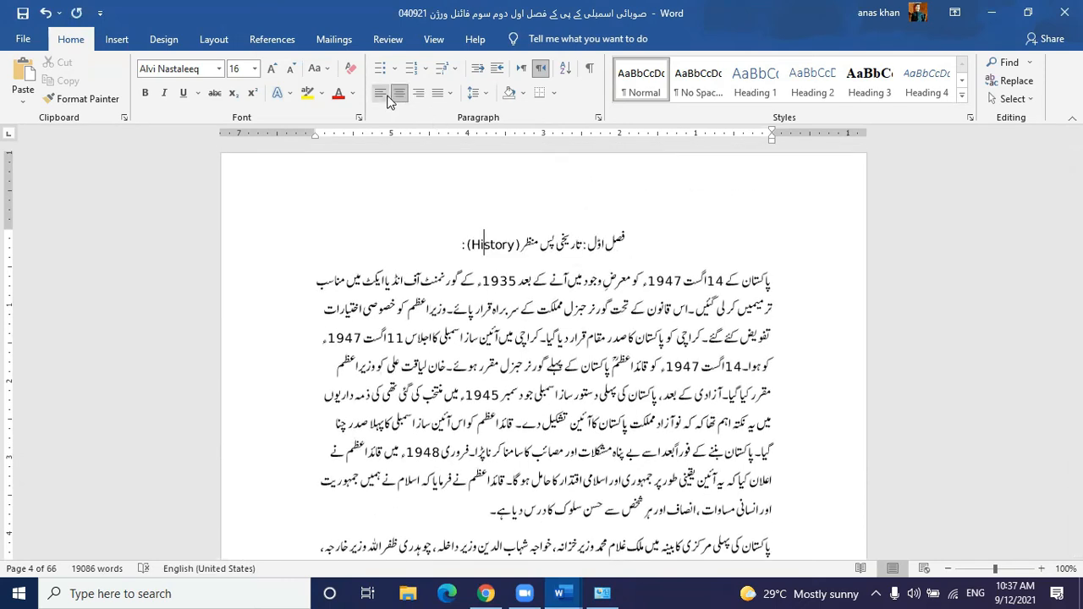
{"action": "left_click", "coordinate": [381, 95]}
{"action": "left_click", "coordinate": [420, 94]}
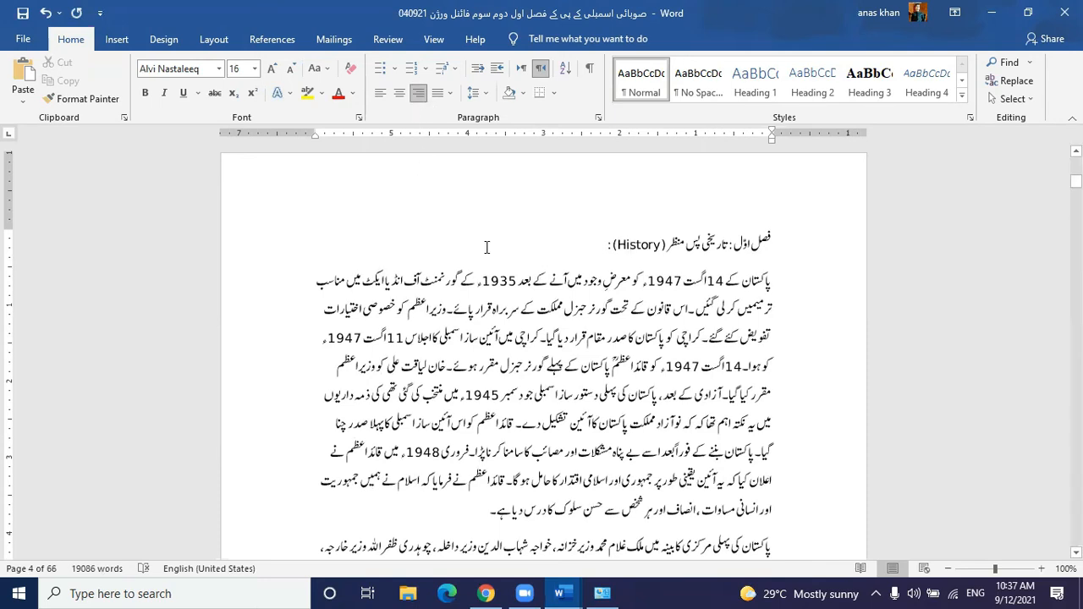
Insert a blank line above the History heading and type 'Ctrl + L left'.
{"action": "key", "text": "Home"}
{"action": "key", "text": "Return"}
{"action": "key", "text": "Up"}
{"action": "type", "text": "Ctrl +"}
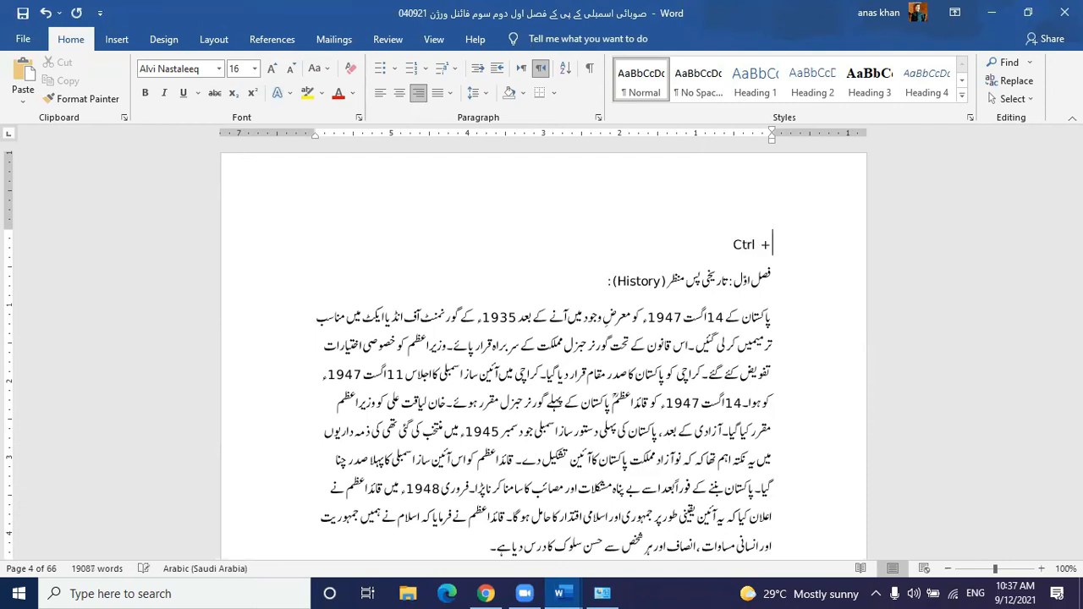
{"action": "key", "text": "alt+shift"}
{"action": "type", "text": "I"}
{"action": "key", "text": "BackSpace"}
{"action": "type", "text": "L left"}
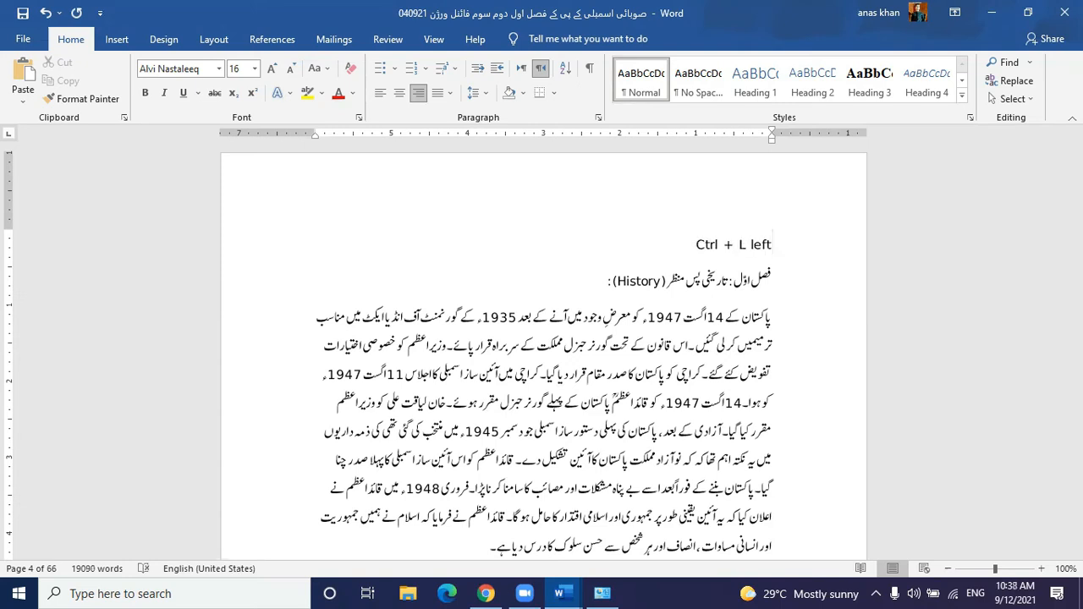
Add the note lines 'Ctrl + E center' and 'Ctrl + R Right', plus an empty line.
{"action": "key", "text": "Return"}
{"action": "type", "text": "Ctrl"}
{"action": "key", "text": "alt+shift"}
{"action": "type", "text": "+ "}
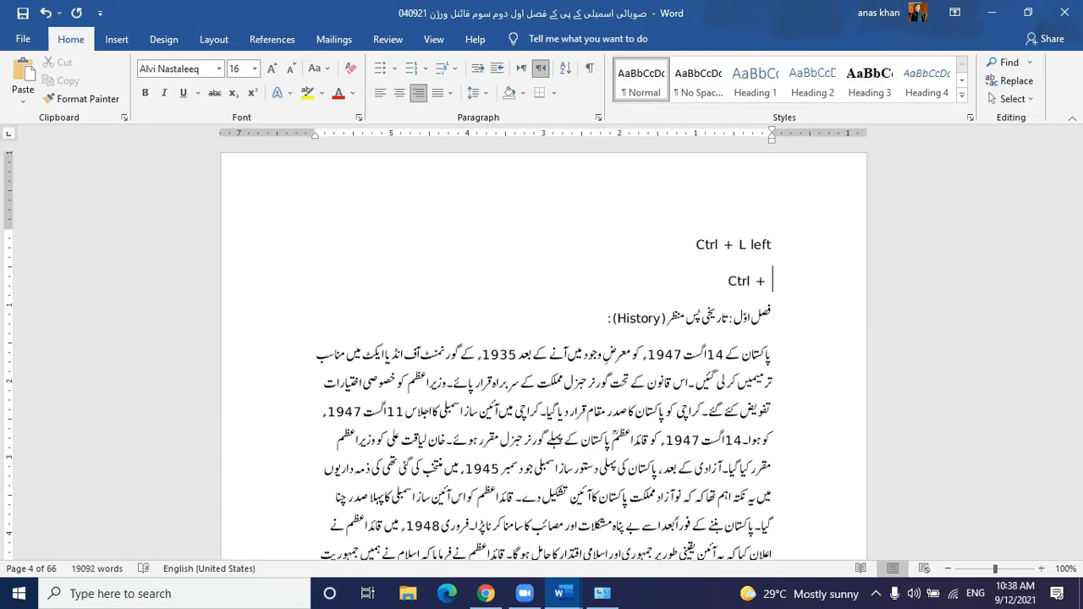
{"action": "type", "text": "E center"}
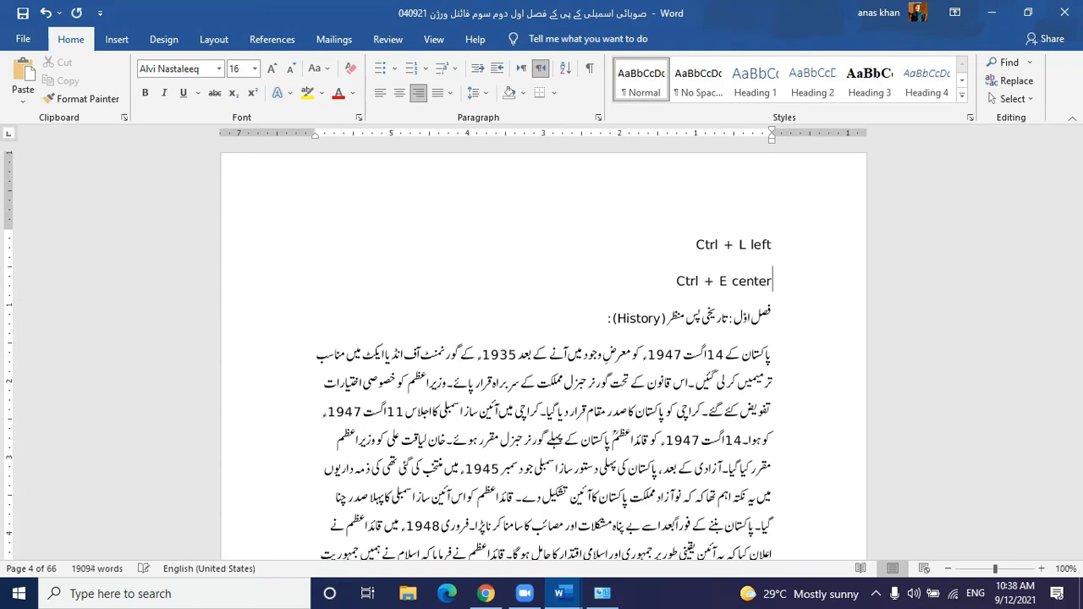
{"action": "key", "text": "Return"}
{"action": "type", "text": "Ctrl +"}
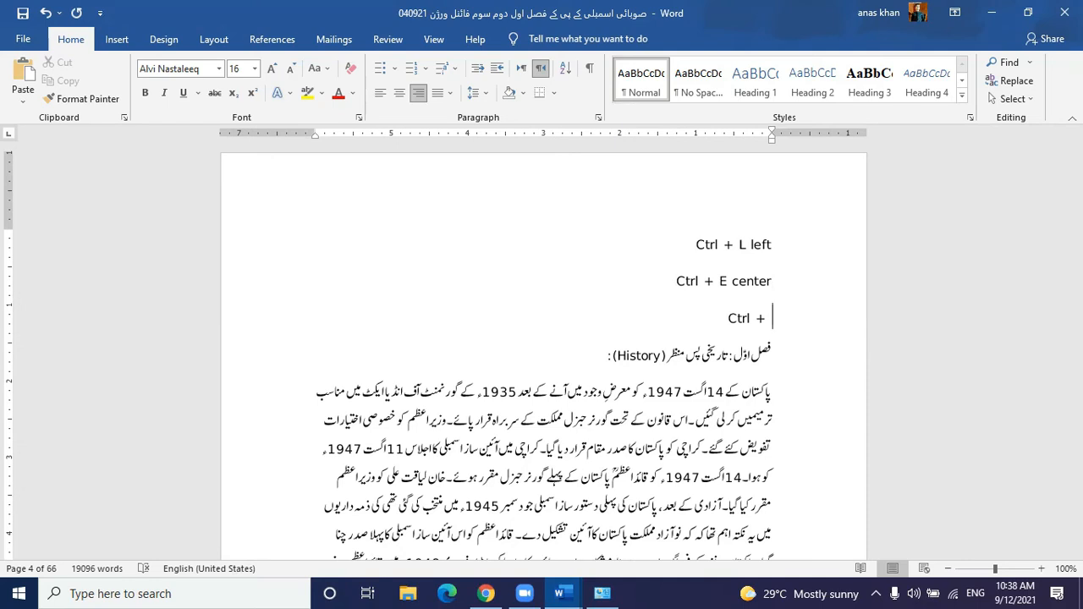
{"action": "type", "text": "R Right"}
{"action": "key", "text": "Return"}
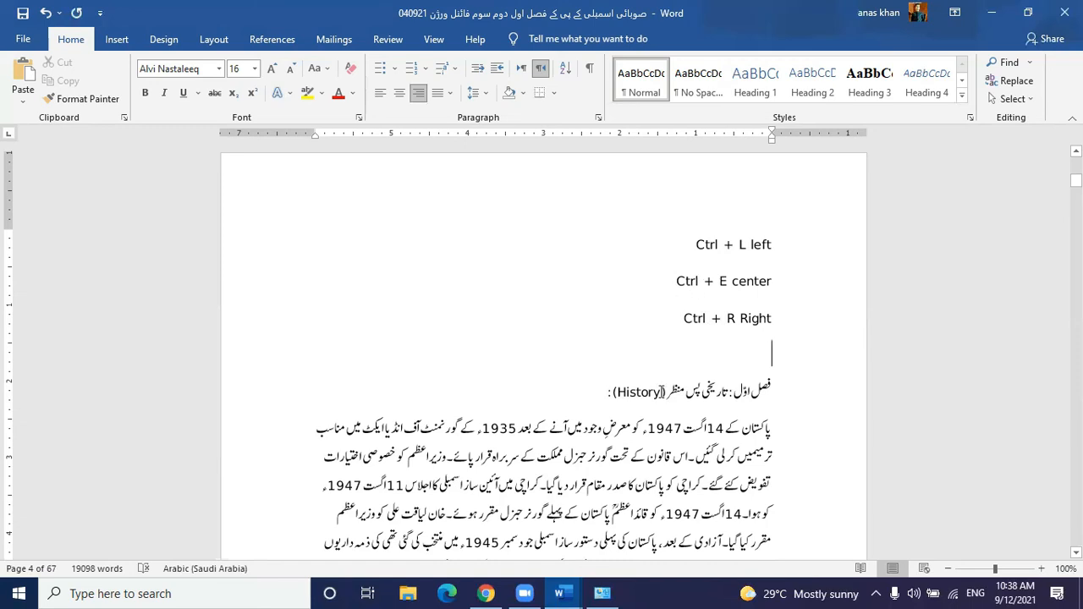
Justify the first History paragraph with Ctrl+J.
{"action": "scroll", "coordinate": [662, 392], "scroll_direction": "down", "scroll_amount": 3}
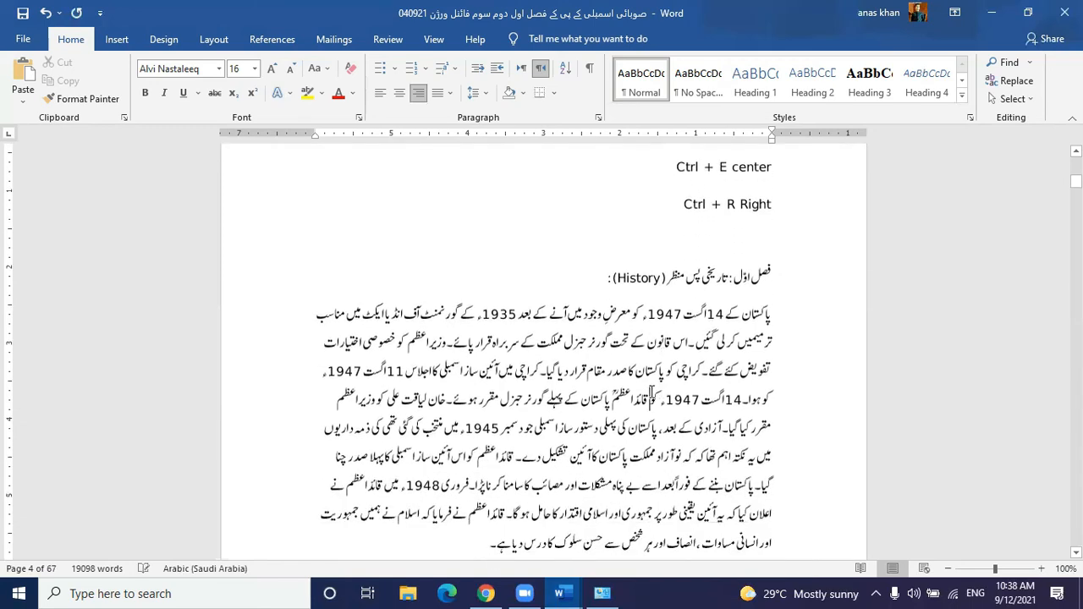
{"action": "scroll", "coordinate": [651, 396], "scroll_direction": "down", "scroll_amount": 2}
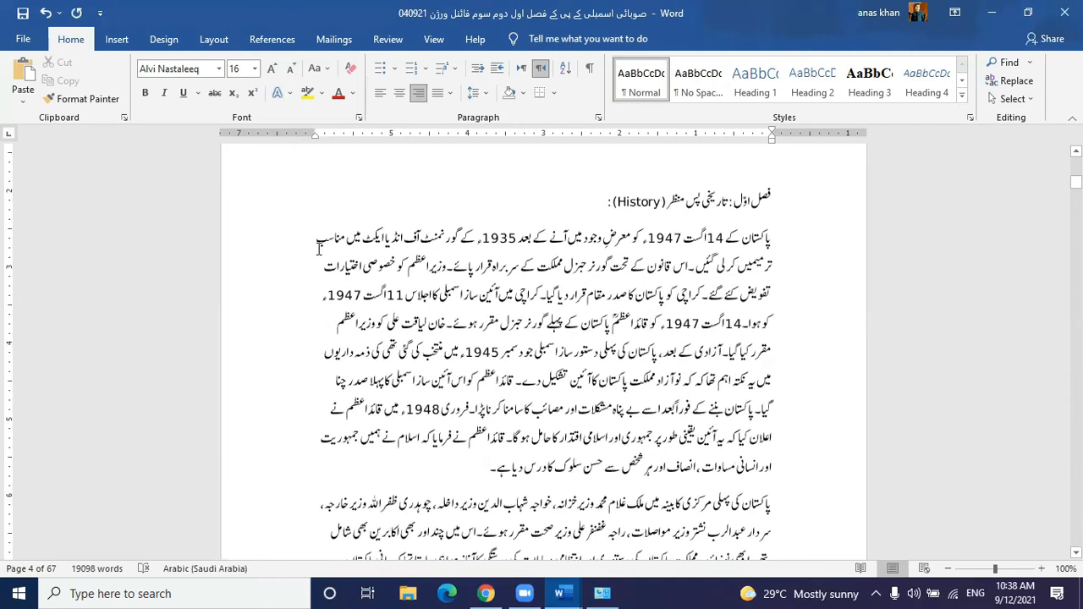
{"action": "left_click", "coordinate": [368, 294]}
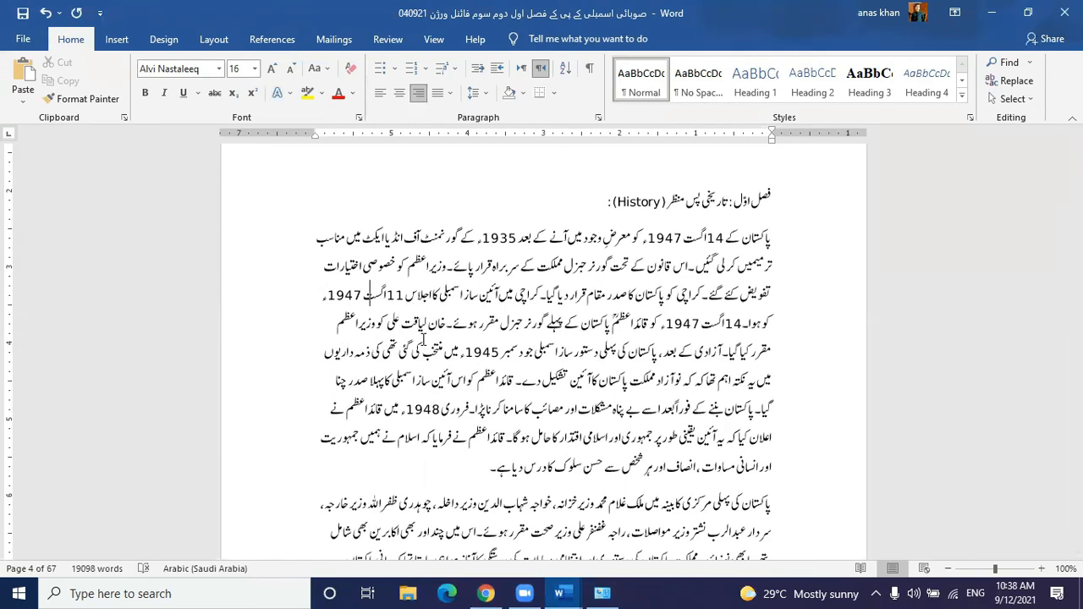
{"action": "key", "text": "ctrl+j"}
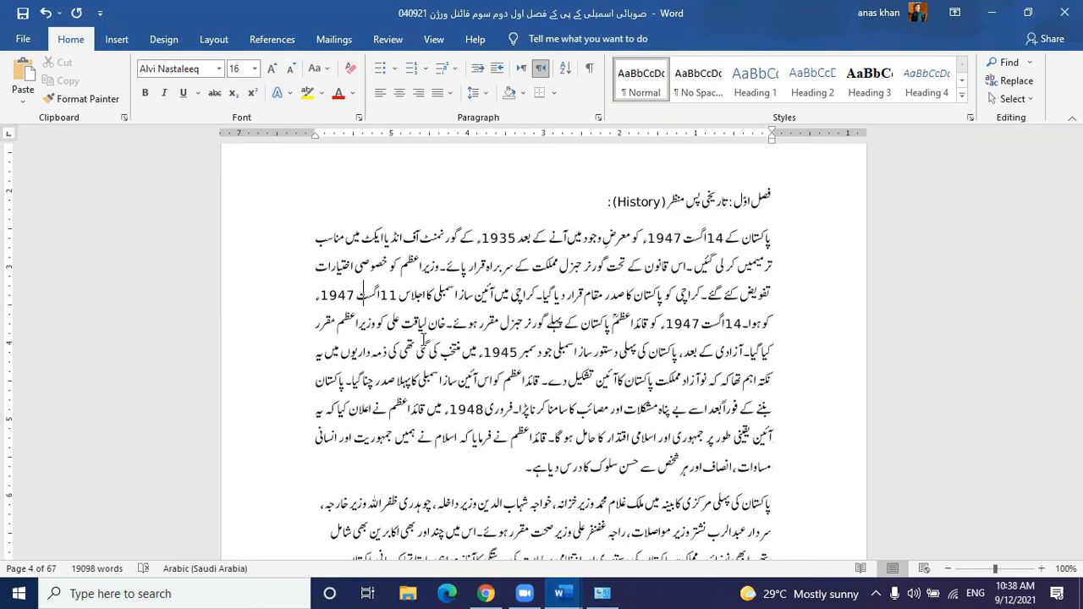
{"action": "scroll", "coordinate": [507, 339], "scroll_direction": "up", "scroll_amount": 3}
Type the note line 'Ctrl + J justify both sides same' on the empty line.
{"action": "left_click", "coordinate": [784, 315]}
{"action": "type", "text": "Cr"}
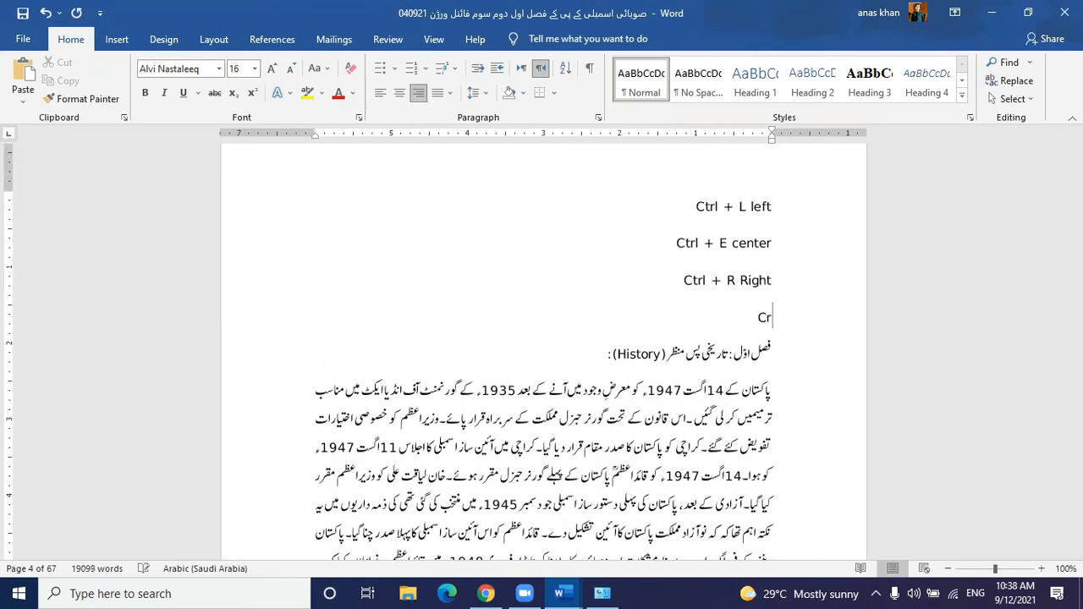
{"action": "type", "text": "trl + J"}
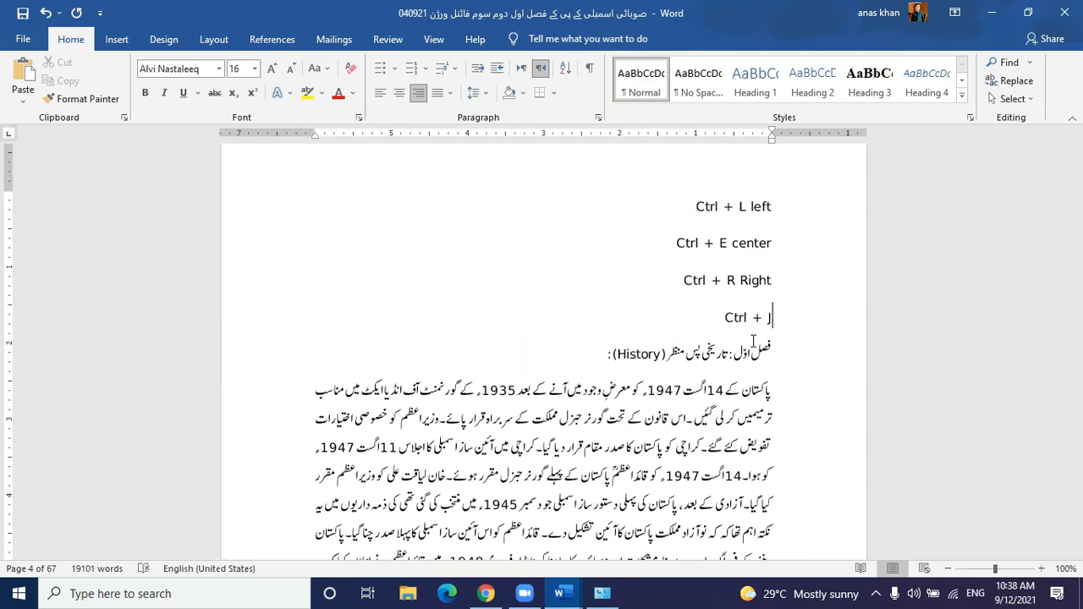
{"action": "type", "text": " ustif"}
{"action": "key", "text": "BackSpace"}
{"action": "key", "text": "BackSpace"}
{"action": "key", "text": "BackSpace"}
{"action": "key", "text": "BackSpace"}
{"action": "key", "text": "BackSpace"}
{"action": "type", "text": "justify"}
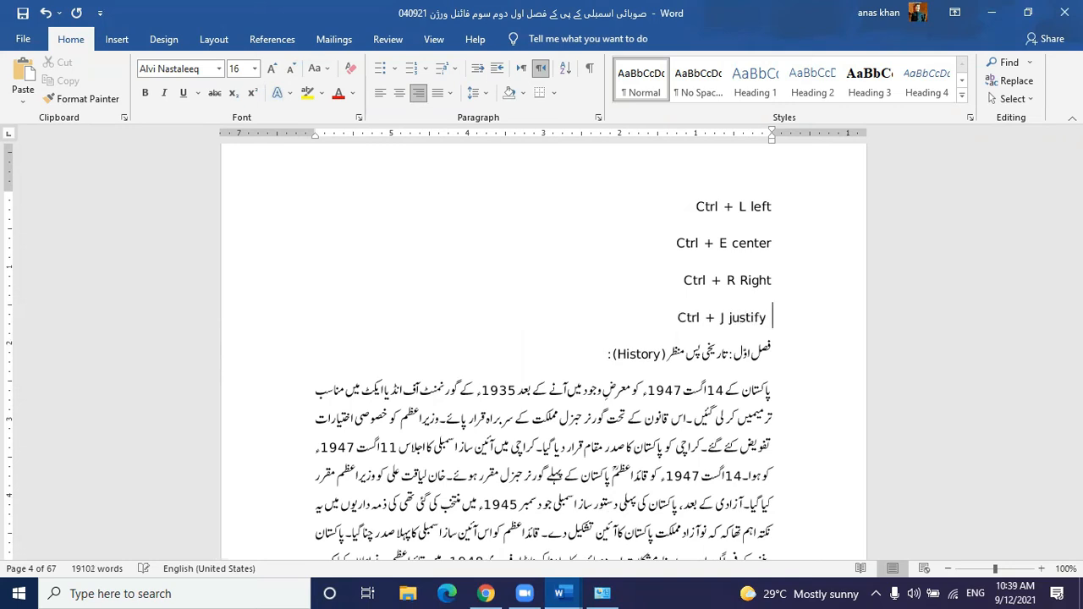
{"action": "type", "text": " bothe"}
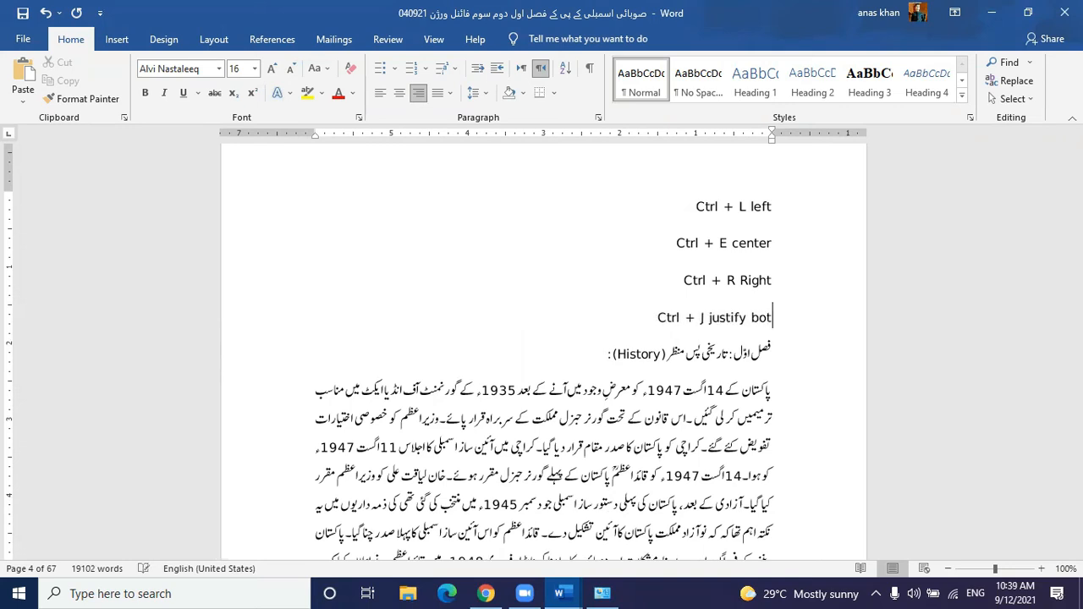
{"action": "key", "text": "BackSpace"}
{"action": "type", "text": "sied"}
{"action": "key", "text": "BackSpace"}
{"action": "key", "text": "BackSpace"}
{"action": "key", "text": "BackSpace"}
{"action": "type", "text": "ides same"}
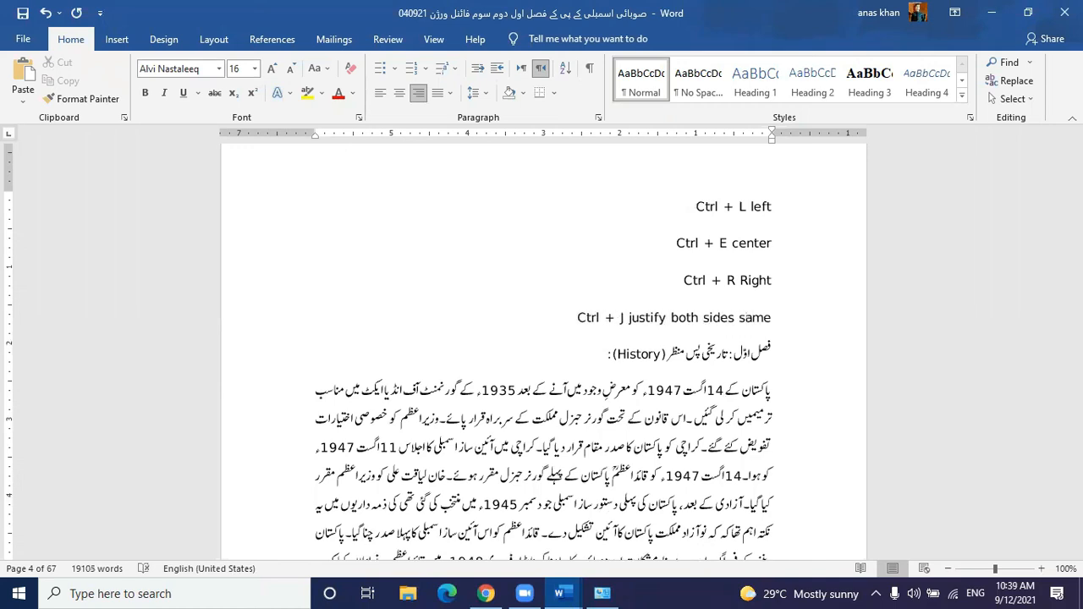
Return the first History paragraph to right alignment with Ctrl+R.
{"action": "scroll", "coordinate": [553, 256], "scroll_direction": "down", "scroll_amount": 3}
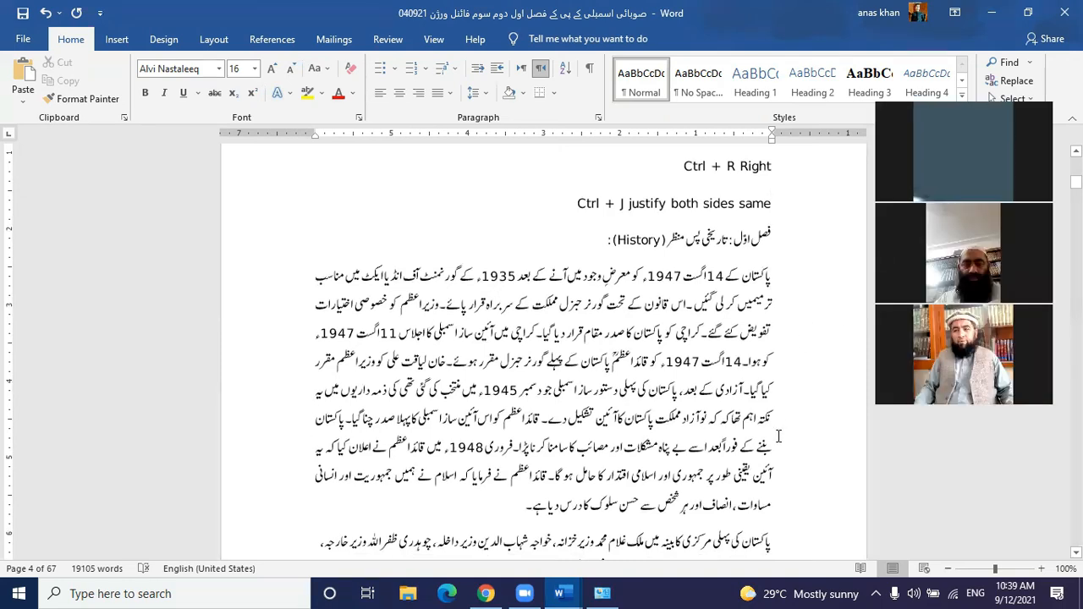
{"action": "left_click", "coordinate": [716, 302]}
{"action": "key", "text": "ctrl+r"}
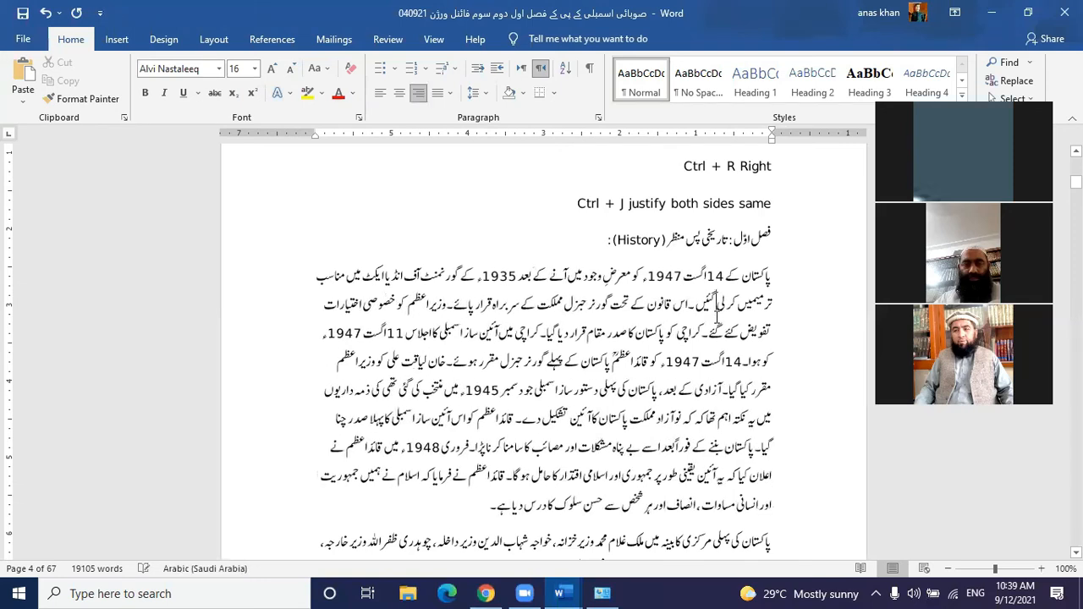
Glance at the justification options without changing them, then select the four alignment note lines.
{"action": "scroll", "coordinate": [712, 296], "scroll_direction": "up", "scroll_amount": 3}
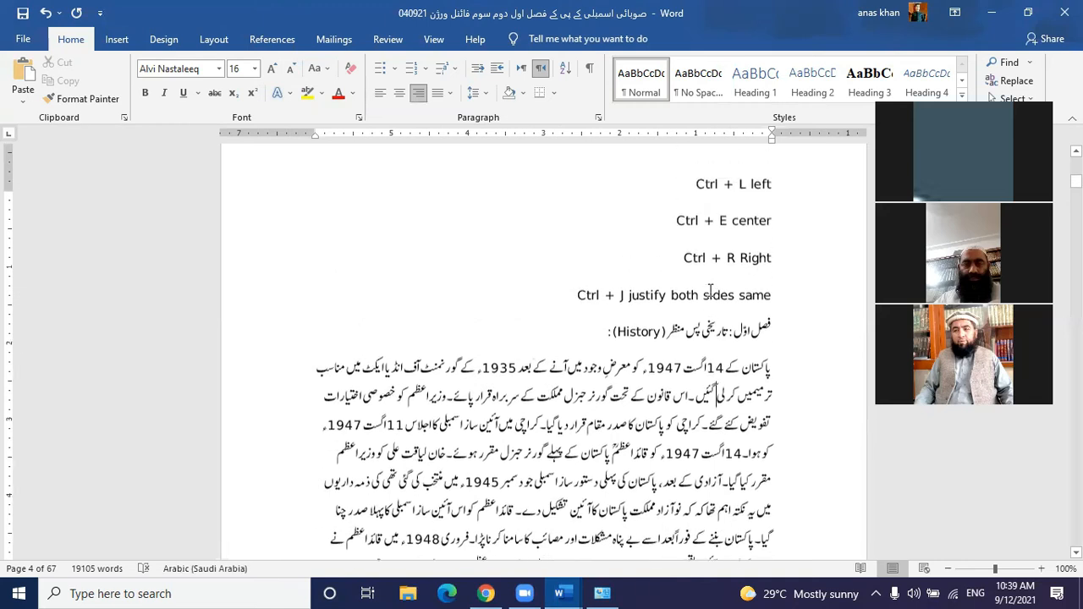
{"action": "left_click", "coordinate": [699, 292]}
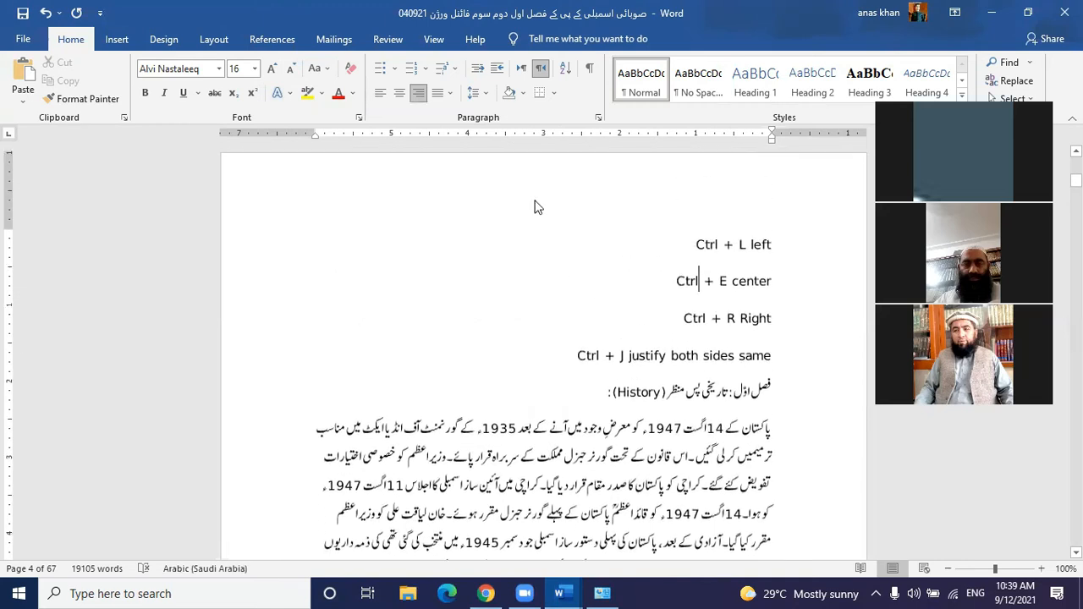
{"action": "left_click", "coordinate": [452, 93]}
{"action": "left_click", "coordinate": [690, 301]}
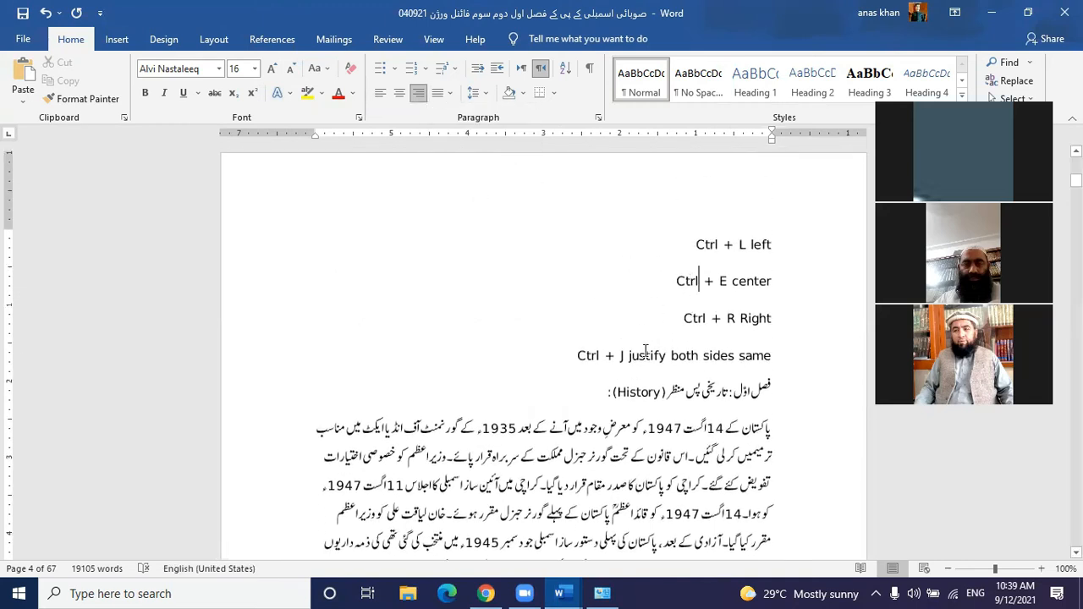
{"action": "left_click_drag", "start_coordinate": [577, 357], "coordinate": [702, 258]}
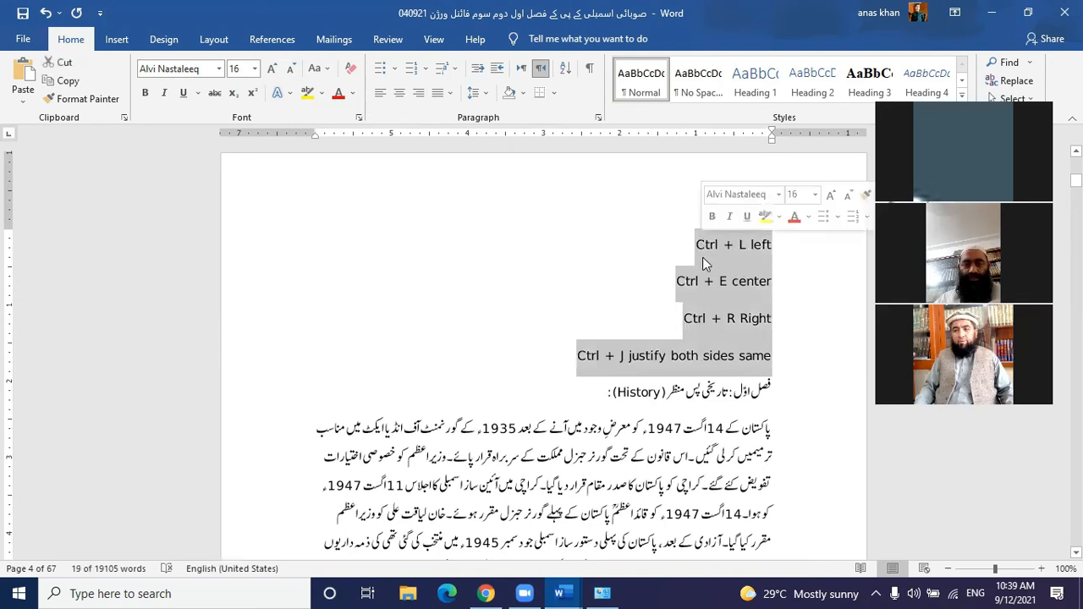
Delete the four alignment-shortcut note lines.
{"action": "key", "text": "Delete"}
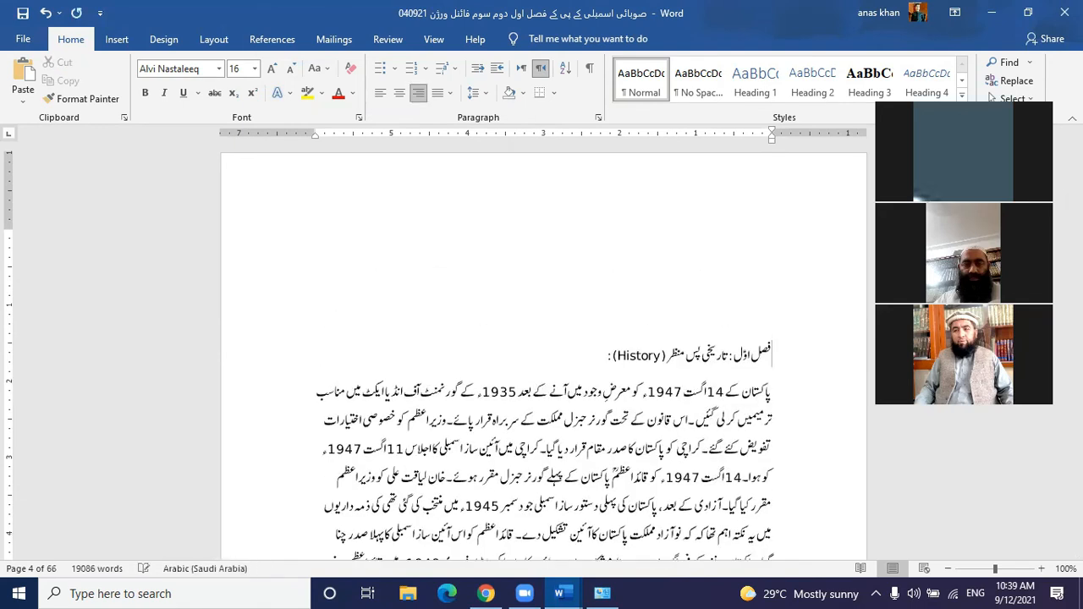
{"action": "key", "text": "Up"}
{"action": "key", "text": "Up"}
{"action": "key", "text": "Up"}
{"action": "key", "text": "Up"}
{"action": "key", "text": "Down"}
{"action": "key", "text": "Down"}
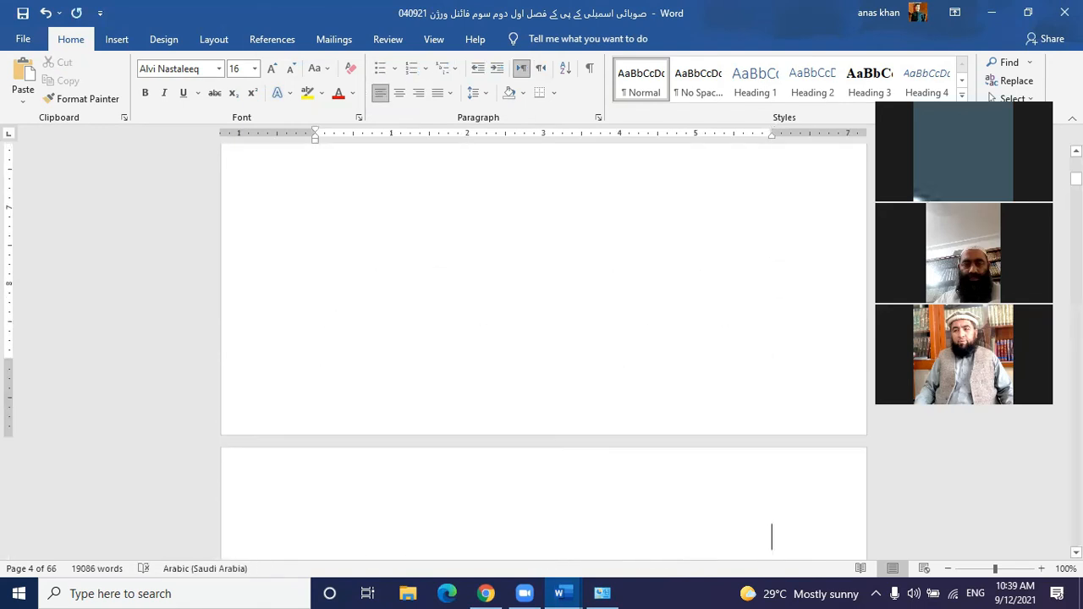
{"action": "key", "text": "Up"}
{"action": "key", "text": "Down"}
{"action": "key", "text": "Down"}
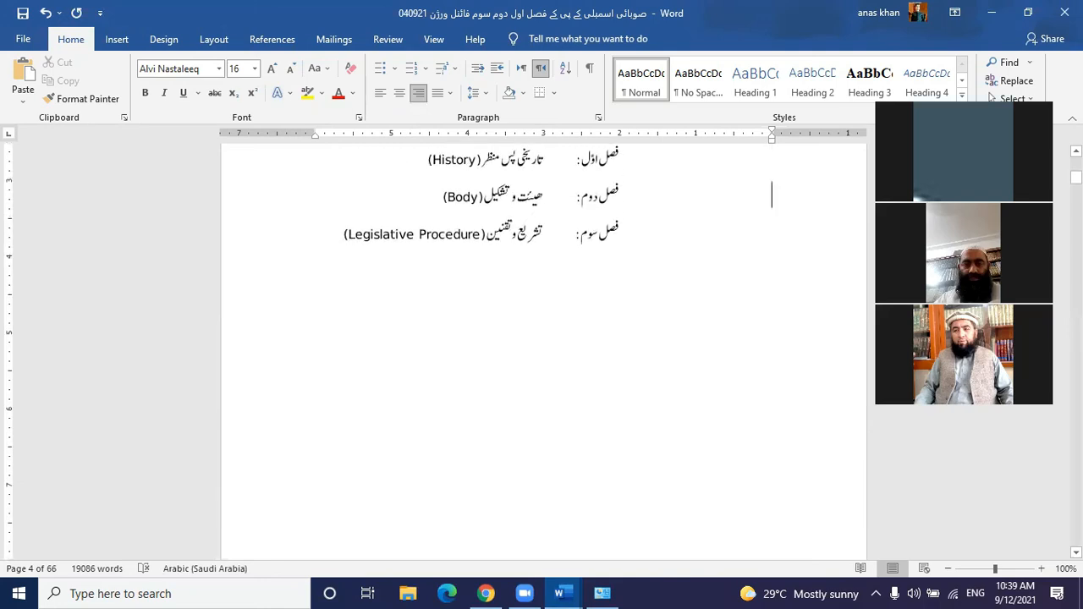
Type a three-item sample numbered list starting with '1.' above the History heading.
{"action": "scroll", "coordinate": [698, 258], "scroll_direction": "down", "scroll_amount": 10}
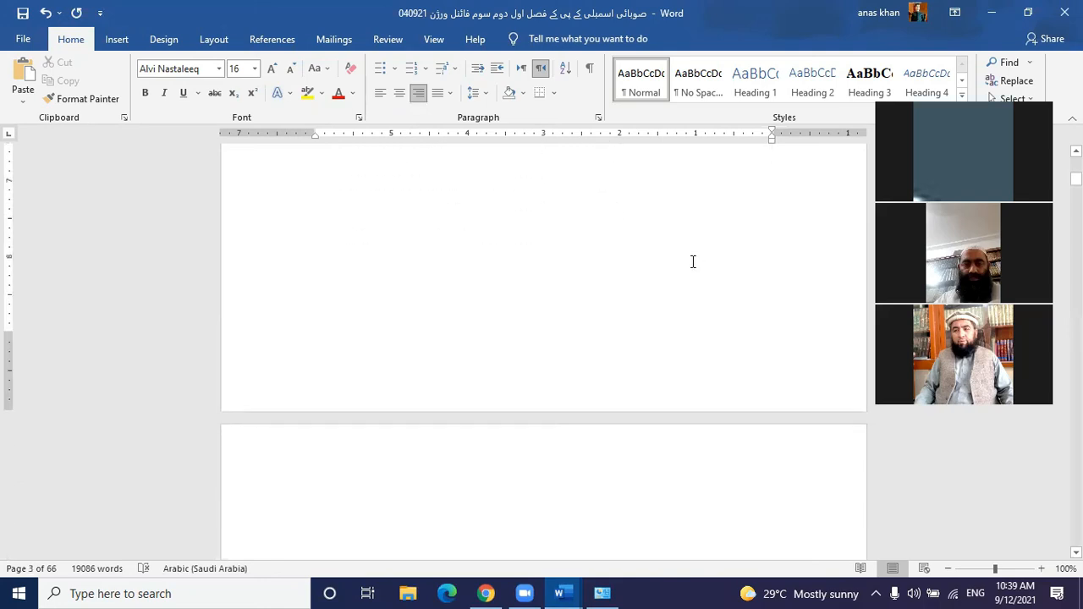
{"action": "left_click", "coordinate": [742, 343]}
{"action": "type", "text": "1."}
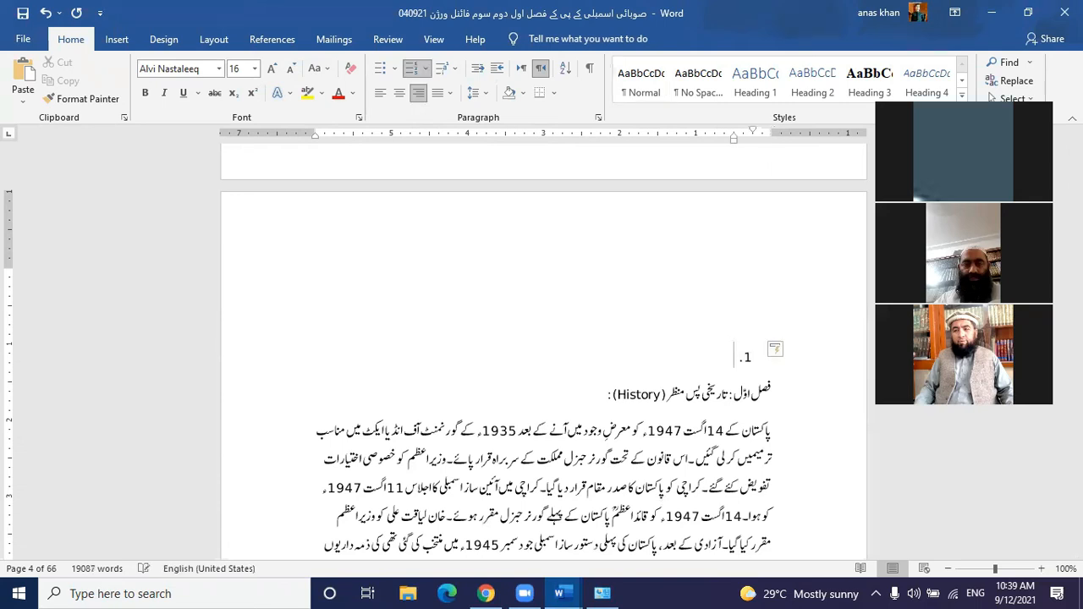
{"action": "type", "text": " Alja skjfsda"}
{"action": "key", "text": "Return"}
{"action": "type", "text": "slkj fakajsdkfjdsk"}
{"action": "key", "text": "Return"}
{"action": "type", "text": "S dlfkjas kldjfk d"}
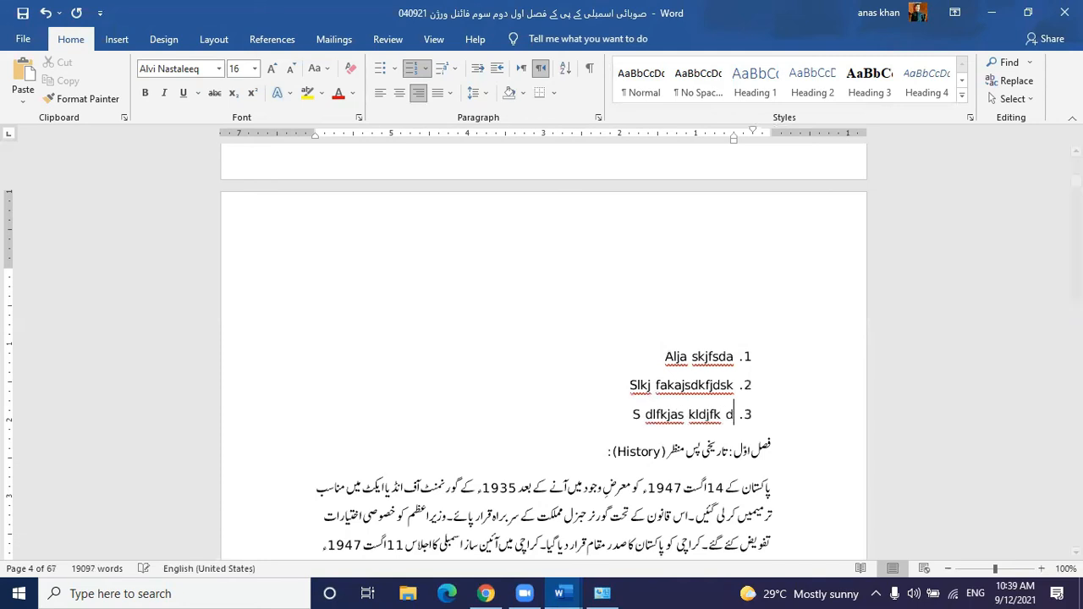
{"action": "key", "text": "Return"}
{"action": "key", "text": "Return"}
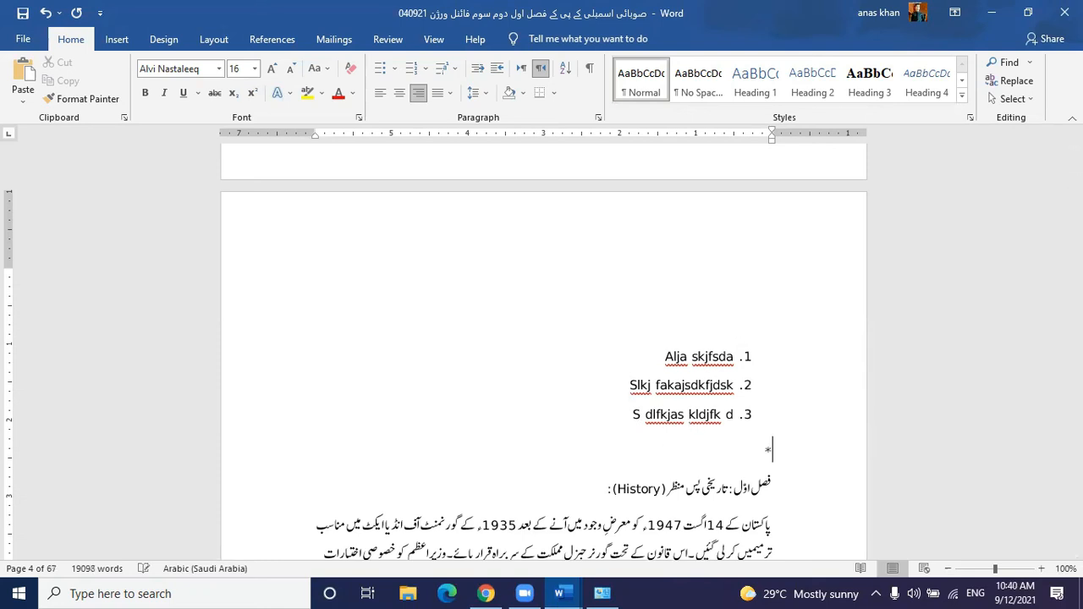
Type a three-item sample bulleted list started with '*', then end the list.
{"action": "key", "text": "alt+shift"}
{"action": "type", "text": "* A skfj lksajdlf"}
{"action": "key", "text": "Return"}
{"action": "type", "text": "A slkdjf kdsjf"}
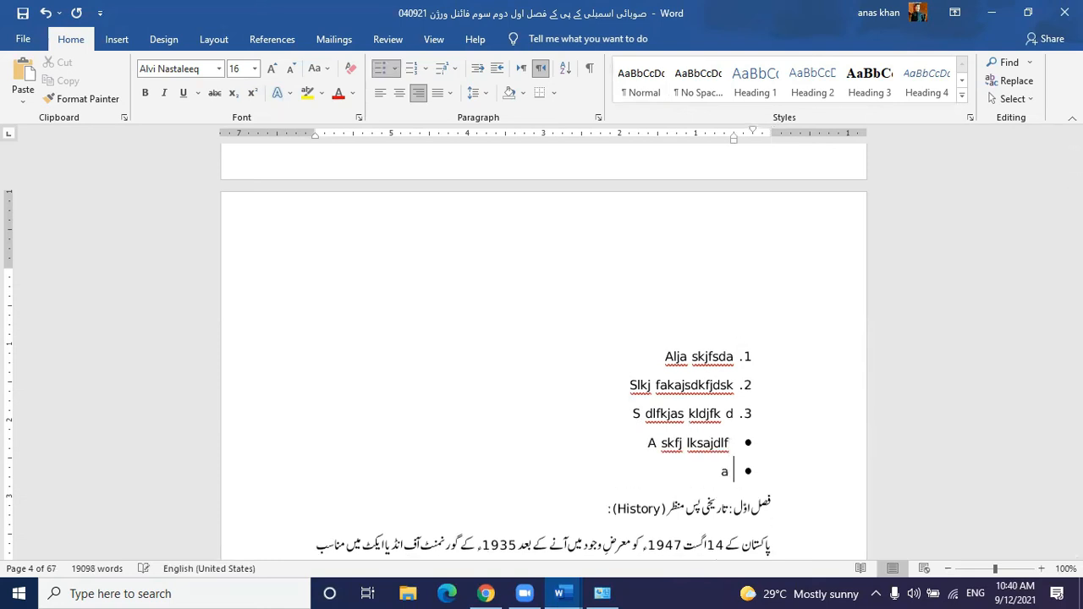
{"action": "key", "text": "Return"}
{"action": "type", "text": "Alskf"}
{"action": "key", "text": "Return"}
{"action": "key", "text": "alt+shift"}
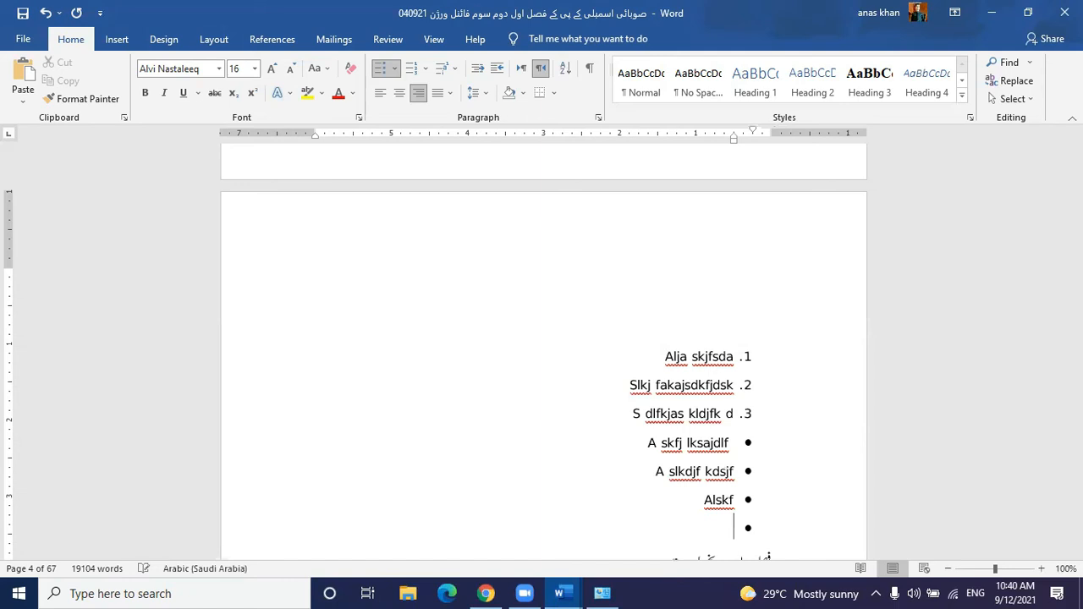
{"action": "key", "text": "alt+shift"}
{"action": "key", "text": "BackSpace"}
{"action": "key", "text": "BackSpace"}
Type a three-item dash list, then select and delete all the sample lists.
{"action": "type", "text": "-"}
{"action": "key", "text": "alt+shift"}
{"action": "type", "text": "Ajs lkfjlsdjkfl"}
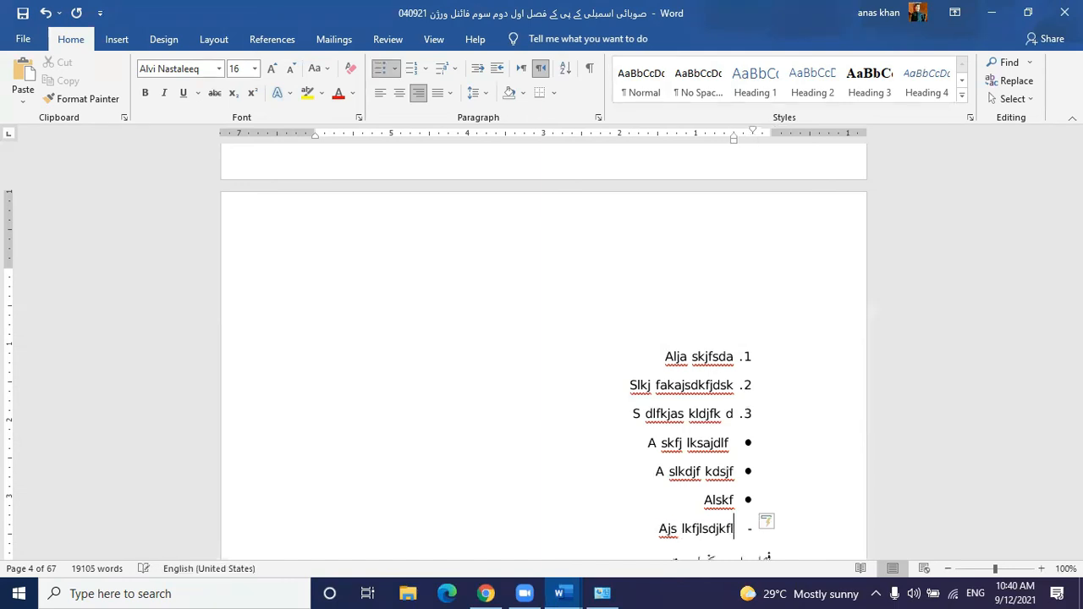
{"action": "key", "text": "Return"}
{"action": "type", "text": "As ldfj dsf"}
{"action": "key", "text": "Return"}
{"action": "type", "text": "Slkdfj"}
{"action": "key", "text": "Return"}
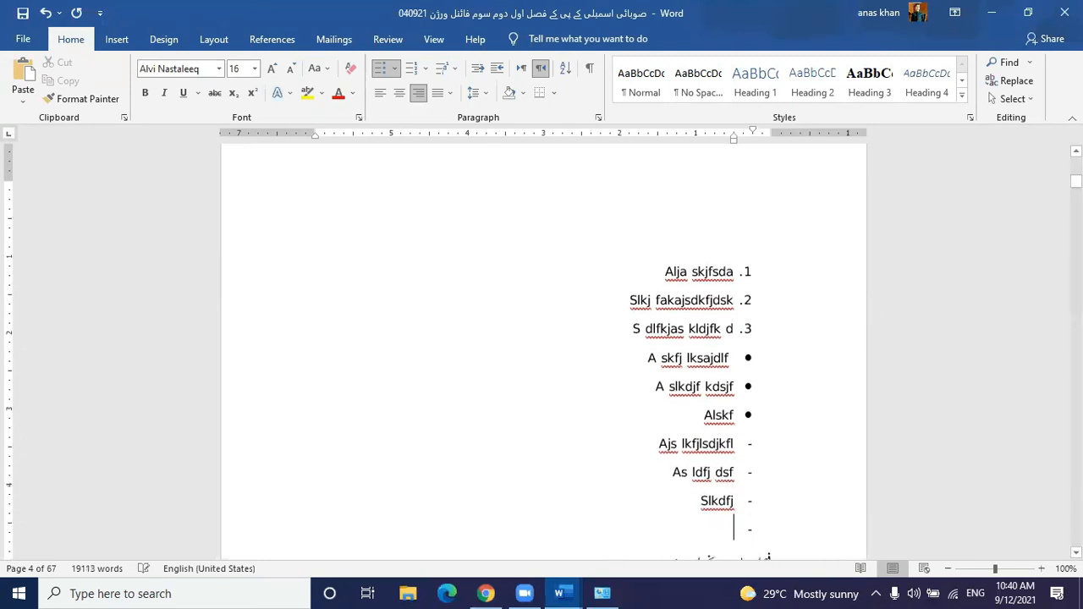
{"action": "key", "text": "alt+shift"}
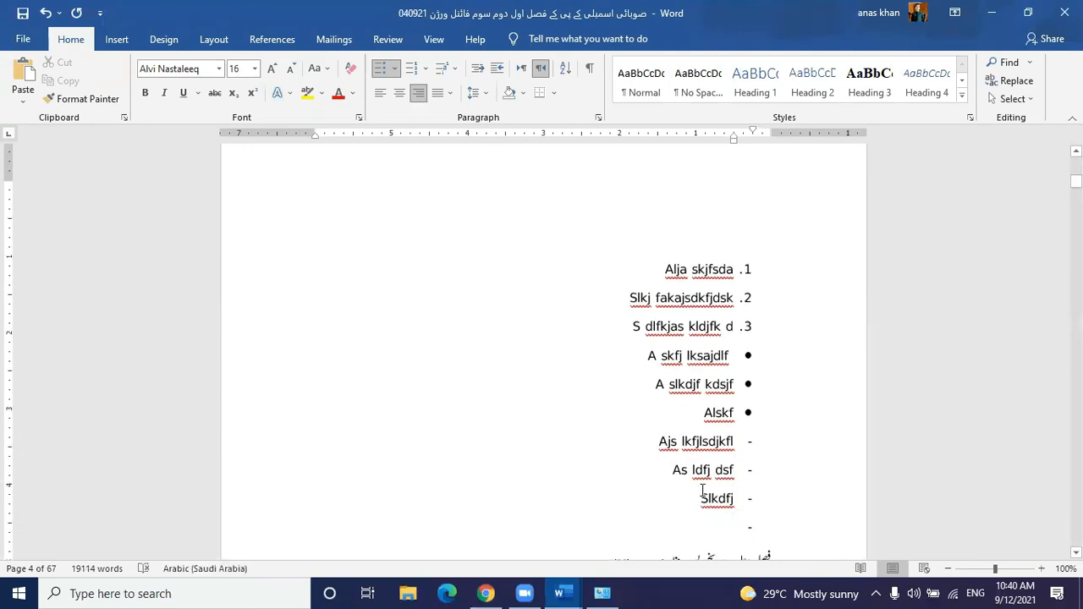
{"action": "left_click_drag", "start_coordinate": [727, 532], "coordinate": [746, 262]}
{"action": "key", "text": "Delete"}
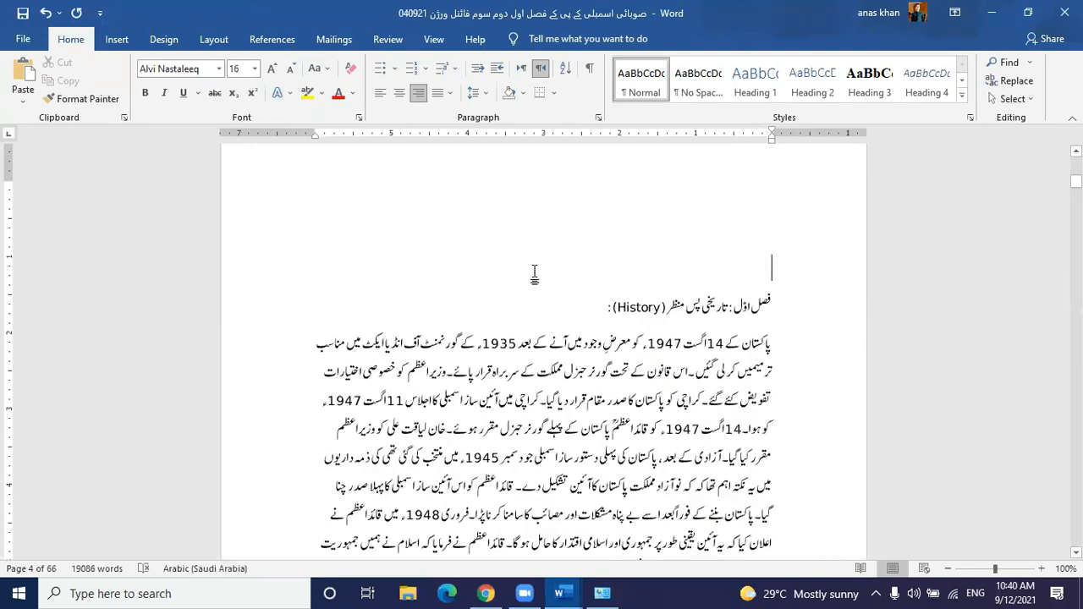
Insert an empty line above the first History paragraph, erasing some test letters.
{"action": "left_click", "coordinate": [628, 304]}
{"action": "scroll", "coordinate": [630, 308], "scroll_direction": "down", "scroll_amount": 5}
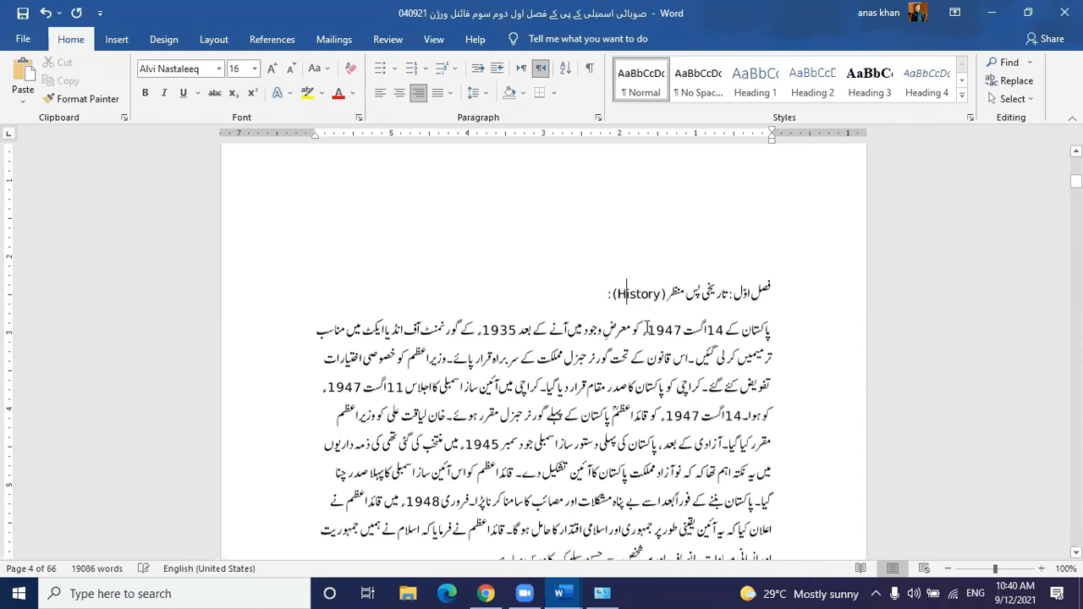
{"action": "scroll", "coordinate": [646, 326], "scroll_direction": "up", "scroll_amount": 2}
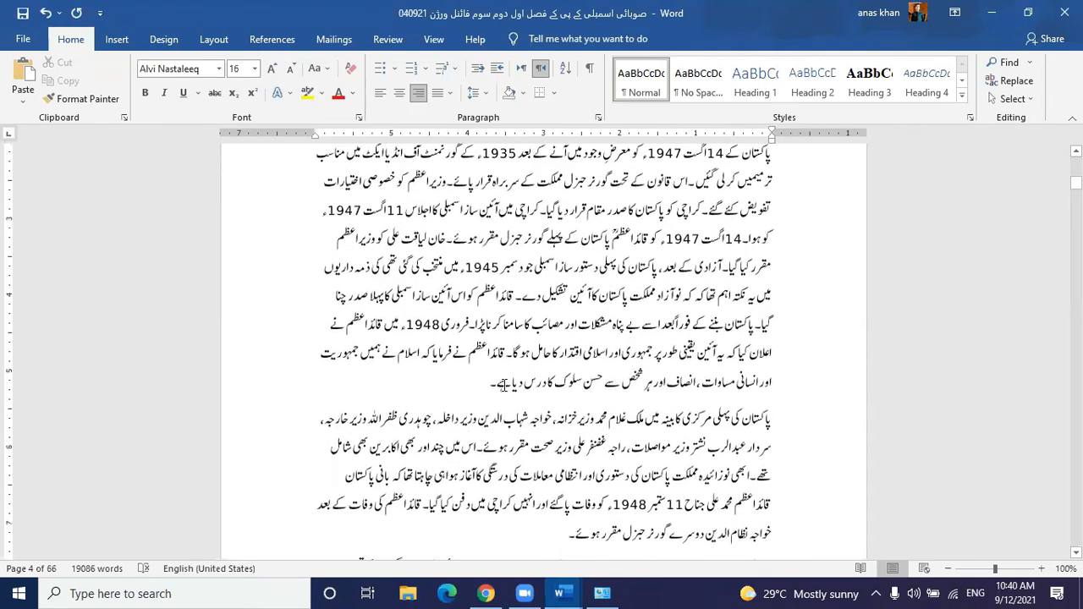
{"action": "key", "text": "Return"}
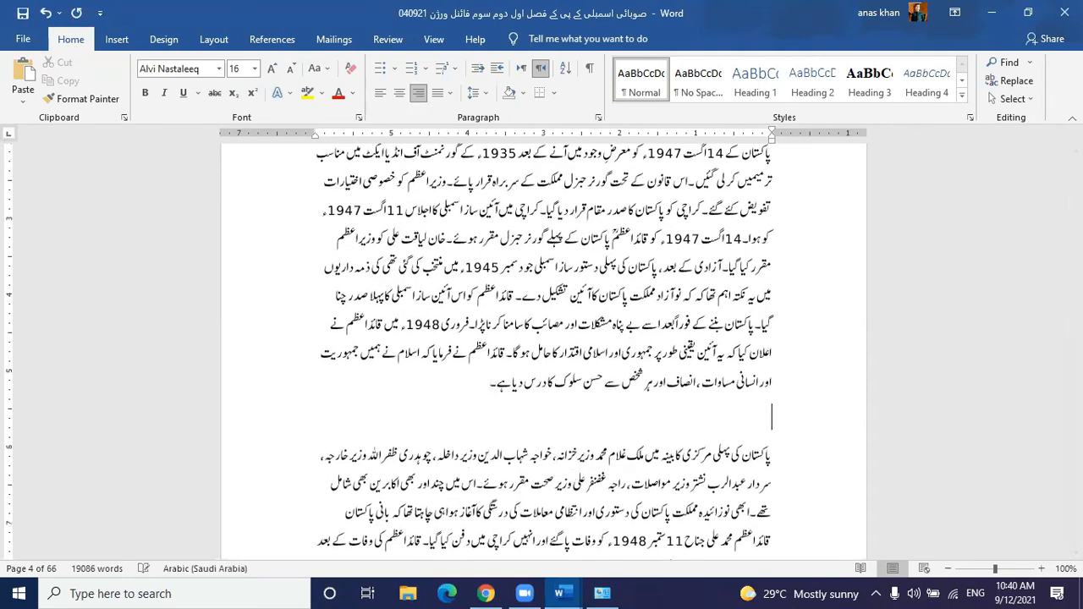
{"action": "type", "text": "Lkajs fkaj"}
{"action": "key", "text": "BackSpace"}
{"action": "key", "text": "BackSpace"}
{"action": "key", "text": "BackSpace"}
{"action": "key", "text": "BackSpace"}
{"action": "key", "text": "BackSpace"}
{"action": "key", "text": "BackSpace"}
{"action": "key", "text": "BackSpace"}
{"action": "key", "text": "BackSpace"}
Break the paragraph before 'قائداعظم' and after 'فرمایا کہ', adding a colon.
{"action": "left_click_drag", "start_coordinate": [482, 385], "coordinate": [506, 358]}
{"action": "left_click", "coordinate": [506, 357]}
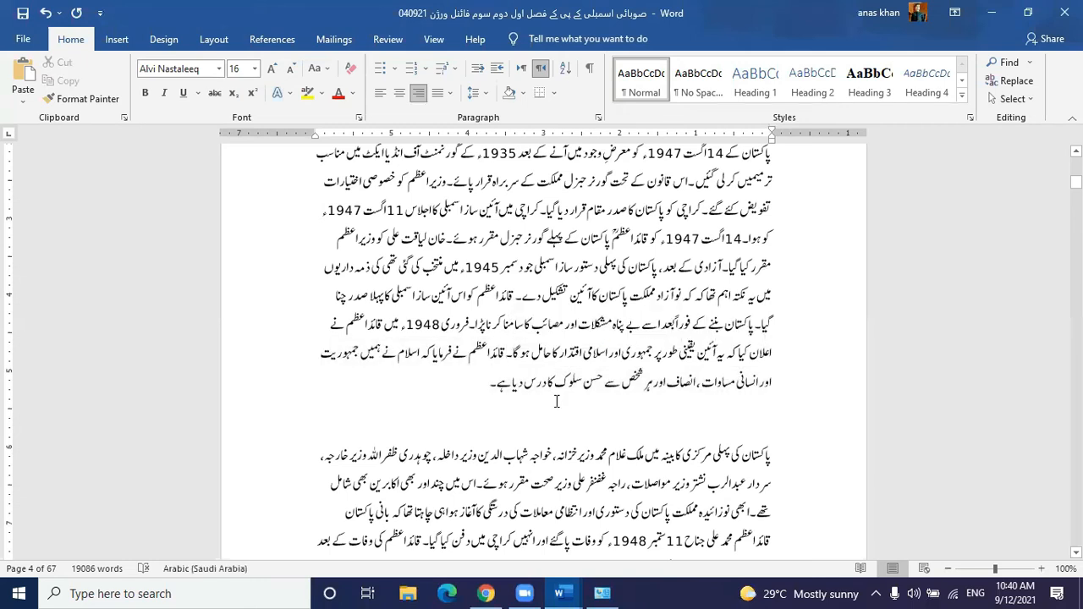
{"action": "key", "text": "Return"}
{"action": "key", "text": "Return"}
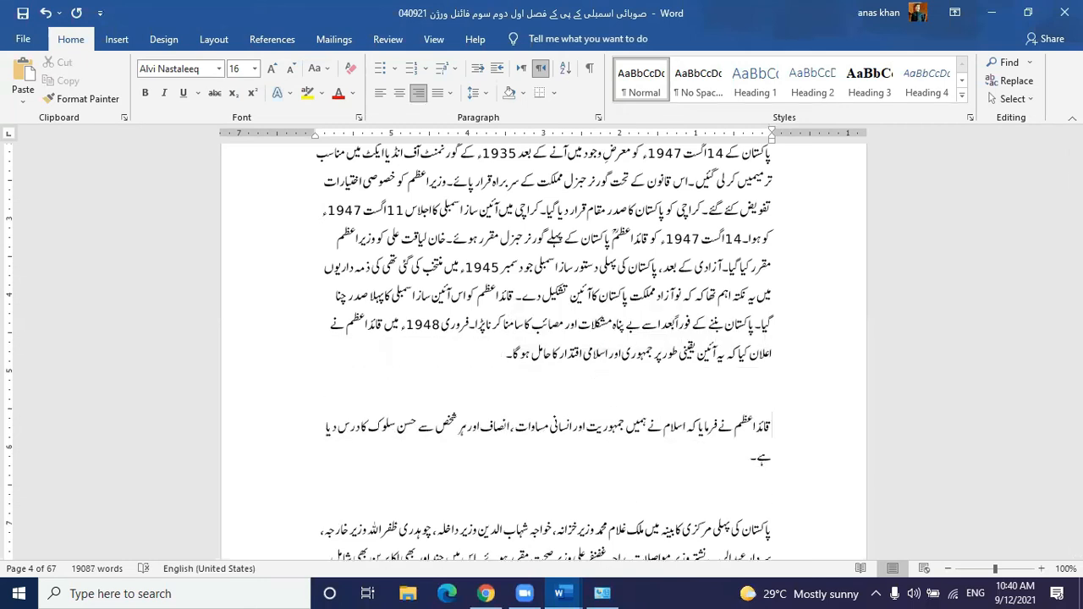
{"action": "left_click", "coordinate": [710, 432]}
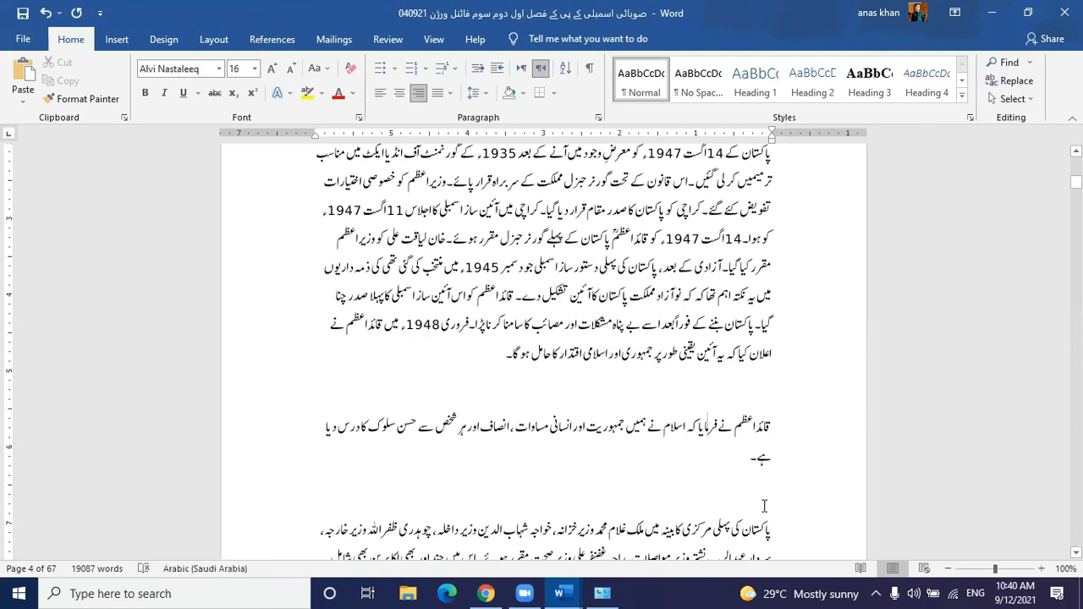
{"action": "type", "text": ":"}
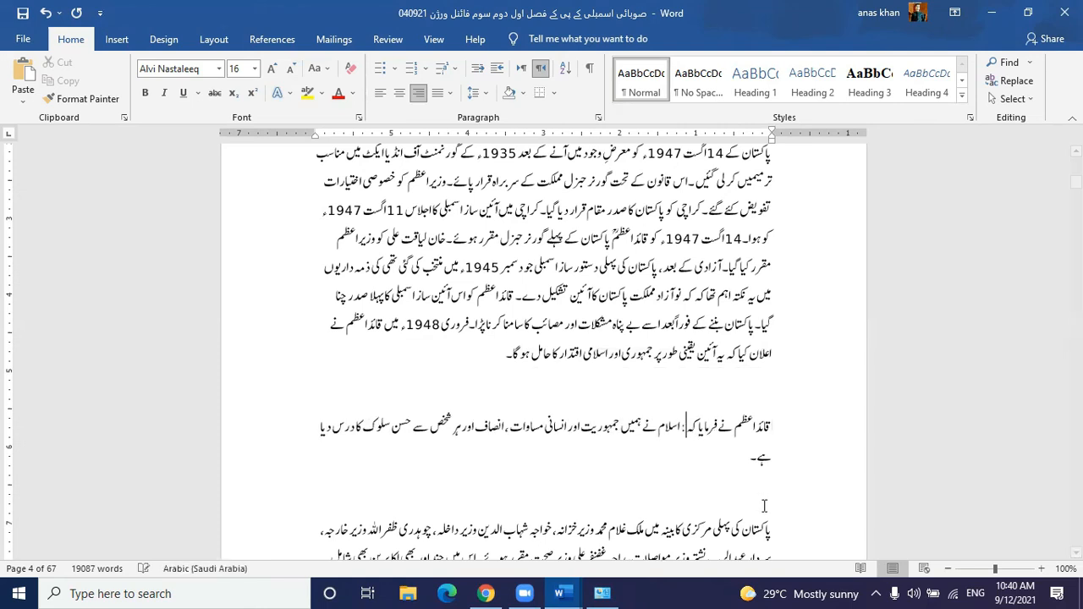
{"action": "key", "text": "Return"}
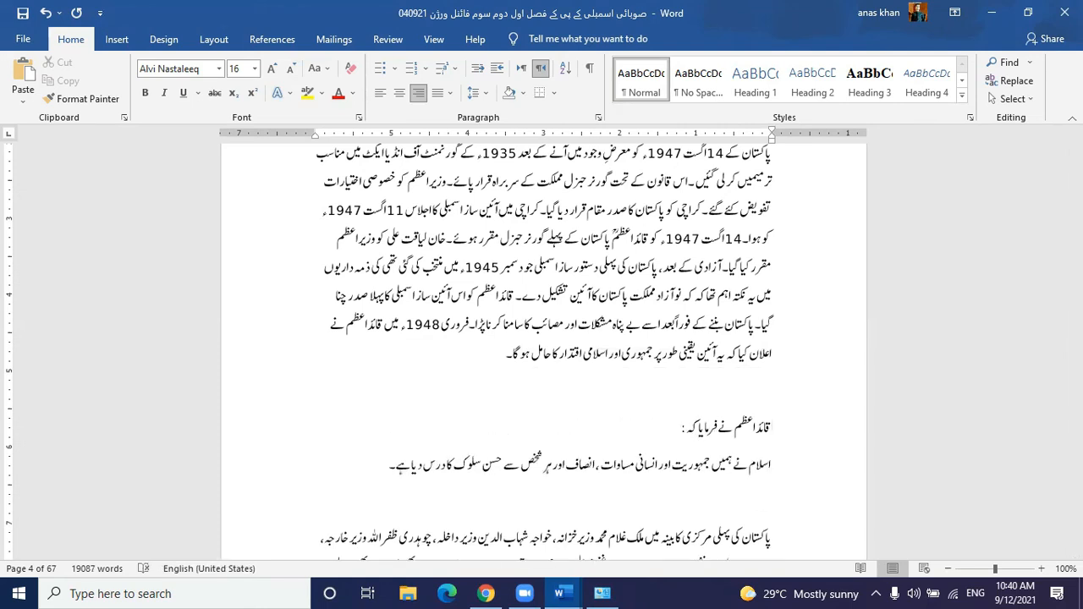
{"action": "type", "text": "}}"}
{"action": "key", "text": "BackSpace"}
{"action": "key", "text": "BackSpace"}
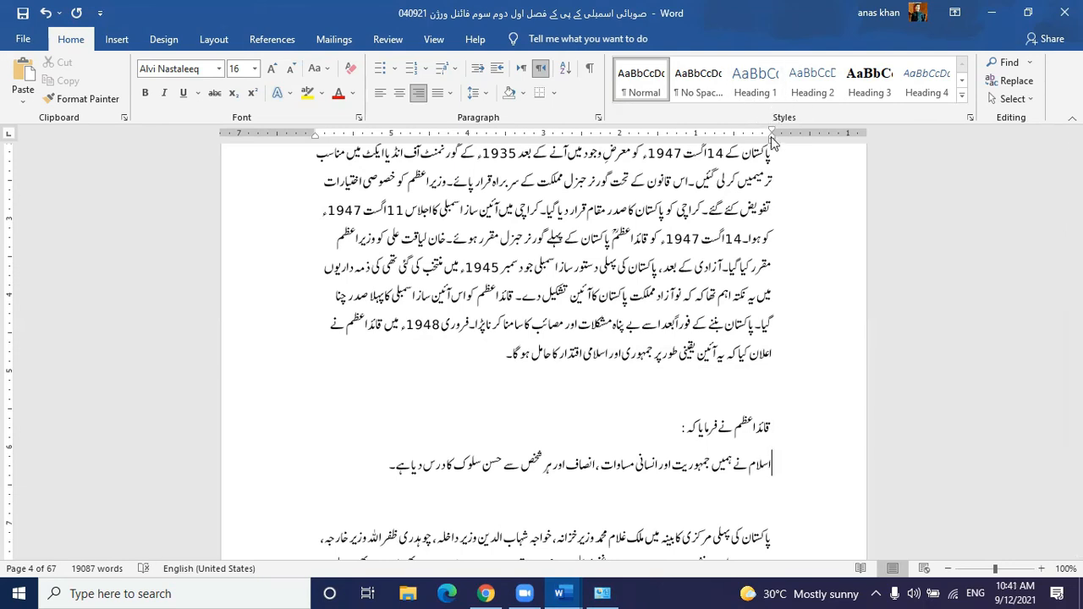
Indent the quote from both margins with the ruler markers and Ctrl+M so it wraps onto two lines.
{"action": "left_click_drag", "start_coordinate": [771, 144], "coordinate": [695, 135]}
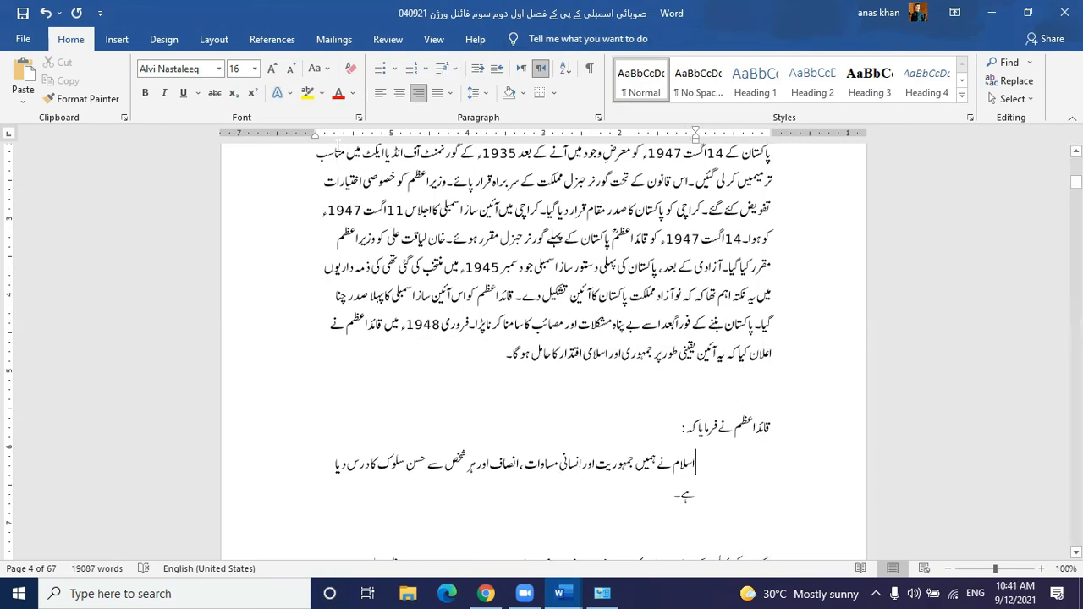
{"action": "left_click_drag", "start_coordinate": [316, 142], "coordinate": [392, 144]}
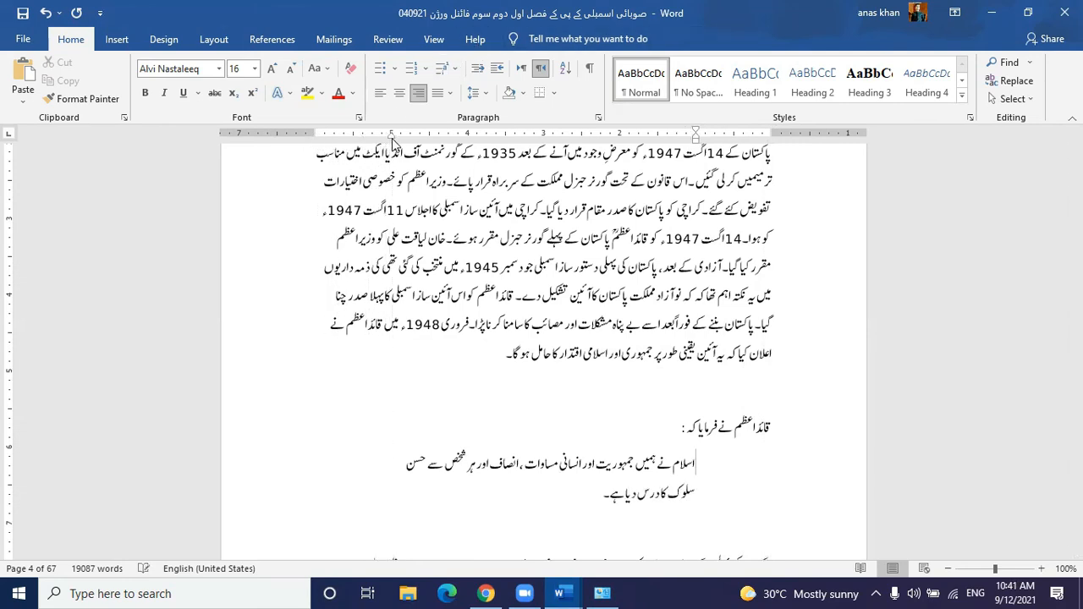
{"action": "left_click", "coordinate": [526, 515]}
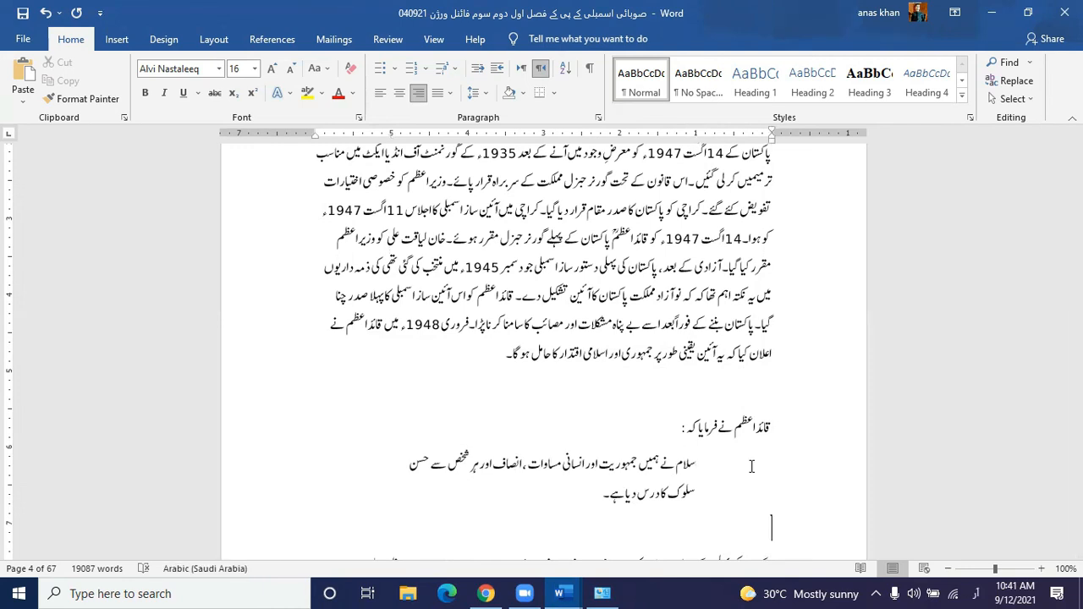
{"action": "left_click", "coordinate": [698, 469]}
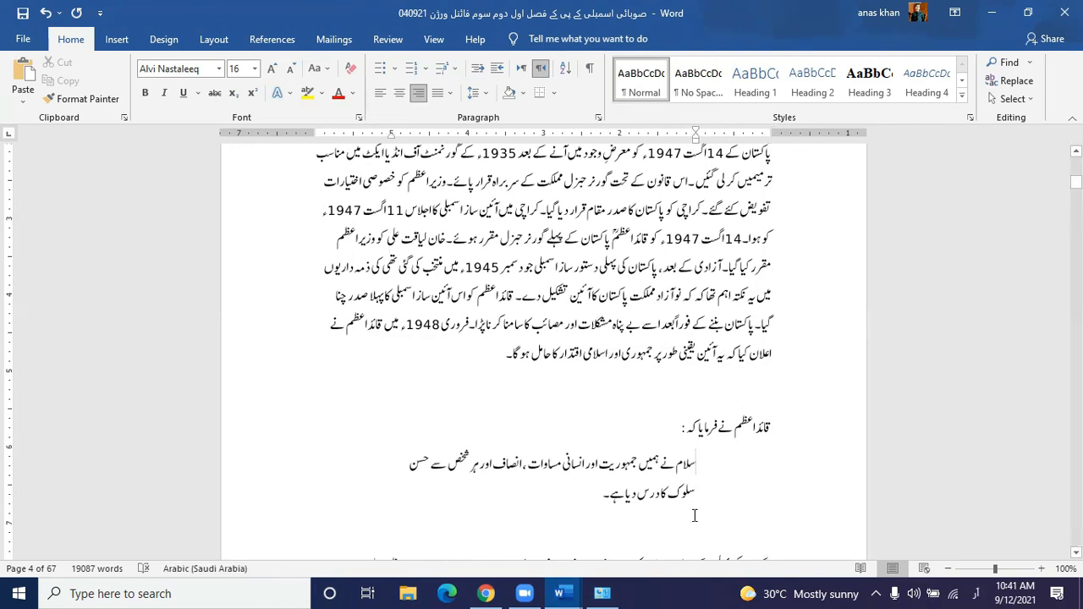
{"action": "left_click_drag", "start_coordinate": [601, 509], "coordinate": [697, 461]}
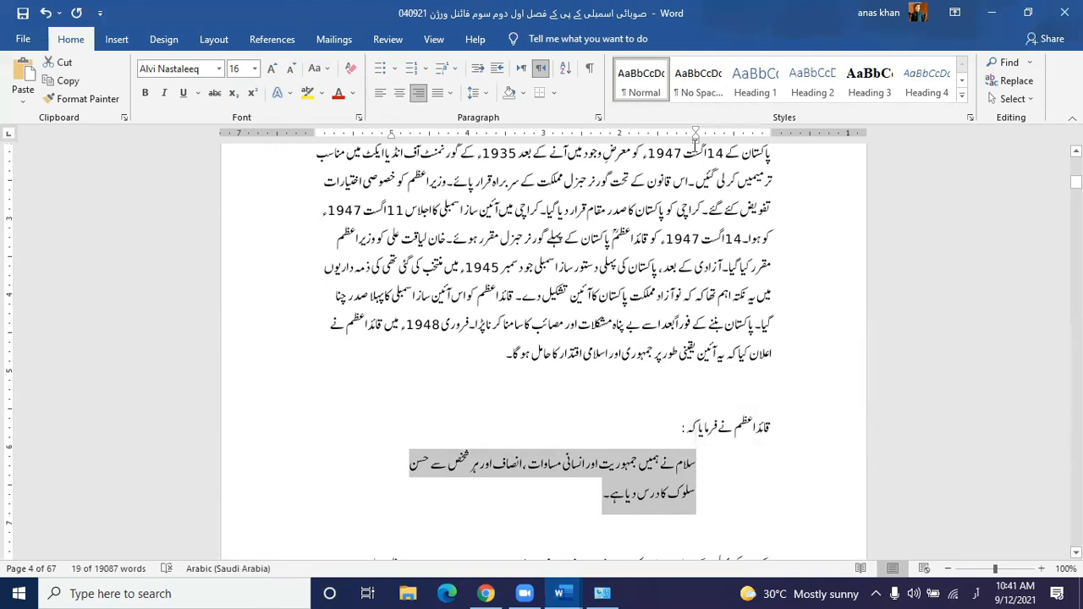
{"action": "left_click_drag", "start_coordinate": [695, 135], "coordinate": [772, 145]}
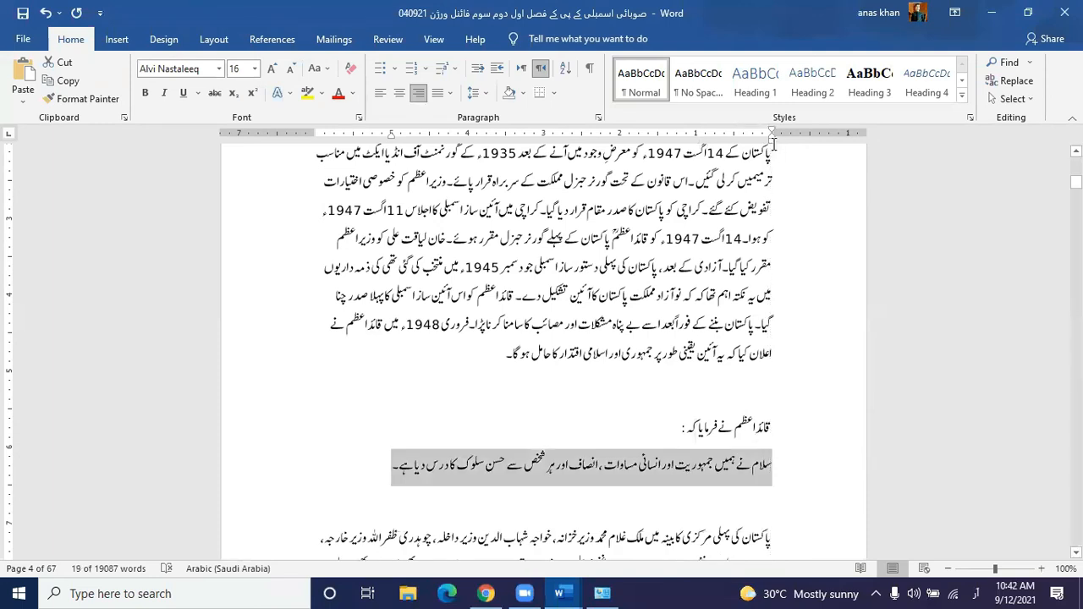
{"action": "key", "text": "ctrl+m"}
{"action": "key", "text": "ctrl+m"}
{"action": "key", "text": "ctrl+m"}
{"action": "key", "text": "ctrl+m"}
{"action": "key", "text": "ctrl+m"}
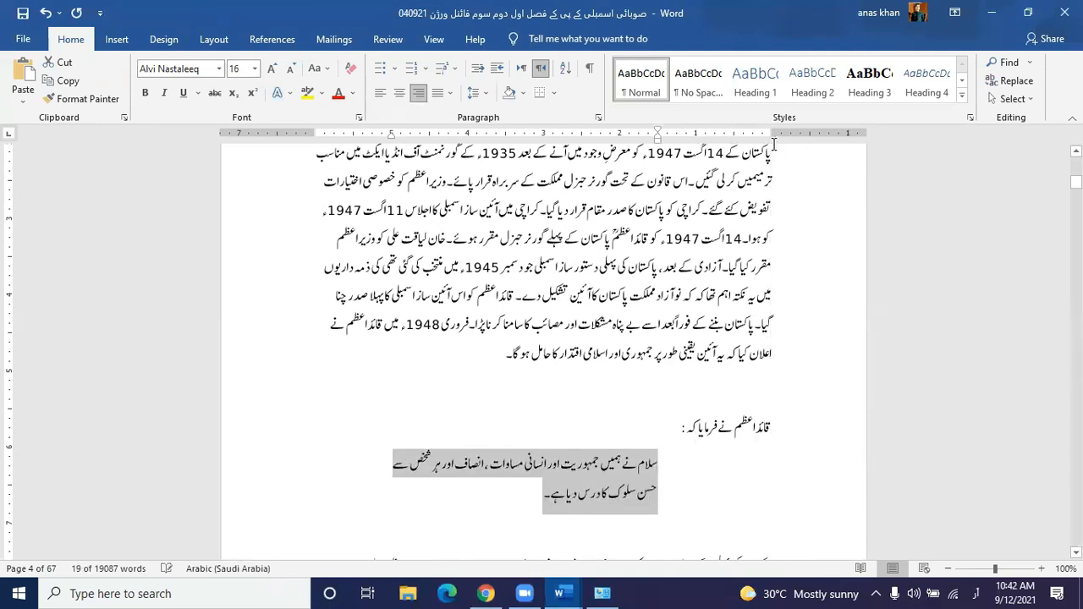
{"action": "key", "text": "ctrl+shift+m"}
{"action": "key", "text": "ctrl+shift+m"}
{"action": "key", "text": "ctrl+shift+m"}
{"action": "key", "text": "ctrl+shift+m"}
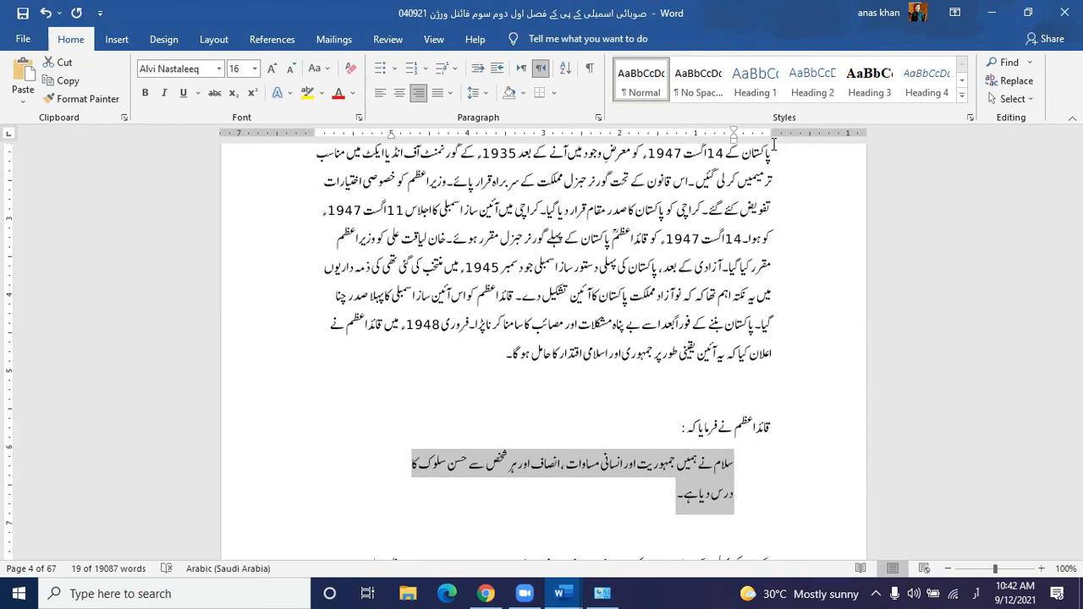
{"action": "key", "text": "ctrl+shift+m"}
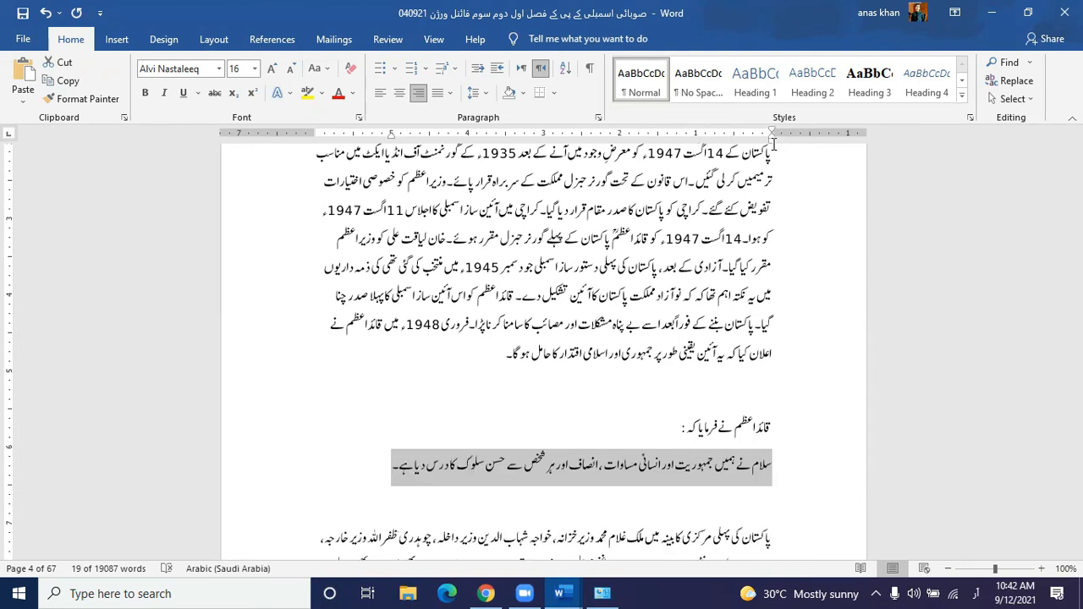
{"action": "key", "text": "ctrl+m"}
{"action": "key", "text": "Down"}
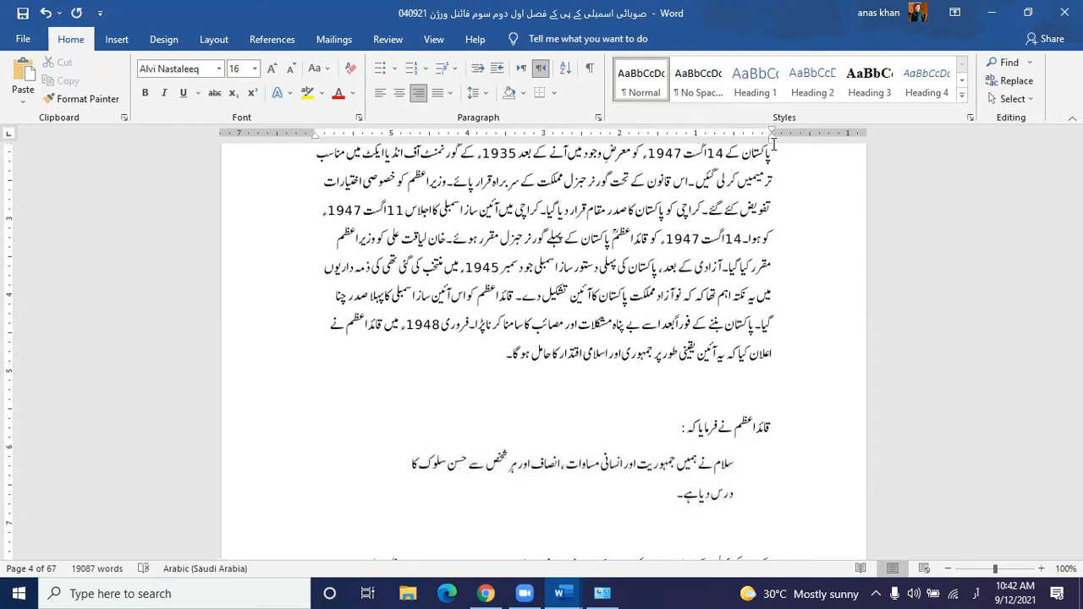
Switch to English and type the note 'Ctrl + M indent' below the quote.
{"action": "type", "text": "ش"}
{"action": "key", "text": "BackSpace"}
{"action": "key", "text": "super+space"}
{"action": "type", "text": "Ctrl +"}
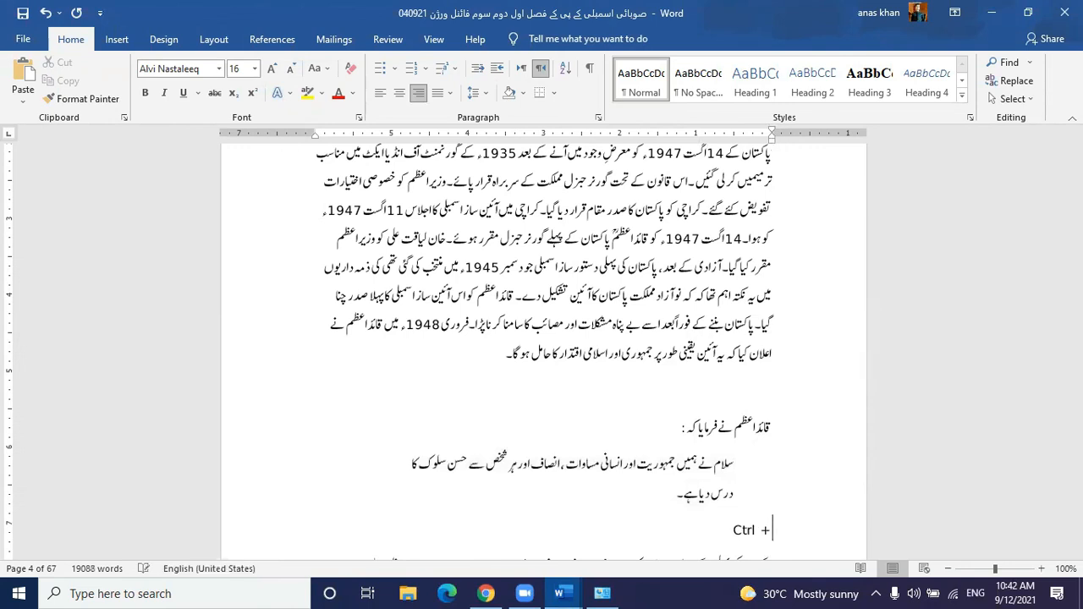
{"action": "type", "text": " M indent"}
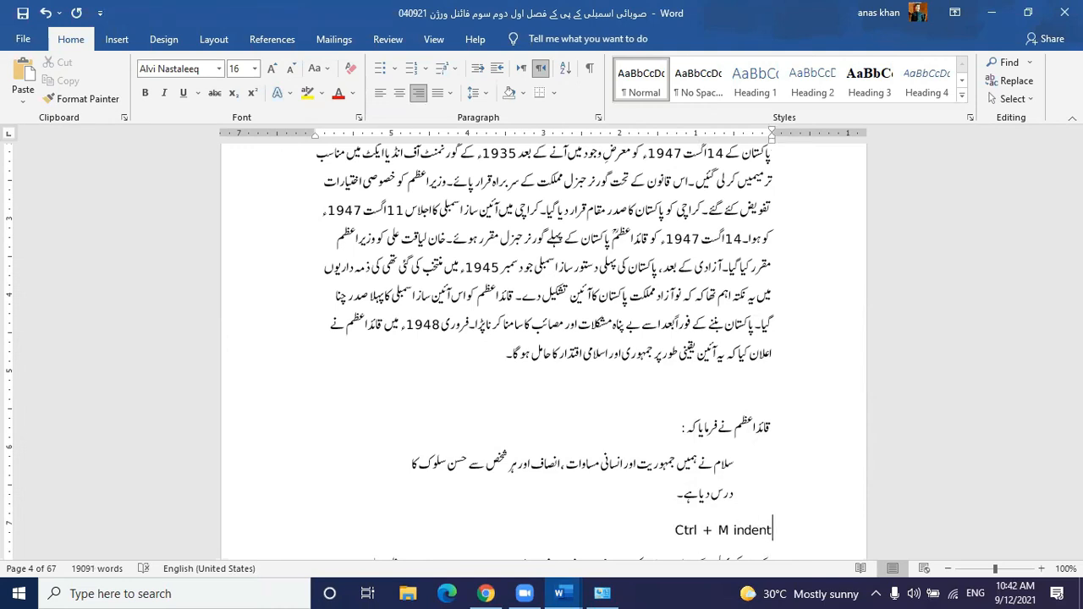
{"action": "key", "text": "Return"}
{"action": "key", "text": "alt+shift"}
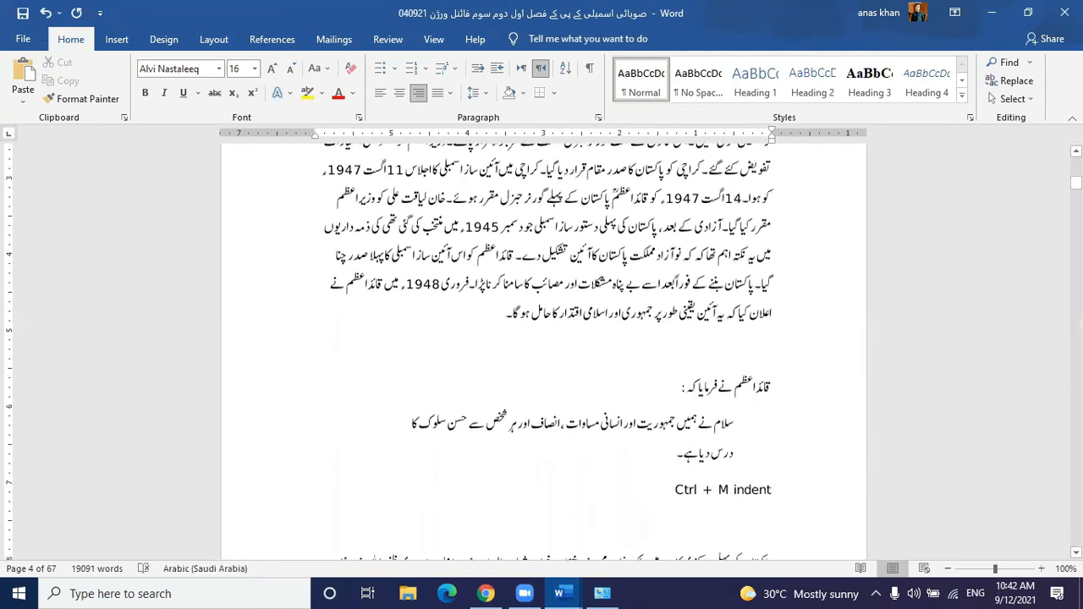
Recheck the quote's ruler indent and the note line, then return to the chapter heading.
{"action": "left_click", "coordinate": [692, 422]}
{"action": "left_click_drag", "start_coordinate": [391, 138], "coordinate": [392, 142]}
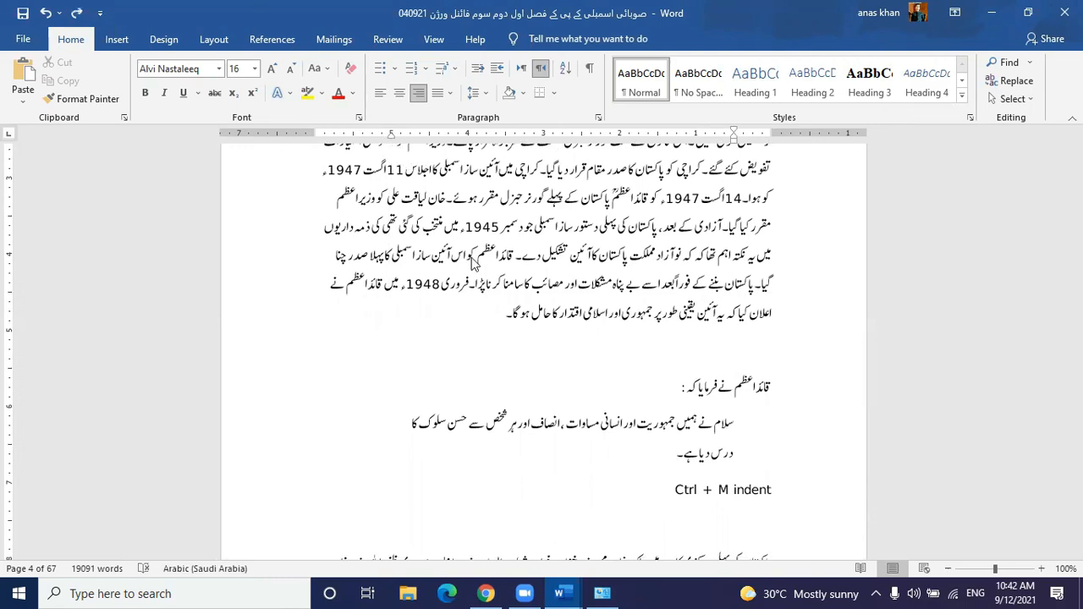
{"action": "scroll", "coordinate": [634, 401], "scroll_direction": "down", "scroll_amount": 3}
{"action": "left_click", "coordinate": [634, 396]}
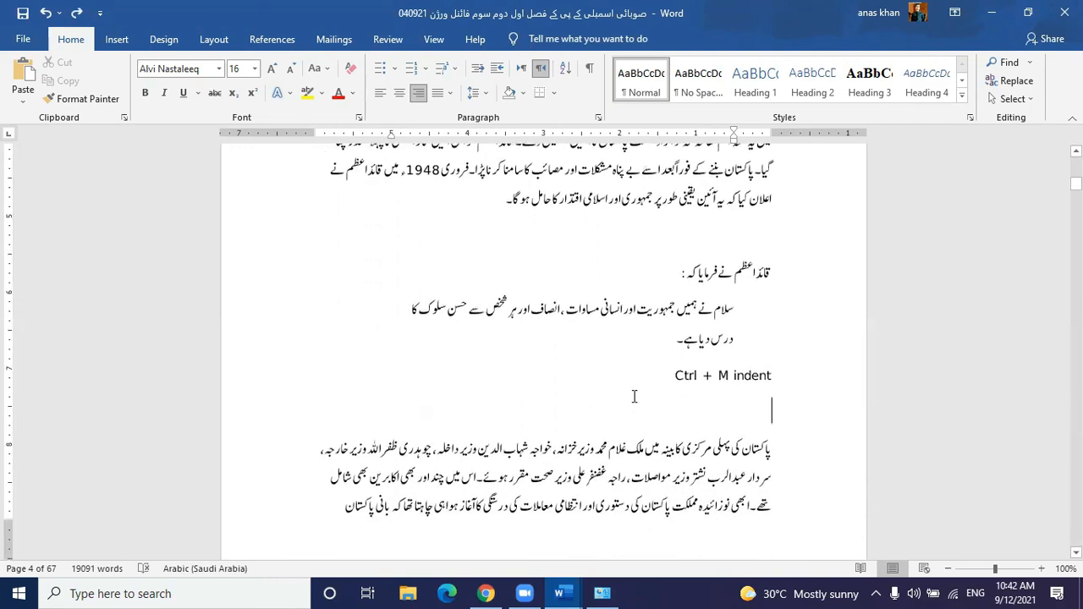
{"action": "left_click_drag", "start_coordinate": [750, 410], "coordinate": [656, 375]}
{"action": "scroll", "coordinate": [692, 386], "scroll_direction": "up", "scroll_amount": 10}
{"action": "scroll", "coordinate": [689, 388], "scroll_direction": "down", "scroll_amount": 10}
{"action": "scroll", "coordinate": [650, 286], "scroll_direction": "down", "scroll_amount": 8}
{"action": "scroll", "coordinate": [650, 286], "scroll_direction": "up", "scroll_amount": 8}
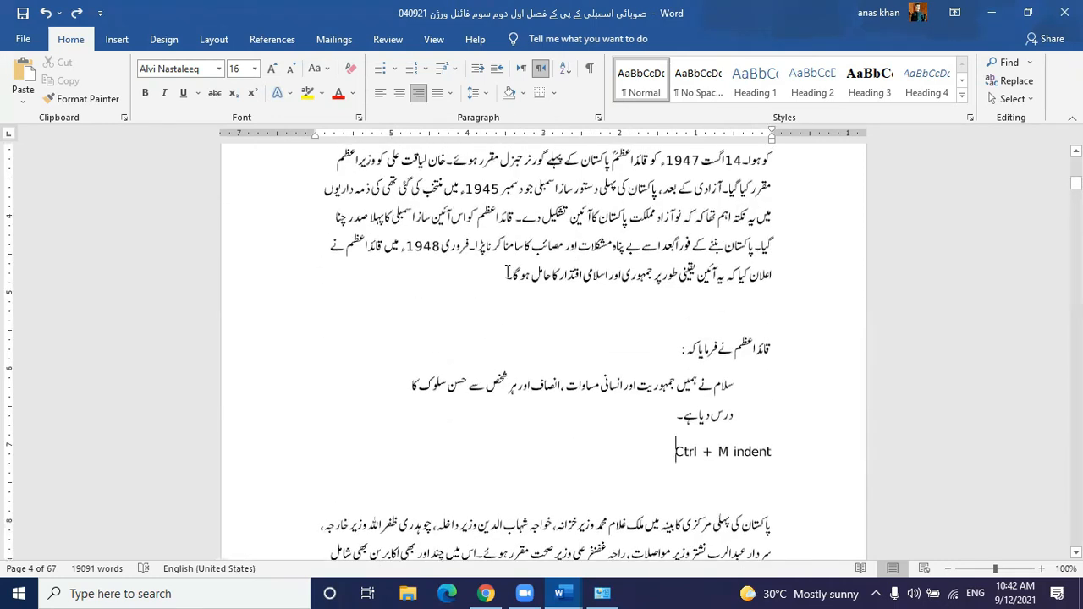
{"action": "scroll", "coordinate": [508, 273], "scroll_direction": "up", "scroll_amount": 4}
{"action": "left_click", "coordinate": [685, 338]}
{"action": "scroll", "coordinate": [693, 288], "scroll_direction": "down", "scroll_amount": 6}
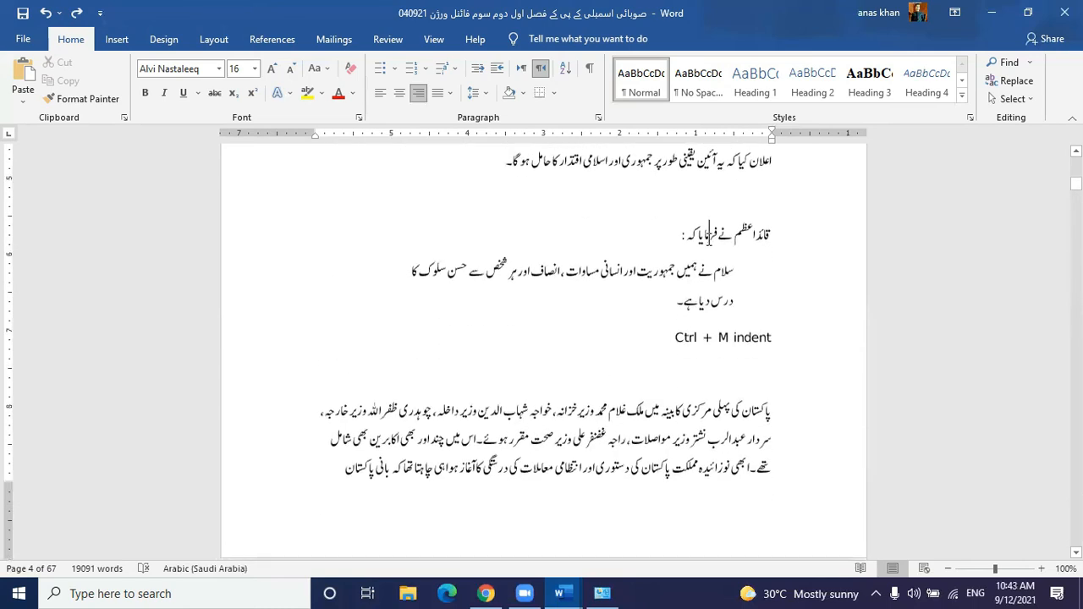
{"action": "scroll", "coordinate": [705, 254], "scroll_direction": "up", "scroll_amount": 1}
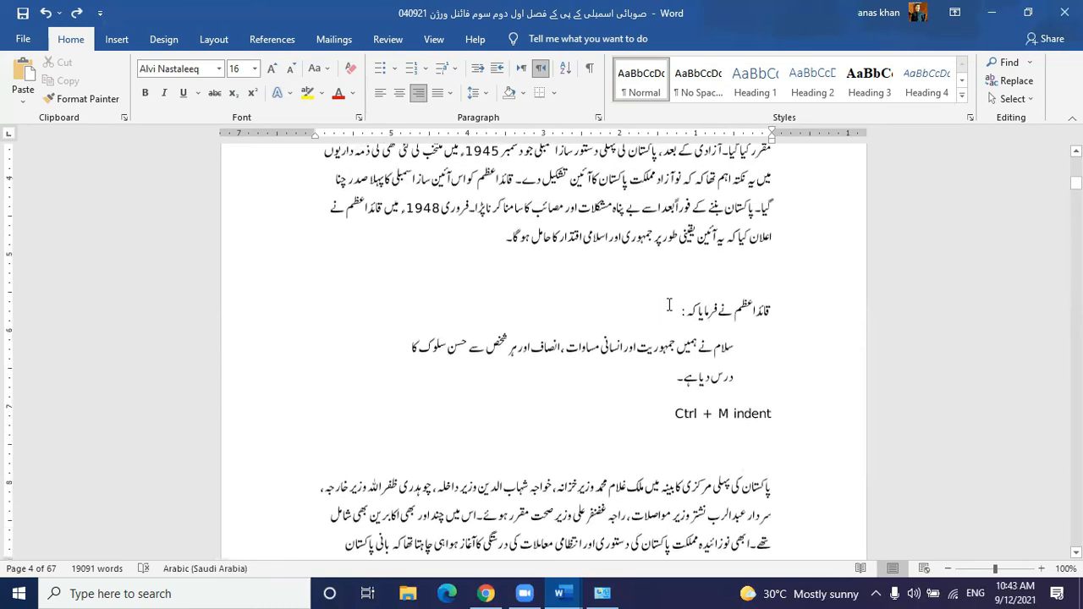
Make the History chapter heading 18 pt, red and underlined.
{"action": "left_click_drag", "start_coordinate": [665, 372], "coordinate": [761, 301]}
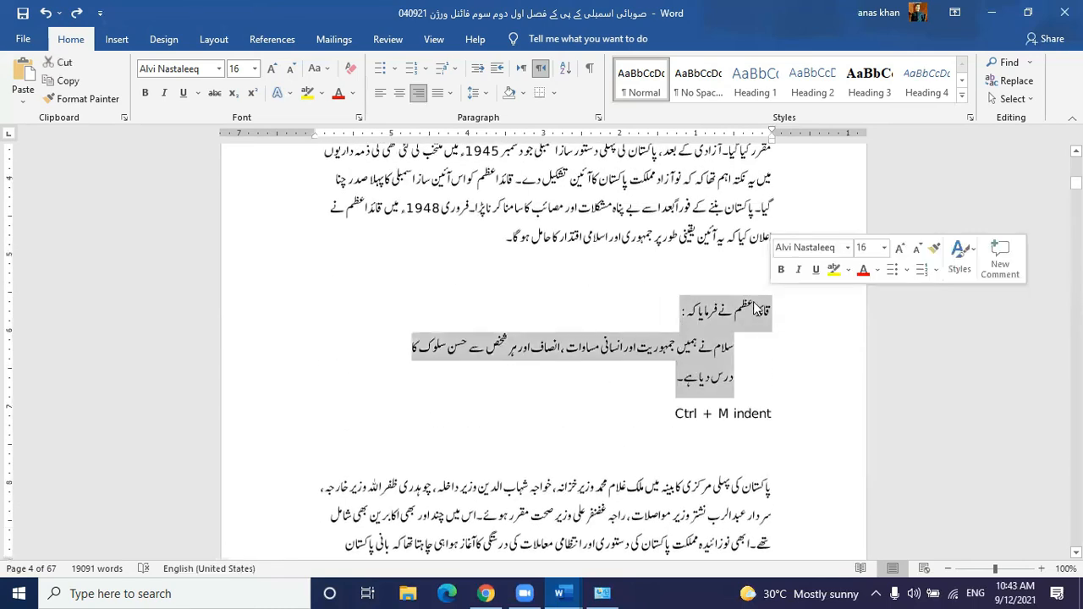
{"action": "scroll", "coordinate": [508, 220], "scroll_direction": "up", "scroll_amount": 4}
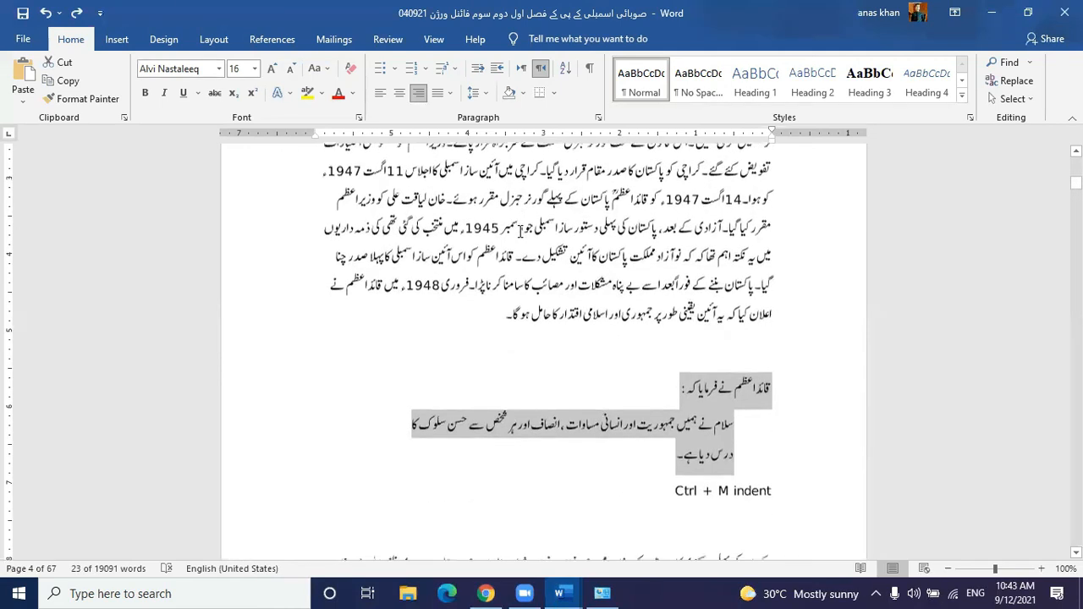
{"action": "scroll", "coordinate": [519, 230], "scroll_direction": "up", "scroll_amount": 3}
{"action": "triple_click", "coordinate": [621, 264]}
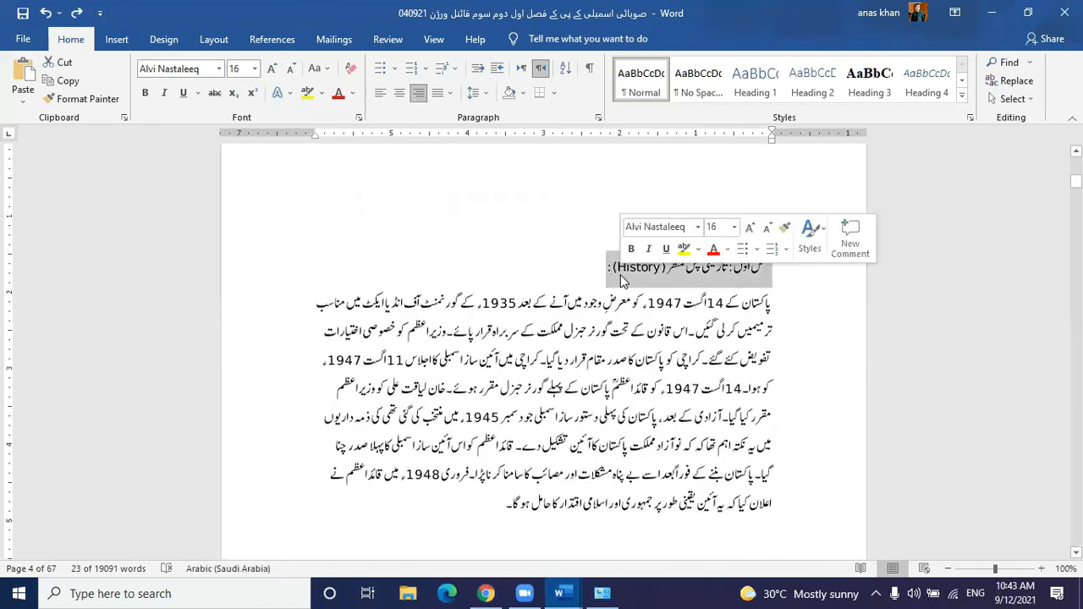
{"action": "left_click", "coordinate": [271, 69]}
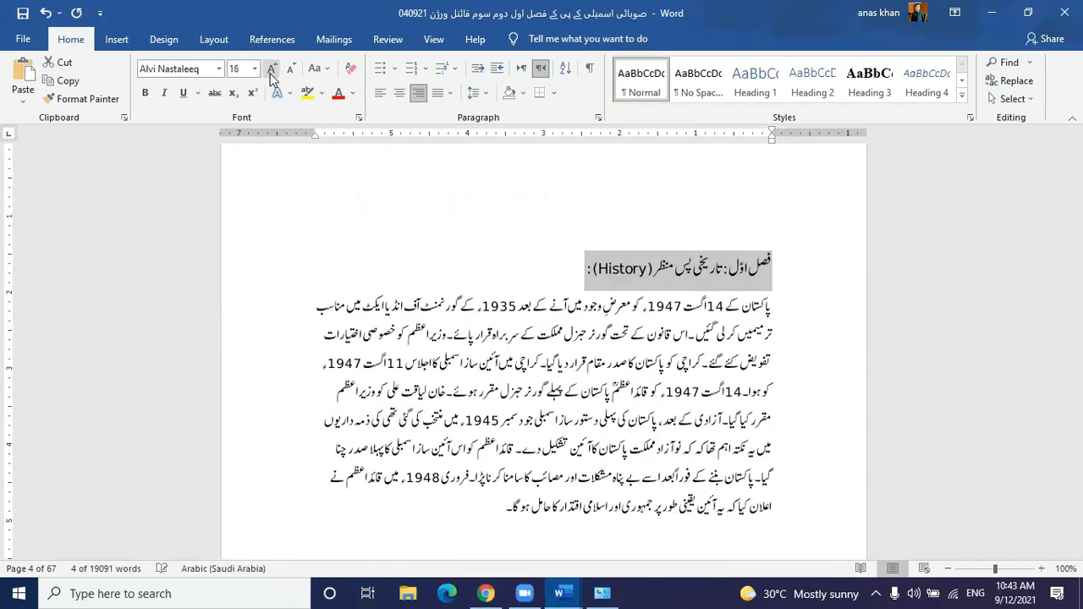
{"action": "left_click", "coordinate": [339, 95]}
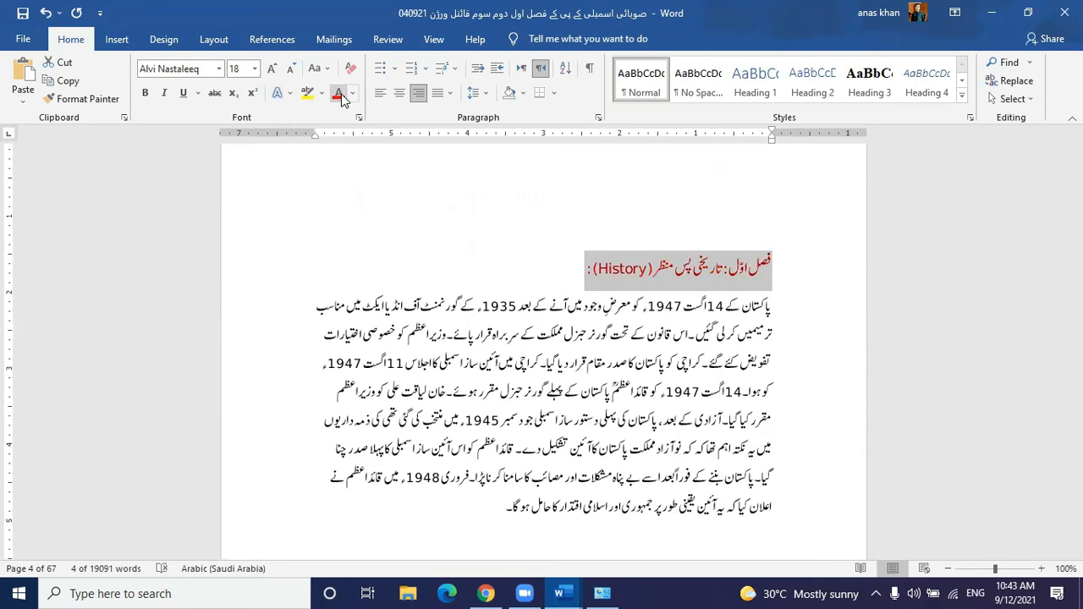
{"action": "left_click", "coordinate": [188, 93]}
{"action": "left_click", "coordinate": [477, 239]}
Check the heading's new formatting and move into the قائداعظم نے فرمایا کہ line.
{"action": "scroll", "coordinate": [476, 239], "scroll_direction": "down", "scroll_amount": 4}
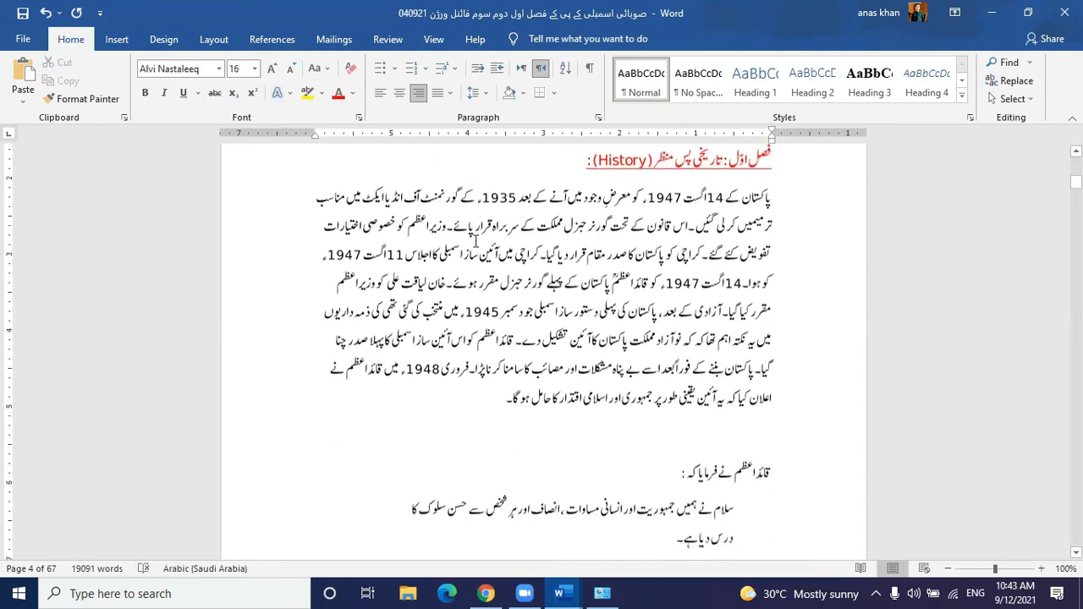
{"action": "scroll", "coordinate": [683, 392], "scroll_direction": "up", "scroll_amount": 4}
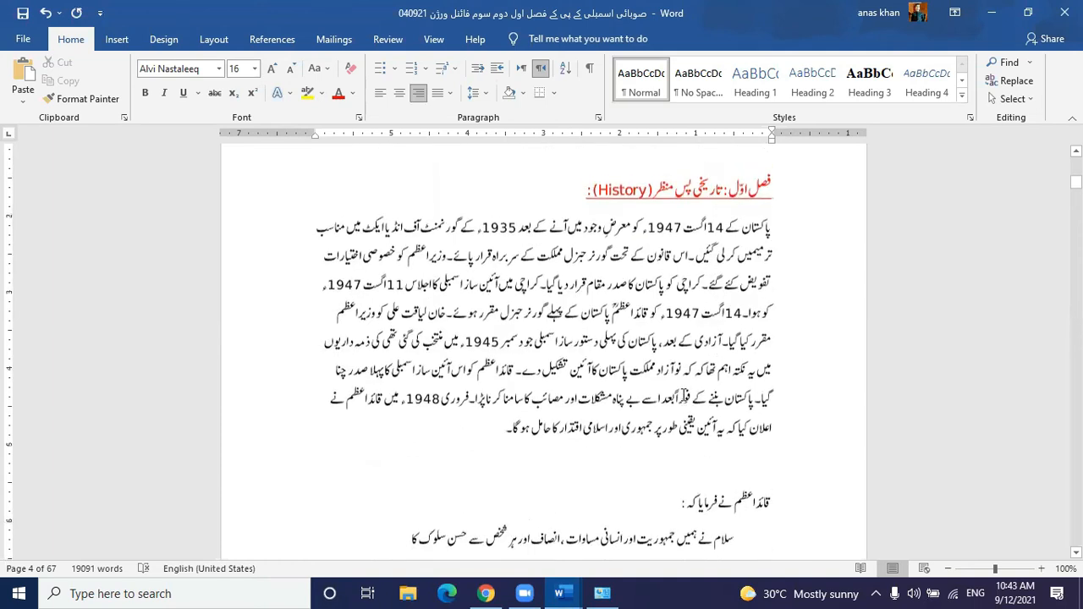
{"action": "left_click", "coordinate": [654, 307]}
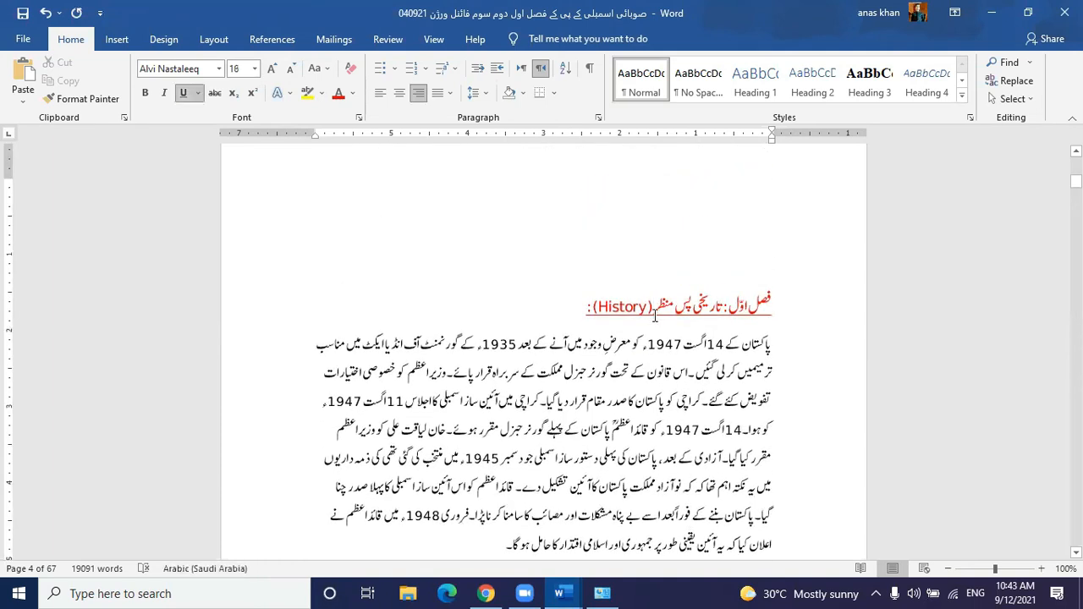
{"action": "scroll", "coordinate": [707, 282], "scroll_direction": "down", "scroll_amount": 6}
{"action": "left_click", "coordinate": [708, 279]}
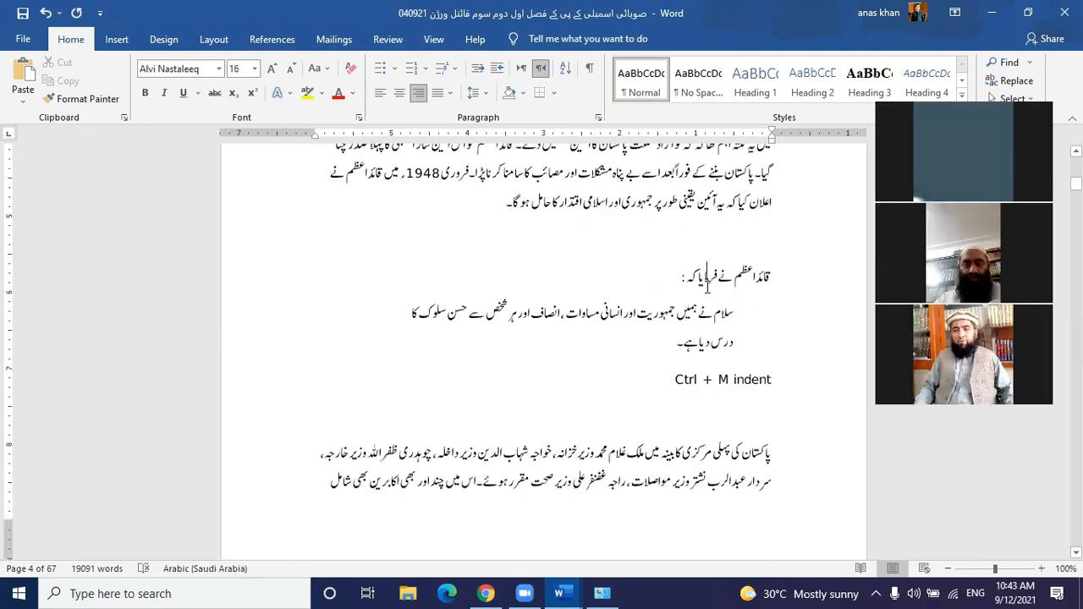
Select the red History heading, keep underline on, and make it bold.
{"action": "scroll", "coordinate": [707, 286], "scroll_direction": "up", "scroll_amount": 6}
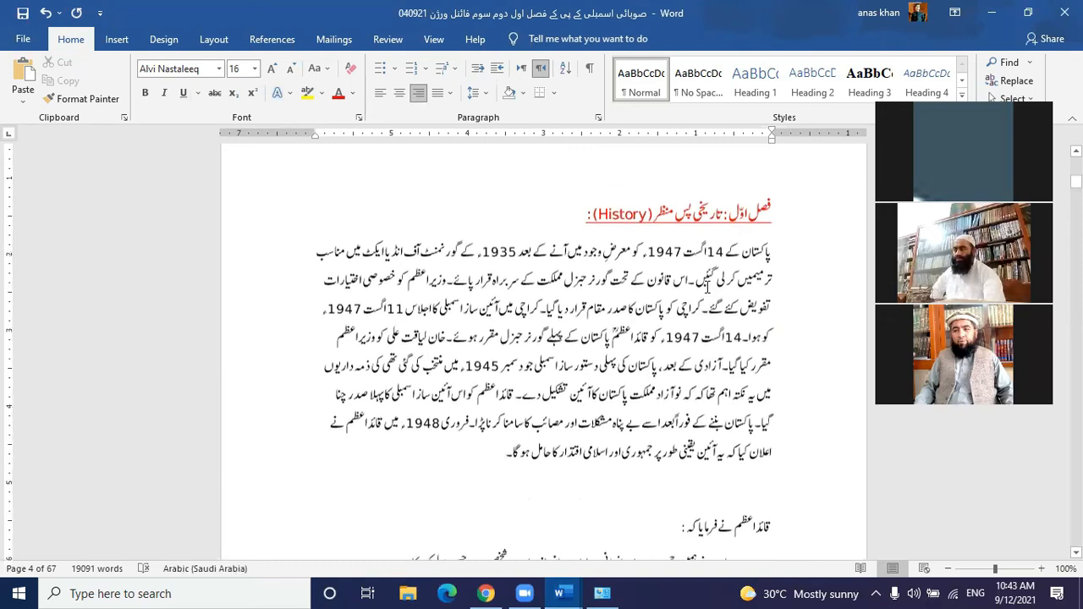
{"action": "left_click", "coordinate": [707, 287]}
{"action": "scroll", "coordinate": [707, 288], "scroll_direction": "down", "scroll_amount": 4}
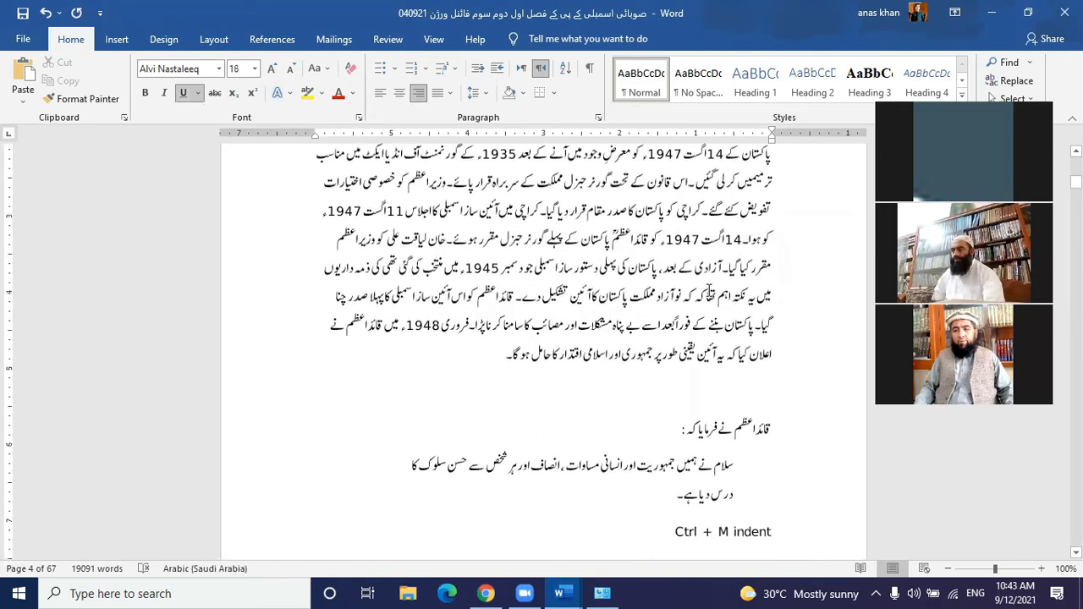
{"action": "scroll", "coordinate": [707, 288], "scroll_direction": "up", "scroll_amount": 2}
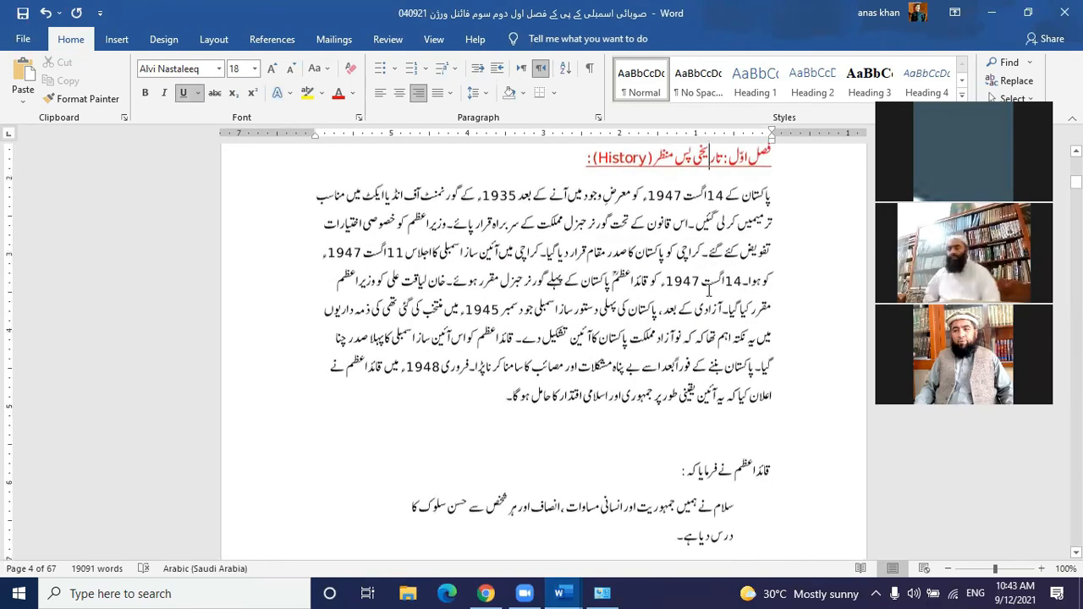
{"action": "left_click", "coordinate": [185, 93]}
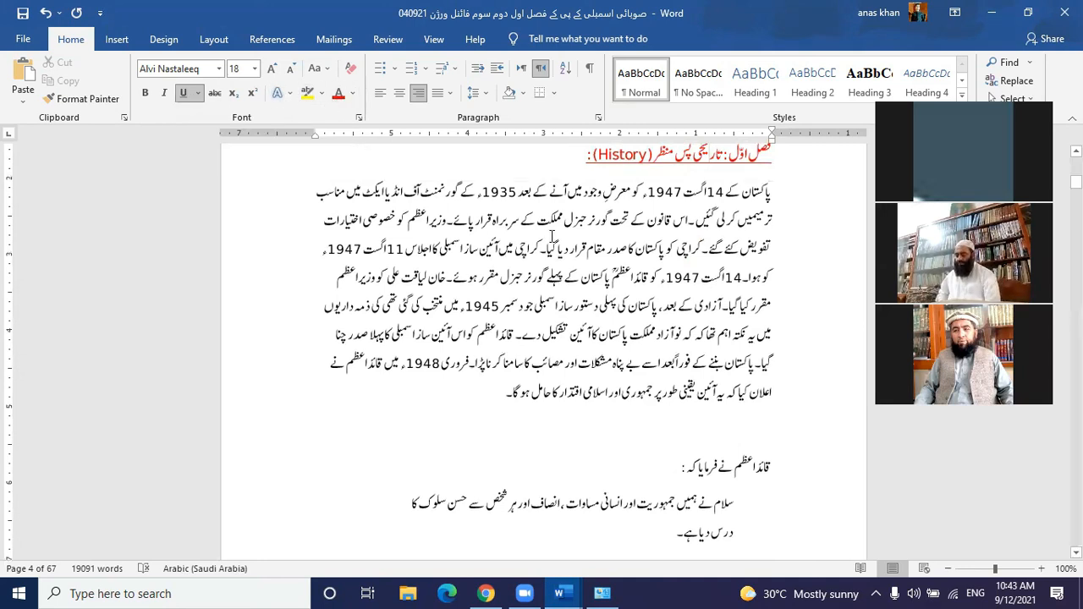
{"action": "scroll", "coordinate": [556, 233], "scroll_direction": "up", "scroll_amount": 3}
{"action": "left_click_drag", "start_coordinate": [575, 299], "coordinate": [790, 301]}
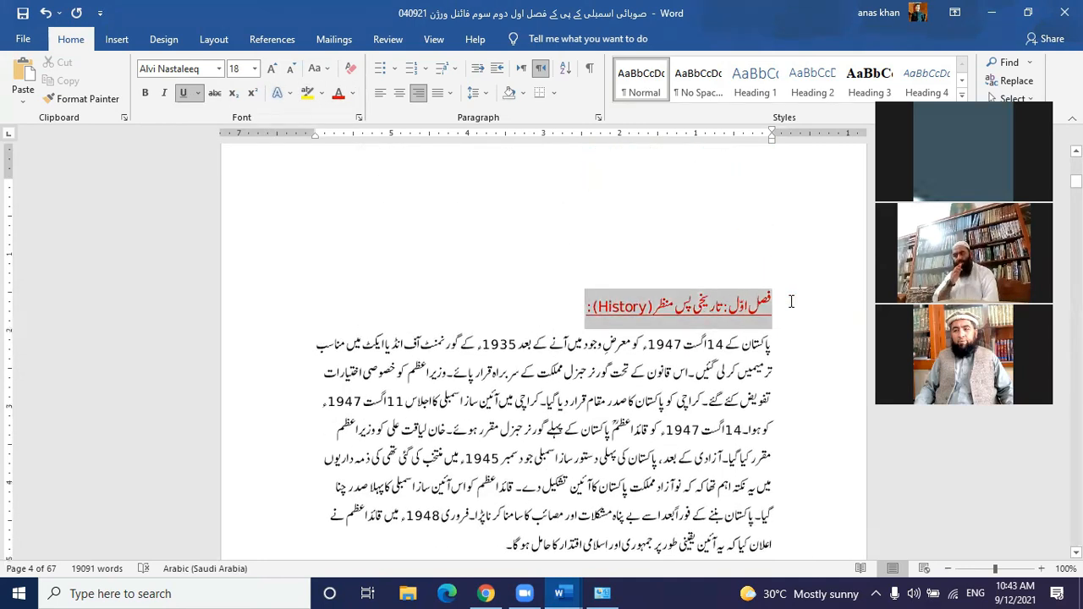
{"action": "left_click", "coordinate": [147, 95]}
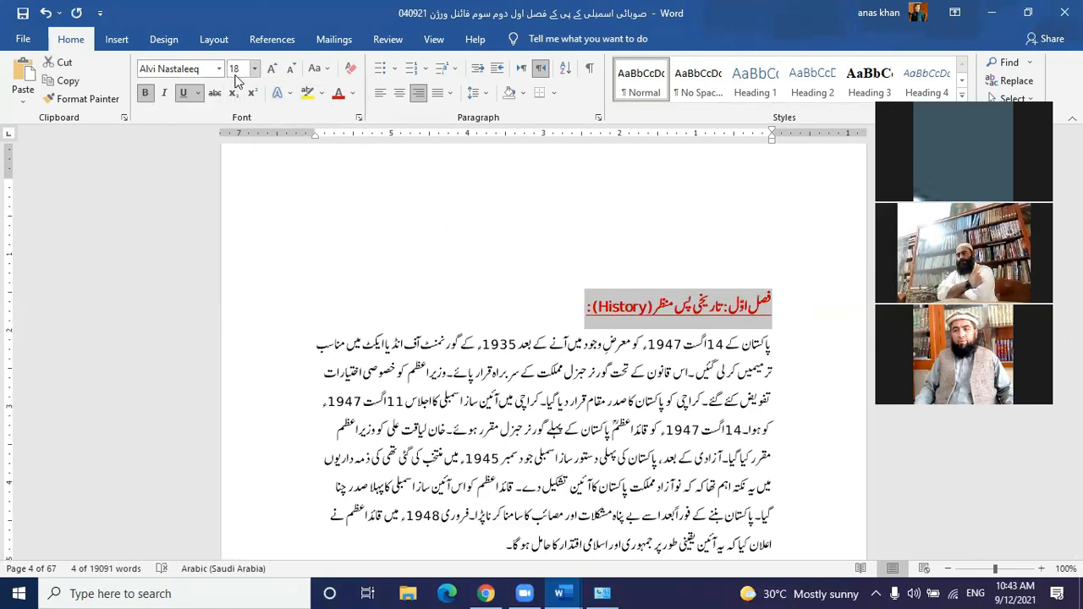
{"action": "left_click", "coordinate": [647, 318]}
Pick up the chapter heading's formatting with Format Painter.
{"action": "scroll", "coordinate": [647, 317], "scroll_direction": "down", "scroll_amount": 6}
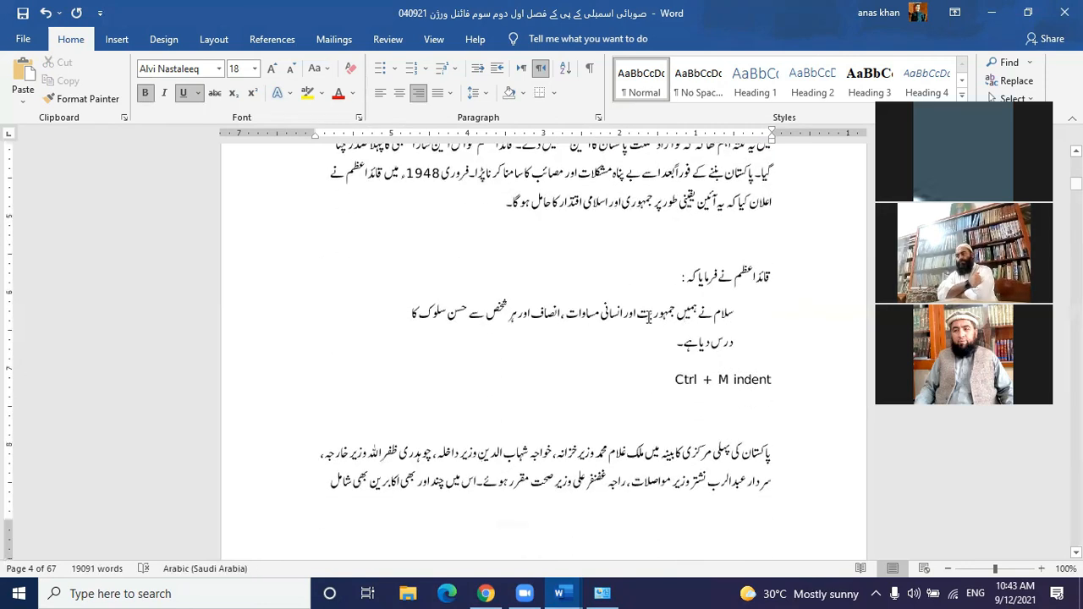
{"action": "left_click_drag", "start_coordinate": [660, 276], "coordinate": [765, 288]}
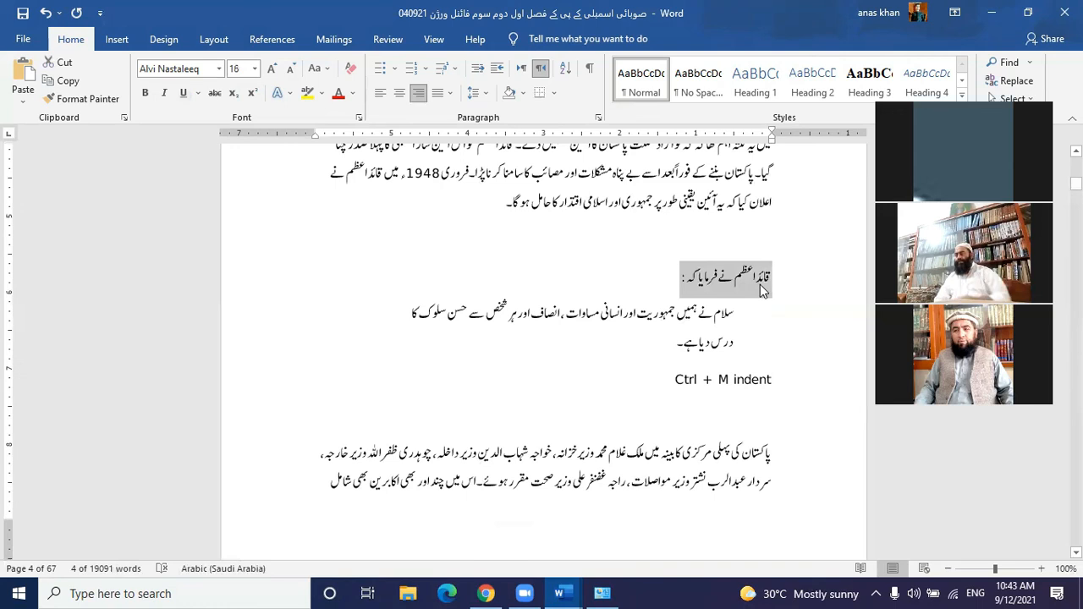
{"action": "scroll", "coordinate": [760, 290], "scroll_direction": "up", "scroll_amount": 6}
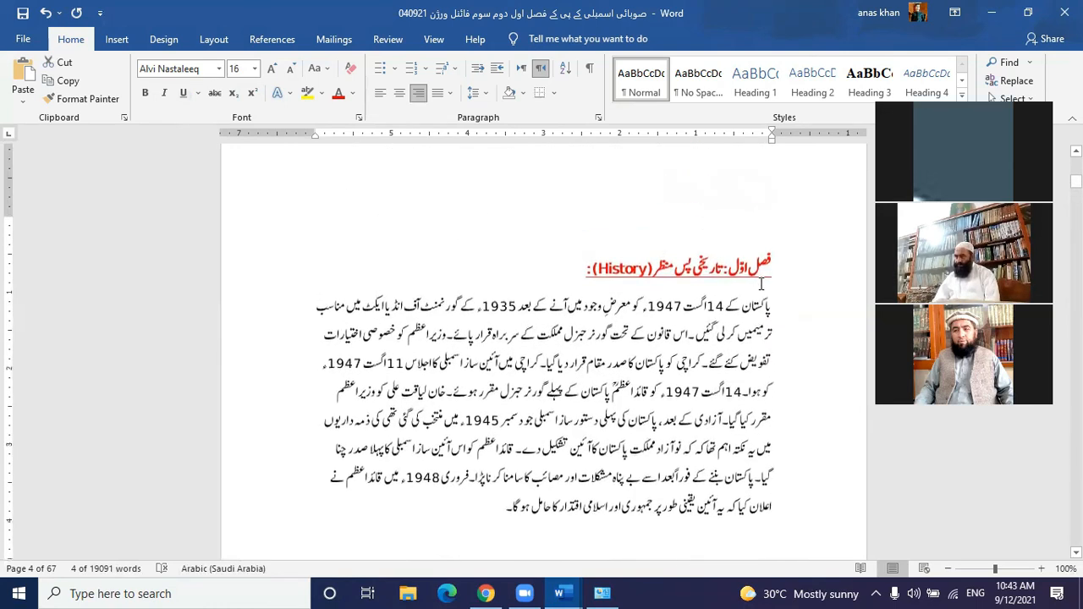
{"action": "scroll", "coordinate": [761, 284], "scroll_direction": "up", "scroll_amount": 2}
{"action": "scroll", "coordinate": [761, 284], "scroll_direction": "down", "scroll_amount": 5}
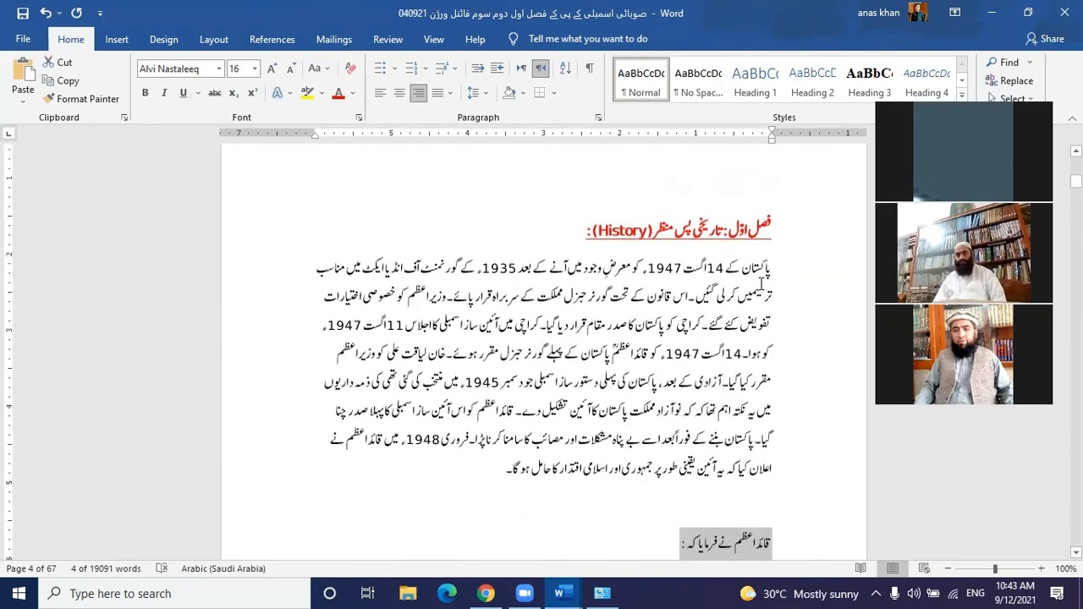
{"action": "scroll", "coordinate": [760, 284], "scroll_direction": "up", "scroll_amount": 3}
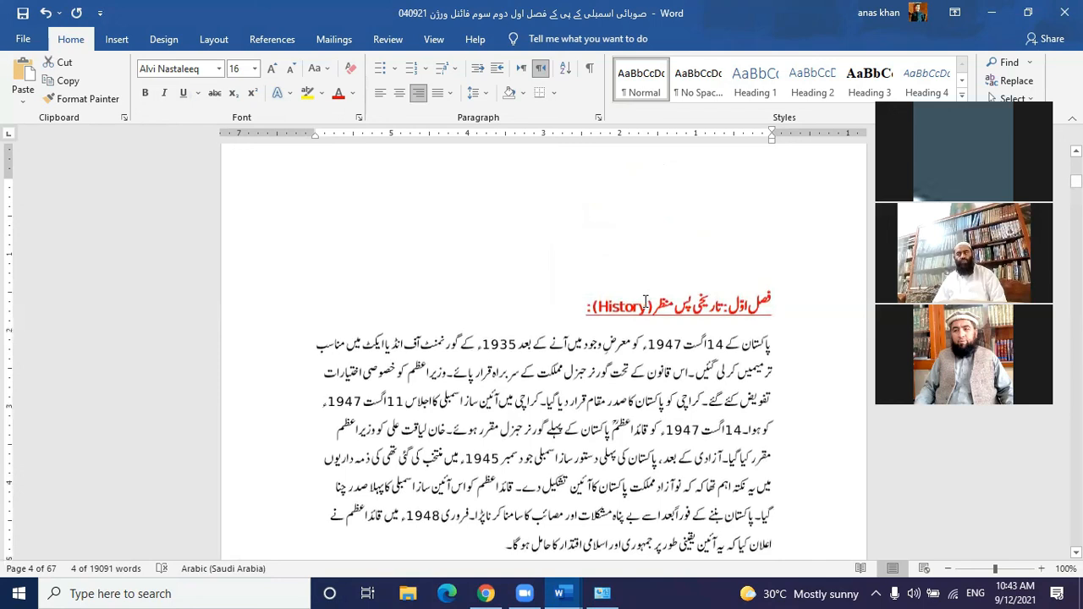
{"action": "left_click", "coordinate": [581, 322]}
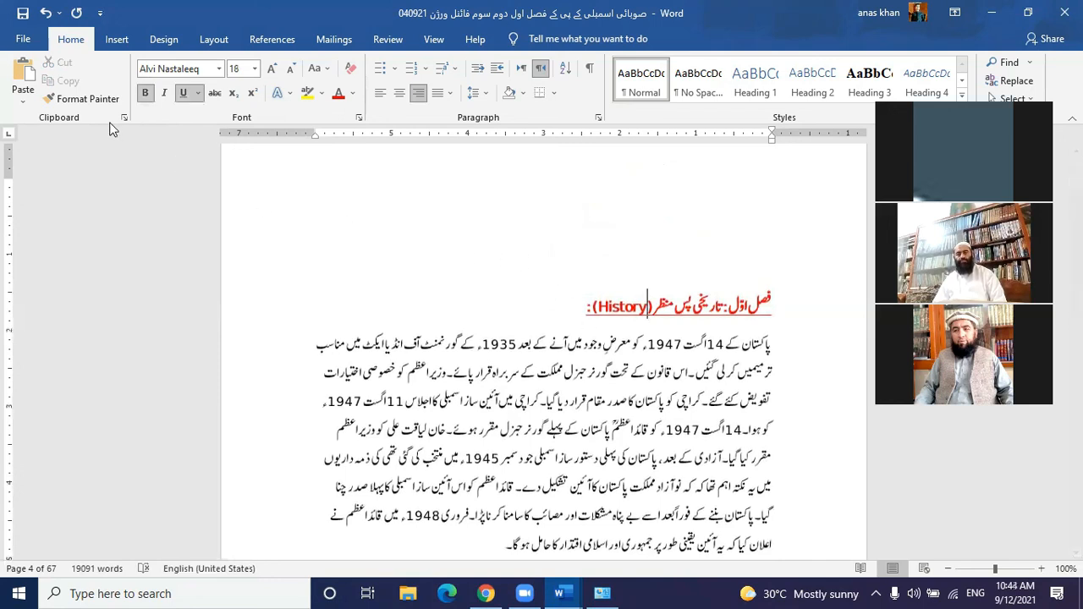
{"action": "left_click", "coordinate": [87, 99]}
Paint the red, bold, underlined format onto the قائداعظم نے فرمایا کہ line.
{"action": "scroll", "coordinate": [726, 436], "scroll_direction": "down", "scroll_amount": 4}
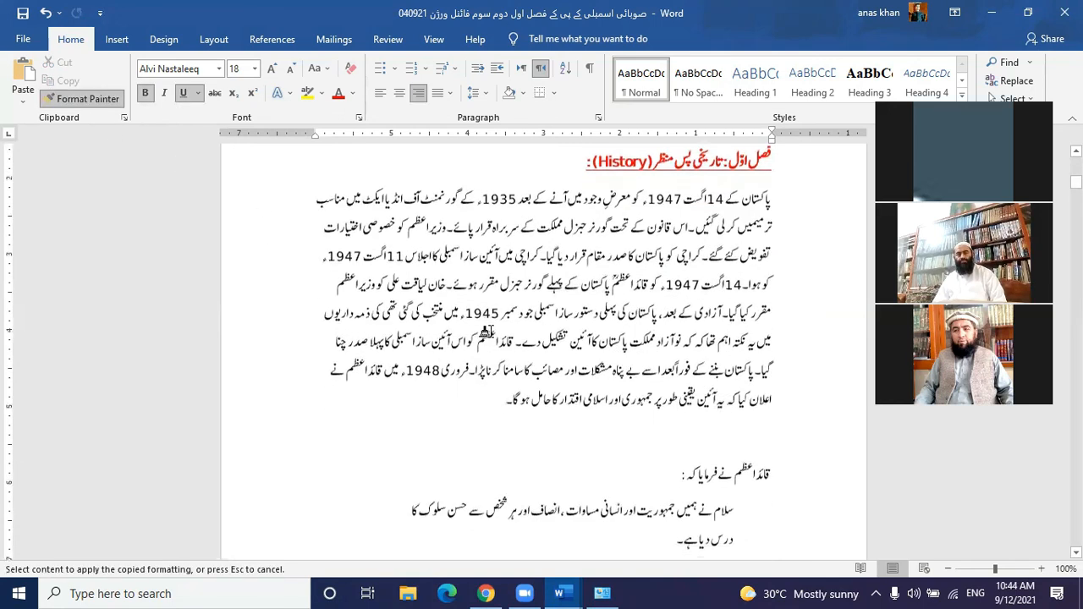
{"action": "left_click_drag", "start_coordinate": [652, 434], "coordinate": [700, 435]}
{"action": "left_click", "coordinate": [739, 391]}
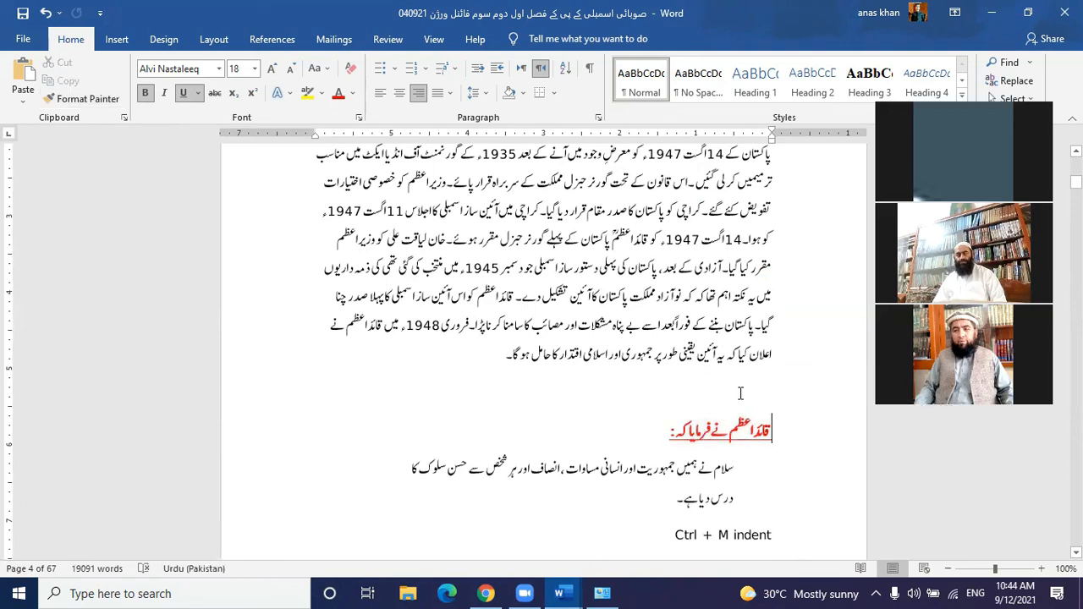
{"action": "scroll", "coordinate": [727, 330], "scroll_direction": "up", "scroll_amount": 2}
{"action": "scroll", "coordinate": [724, 330], "scroll_direction": "up", "scroll_amount": 1}
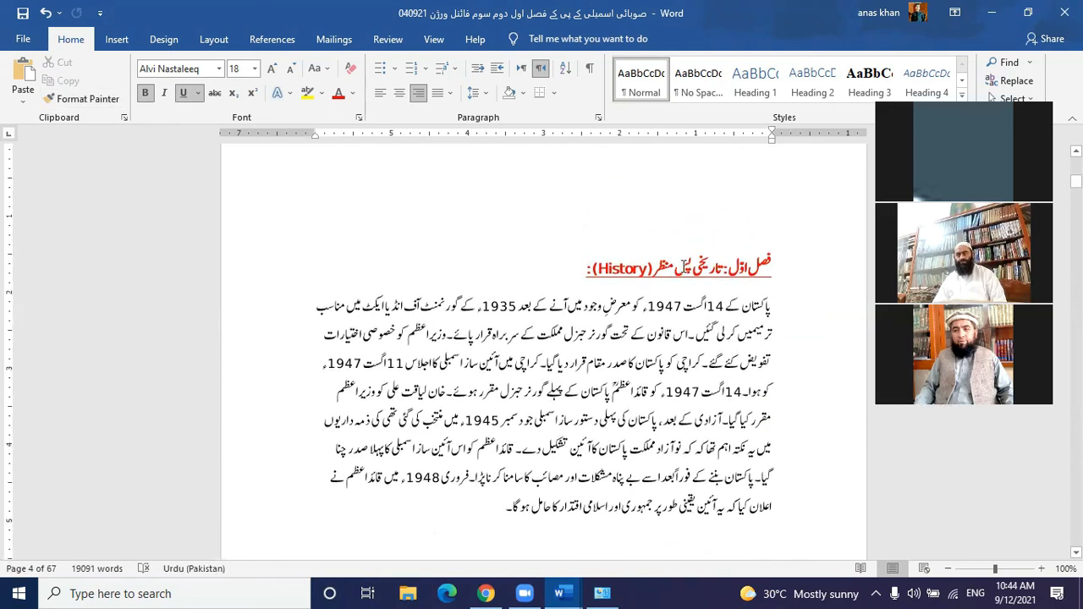
{"action": "scroll", "coordinate": [657, 266], "scroll_direction": "down", "scroll_amount": 8}
{"action": "scroll", "coordinate": [674, 353], "scroll_direction": "up", "scroll_amount": 10}
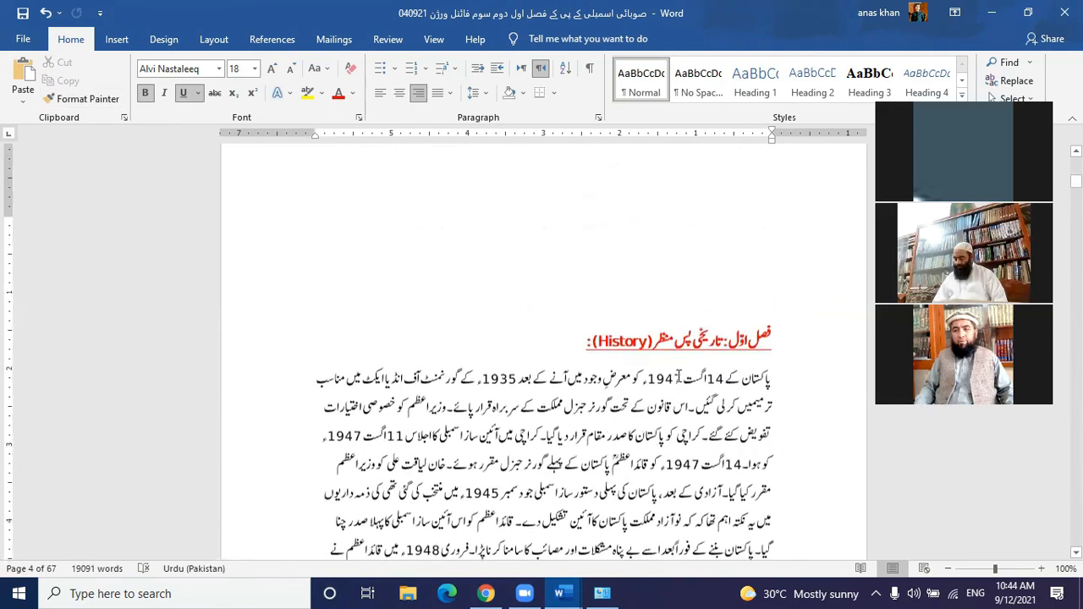
{"action": "scroll", "coordinate": [674, 353], "scroll_direction": "down", "scroll_amount": 4}
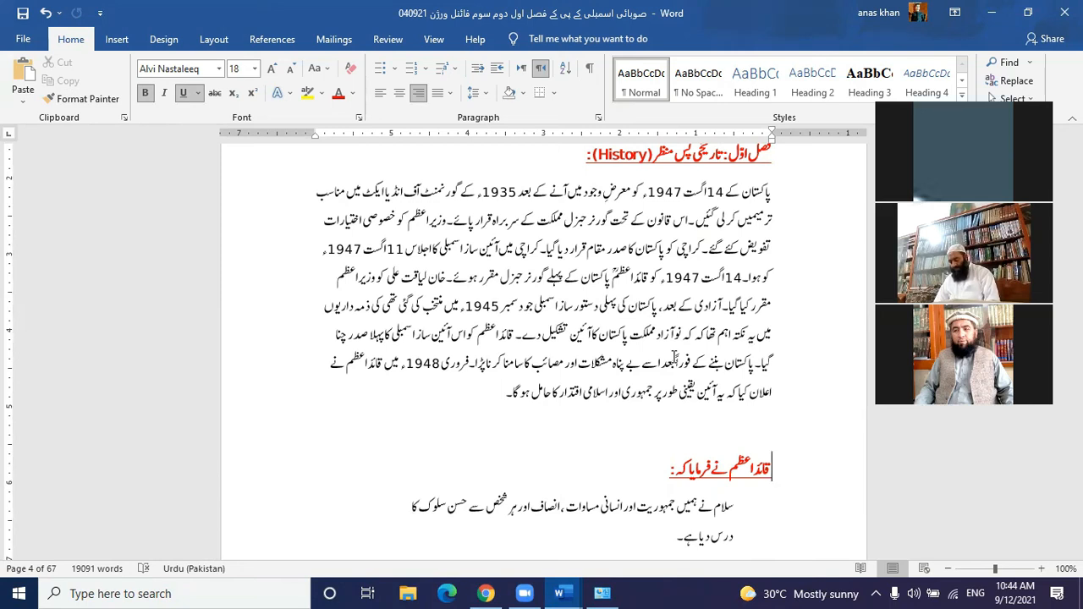
{"action": "key", "text": "Up"}
{"action": "type", "text": "Ctrl + shift + c copy format"}
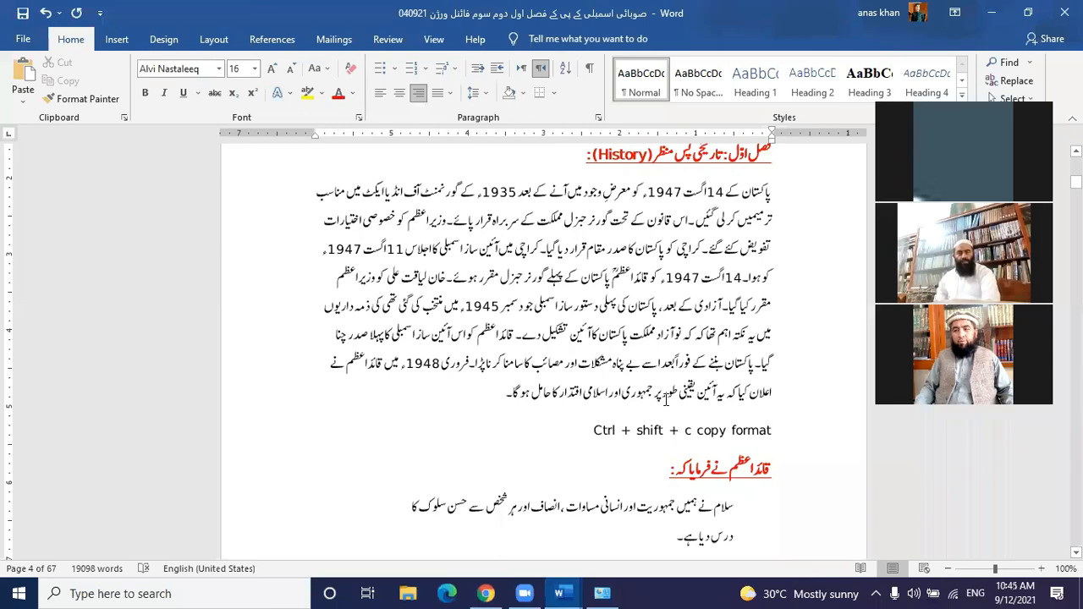
{"action": "scroll", "coordinate": [573, 285], "scroll_direction": "up", "scroll_amount": 2}
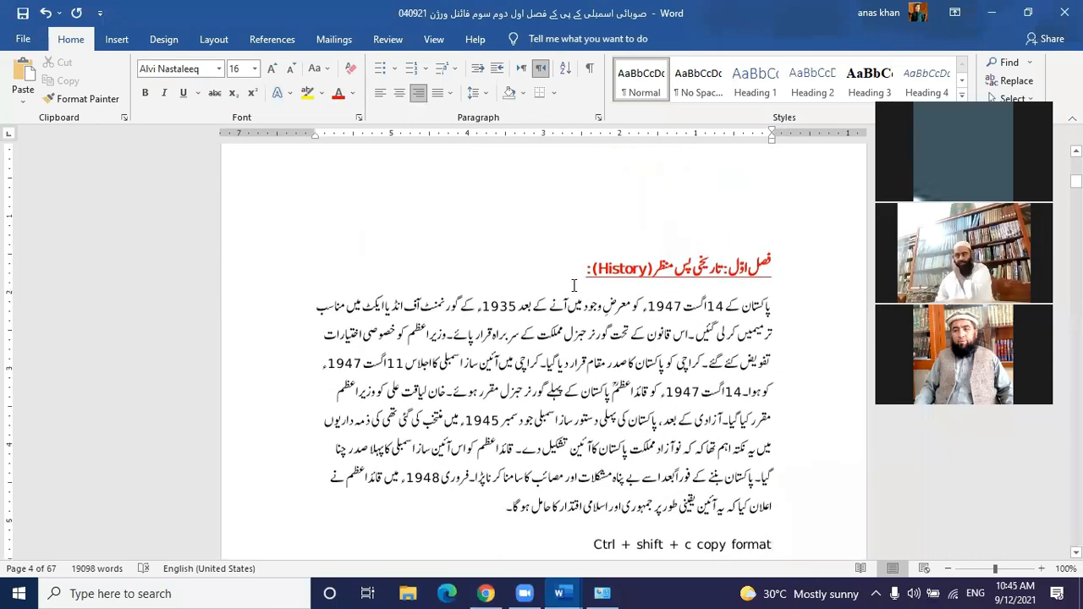
{"action": "left_click_drag", "start_coordinate": [576, 267], "coordinate": [770, 275]}
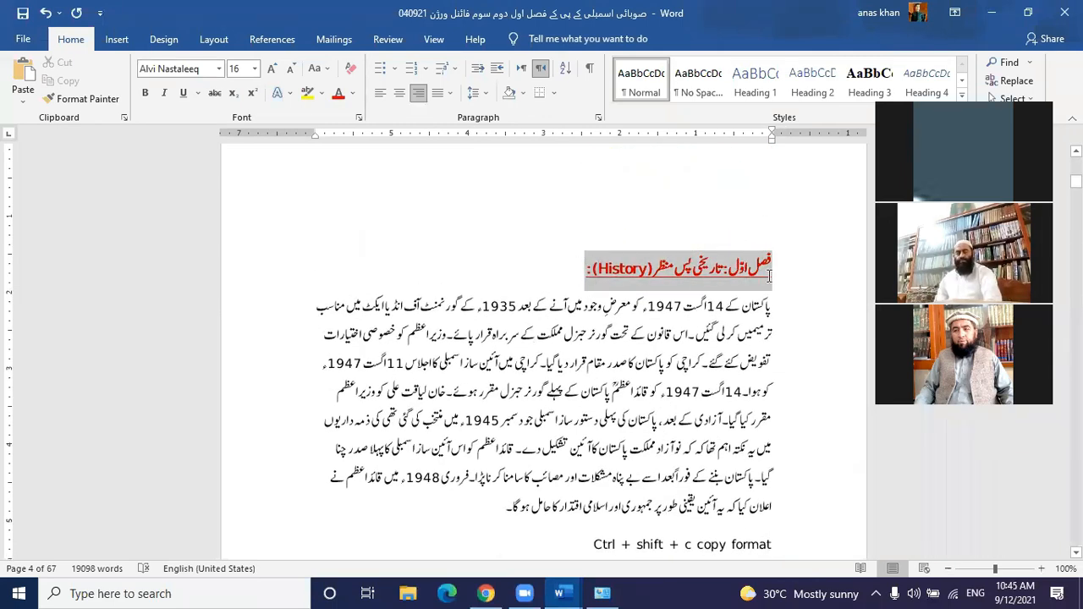
{"action": "left_click", "coordinate": [711, 267]}
{"action": "left_click_drag", "start_coordinate": [587, 269], "coordinate": [772, 270]}
{"action": "left_click", "coordinate": [713, 269]}
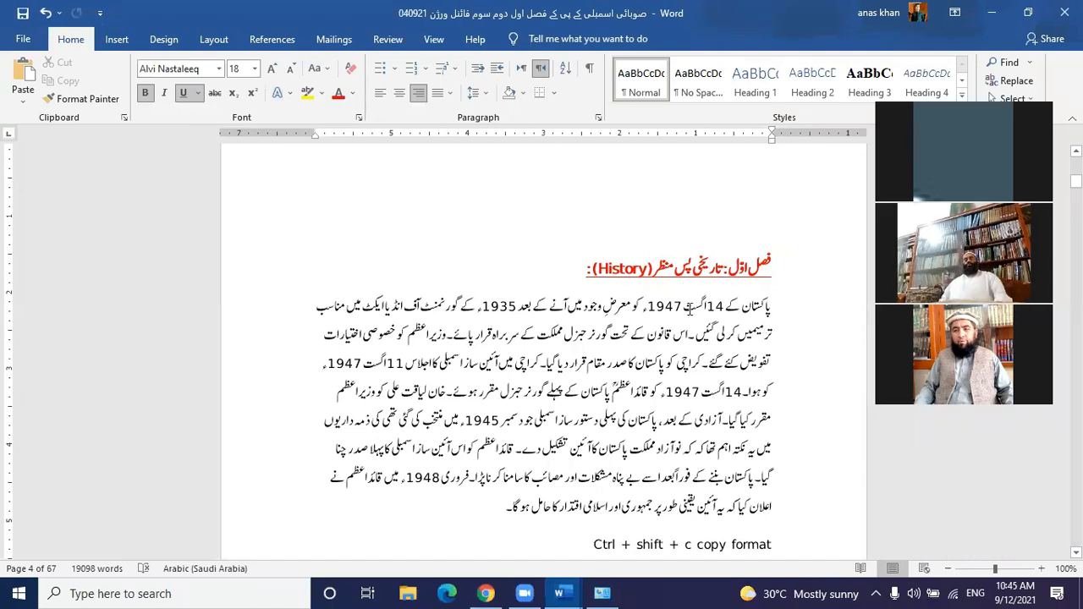
{"action": "scroll", "coordinate": [690, 309], "scroll_direction": "down", "scroll_amount": 10}
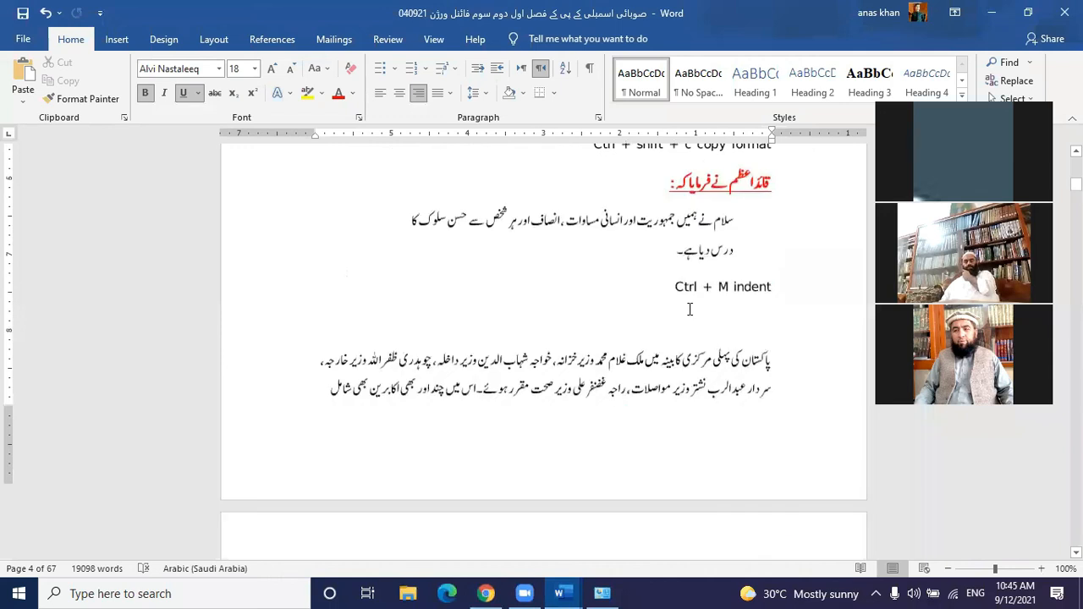
Split the second Governor General sentence into its own paragraph and select it.
{"action": "scroll", "coordinate": [687, 313], "scroll_direction": "down", "scroll_amount": 2}
{"action": "scroll", "coordinate": [687, 317], "scroll_direction": "down", "scroll_amount": 1}
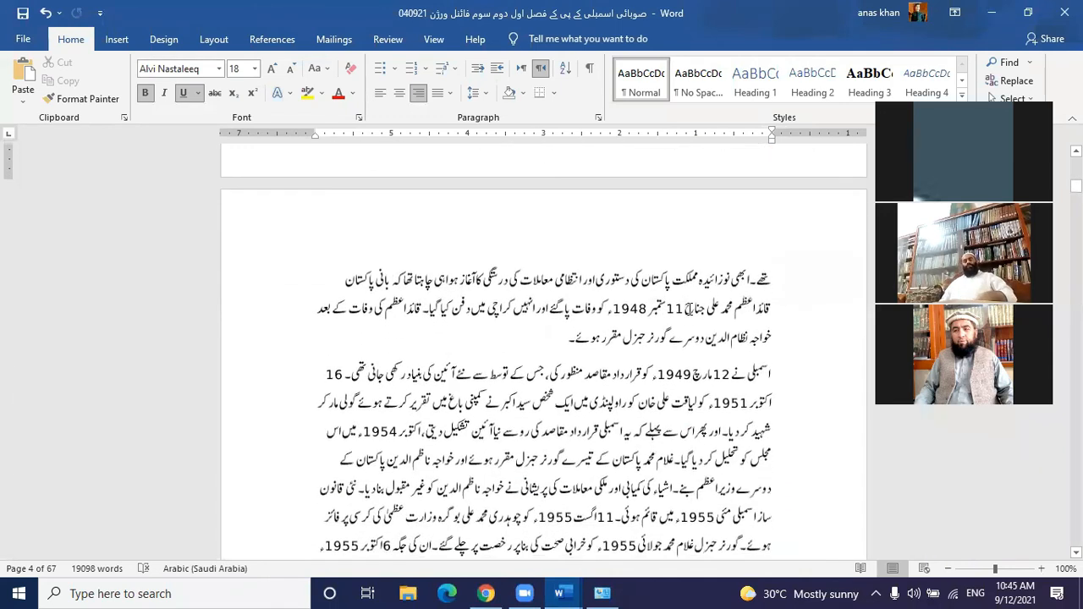
{"action": "left_click", "coordinate": [793, 346]}
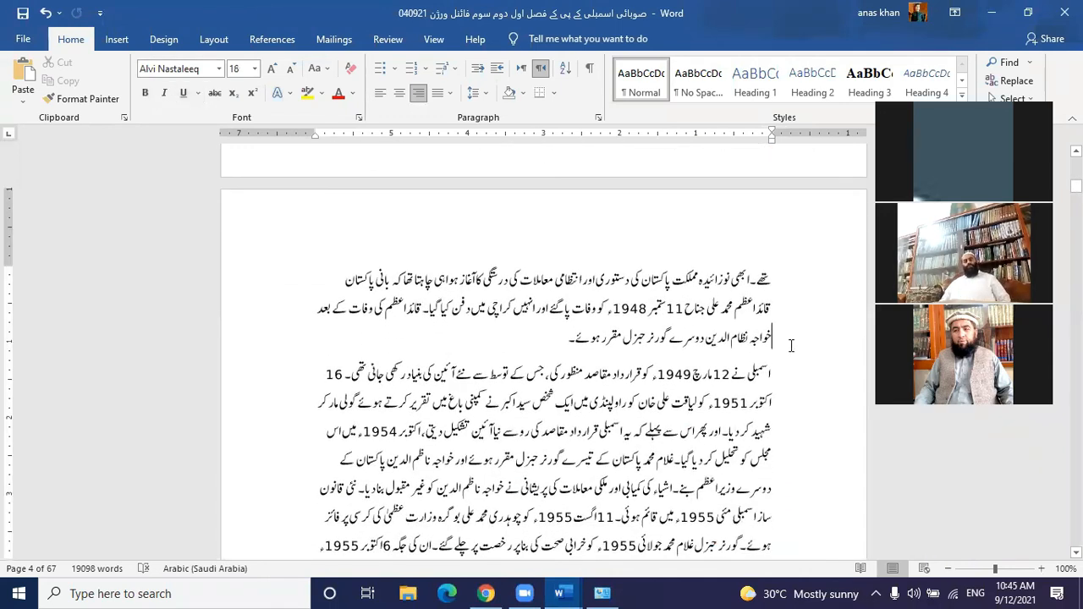
{"action": "key", "text": "Return"}
{"action": "left_click_drag", "start_coordinate": [577, 348], "coordinate": [776, 348]}
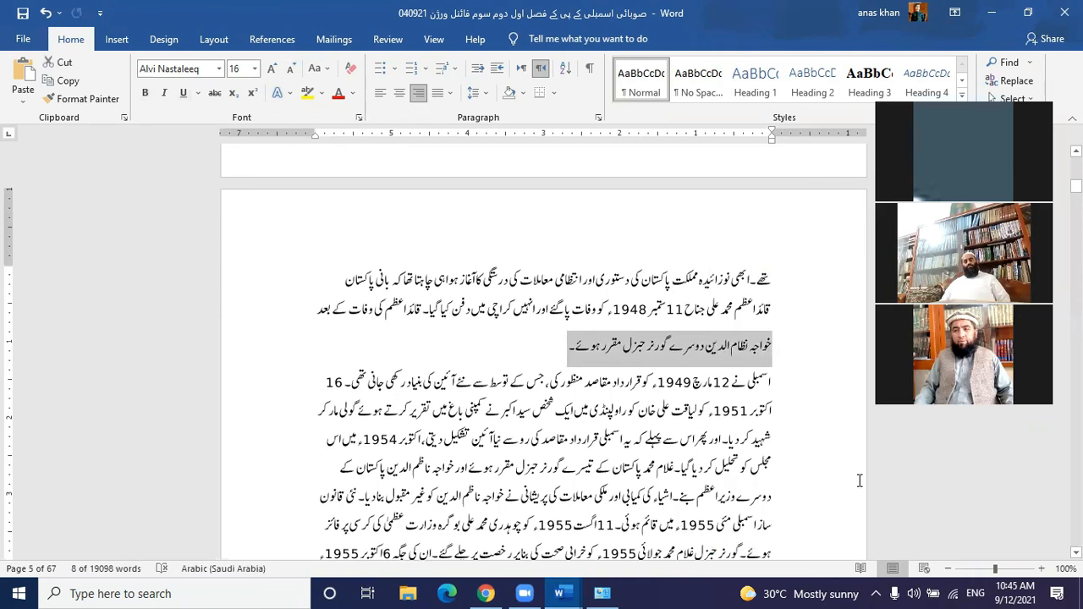
Copy the heading's format with Ctrl+Shift+C and paste it onto the Governor General line.
{"action": "scroll", "coordinate": [858, 480], "scroll_direction": "up", "scroll_amount": 6}
{"action": "left_click", "coordinate": [734, 332]}
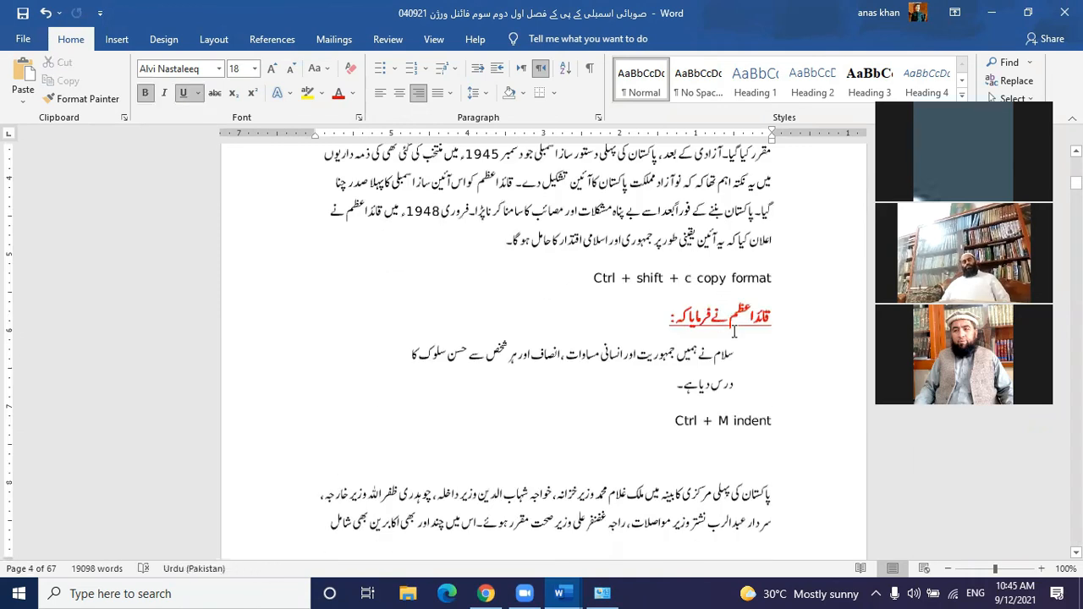
{"action": "key", "text": "ctrl+shift+c"}
{"action": "scroll", "coordinate": [734, 331], "scroll_direction": "down", "scroll_amount": 6}
{"action": "left_click", "coordinate": [799, 311]}
{"action": "key", "text": "ctrl+shift+v"}
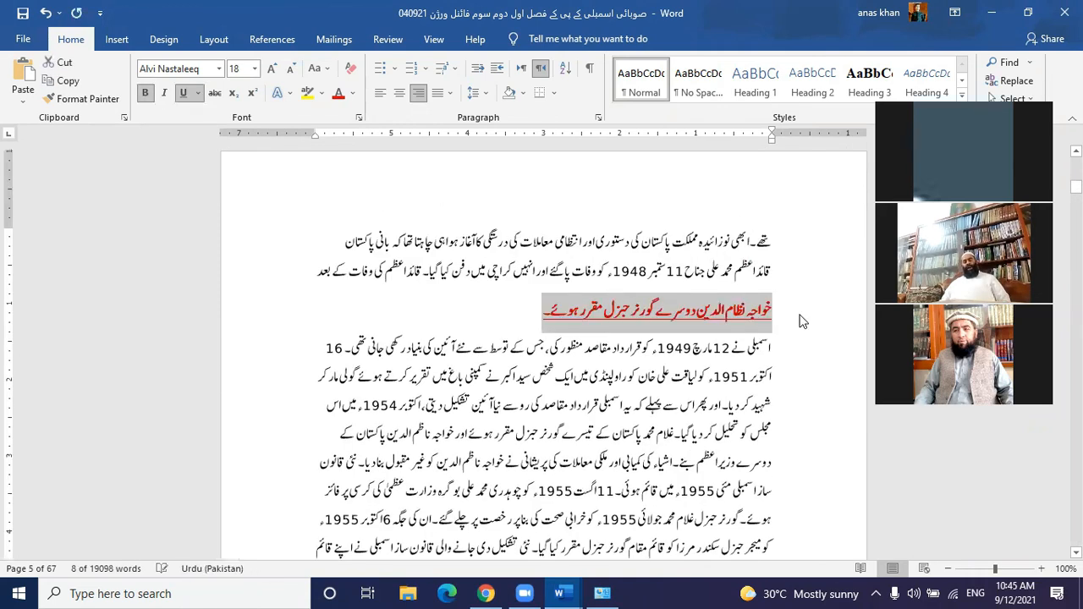
Paste the heading format onto several page-6 phrases, including the 1962 and 28 March ones.
{"action": "scroll", "coordinate": [802, 322], "scroll_direction": "down", "scroll_amount": 8}
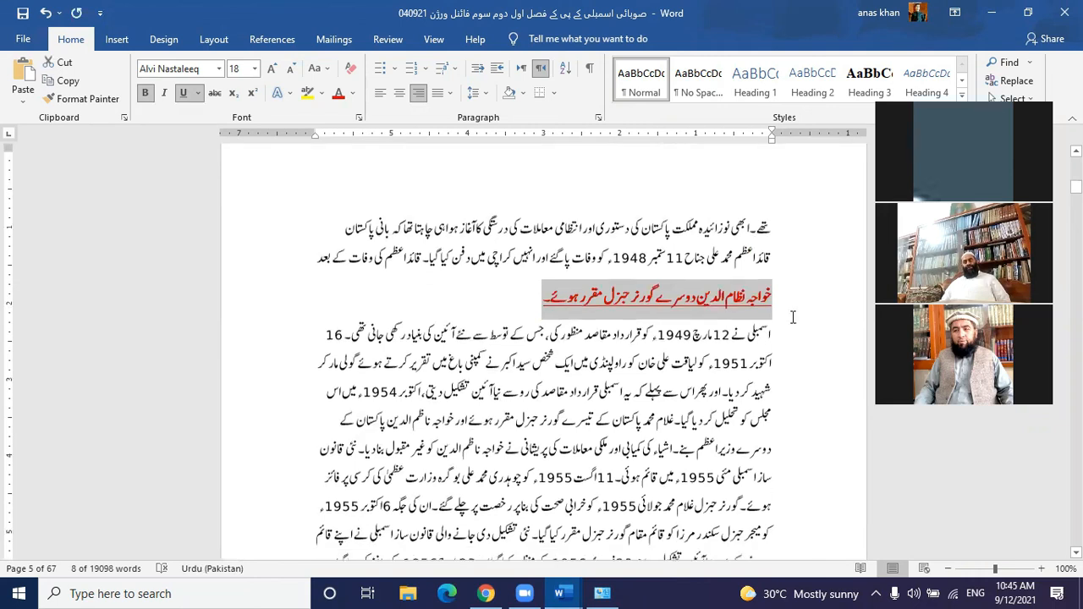
{"action": "scroll", "coordinate": [792, 317], "scroll_direction": "down", "scroll_amount": 3}
{"action": "left_click", "coordinate": [656, 298]}
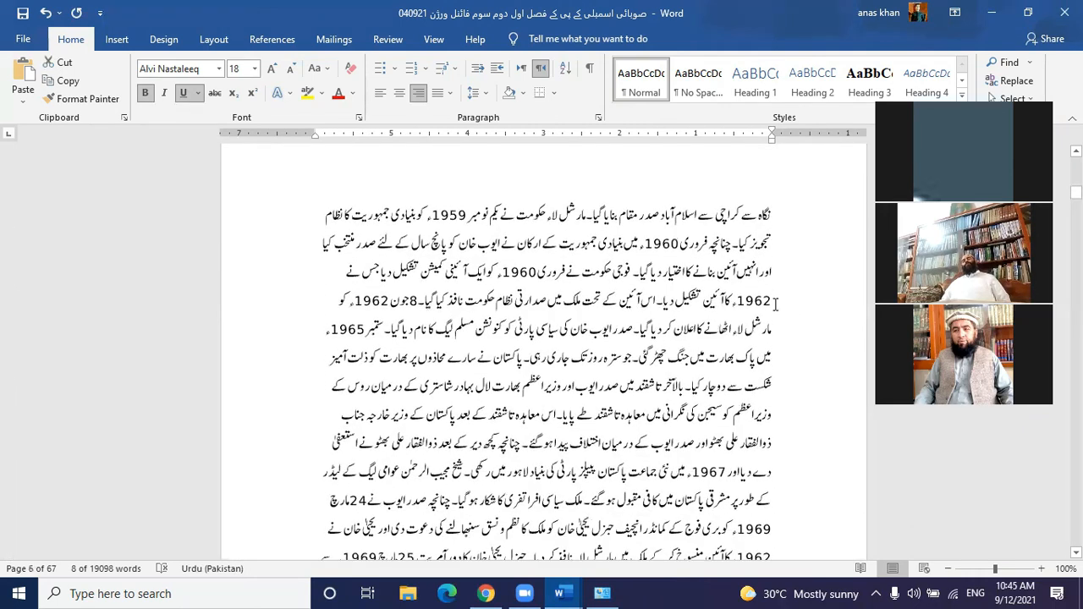
{"action": "left_click_drag", "start_coordinate": [659, 300], "coordinate": [771, 301]}
{"action": "key", "text": "ctrl+shift+v"}
{"action": "scroll", "coordinate": [730, 347], "scroll_direction": "down", "scroll_amount": 3}
{"action": "left_click_drag", "start_coordinate": [709, 354], "coordinate": [690, 377]}
{"action": "key", "text": "ctrl+shift+v"}
{"action": "scroll", "coordinate": [653, 357], "scroll_direction": "down", "scroll_amount": 3}
{"action": "key", "text": "ctrl+shift+v"}
{"action": "scroll", "coordinate": [617, 380], "scroll_direction": "down", "scroll_amount": 3}
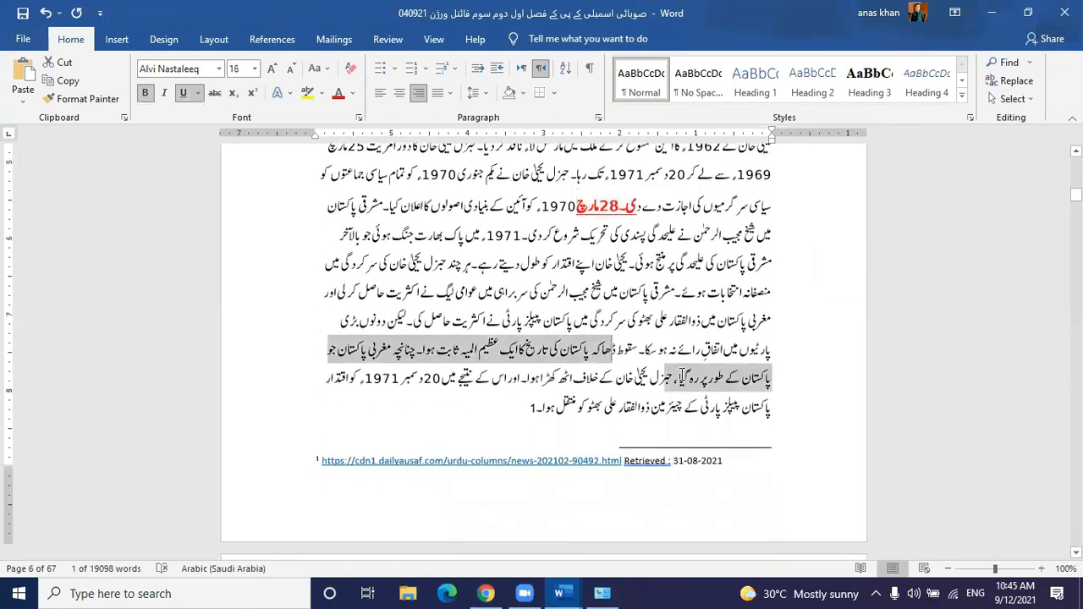
{"action": "key", "text": "ctrl+shift+v"}
{"action": "scroll", "coordinate": [689, 377], "scroll_direction": "up", "scroll_amount": 1}
{"action": "scroll", "coordinate": [690, 377], "scroll_direction": "up", "scroll_amount": 10}
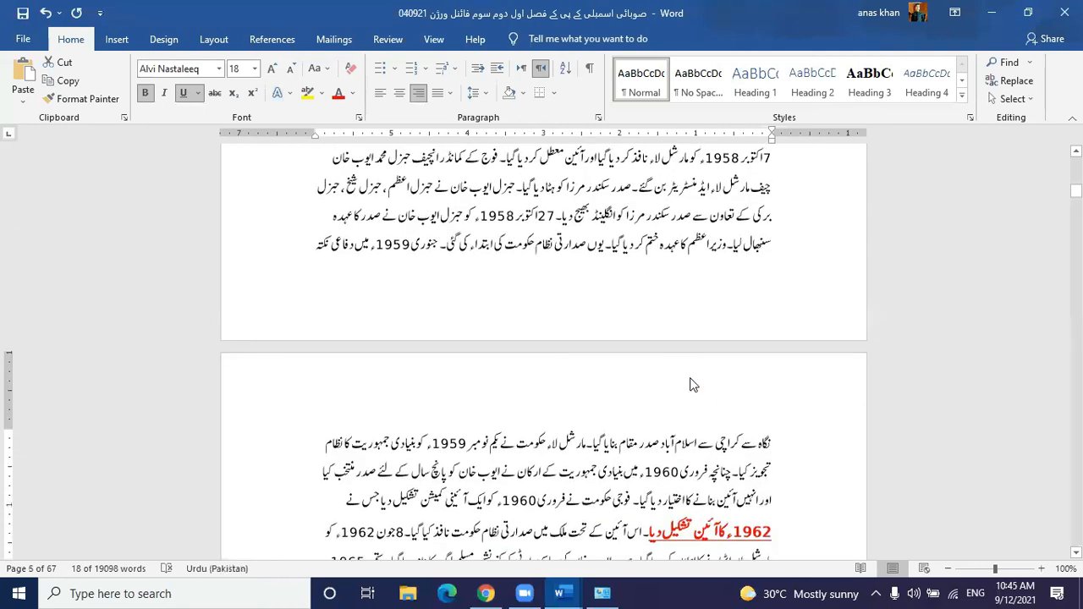
{"action": "scroll", "coordinate": [689, 385], "scroll_direction": "down", "scroll_amount": 8}
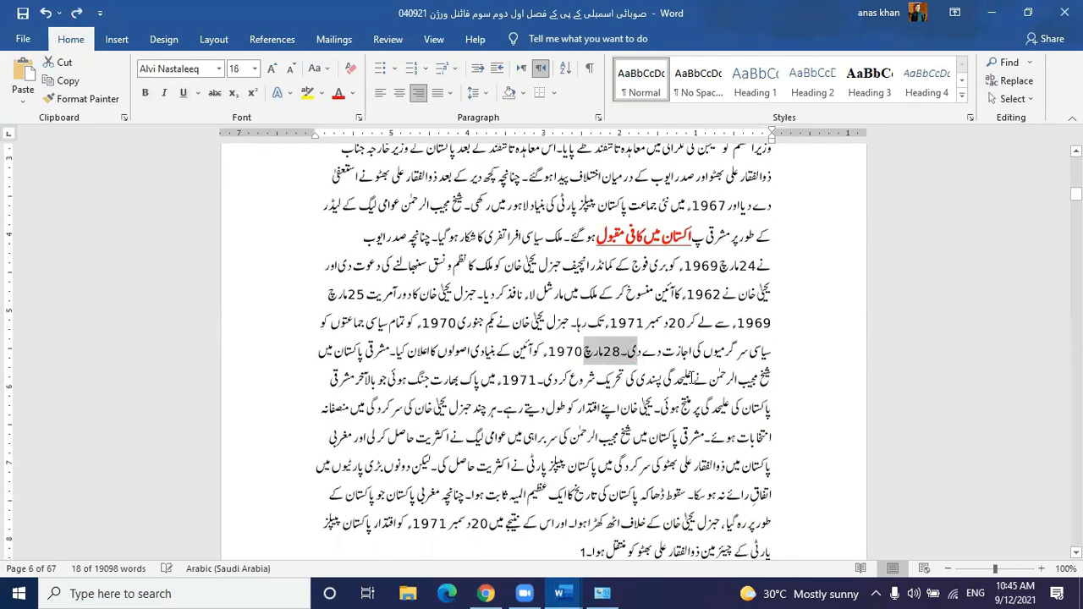
{"action": "scroll", "coordinate": [691, 377], "scroll_direction": "up", "scroll_amount": 10}
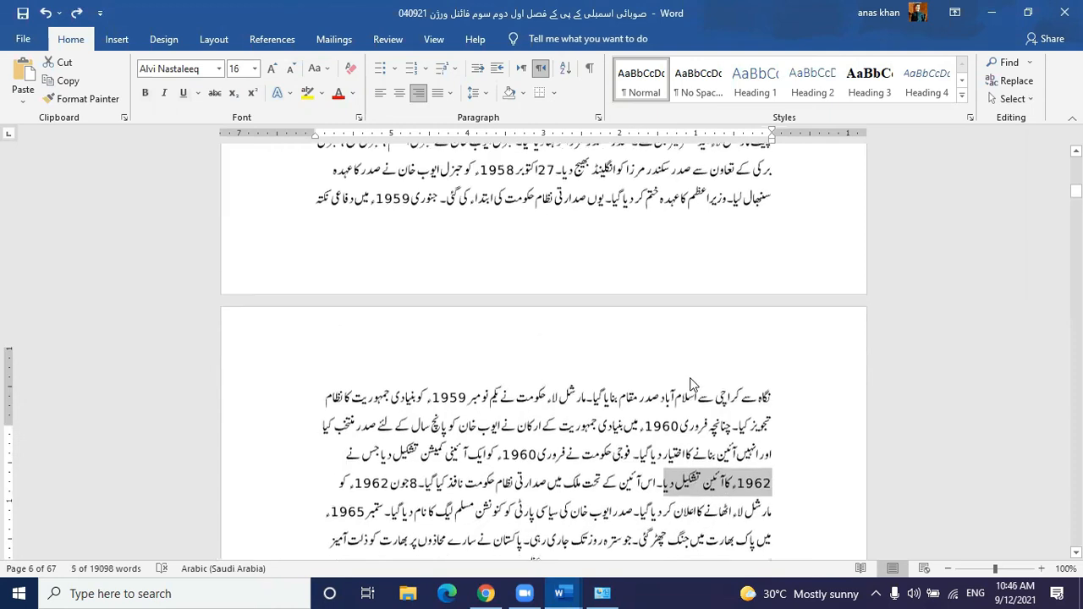
Undo the pasted formats and delete the empty line left by the note.
{"action": "scroll", "coordinate": [691, 377], "scroll_direction": "up", "scroll_amount": 5}
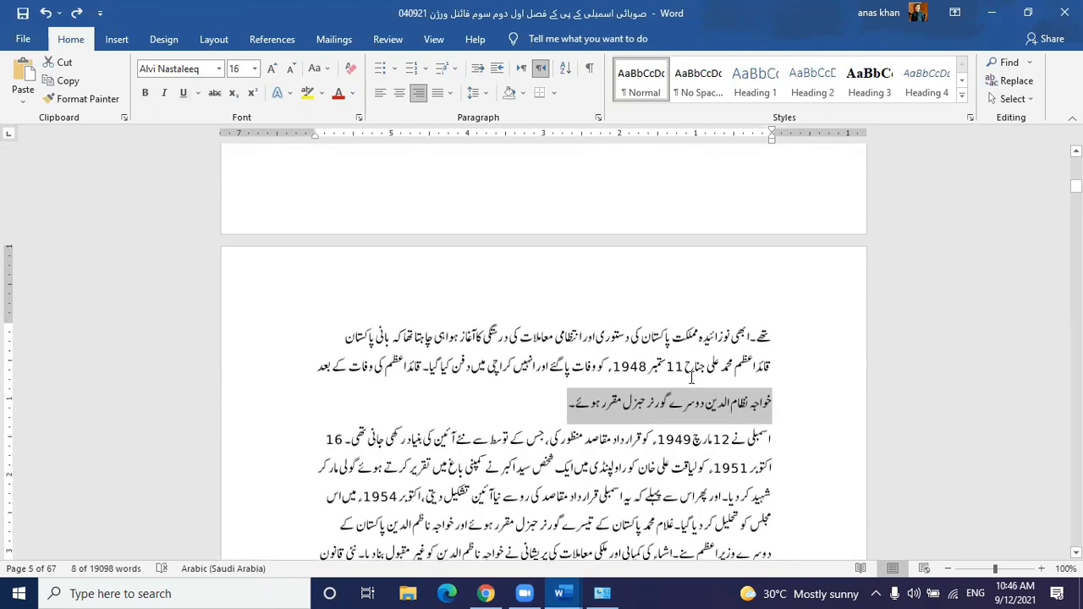
{"action": "key", "text": "ctrl+z"}
{"action": "key", "text": "ctrl+z"}
{"action": "key", "text": "ctrl+z"}
{"action": "key", "text": "ctrl+z"}
{"action": "key", "text": "ctrl+z"}
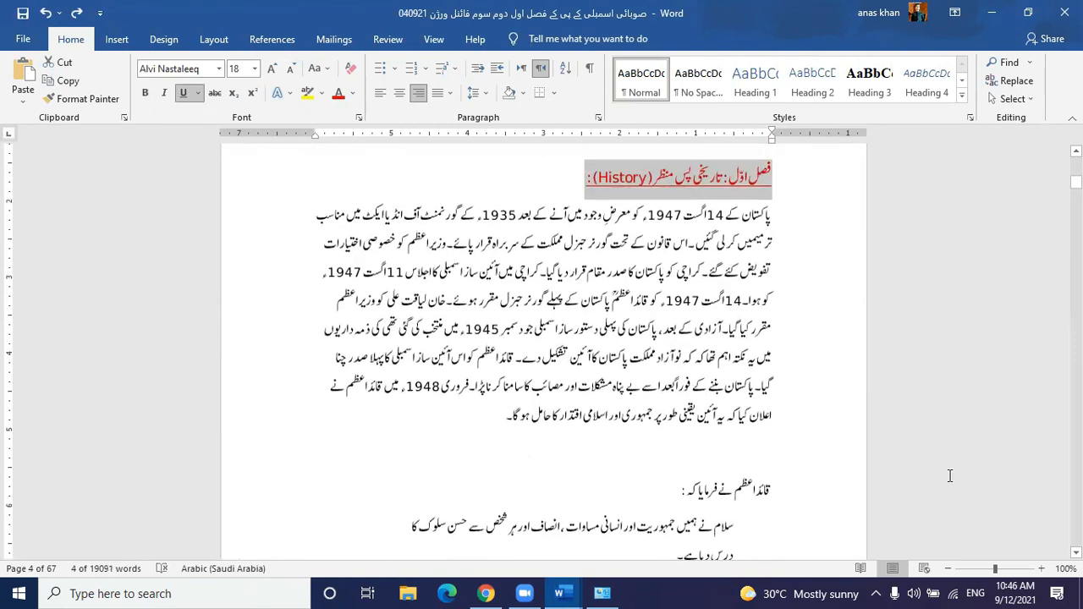
{"action": "left_click", "coordinate": [747, 454]}
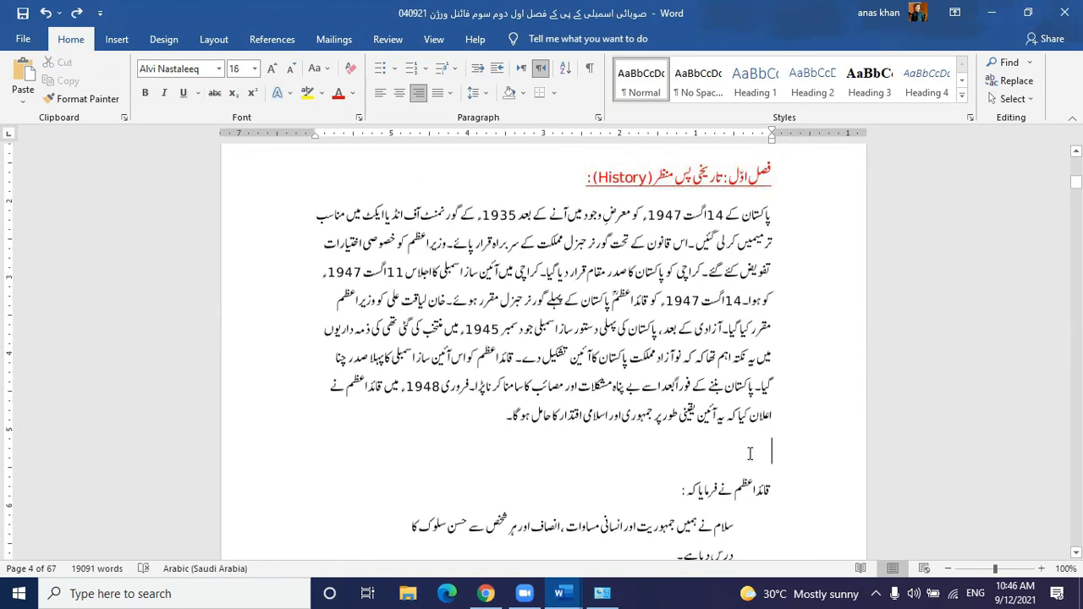
{"action": "key", "text": "Delete"}
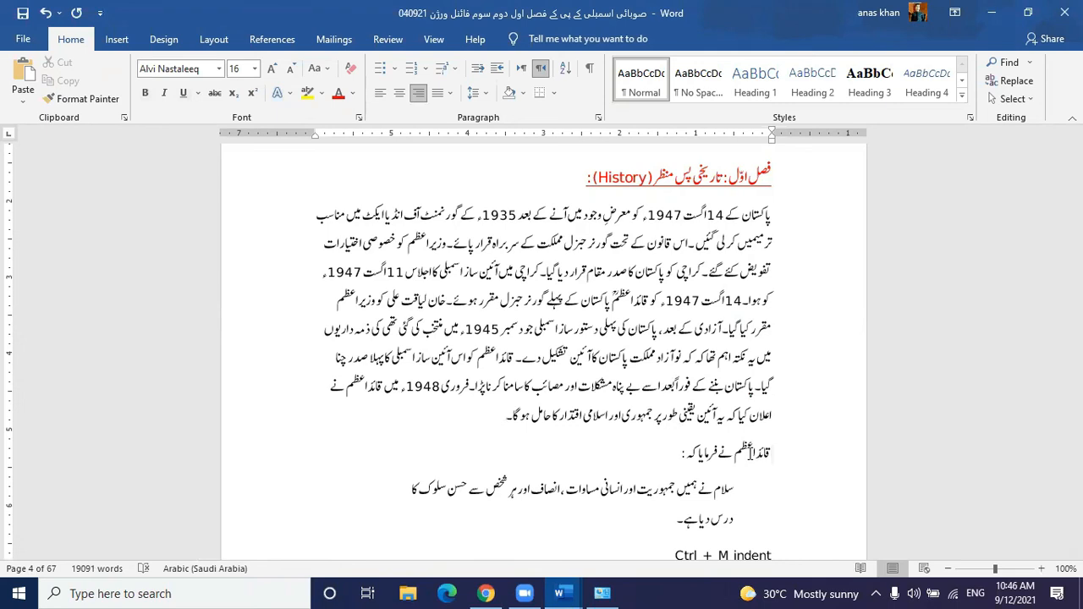
Check that only the History heading stays red while the quote lines are plain.
{"action": "scroll", "coordinate": [418, 246], "scroll_direction": "up", "scroll_amount": 1}
{"action": "left_click", "coordinate": [418, 246]}
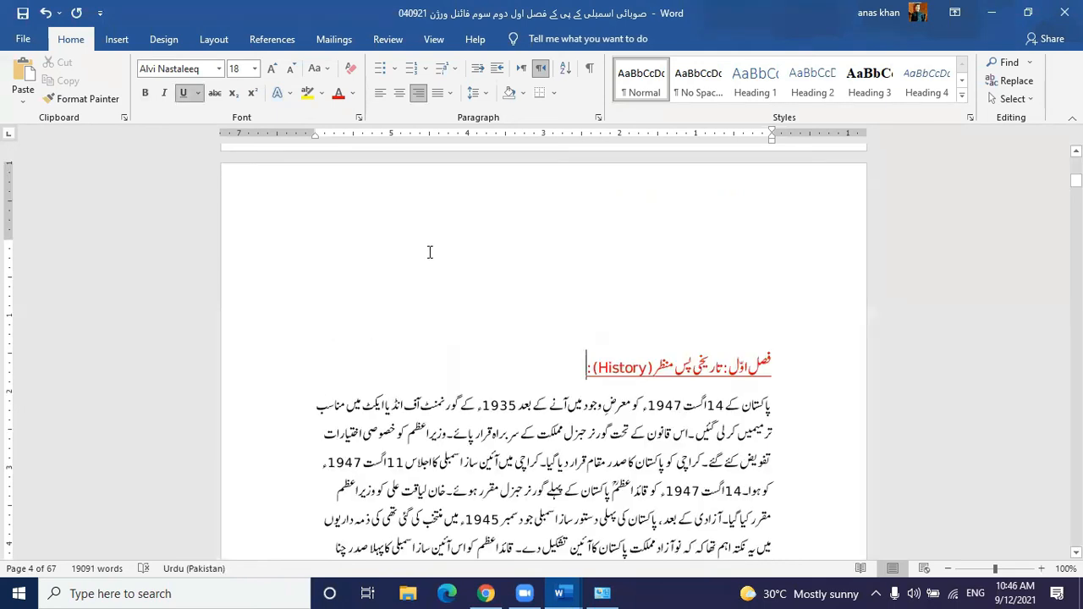
{"action": "scroll", "coordinate": [429, 251], "scroll_direction": "down", "scroll_amount": 3}
{"action": "scroll", "coordinate": [430, 251], "scroll_direction": "up", "scroll_amount": 3}
{"action": "left_click", "coordinate": [430, 251]}
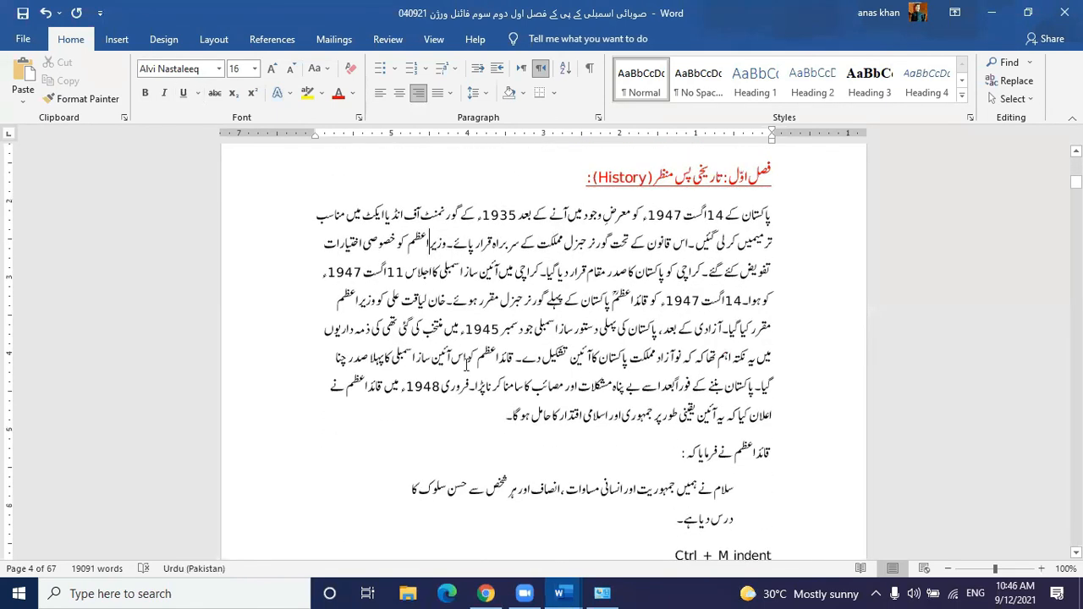
{"action": "left_click", "coordinate": [512, 423]}
{"action": "left_click", "coordinate": [601, 452]}
{"action": "left_click", "coordinate": [675, 458]}
{"action": "scroll", "coordinate": [596, 322], "scroll_direction": "up", "scroll_amount": 7}
{"action": "scroll", "coordinate": [596, 321], "scroll_direction": "down", "scroll_amount": 6}
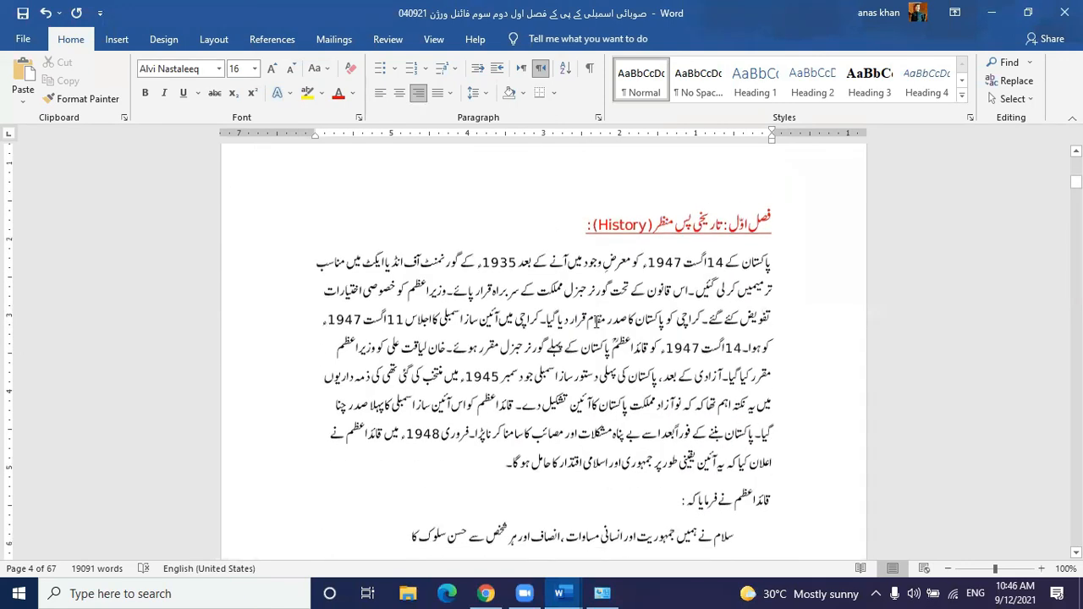